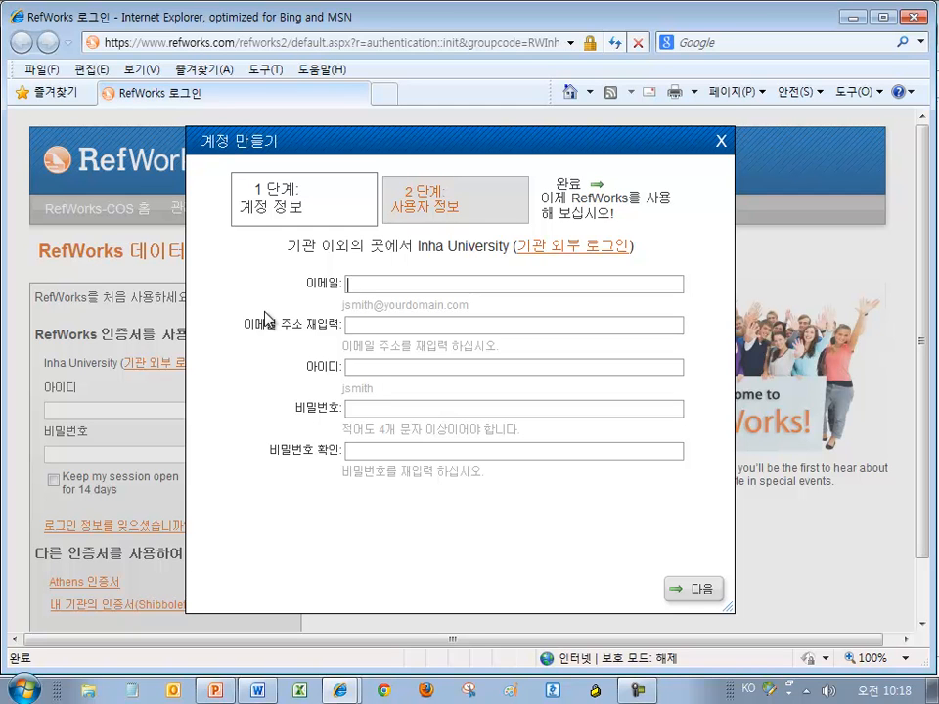
# Enter the account e-mail address and copy it into the Re-enter E-mail field
pyautogui.write('y')
pyautogui.press('BackSpace')
pyautogui.write('you')
pyautogui.press('BackSpace')
pyautogui.press('BackSpace')
pyautogui.press('BackSpace')
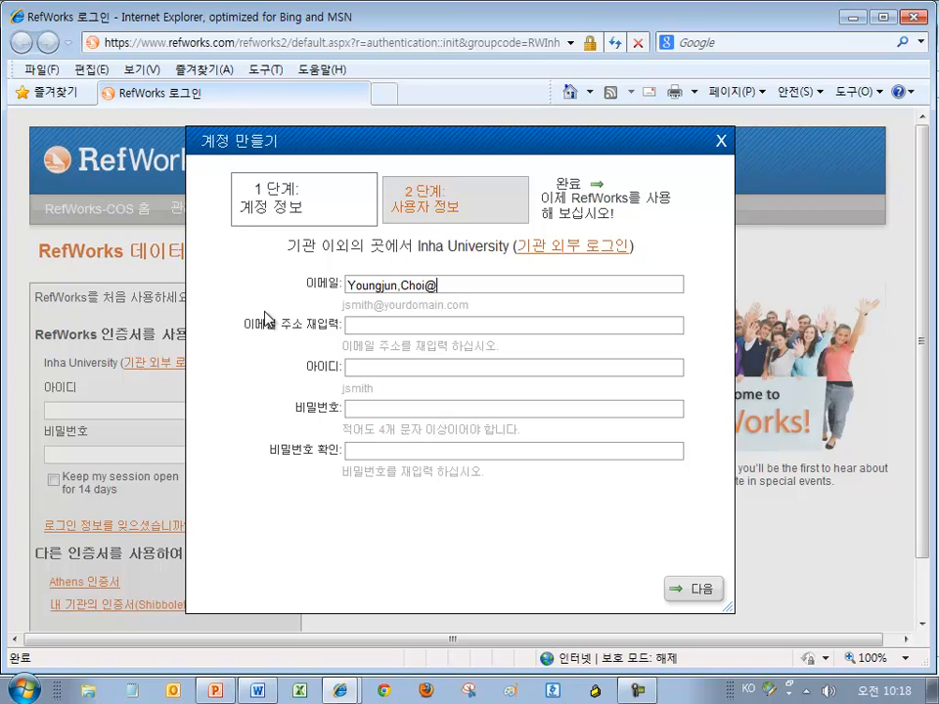
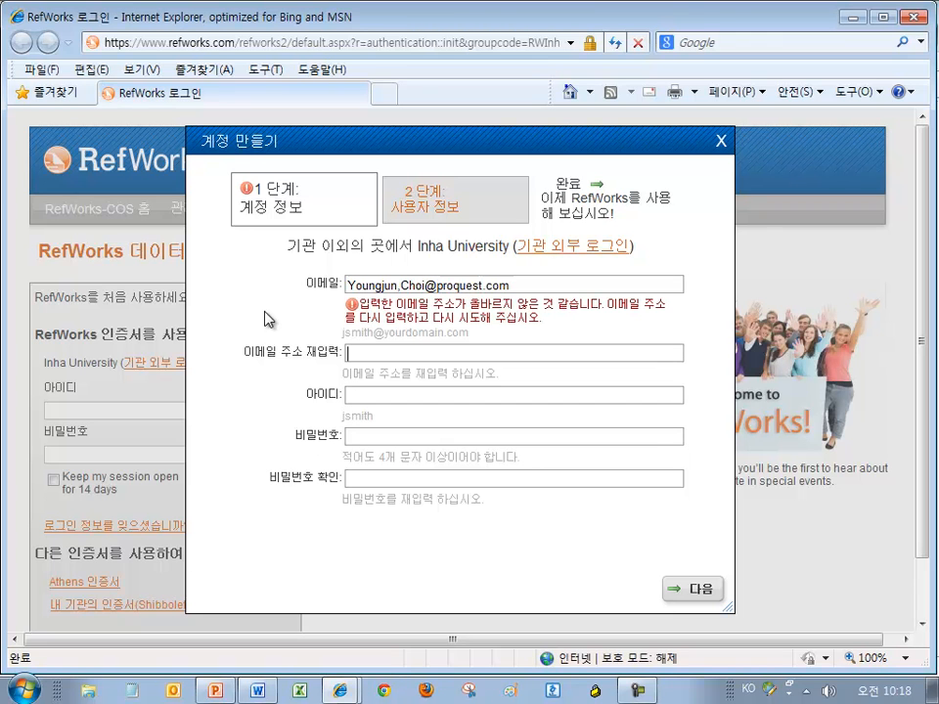
pyautogui.click(400, 285)
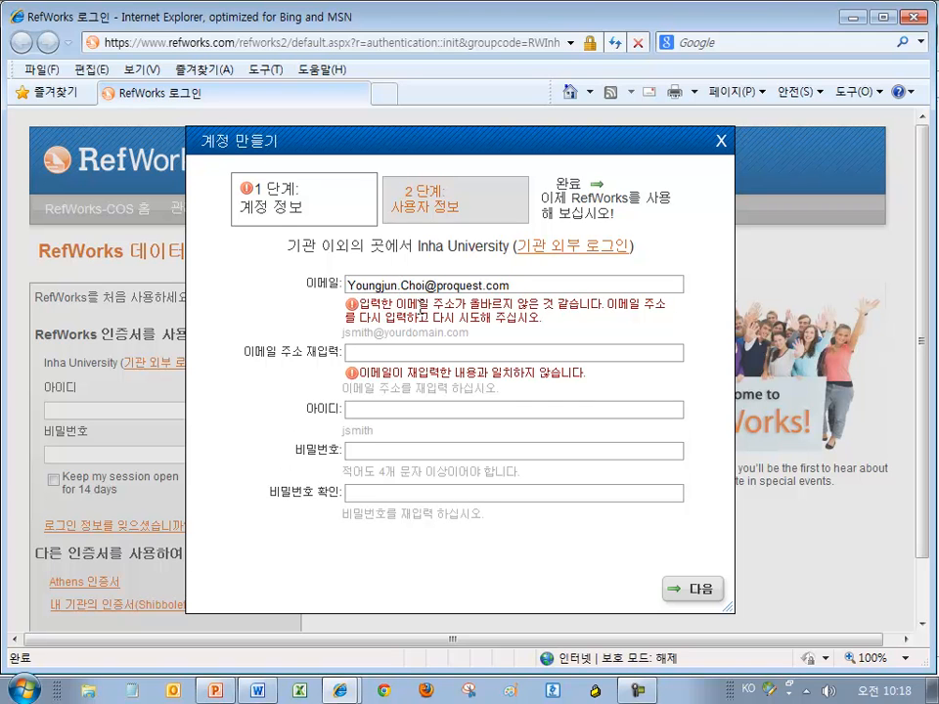
pyautogui.press('End')
pyautogui.hotkey('shift', 'Home')
pyautogui.hotkey('ctrl', 'c')
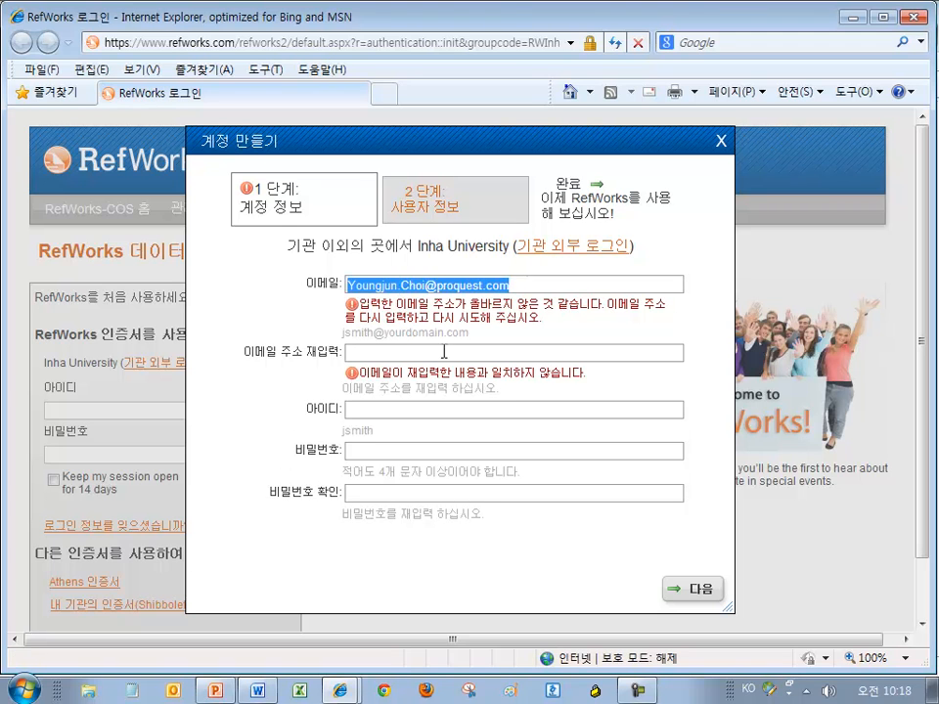
pyautogui.press('Tab')
pyautogui.hotkey('ctrl', 'v')
# Fill in a user ID, then enter and confirm the account password
pyautogui.press('Tab')
pyautogui.hotkey('ctrl', 'v')
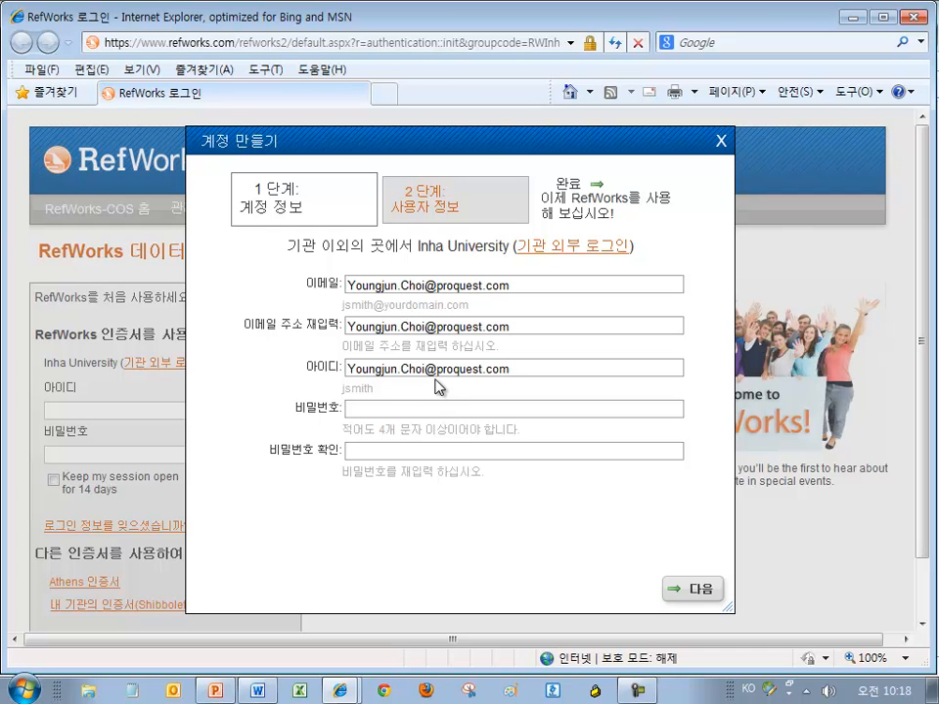
pyautogui.hotkey('ctrl', 'a')
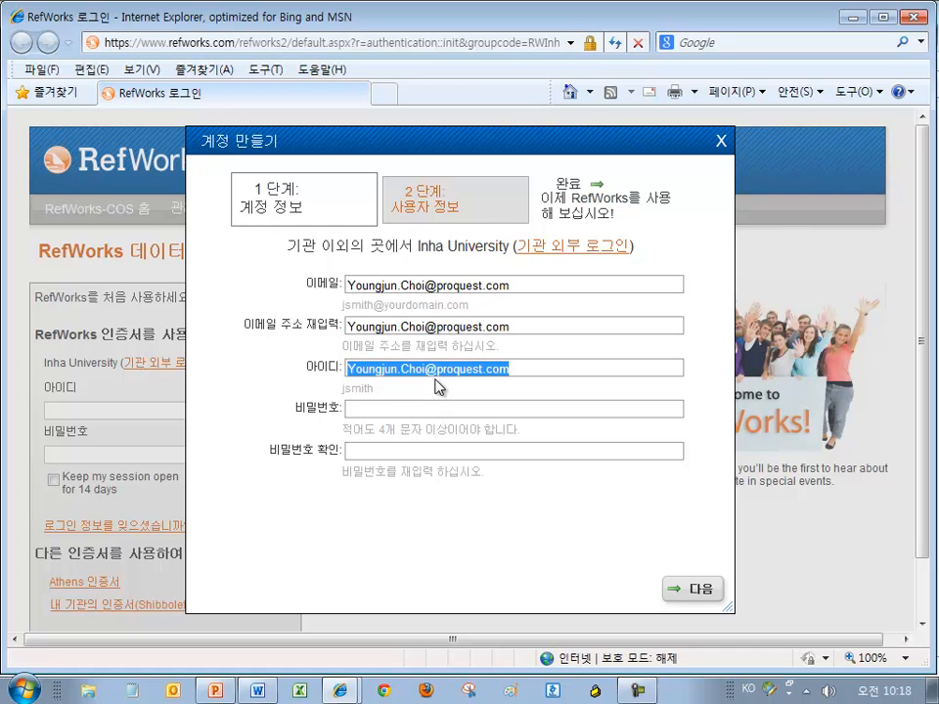
pyautogui.write('youn')
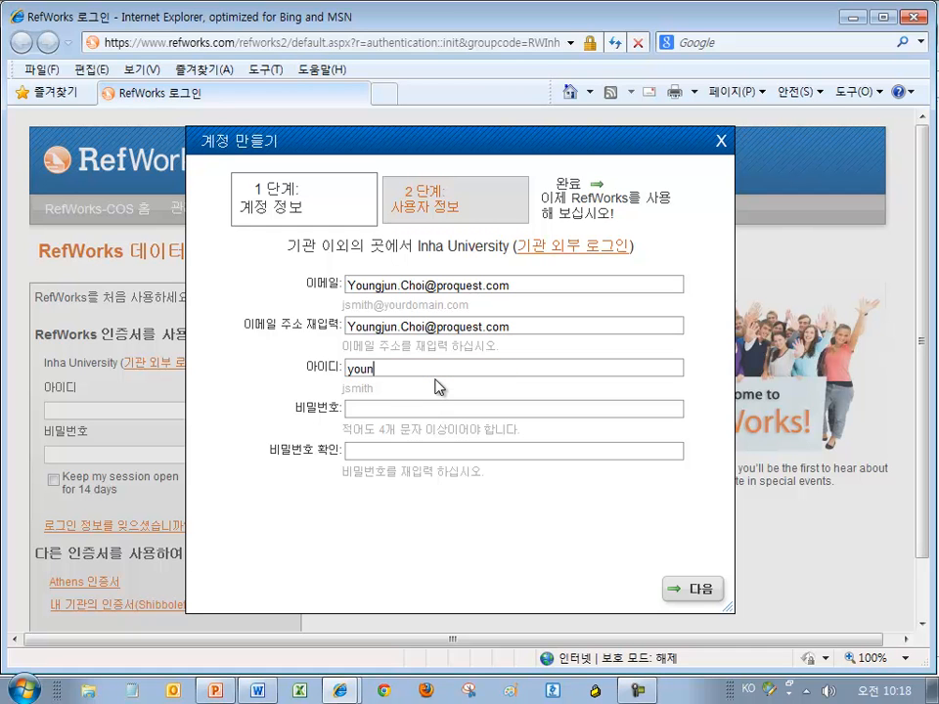
pyautogui.write('g26inha')
pyautogui.press('Tab')
pyautogui.write('1234')
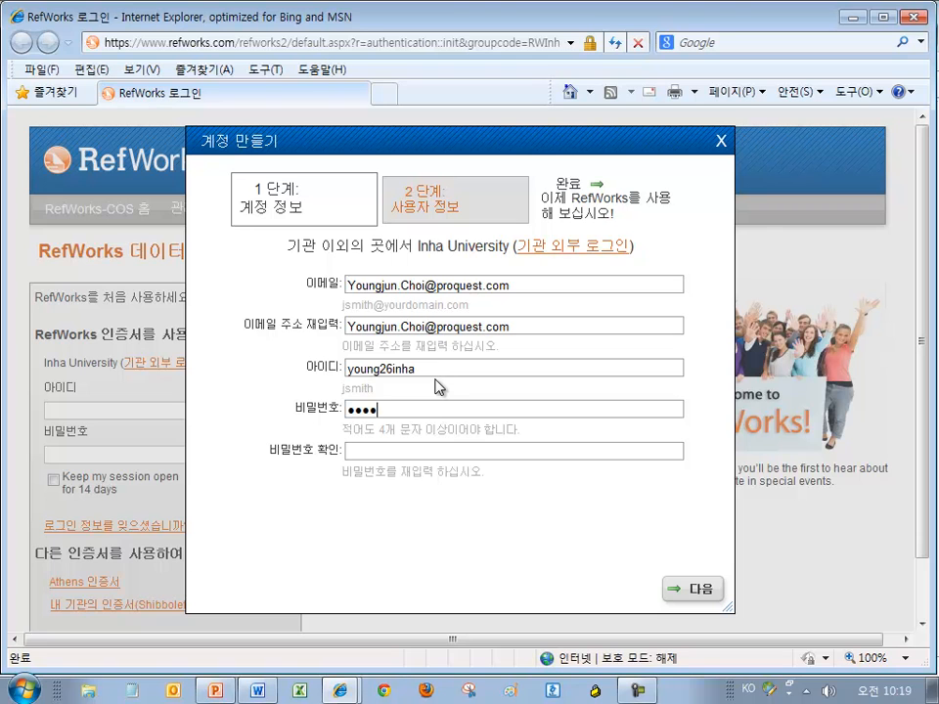
pyautogui.press('Tab')
pyautogui.write('1234')
# Continue to the second sign-up step and enter the user's full name in 성명
pyautogui.click(705, 591)
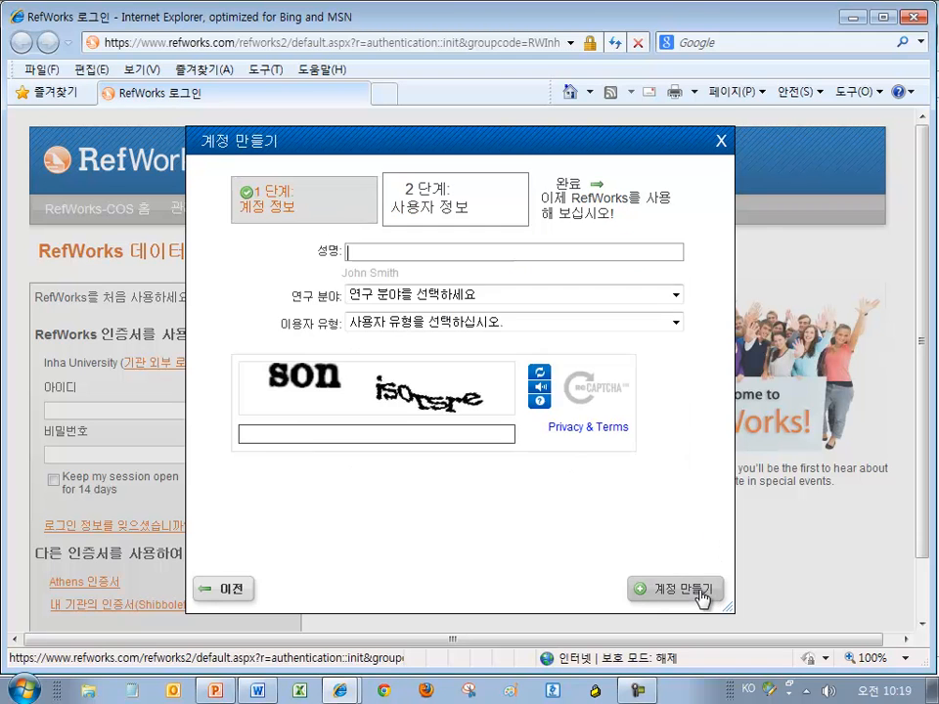
pyautogui.click(372, 250)
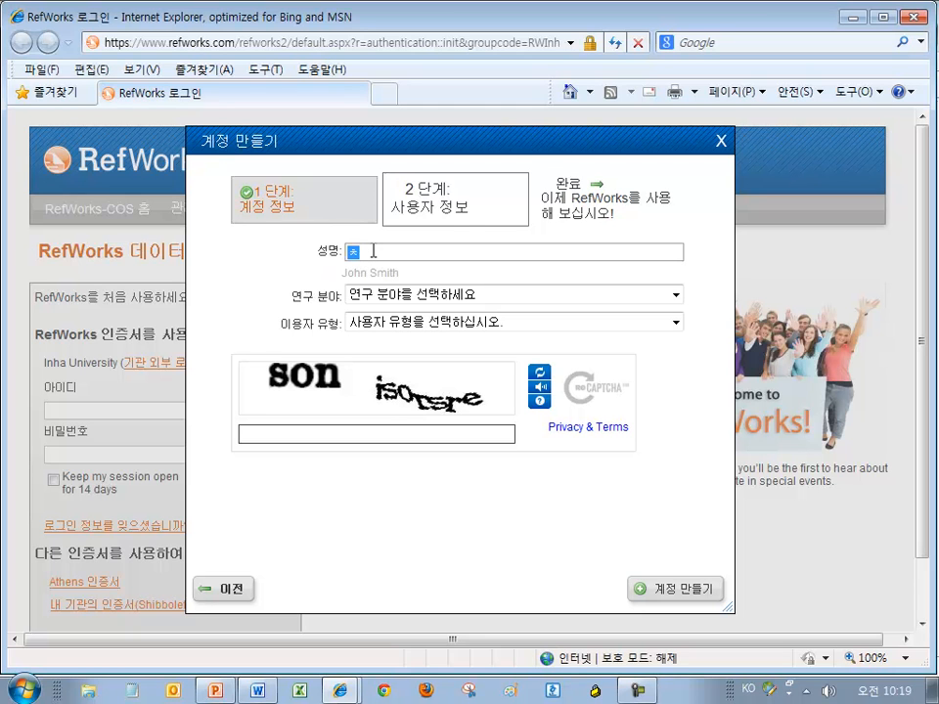
# Set 연구 분야 to 일반대학원 and 이용자 유형 to 석사
pyautogui.click(502, 300)
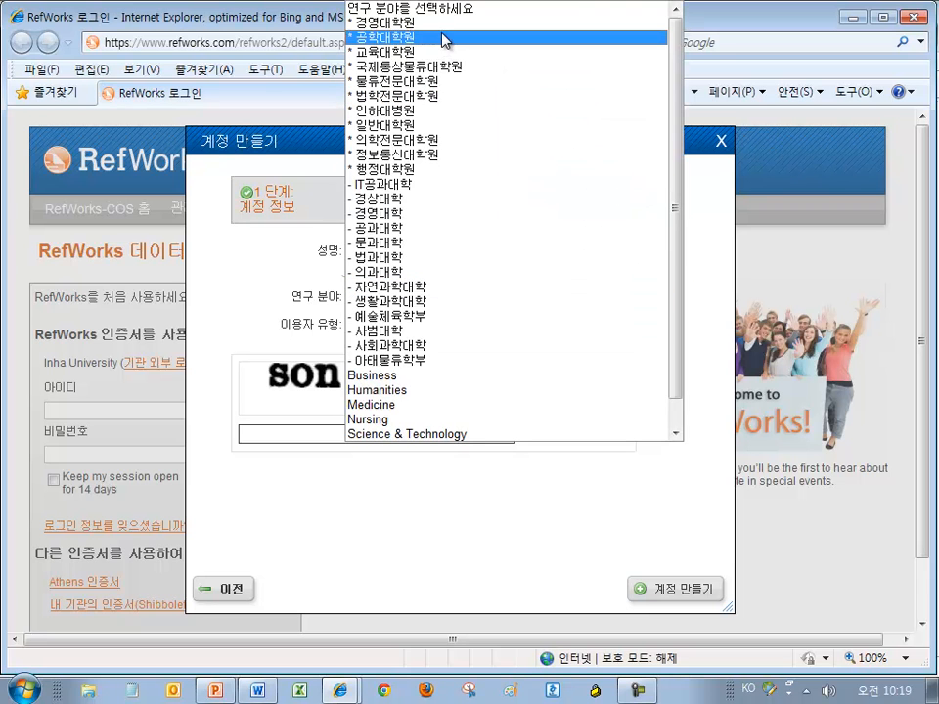
pyautogui.click(430, 125)
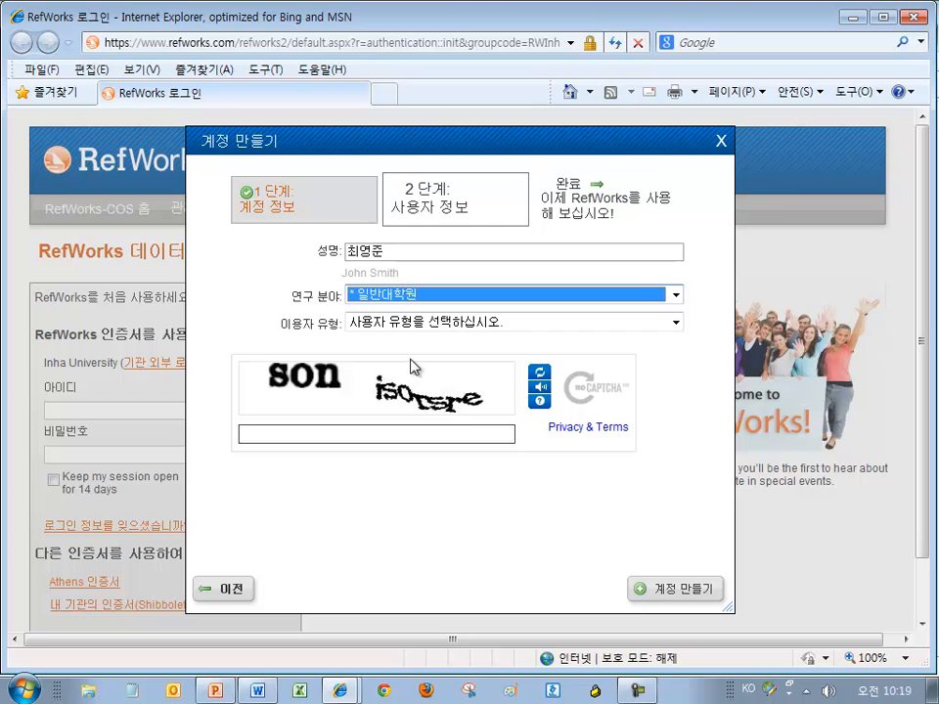
pyautogui.click(445, 324)
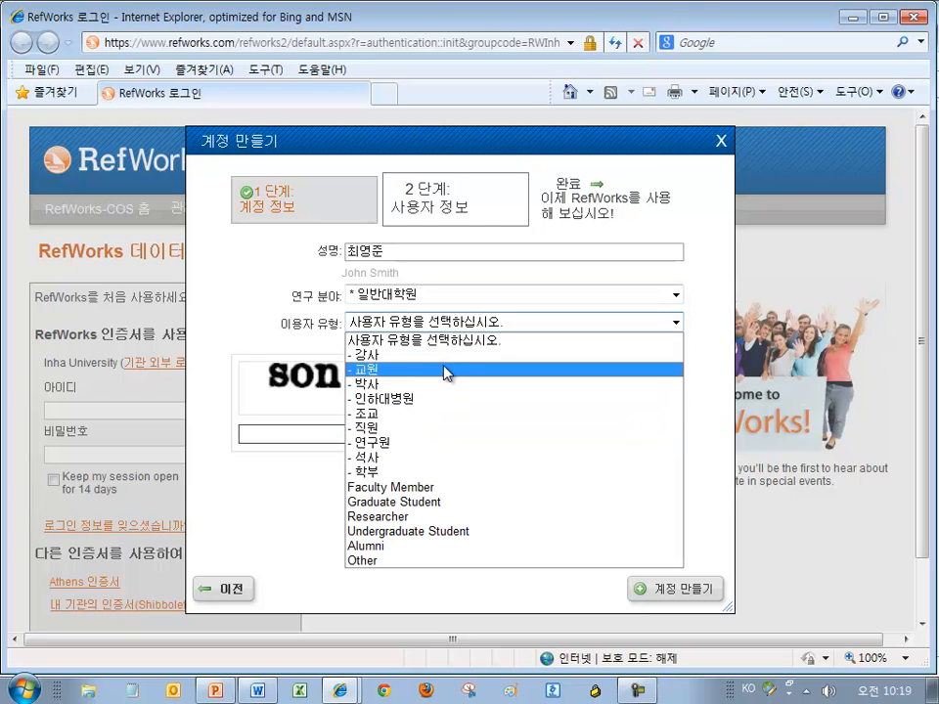
pyautogui.click(422, 458)
# Enter the CAPTCHA text 'isorsre' and create the account with 계정 만들기
pyautogui.click(440, 434)
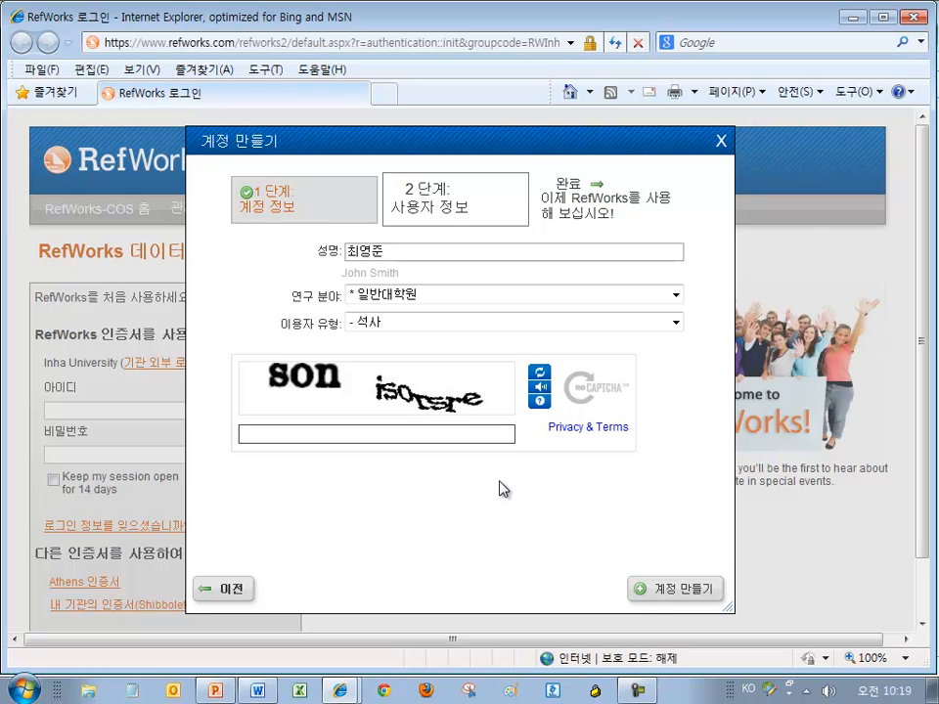
pyautogui.write('ㅏ')
pyautogui.press('BackSpace')
pyautogui.write('isorsre')
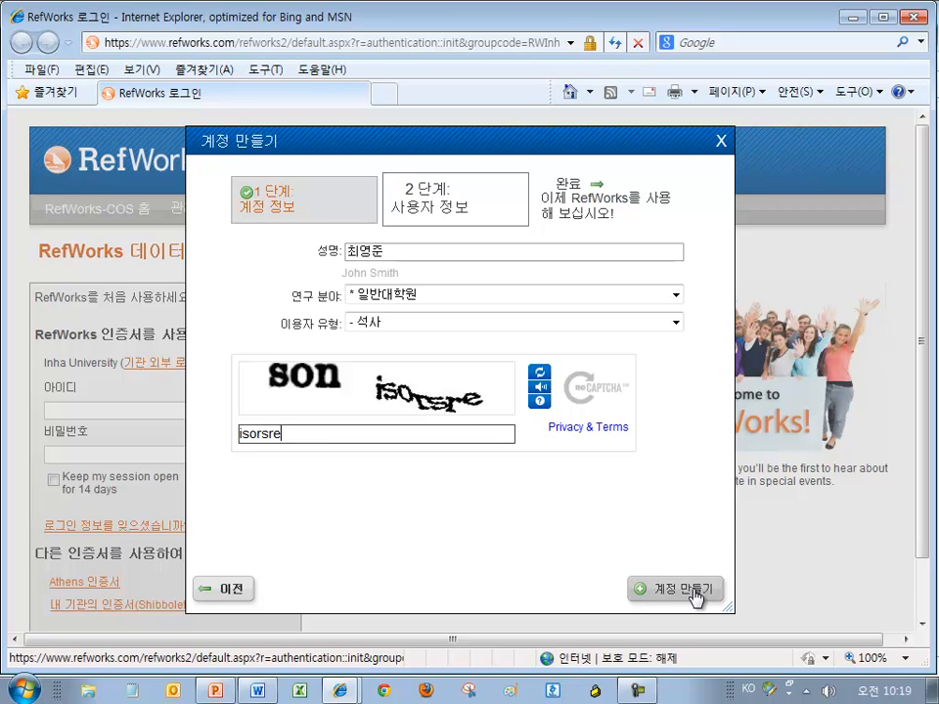
pyautogui.click(691, 591)
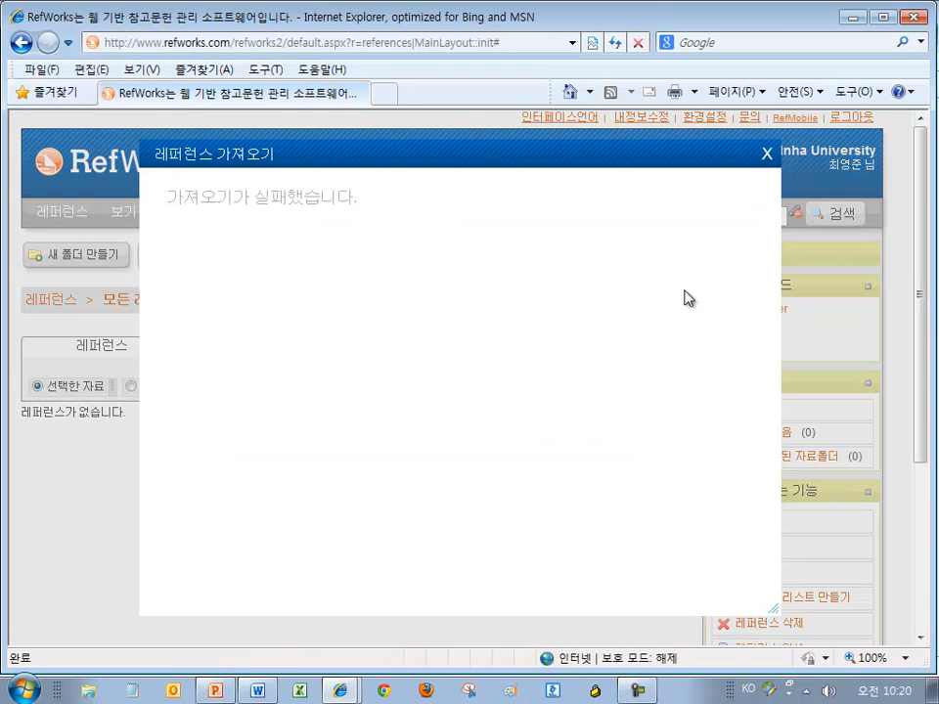
# Close the failed 레퍼런스 가져오기 notice and bring the PowerPoint presentation forward
pyautogui.click(768, 154)
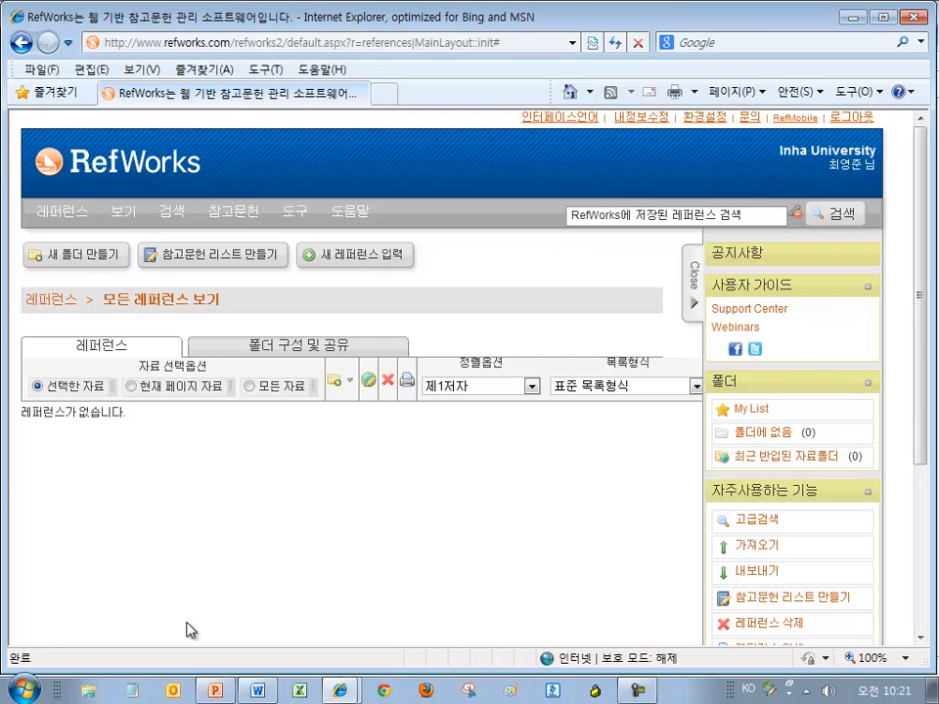
pyautogui.click(213, 692)
# Run the slide show from slide 7 on the RefWorks screen layout, then end it
pyautogui.click(78, 421)
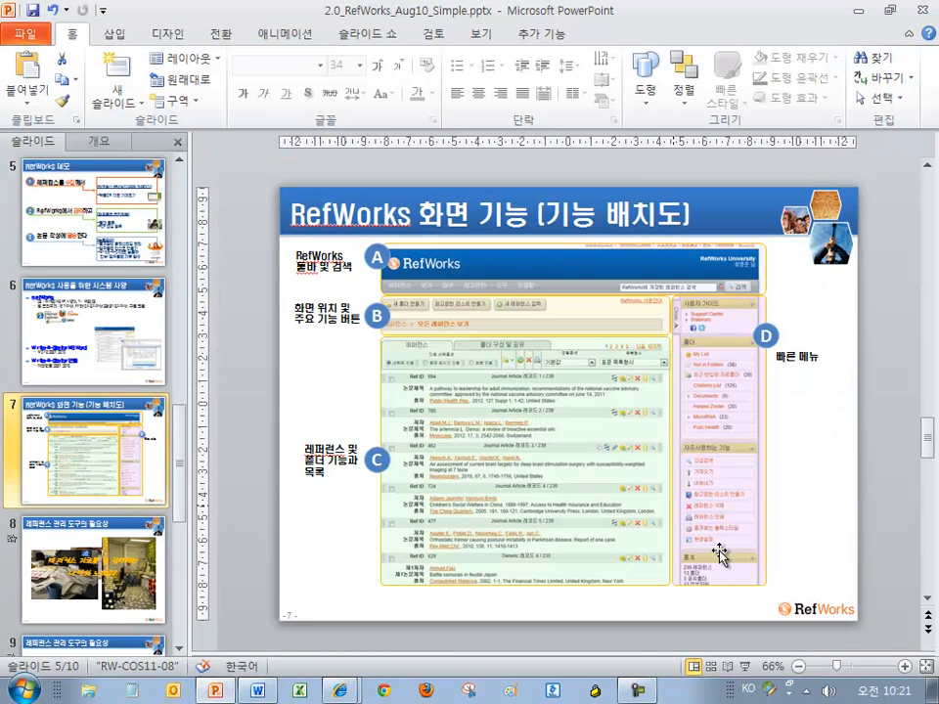
pyautogui.click(744, 665)
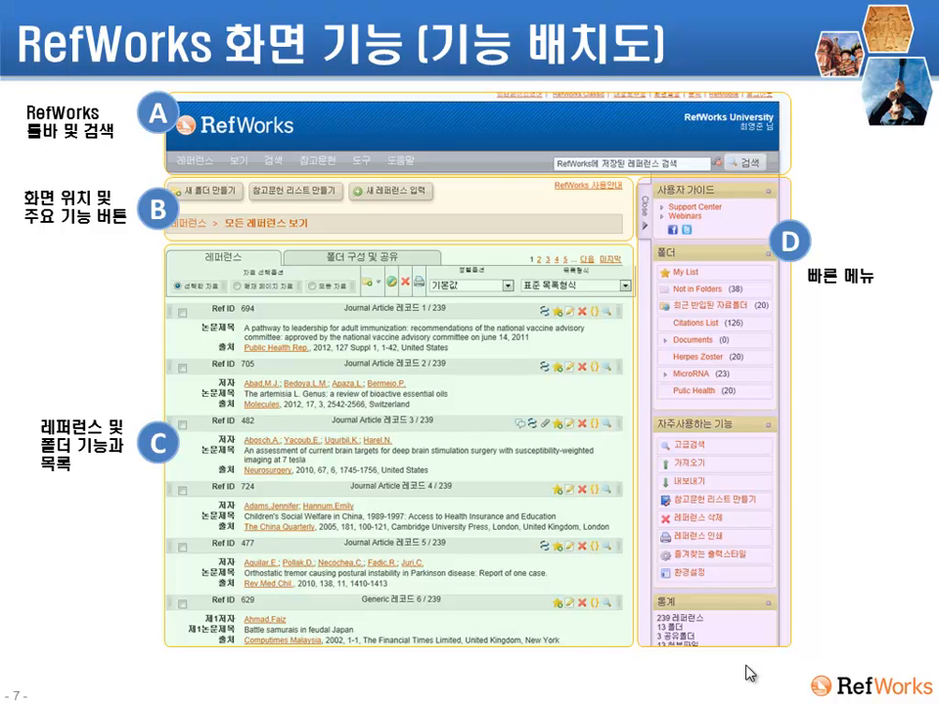
pyautogui.press('Escape')
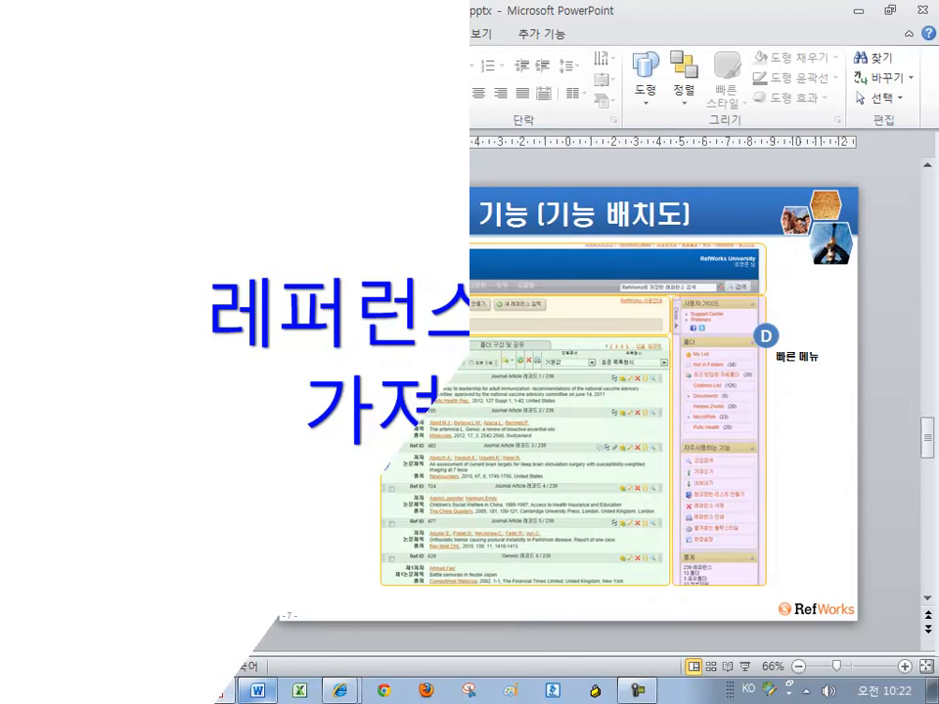
# Switch from the RefWorks browser window to the Research Help window with the RefWorks overview
pyautogui.moveTo(352, 697)
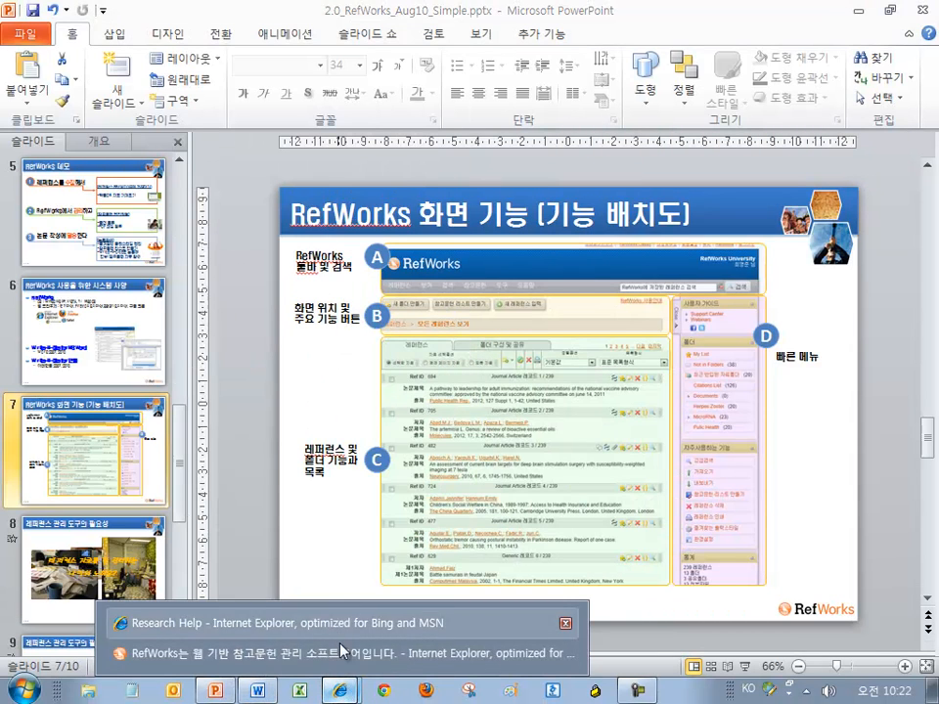
pyautogui.click(332, 653)
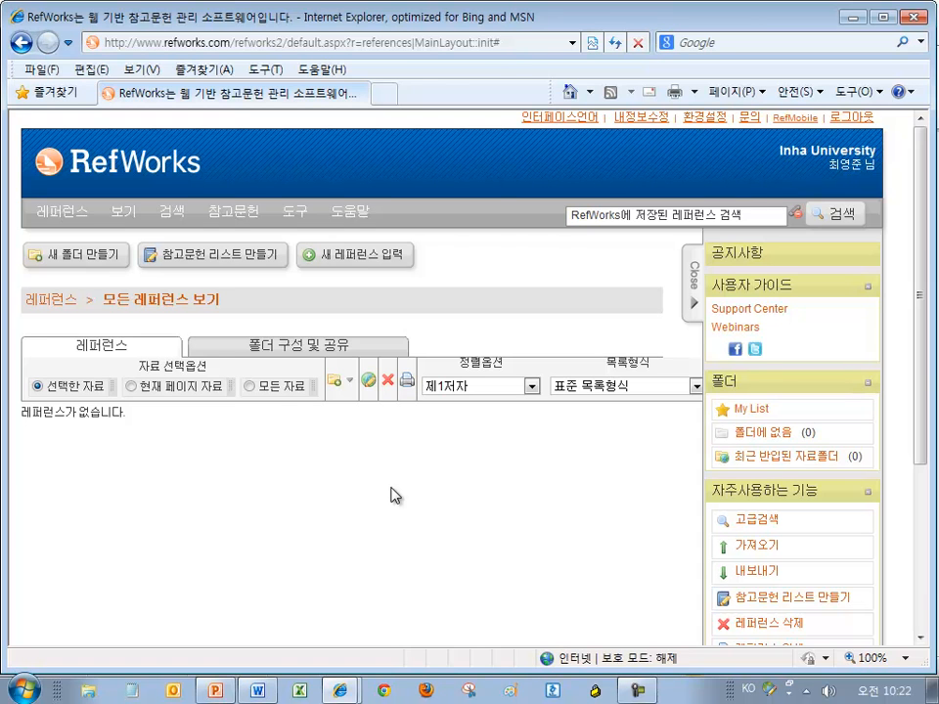
pyautogui.moveTo(339, 690)
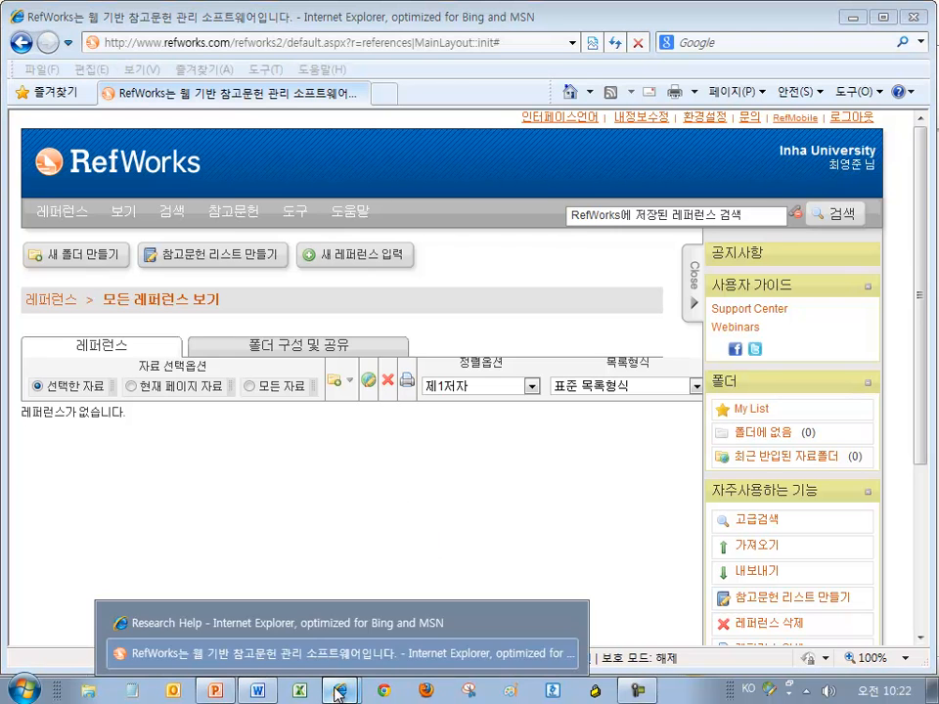
pyautogui.click(325, 623)
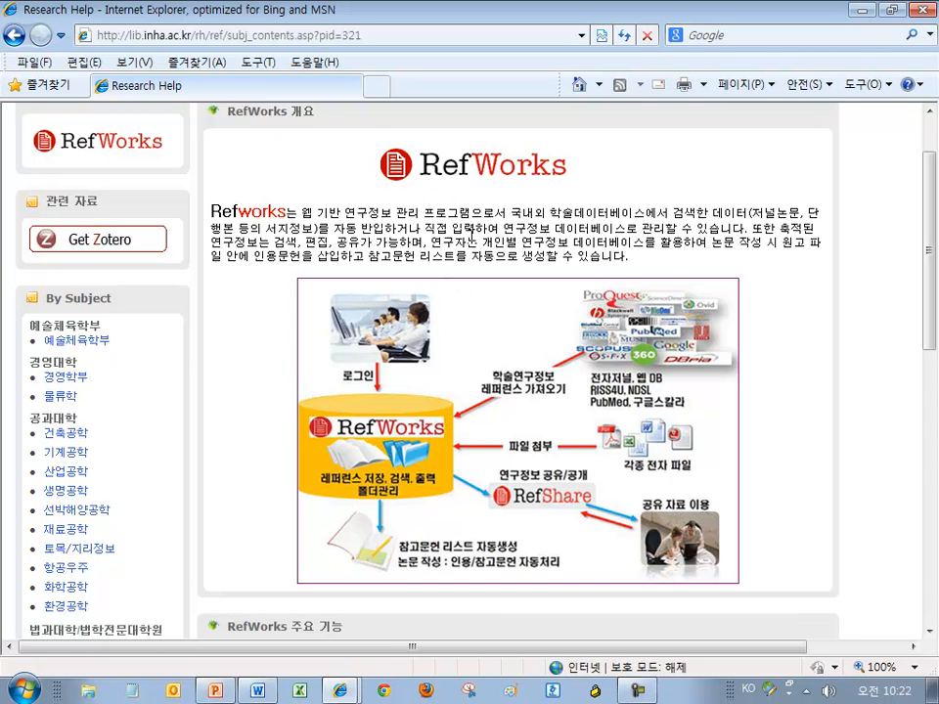
# Return to the Inha library home page and reveal the 전자정보 menu containing Web DB
pyautogui.click(14, 37)
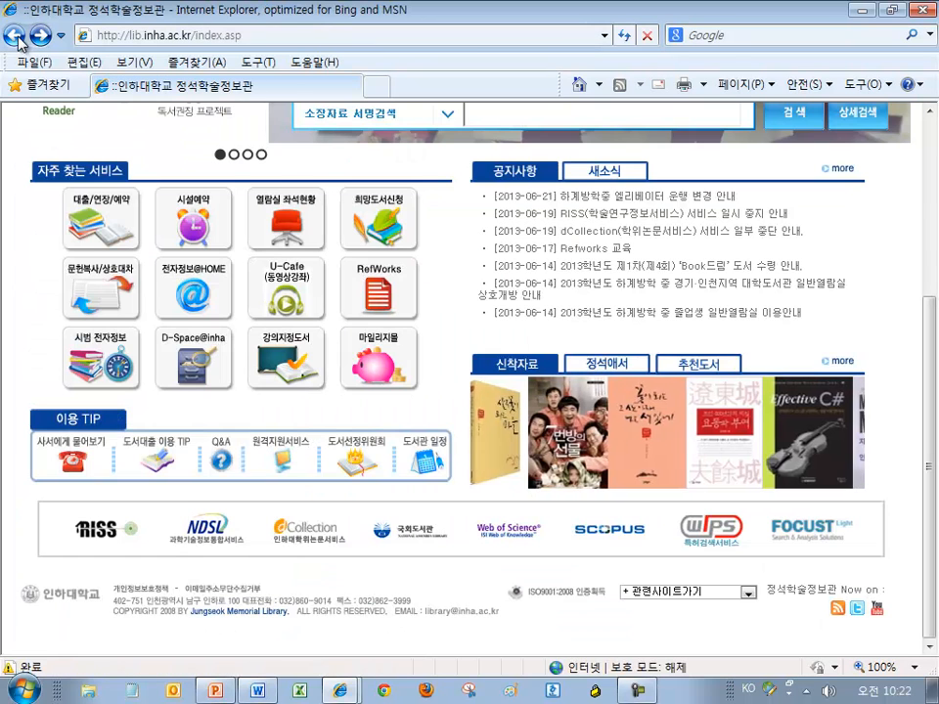
pyautogui.scroll(3, 475, 430)
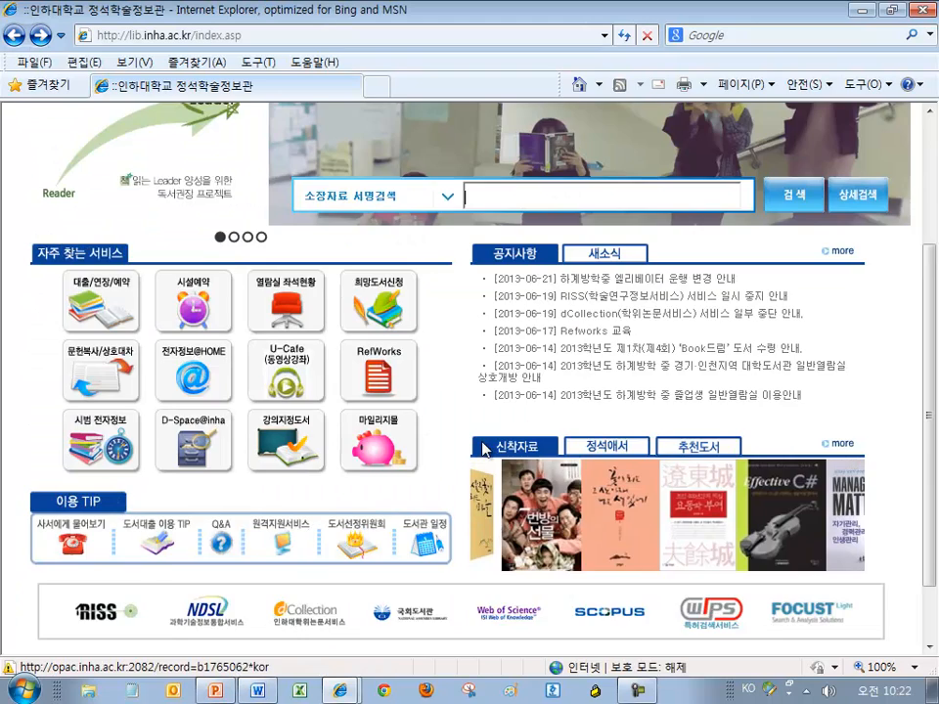
pyautogui.scroll(-2, 470, 438)
pyautogui.scroll(2, 461, 440)
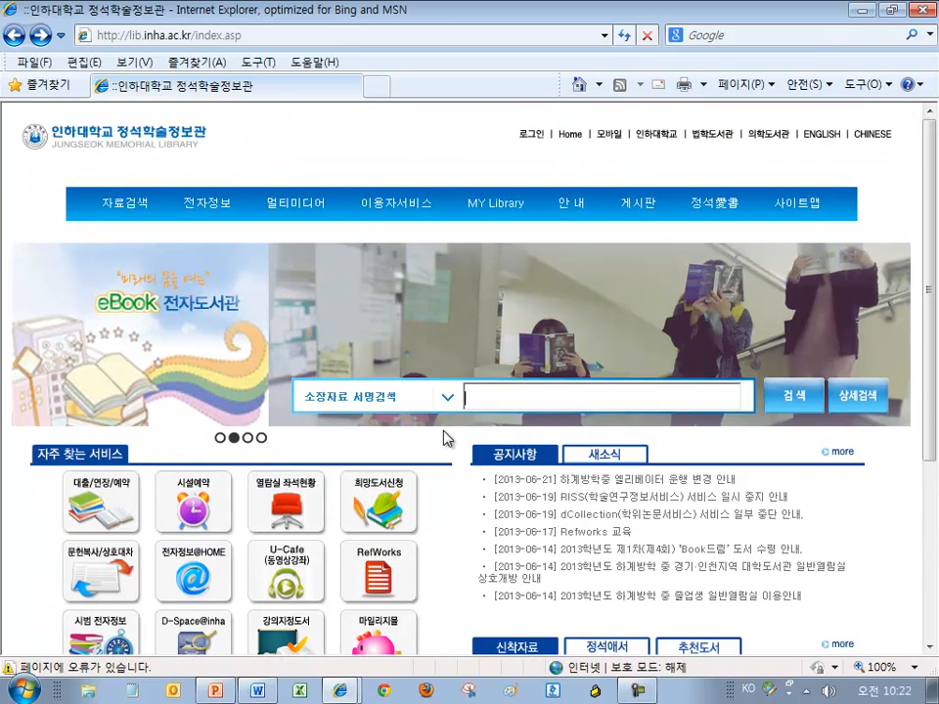
pyautogui.scroll(-3, 464, 399)
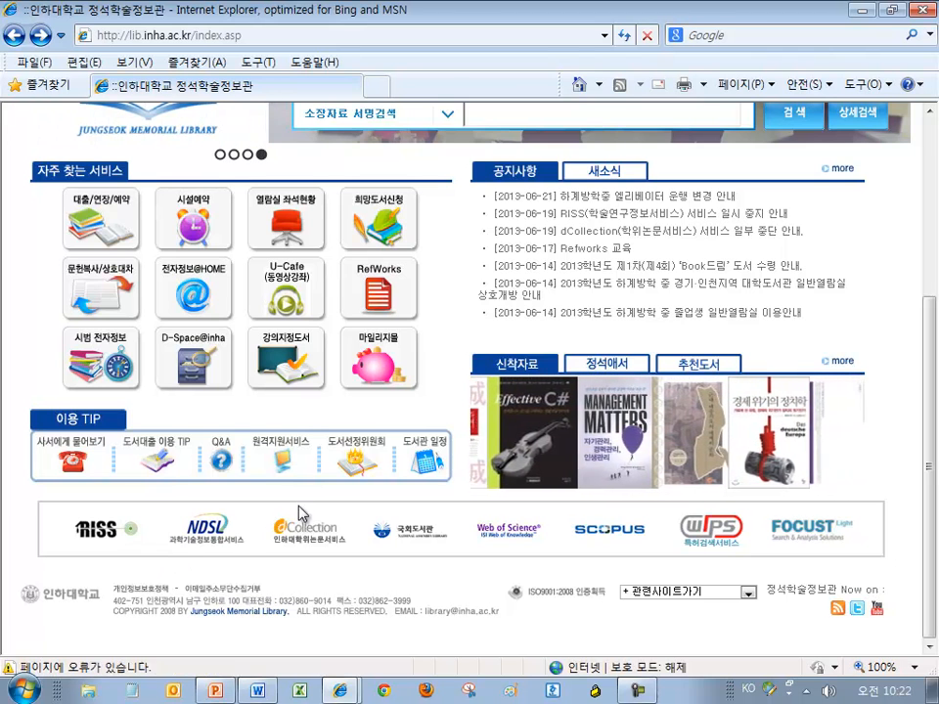
pyautogui.scroll(3, 294, 508)
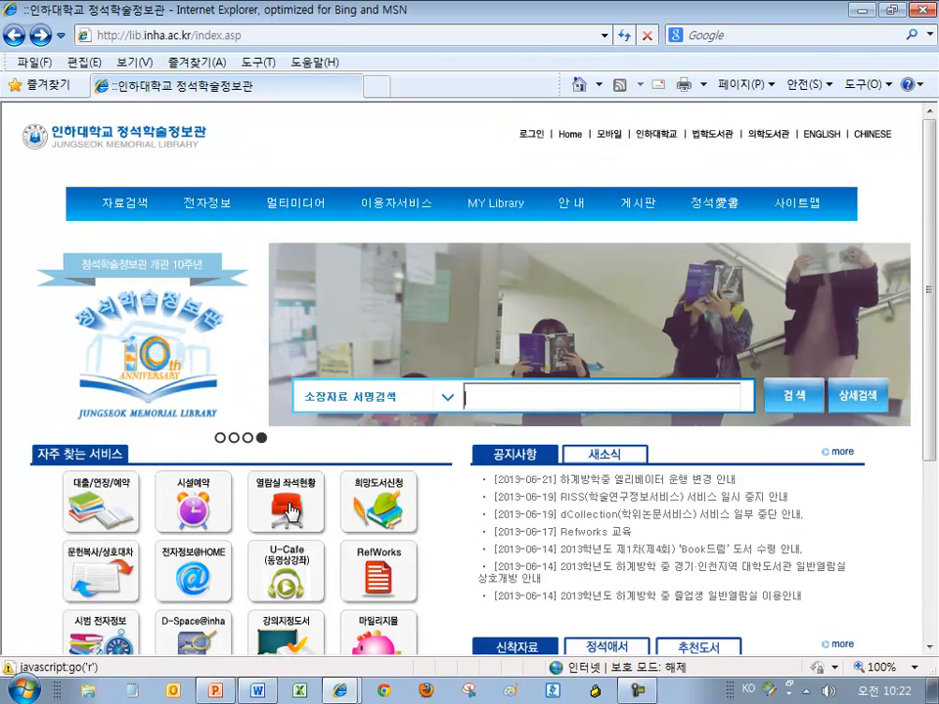
pyautogui.moveTo(192, 217)
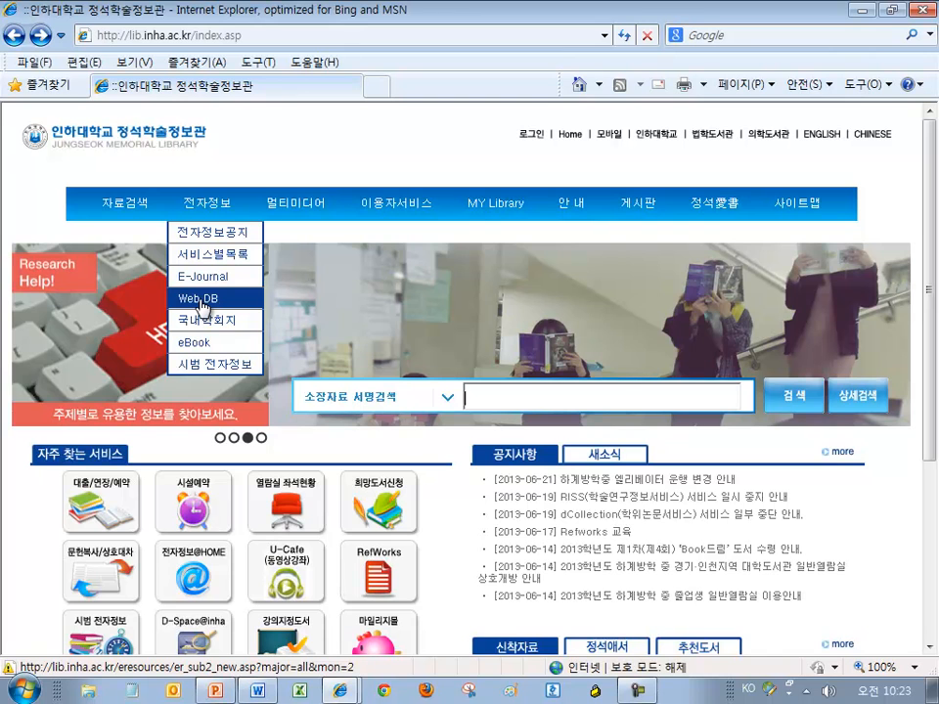
# Open Web DB and page through the databases starting with P
pyautogui.click(200, 301)
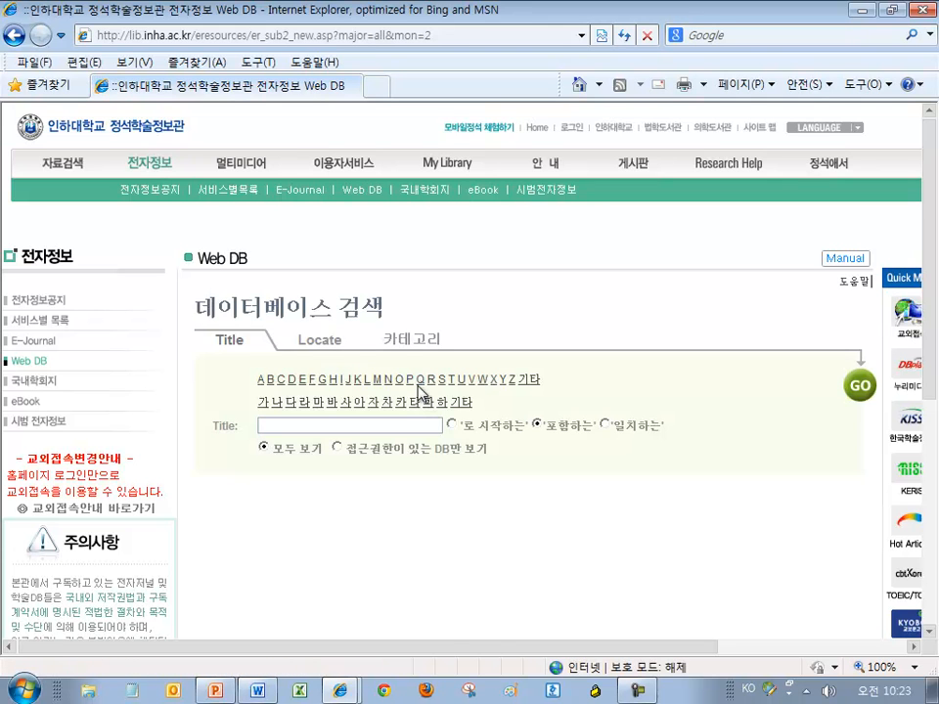
pyautogui.click(410, 381)
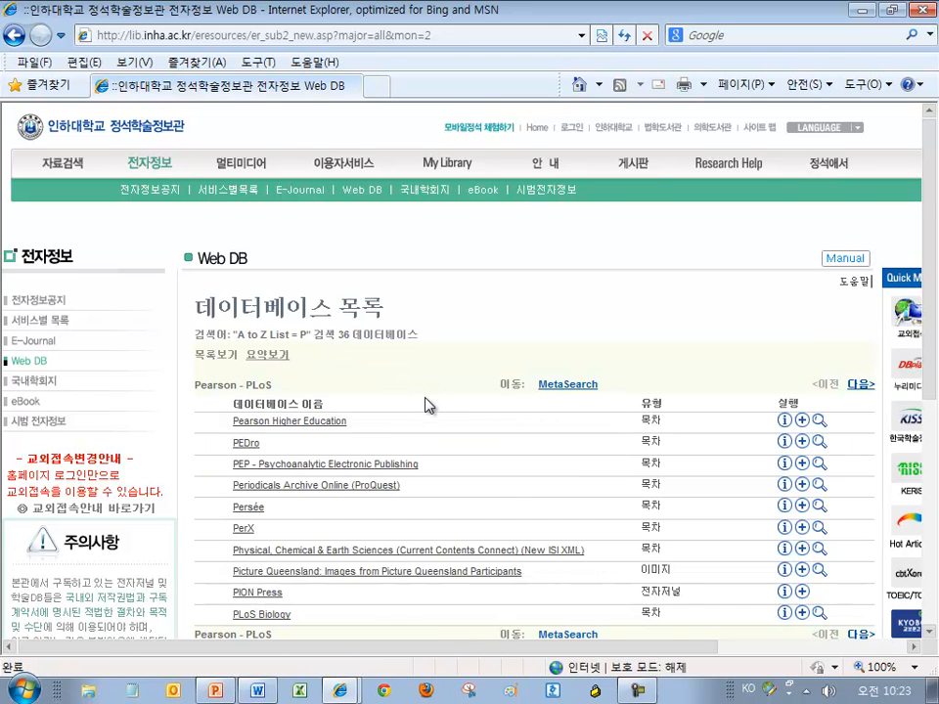
pyautogui.scroll(-2, 427, 403)
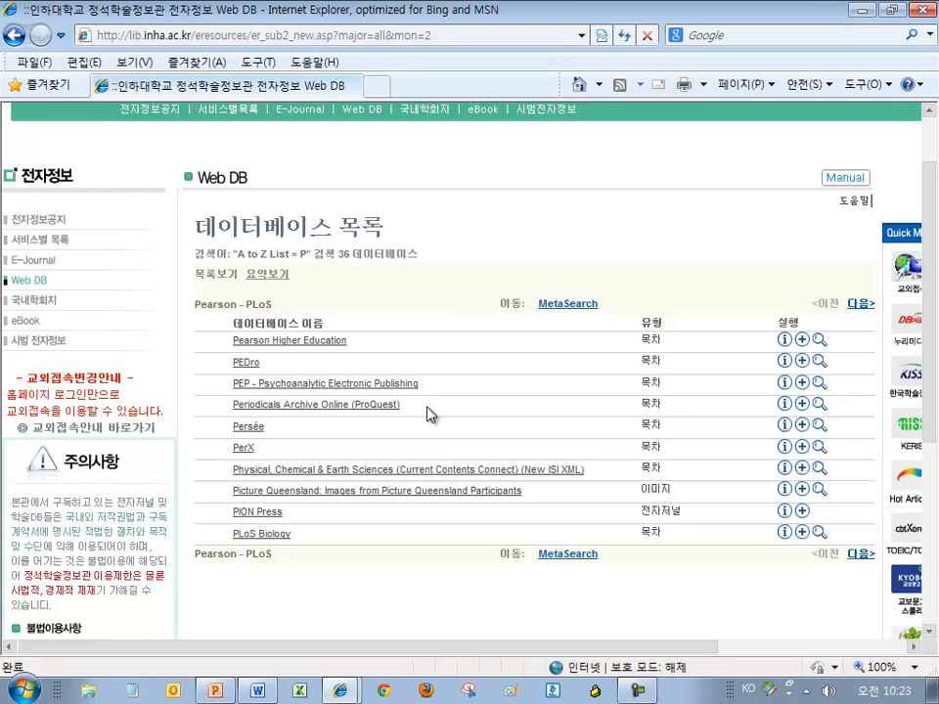
pyautogui.click(861, 555)
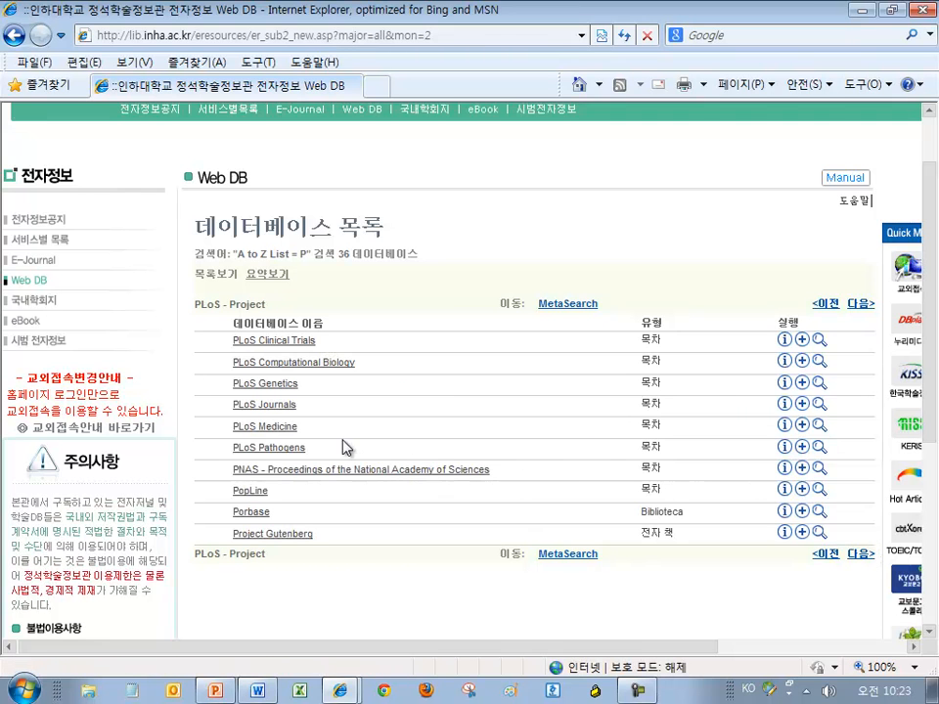
pyautogui.click(860, 555)
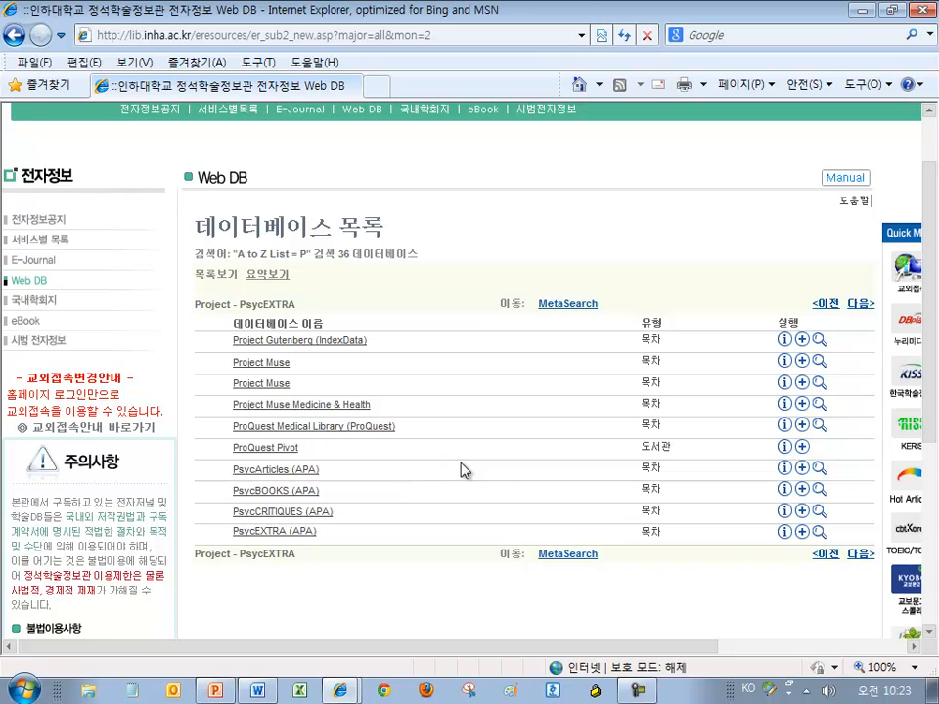
pyautogui.scroll(2, 211, 223)
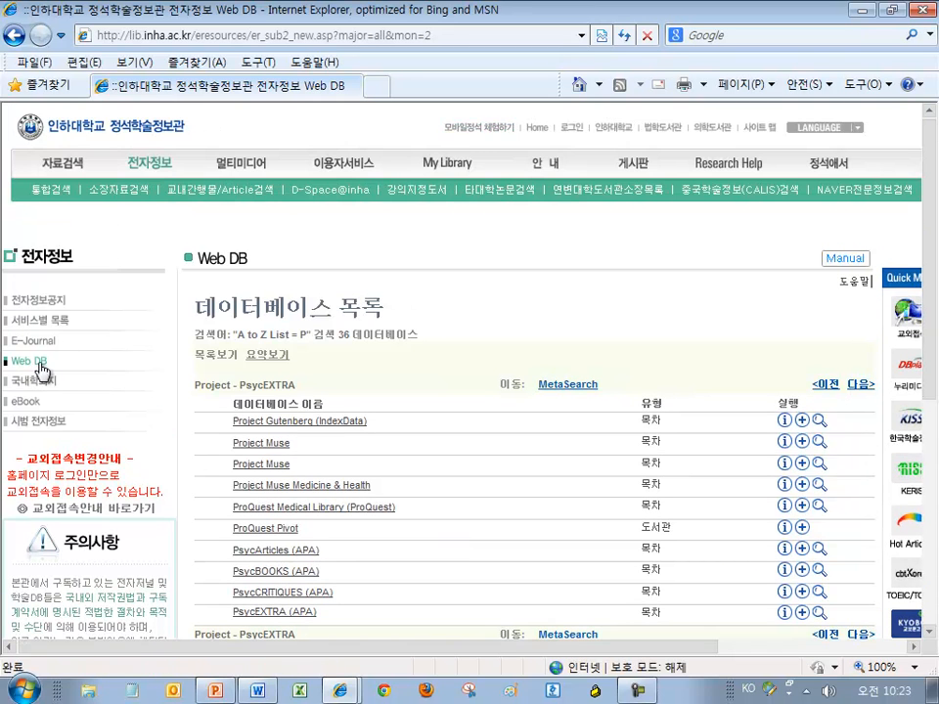
pyautogui.click(32, 362)
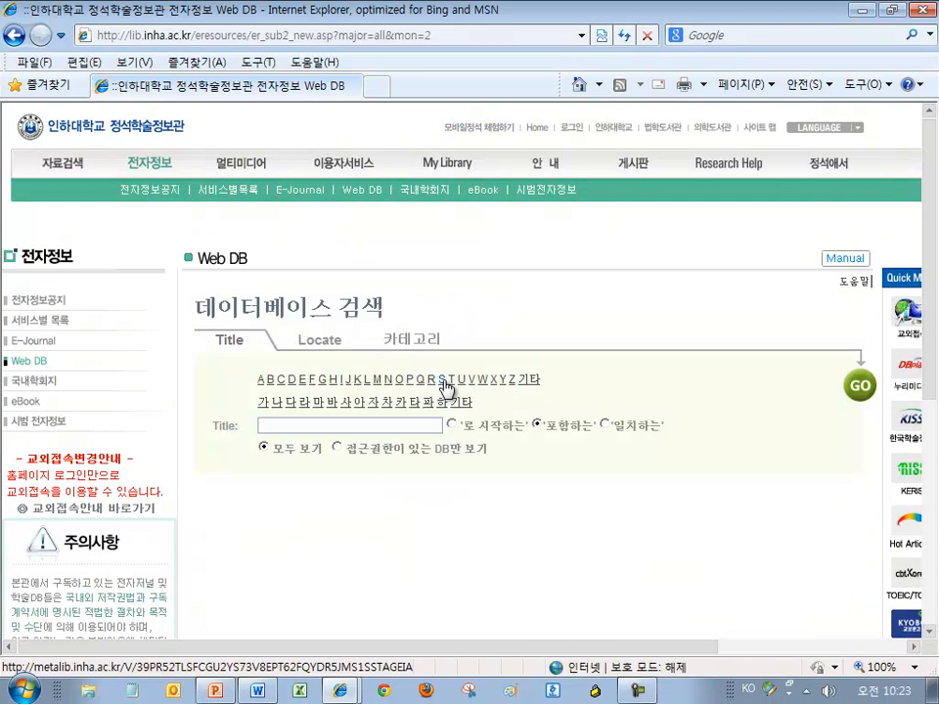
# List the databases starting with S and highlight the ScienceDirect entry
pyautogui.click(442, 382)
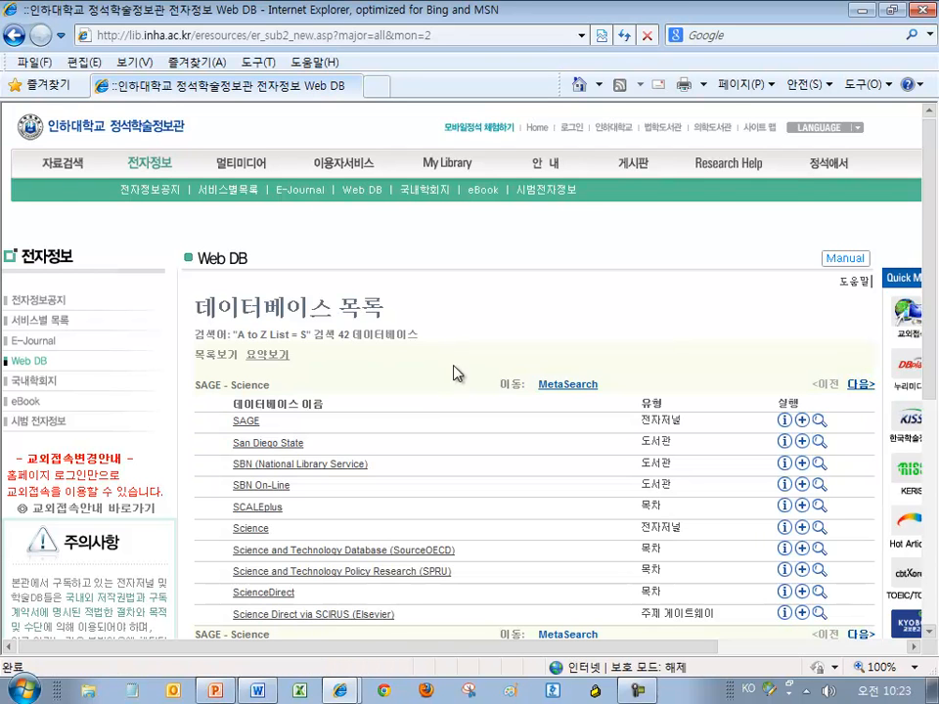
pyautogui.click(27, 362)
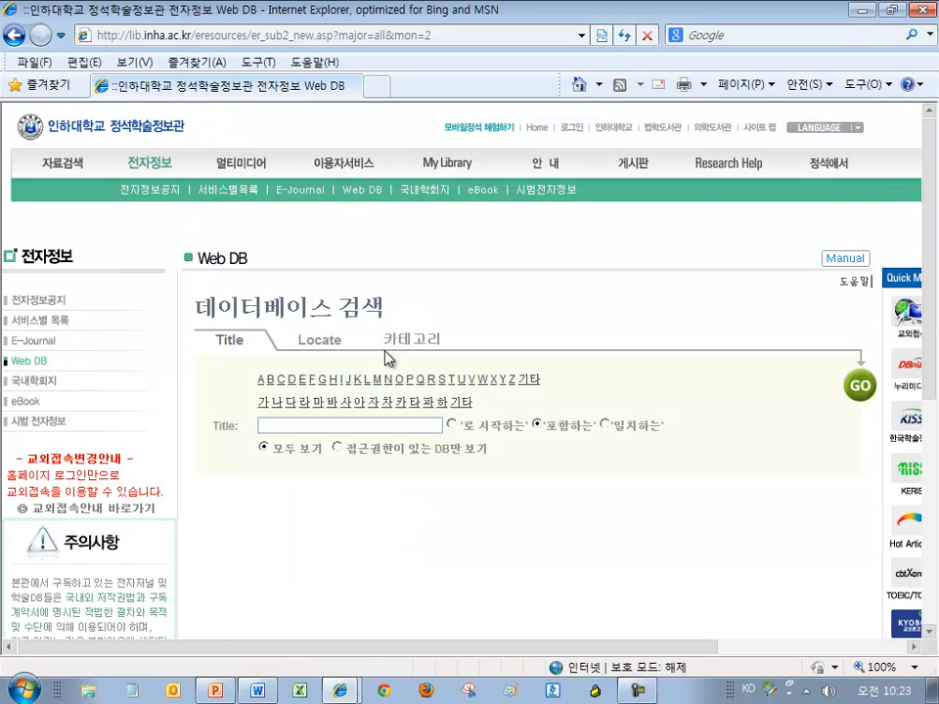
pyautogui.click(442, 381)
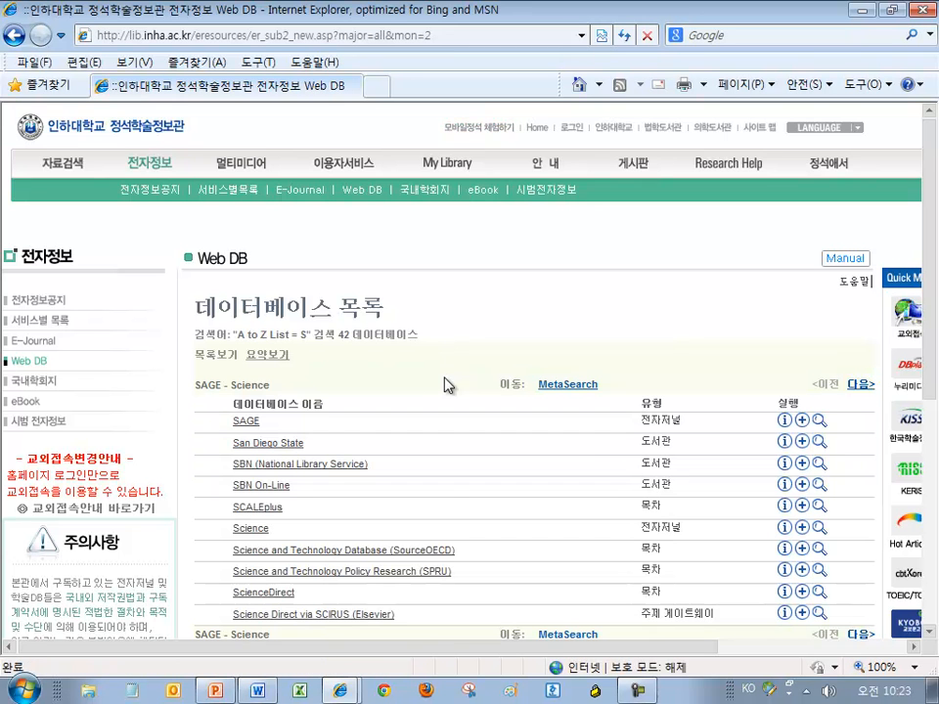
pyautogui.scroll(-2, 445, 385)
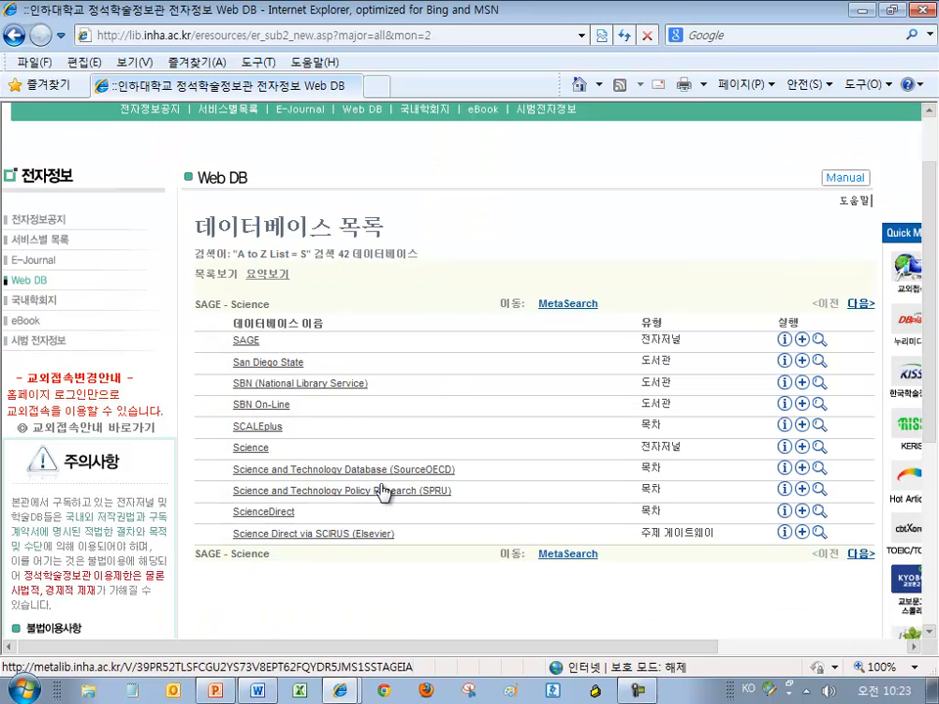
pyautogui.doubleClick(299, 513)
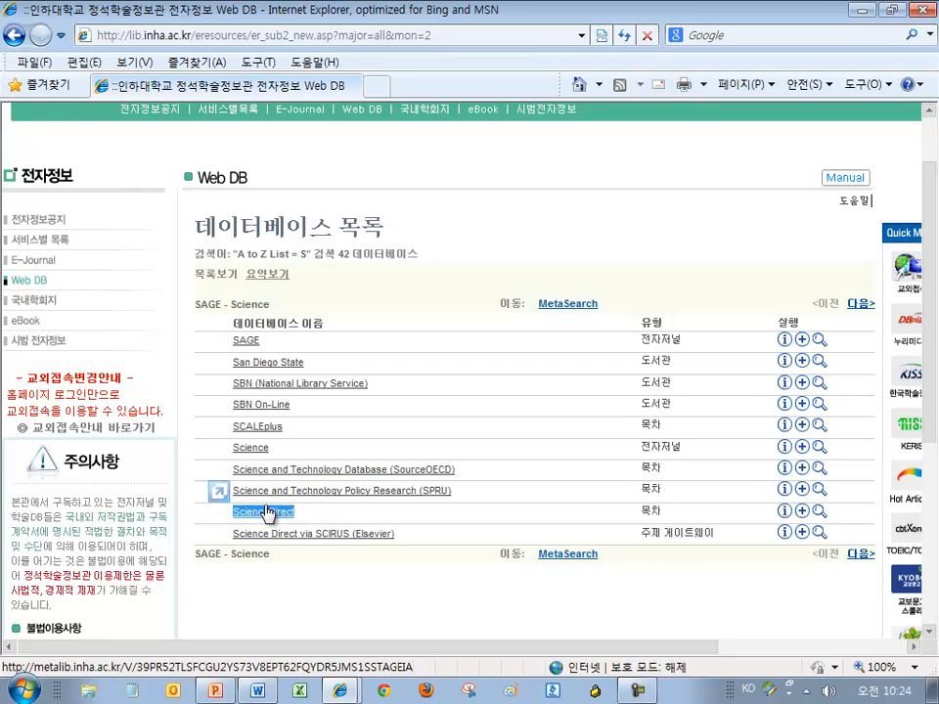
# Open ScienceDirect and search all fields for 'cloud computing'
pyautogui.click(273, 514)
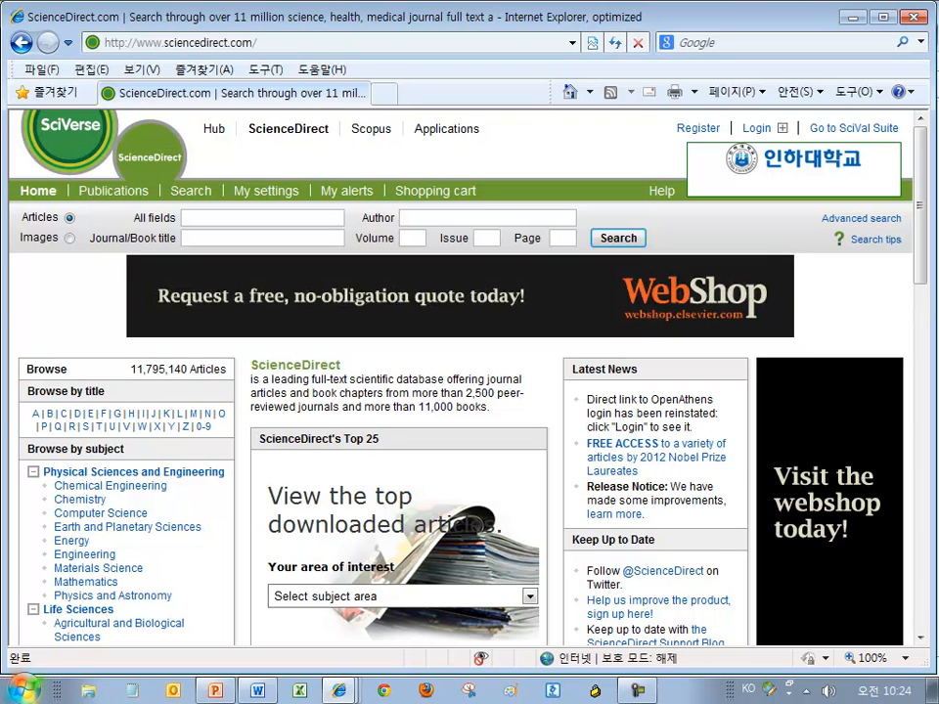
pyautogui.click(210, 218)
pyautogui.write('cloud comput')
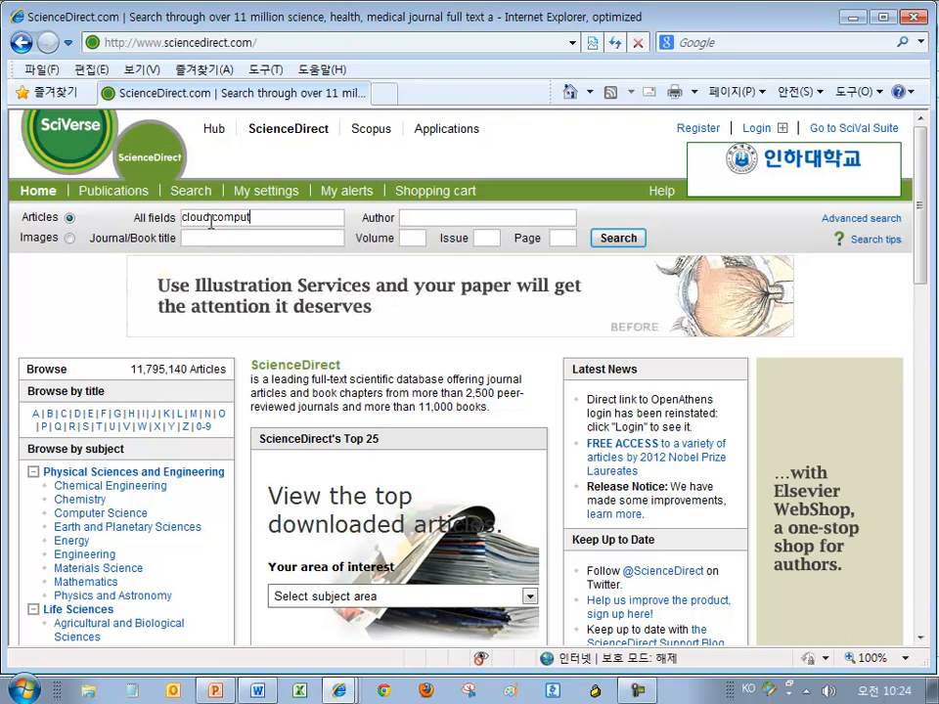
pyautogui.write('ing')
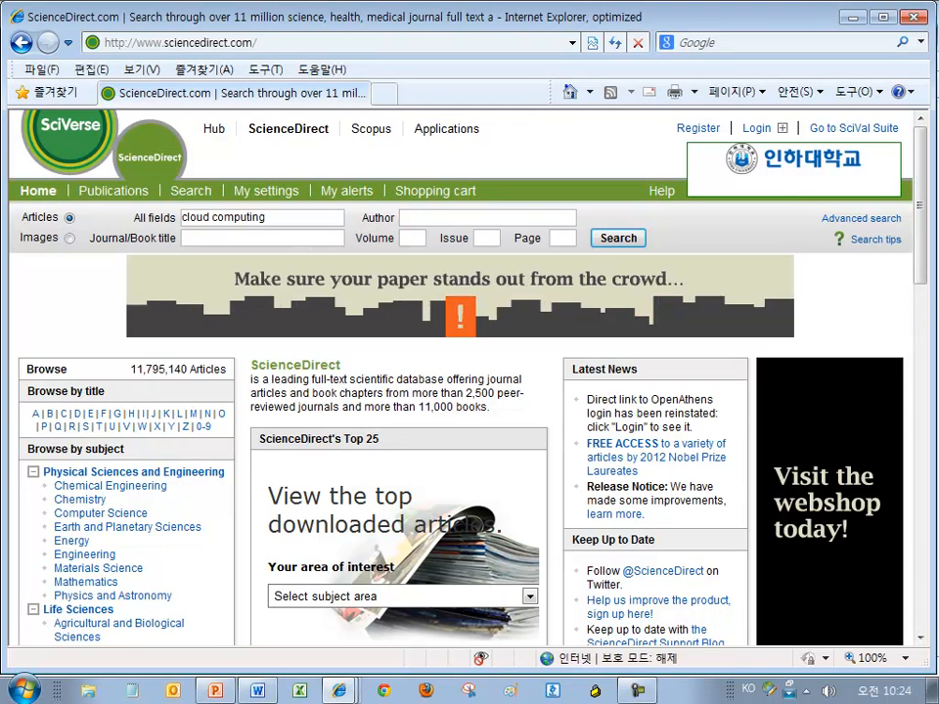
pyautogui.click(614, 239)
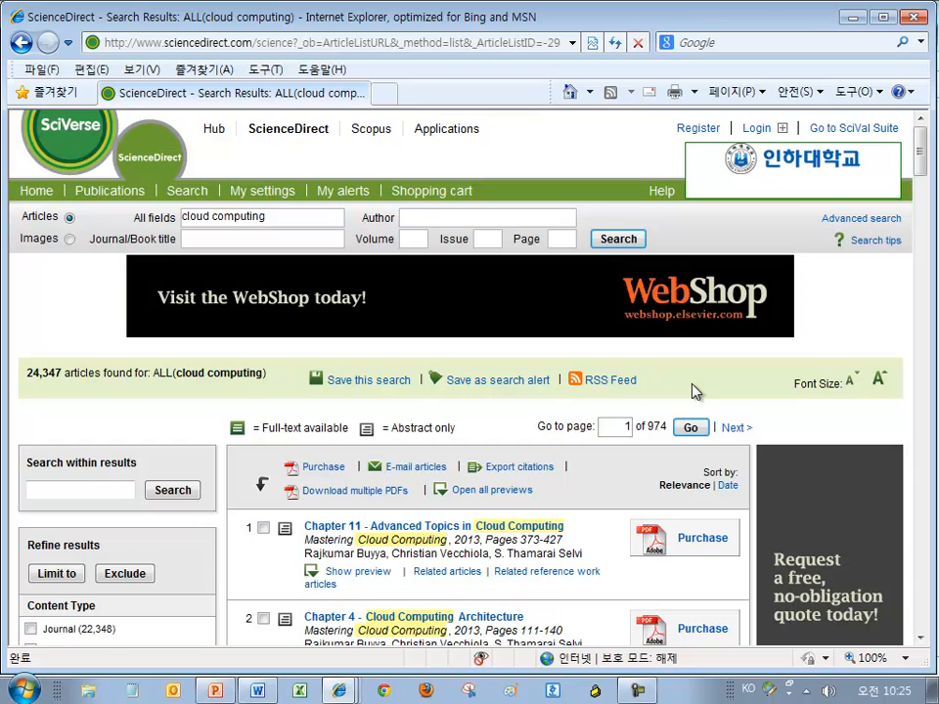
# Tick results 4, 5, 6 and 8 in the cloud computing results
pyautogui.scroll(-4, 691, 390)
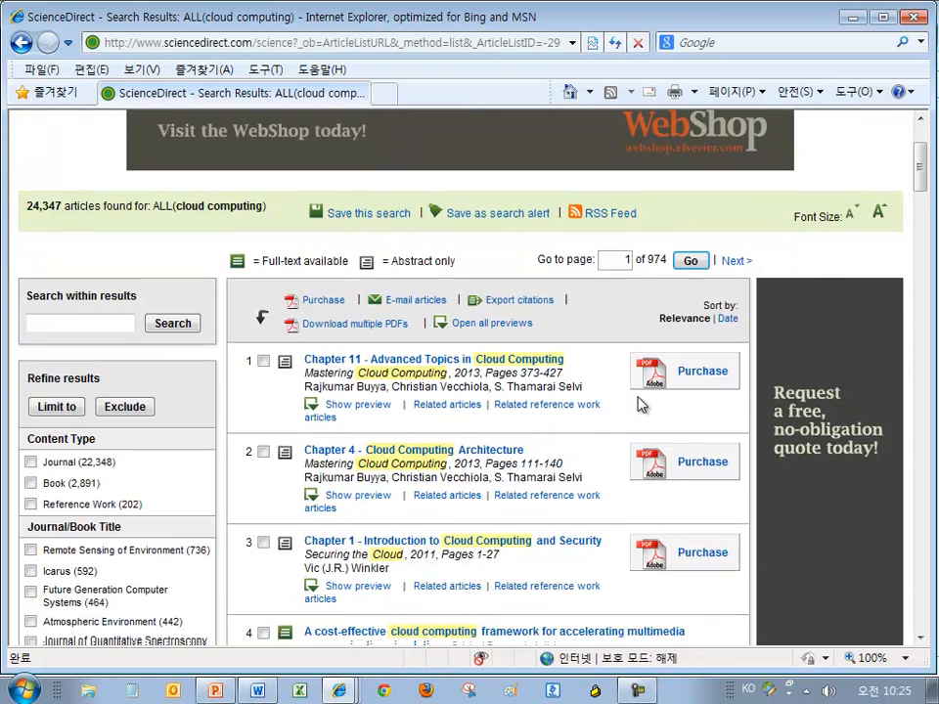
pyautogui.scroll(-3, 634, 368)
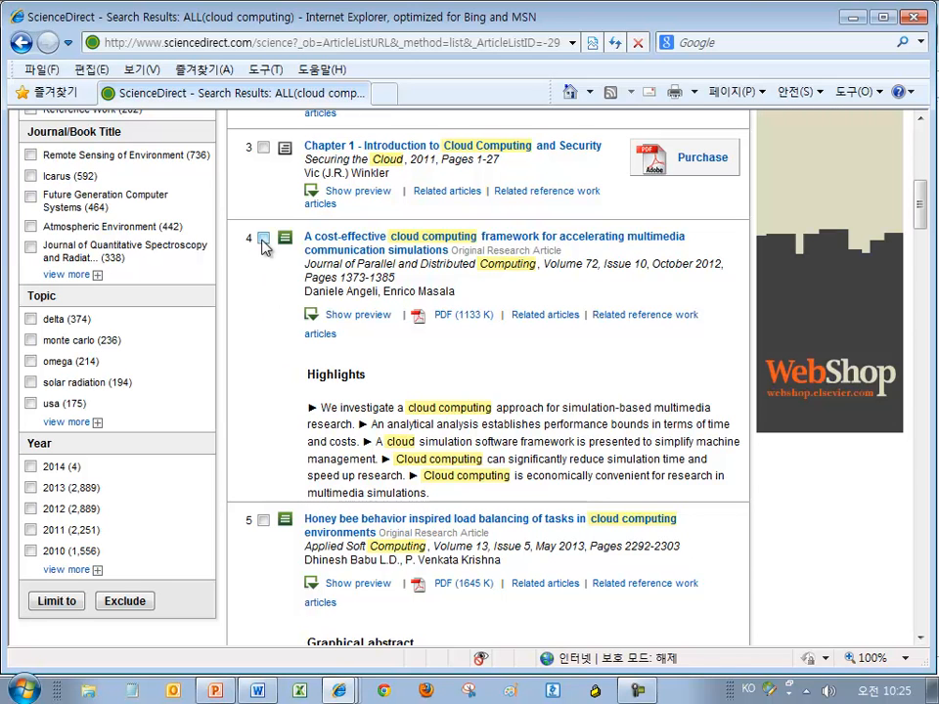
pyautogui.click(263, 239)
pyautogui.scroll(-3, 265, 248)
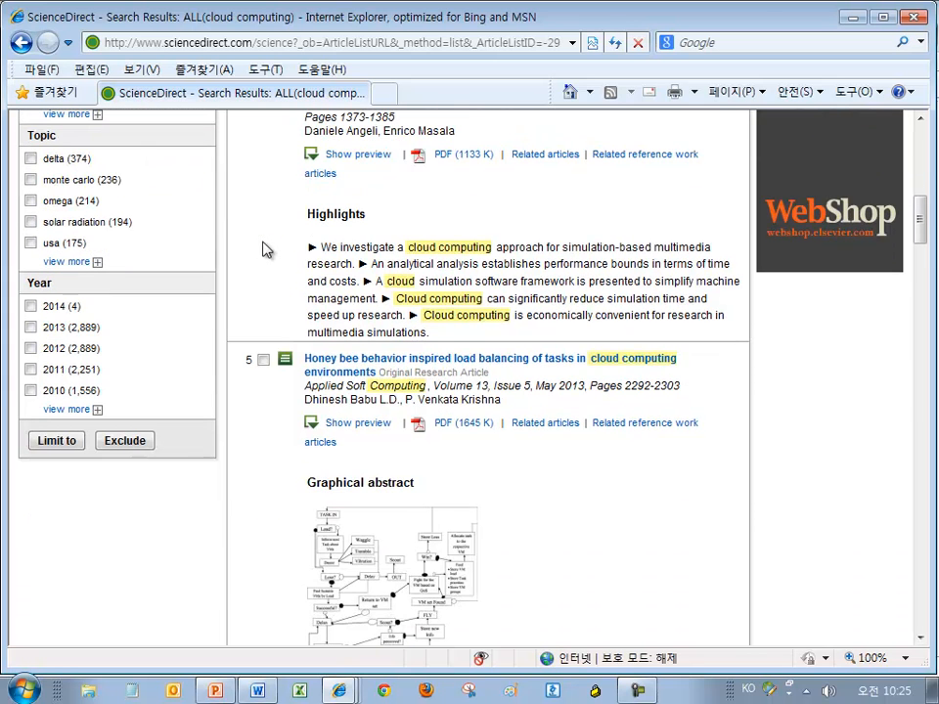
pyautogui.click(262, 363)
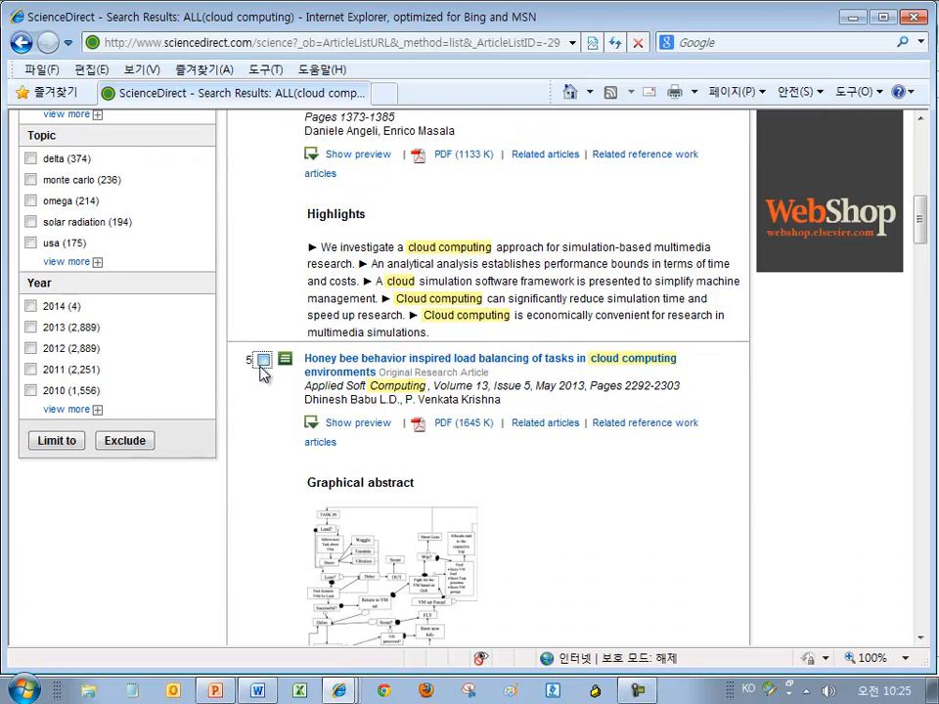
pyautogui.scroll(-9, 267, 391)
pyautogui.click(263, 314)
pyautogui.scroll(-3, 264, 323)
pyautogui.click(263, 373)
pyautogui.scroll(-1, 264, 377)
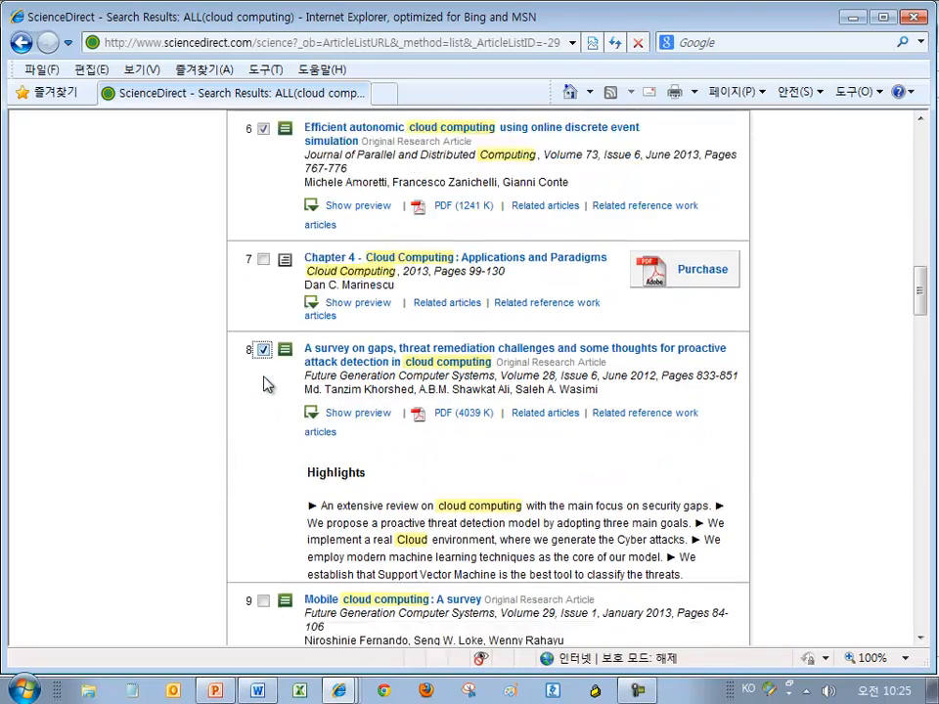
# Tick results 9 and 11–15, then return to the top of the list
pyautogui.scroll(-4, 268, 385)
pyautogui.click(264, 383)
pyautogui.scroll(-7, 264, 387)
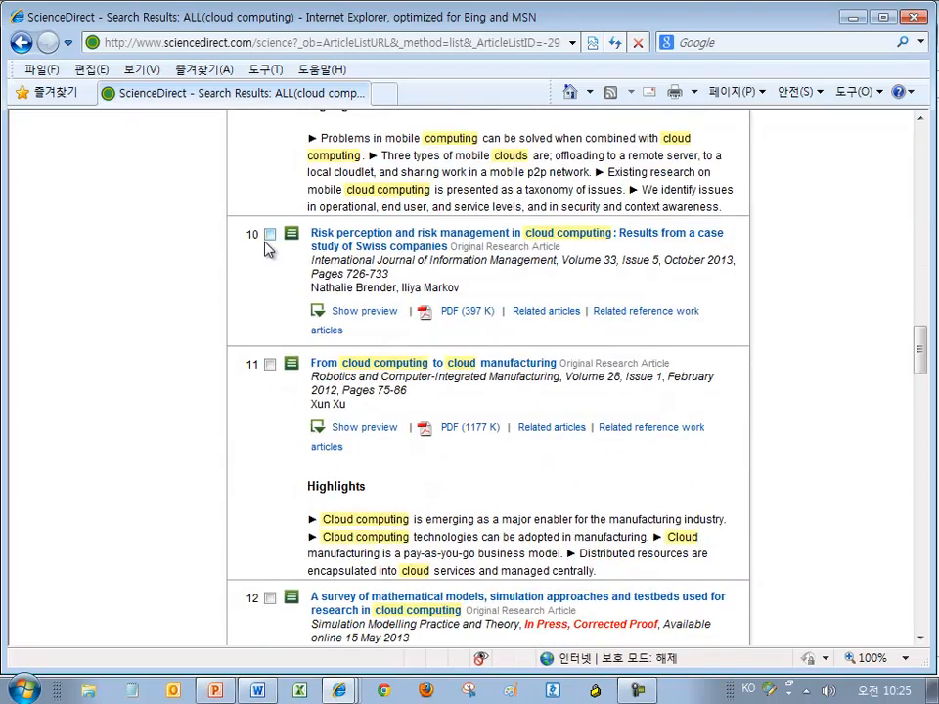
pyautogui.click(269, 365)
pyautogui.scroll(-4, 263, 379)
pyautogui.click(269, 359)
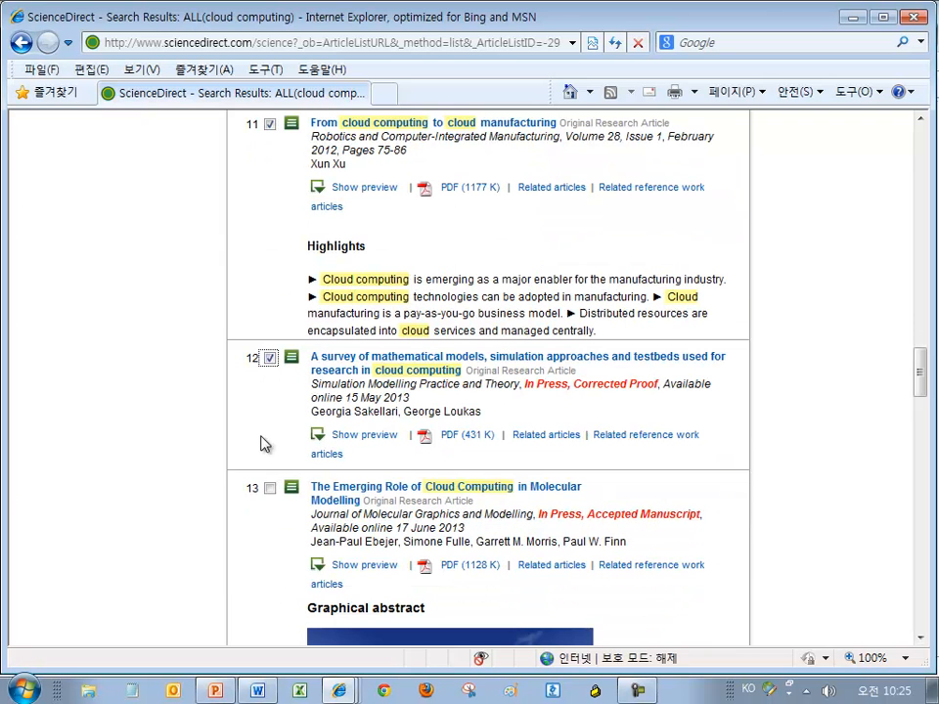
pyautogui.click(269, 491)
pyautogui.scroll(-6, 270, 489)
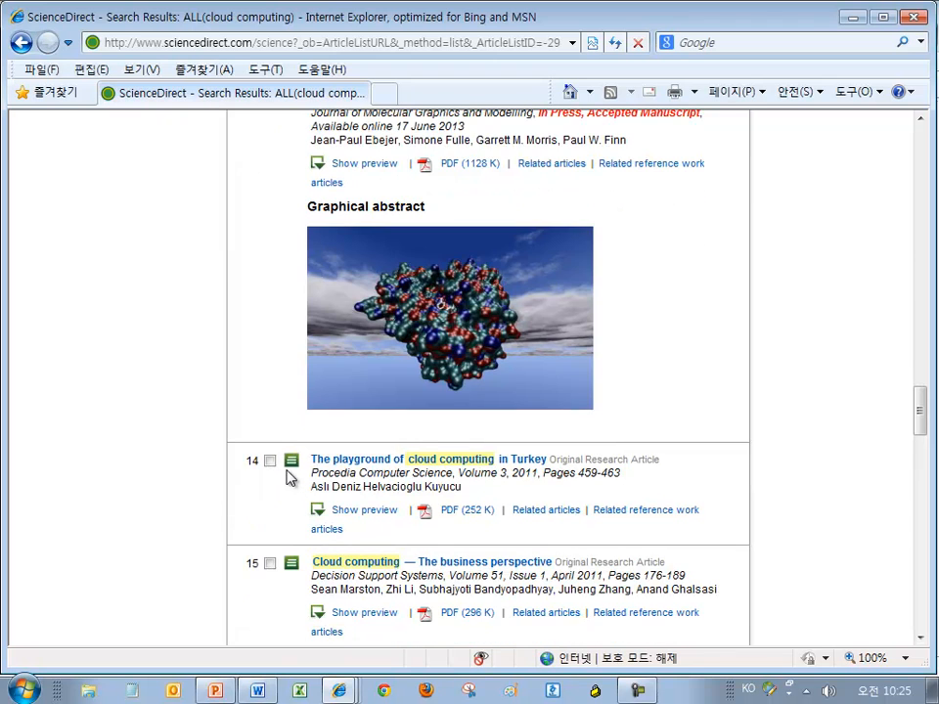
pyautogui.click(269, 461)
pyautogui.click(269, 563)
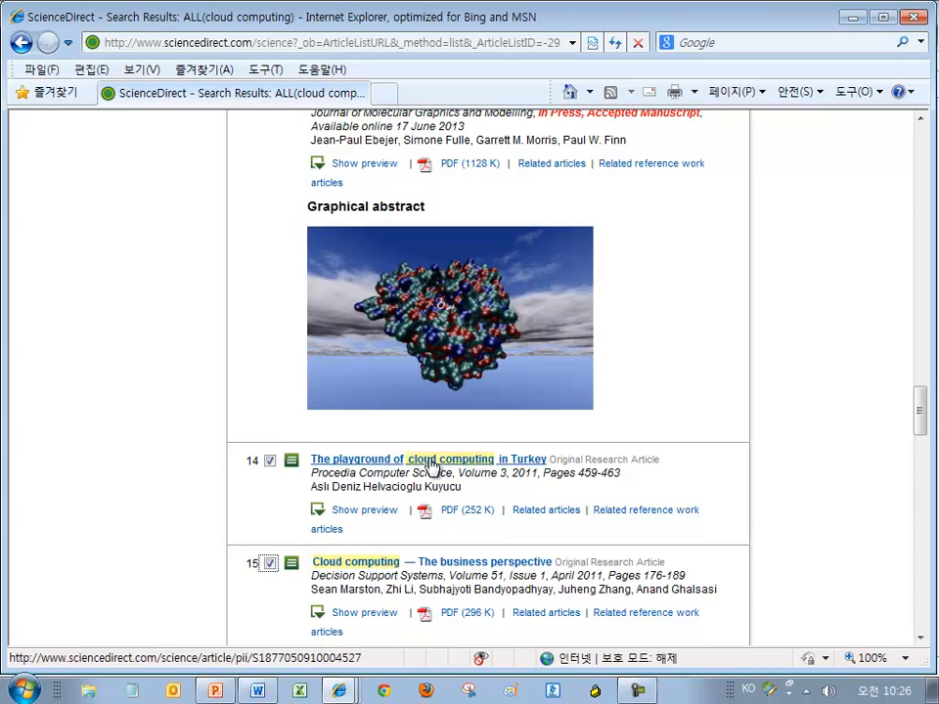
pyautogui.scroll(5, 411, 469)
pyautogui.scroll(10, 411, 450)
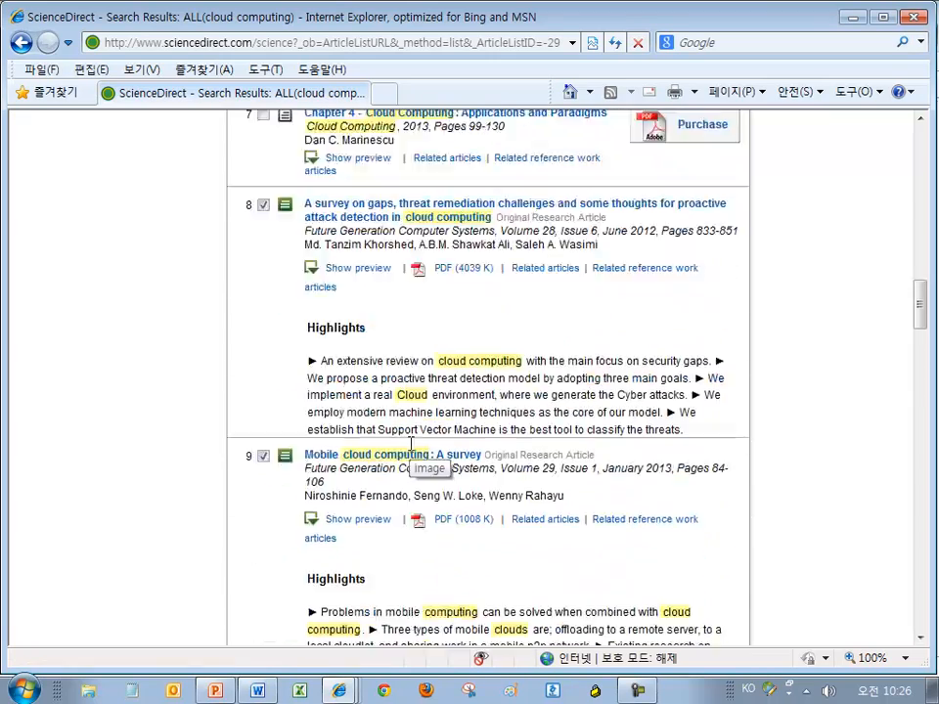
pyautogui.scroll(12, 411, 450)
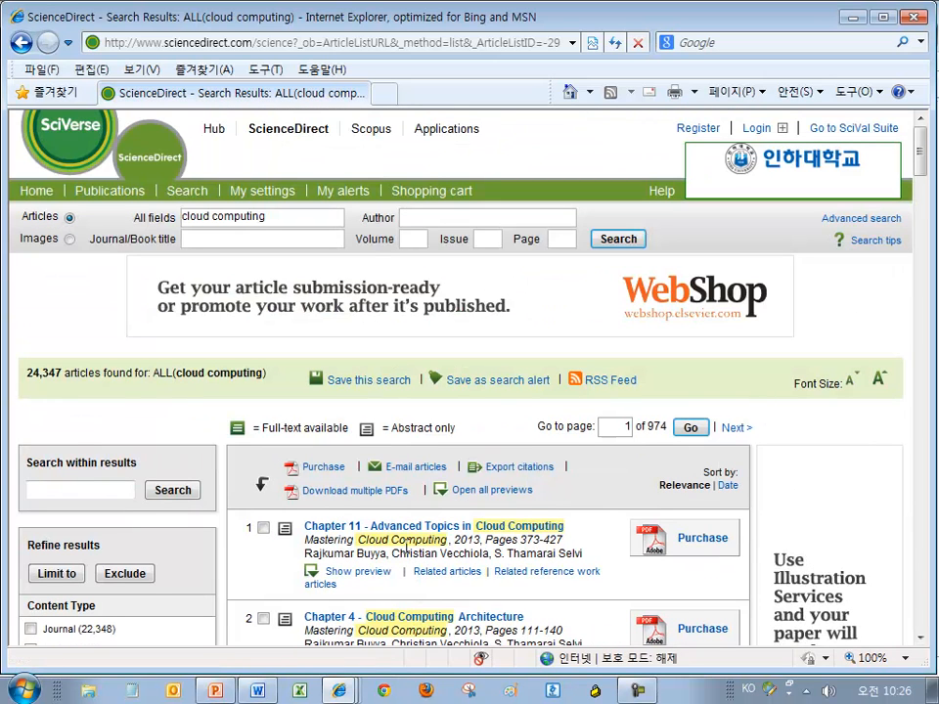
pyautogui.scroll(-1, 460, 411)
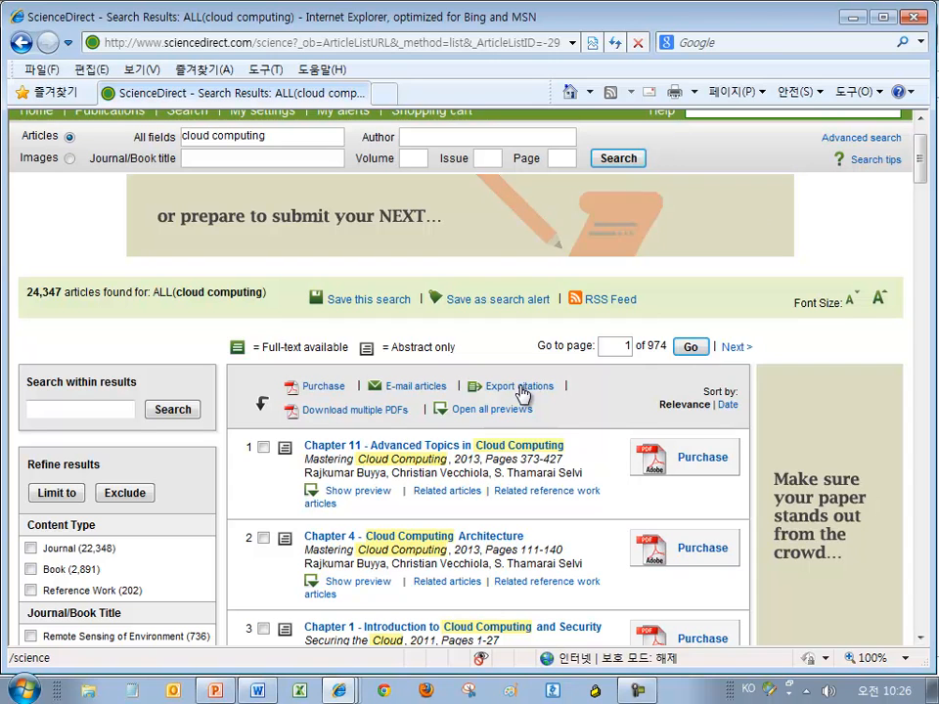
# Export the 11 selected articles as Citations and Abstracts via RefWorks Direct Export
pyautogui.click(522, 393)
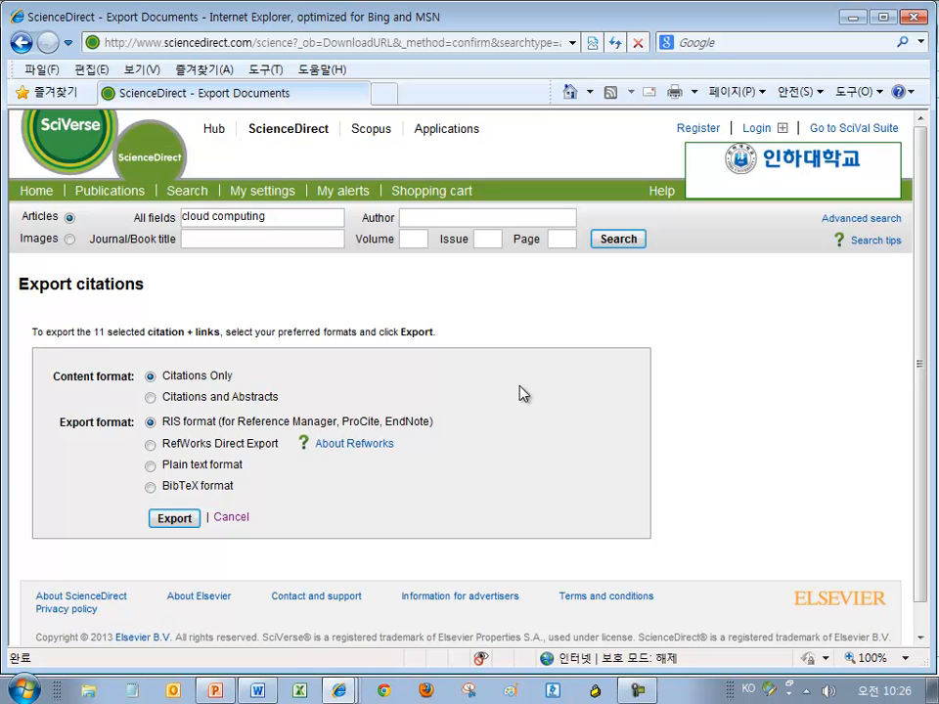
pyautogui.scroll(-1, 425, 456)
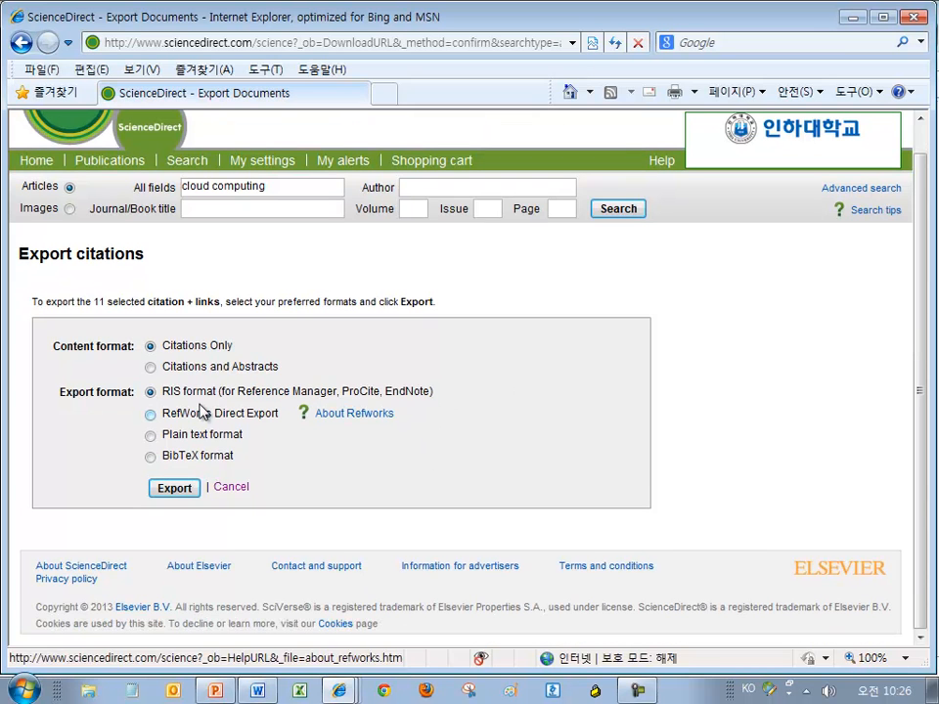
pyautogui.click(151, 415)
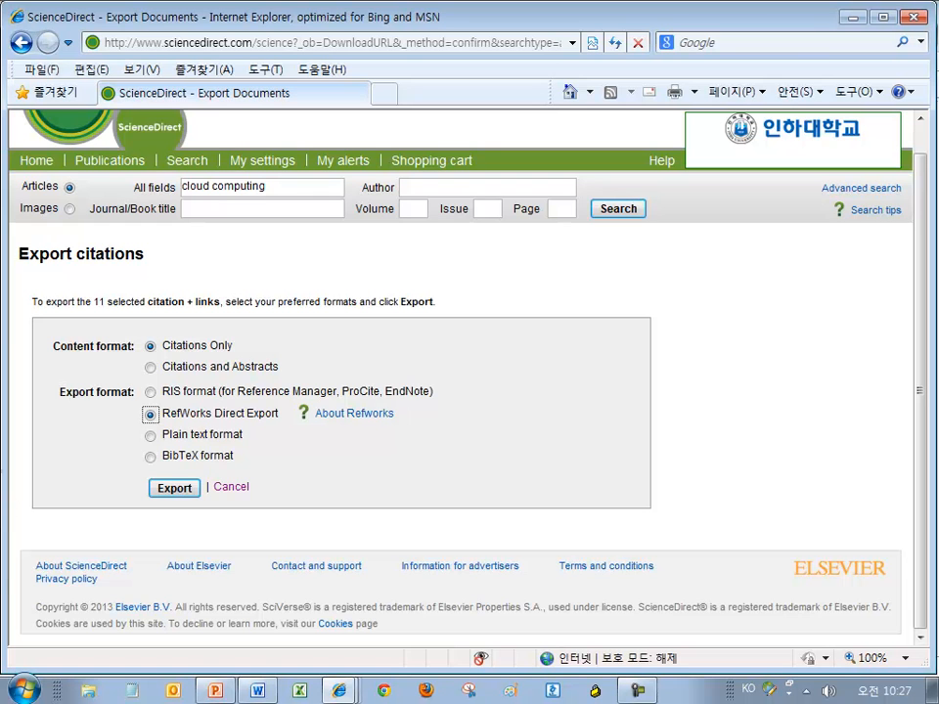
pyautogui.click(150, 369)
pyautogui.moveTo(287, 365); pyautogui.dragTo(171, 367)
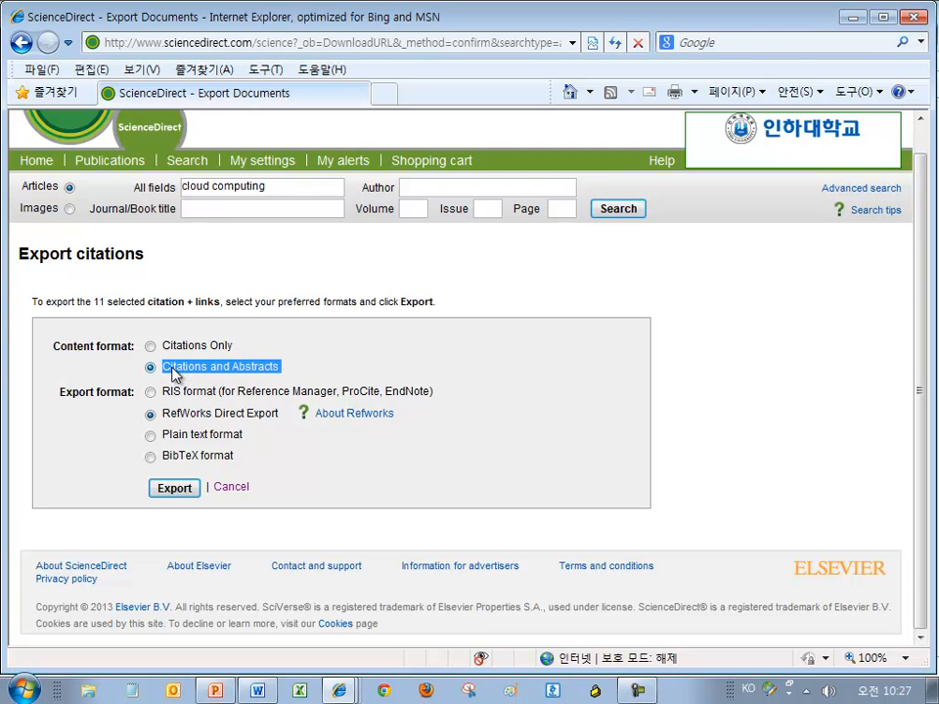
pyautogui.click(161, 489)
pyautogui.click(178, 490)
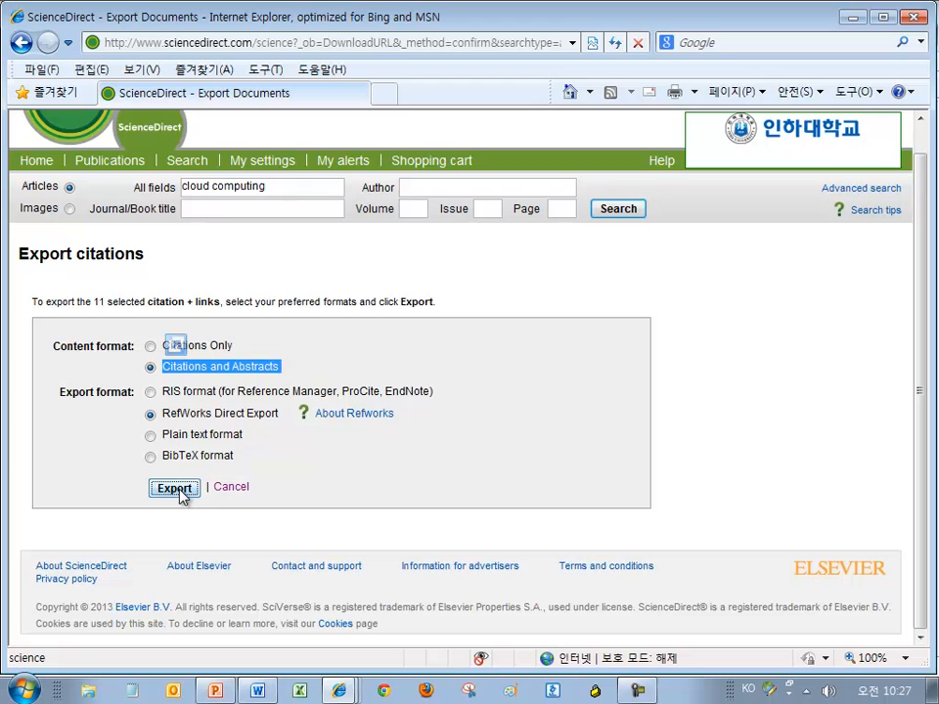
# Send the selected ScienceDirect citations to RefWorks and accept the security warning
pyautogui.click(188, 490)
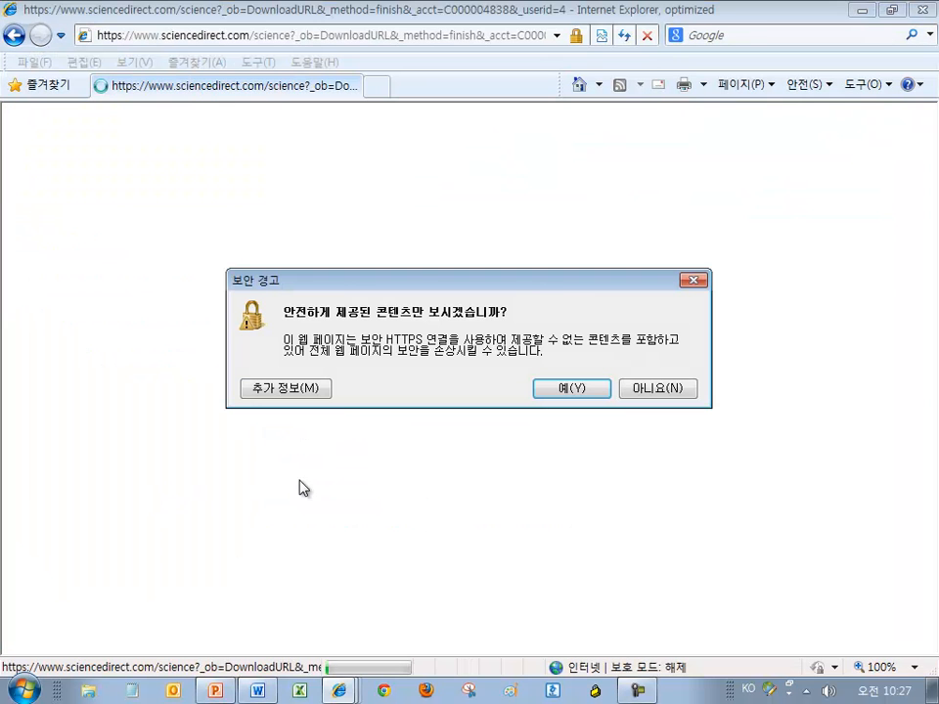
pyautogui.moveTo(528, 281); pyautogui.dragTo(502, 211)
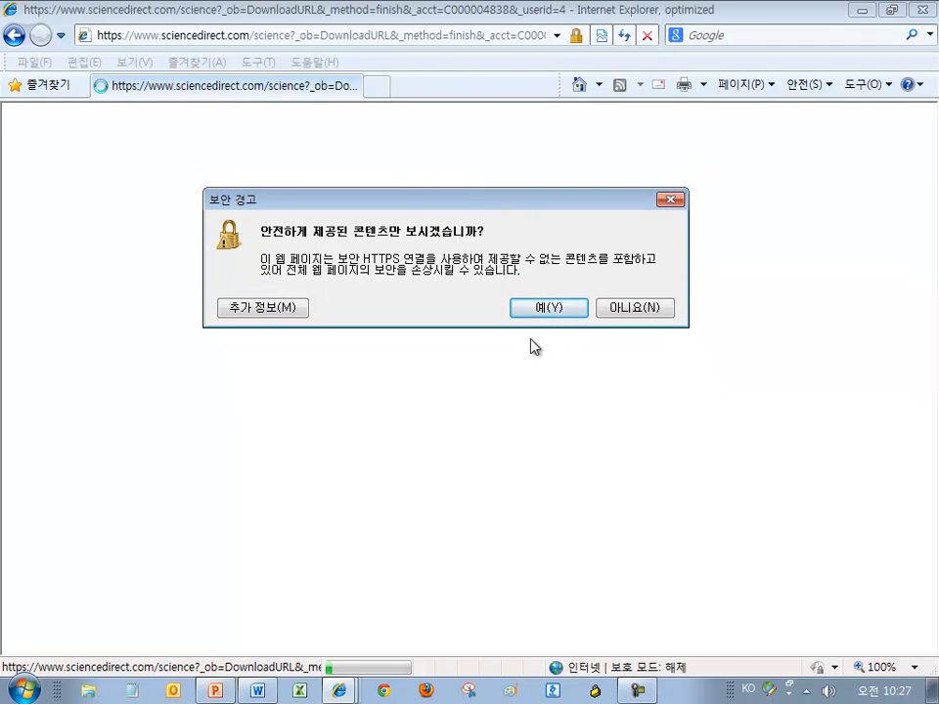
pyautogui.click(545, 308)
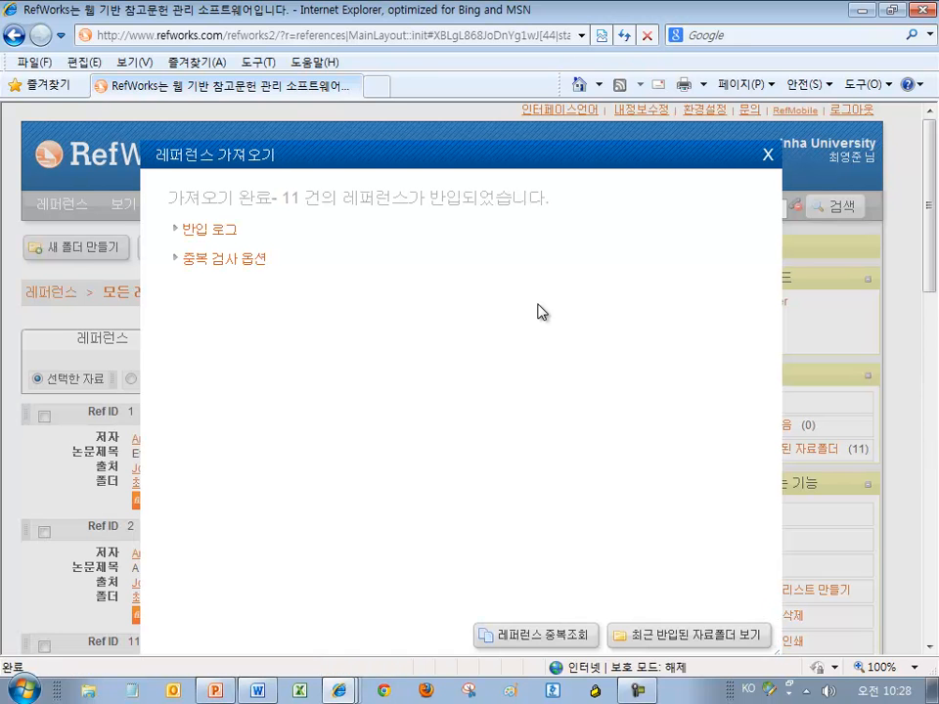
# Review the import-complete message confirming 11 references were imported
pyautogui.moveTo(281, 199); pyautogui.dragTo(480, 213)
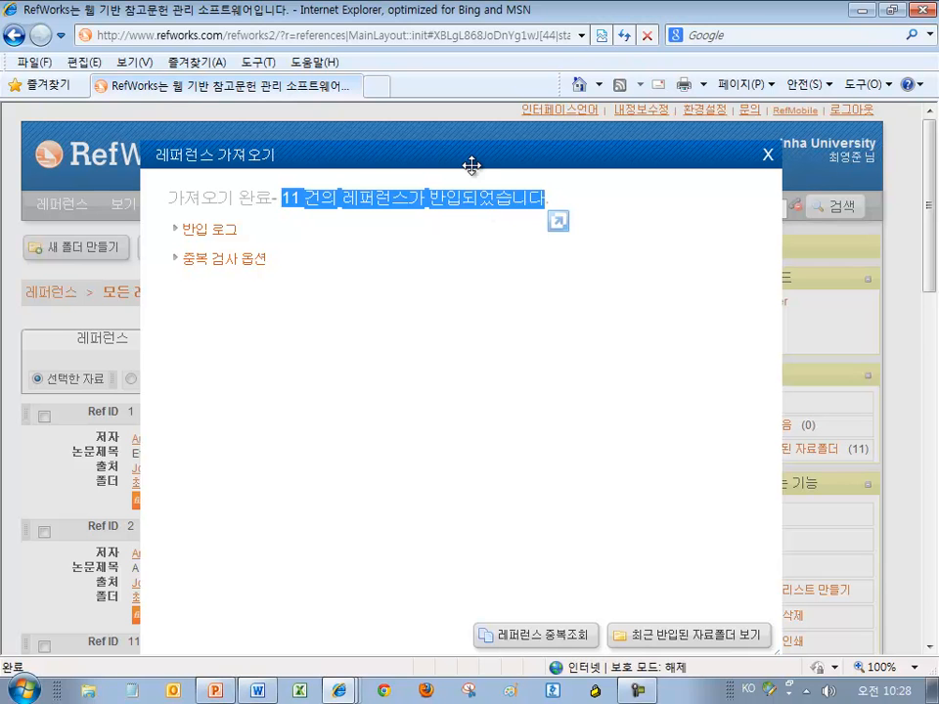
pyautogui.moveTo(471, 163); pyautogui.dragTo(468, 135)
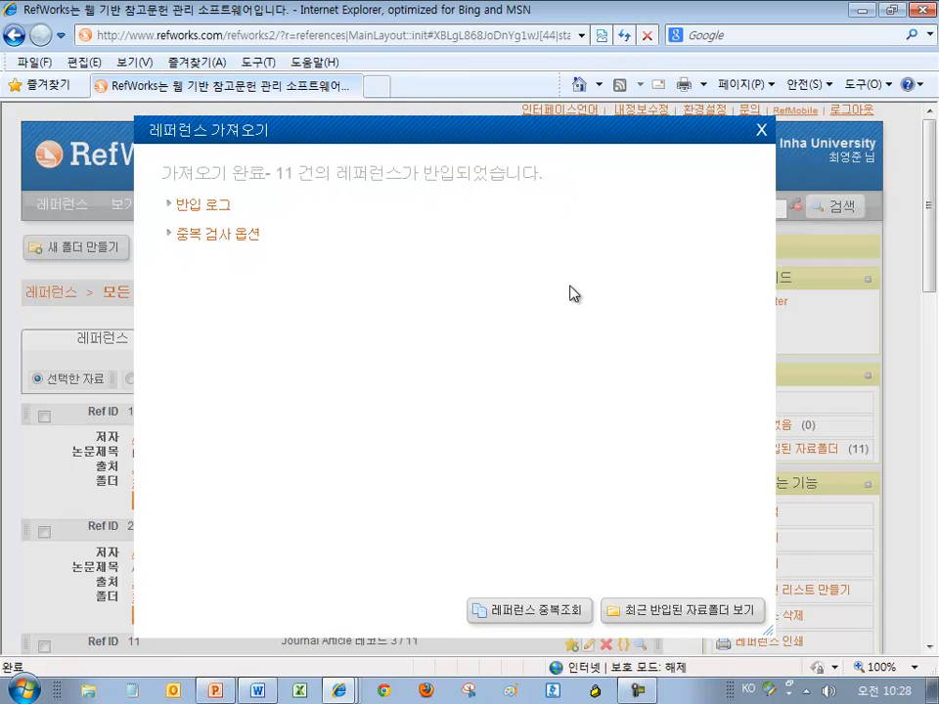
pyautogui.doubleClick(283, 174)
pyautogui.moveTo(360, 172); pyautogui.dragTo(520, 186)
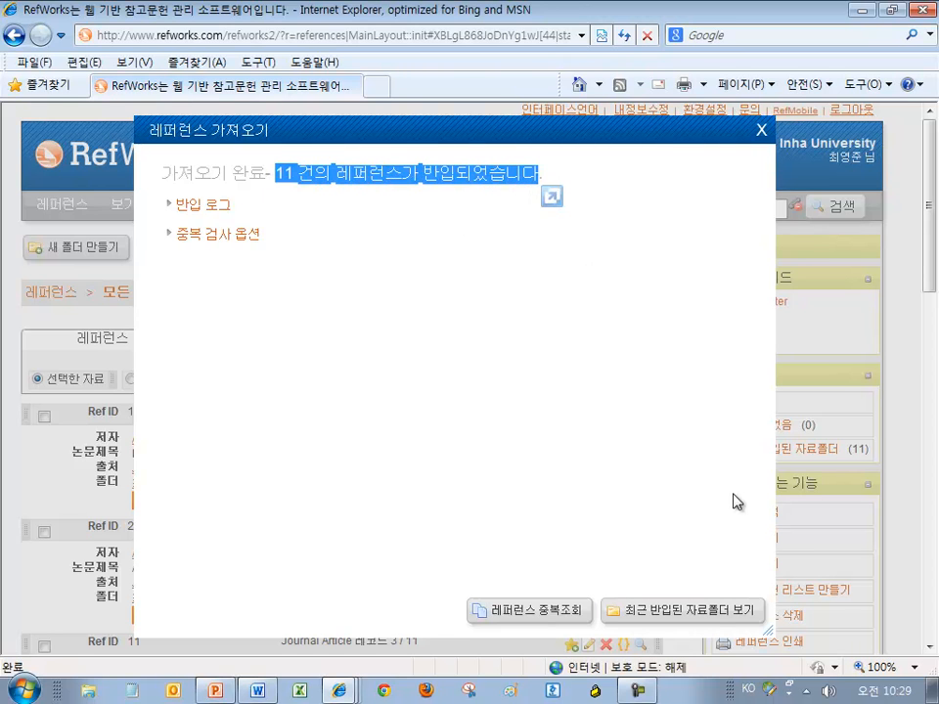
pyautogui.moveTo(769, 634); pyautogui.dragTo(780, 387)
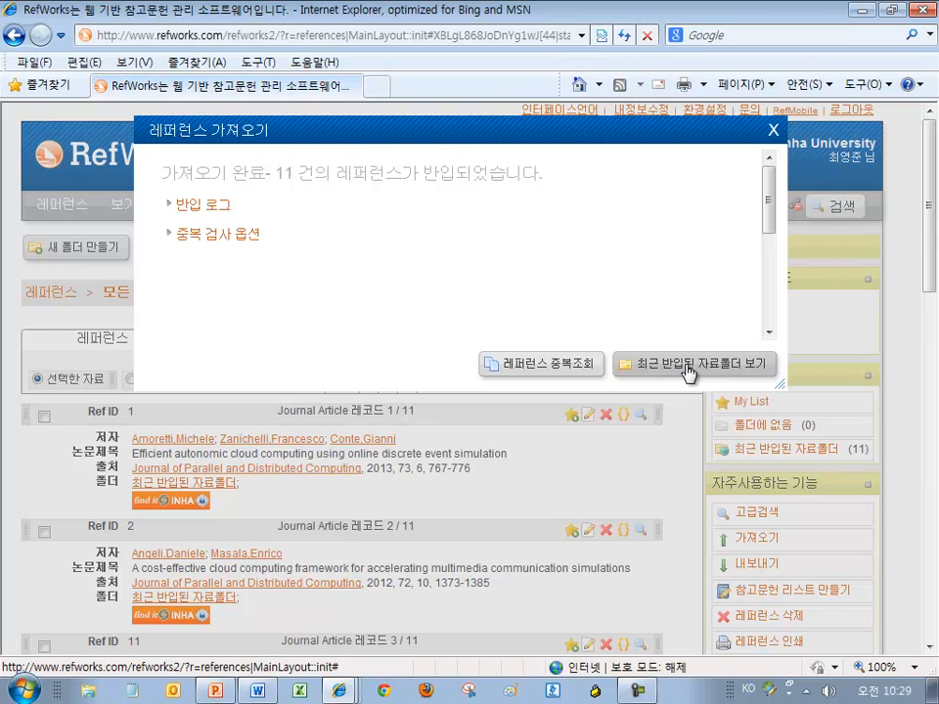
# Open the Last Imported folder, then view and close reference 1's full record
pyautogui.click(689, 367)
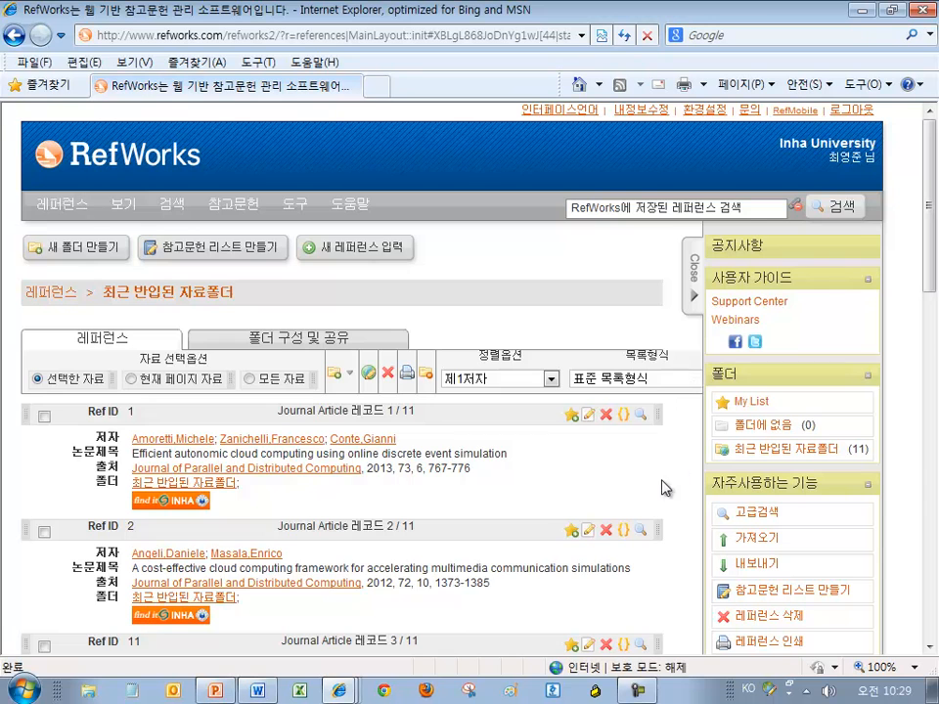
pyautogui.scroll(-3, 587, 468)
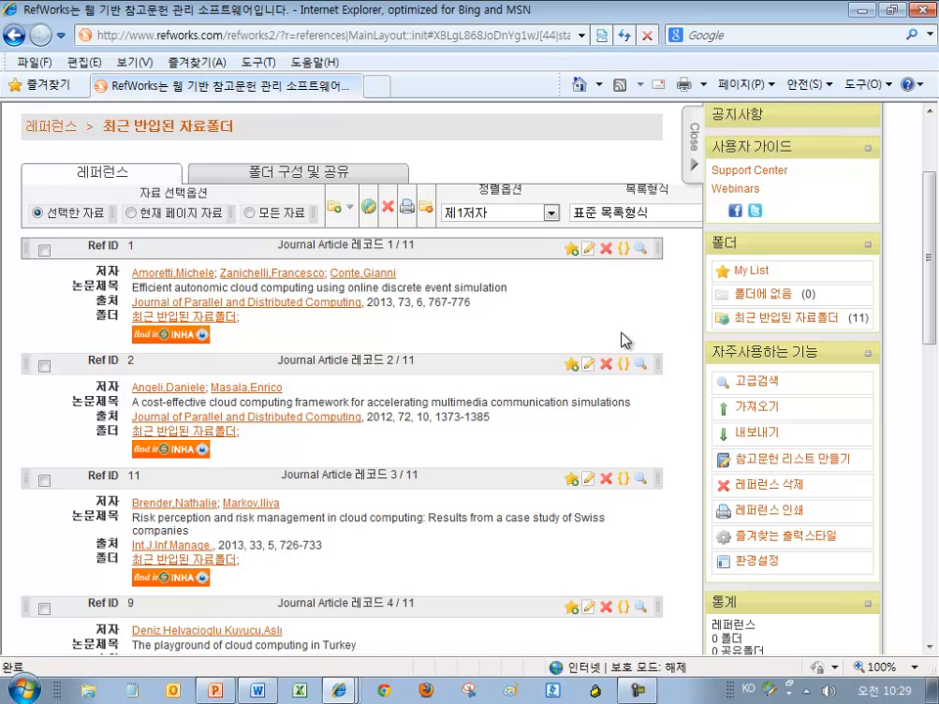
pyautogui.click(640, 251)
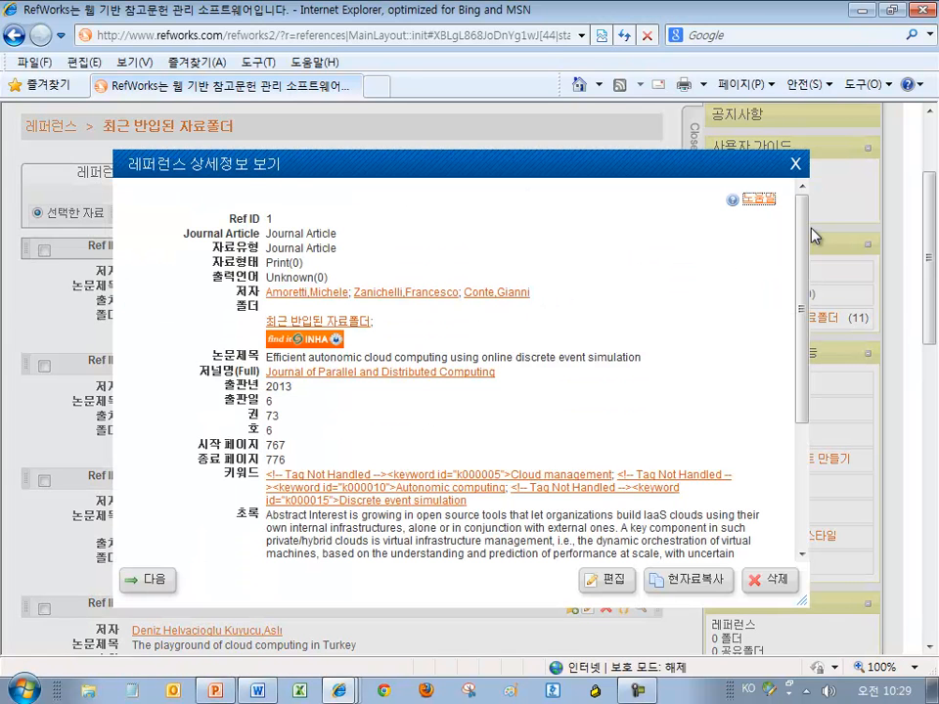
pyautogui.moveTo(804, 252); pyautogui.dragTo(804, 188)
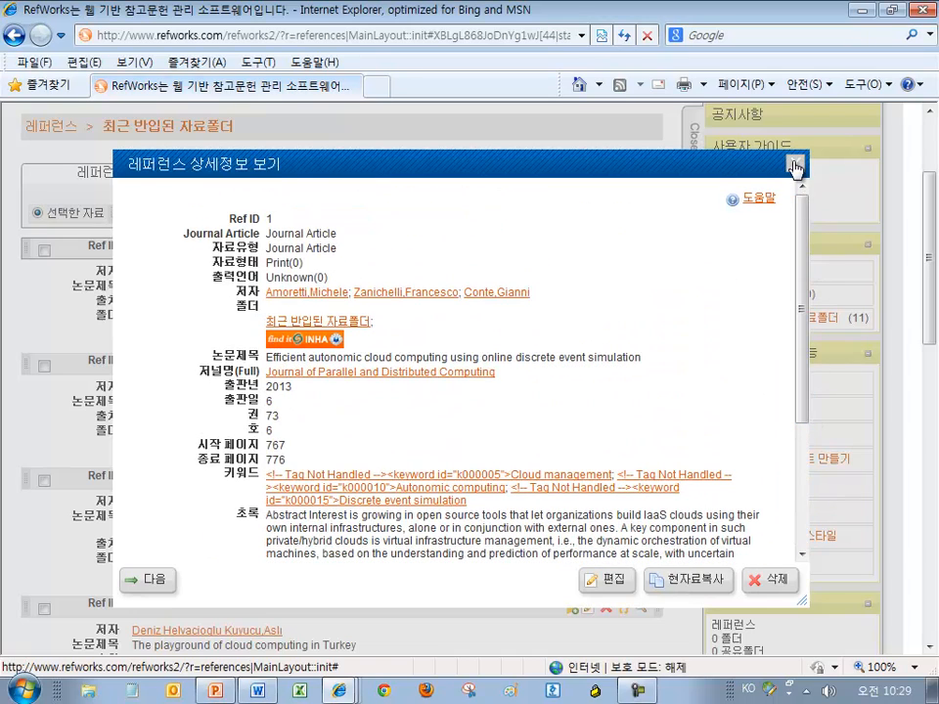
pyautogui.click(795, 165)
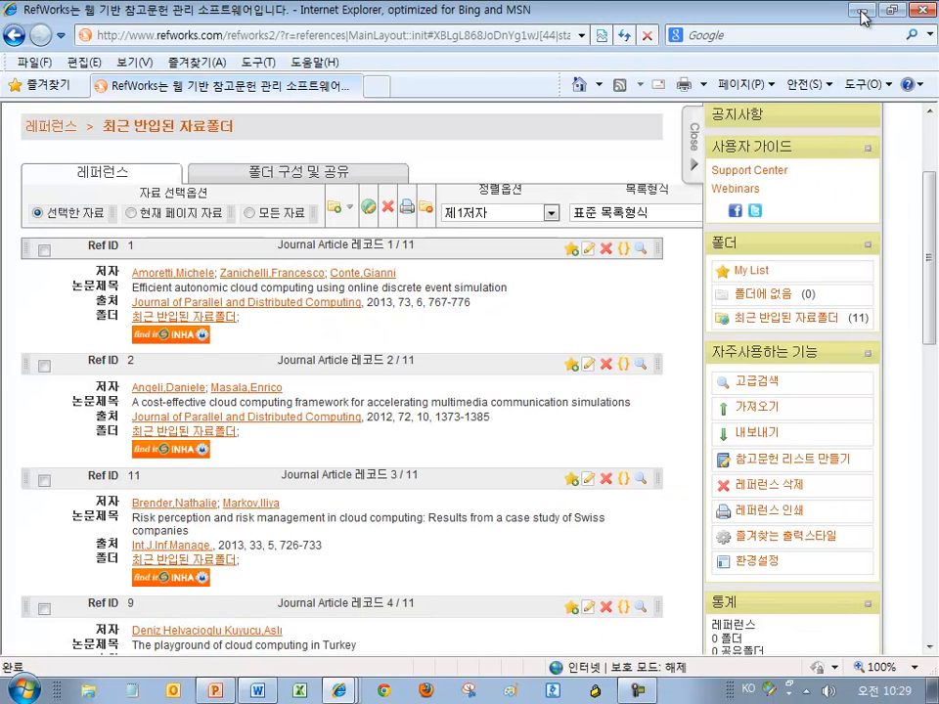
# Minimize RefWorks, close the ScienceDirect and duplicate RefWorks windows, and open a blank new tab
pyautogui.click(861, 13)
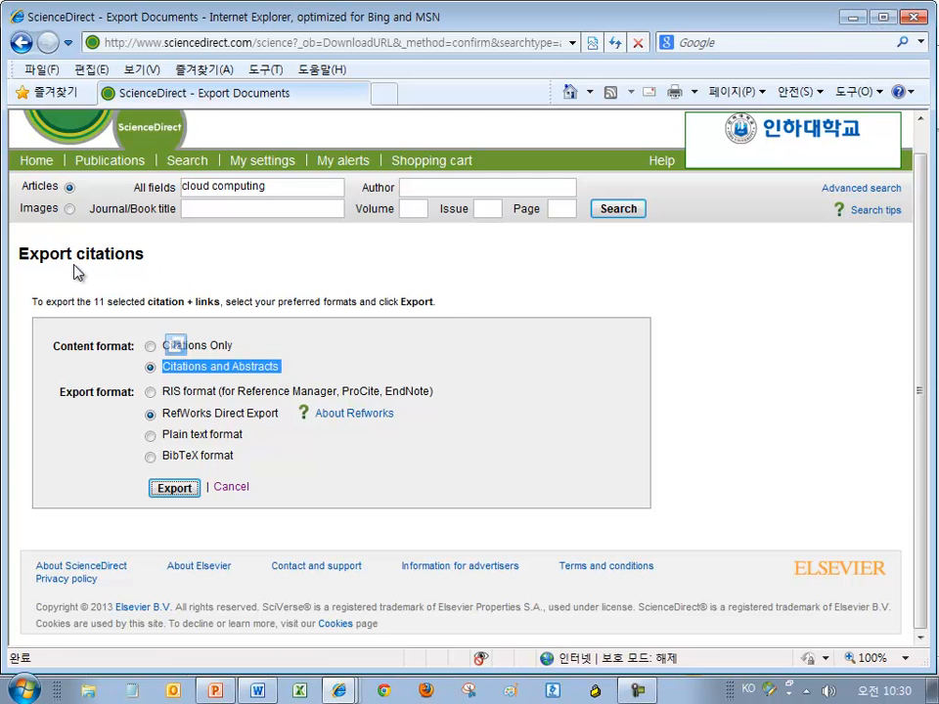
pyautogui.click(925, 18)
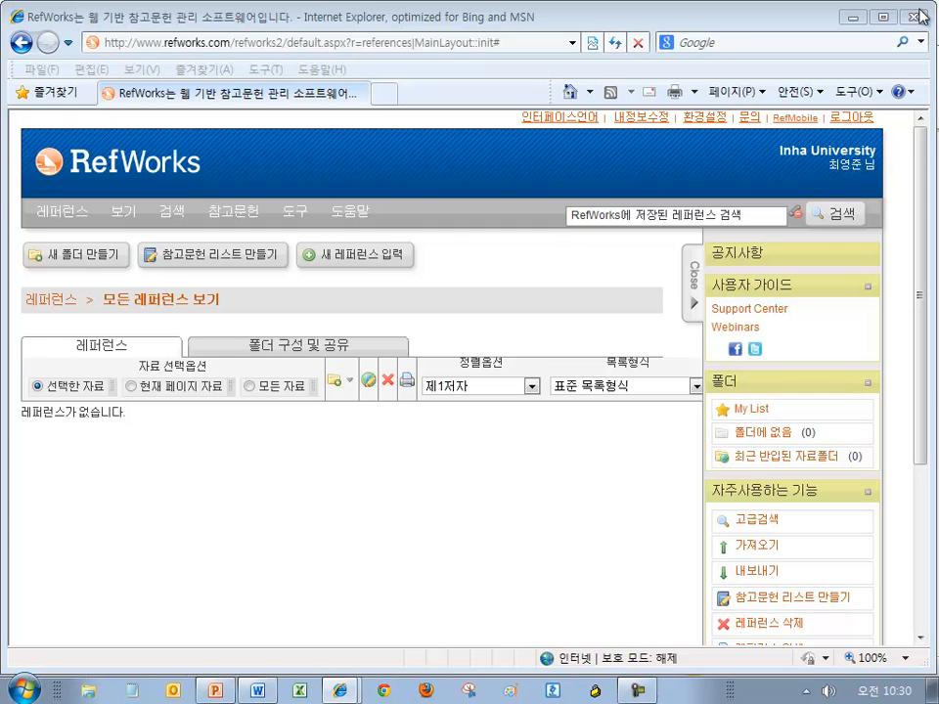
pyautogui.click(333, 690)
pyautogui.click(786, 20)
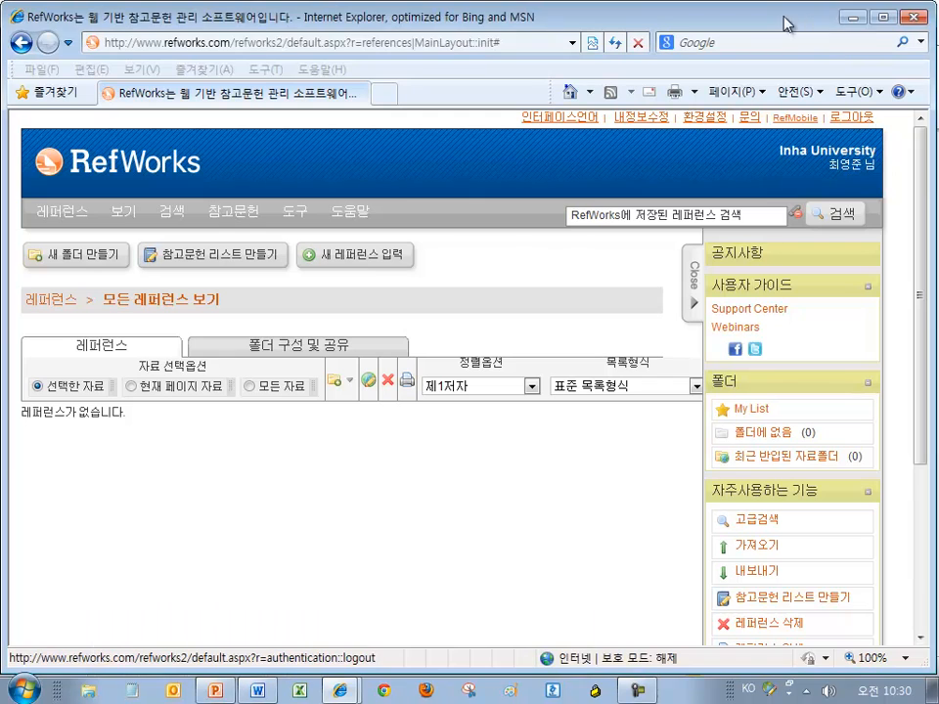
pyautogui.click(924, 17)
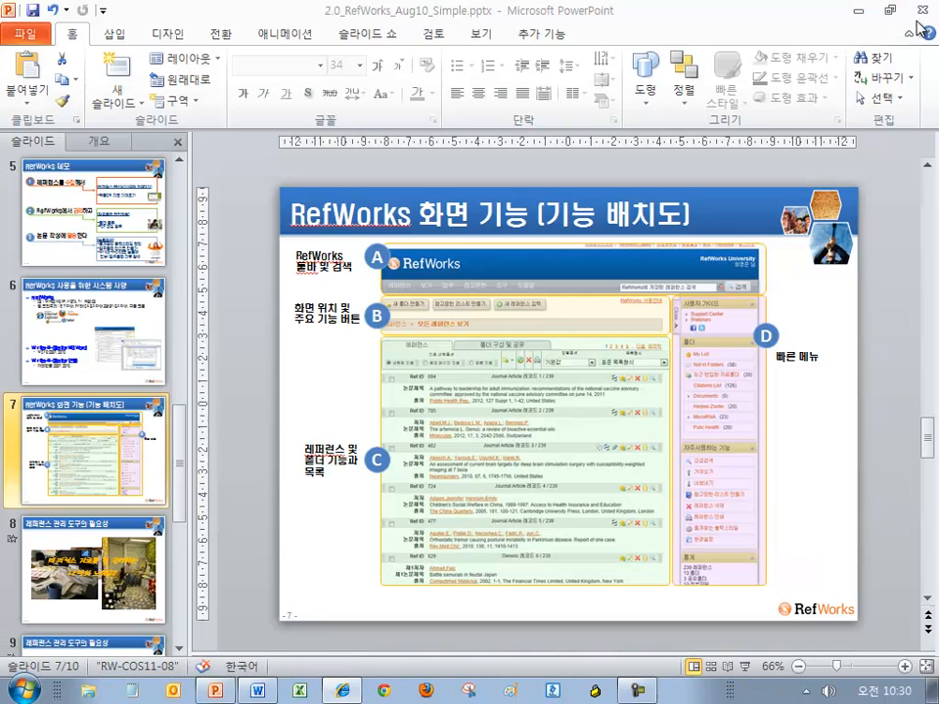
pyautogui.click(342, 691)
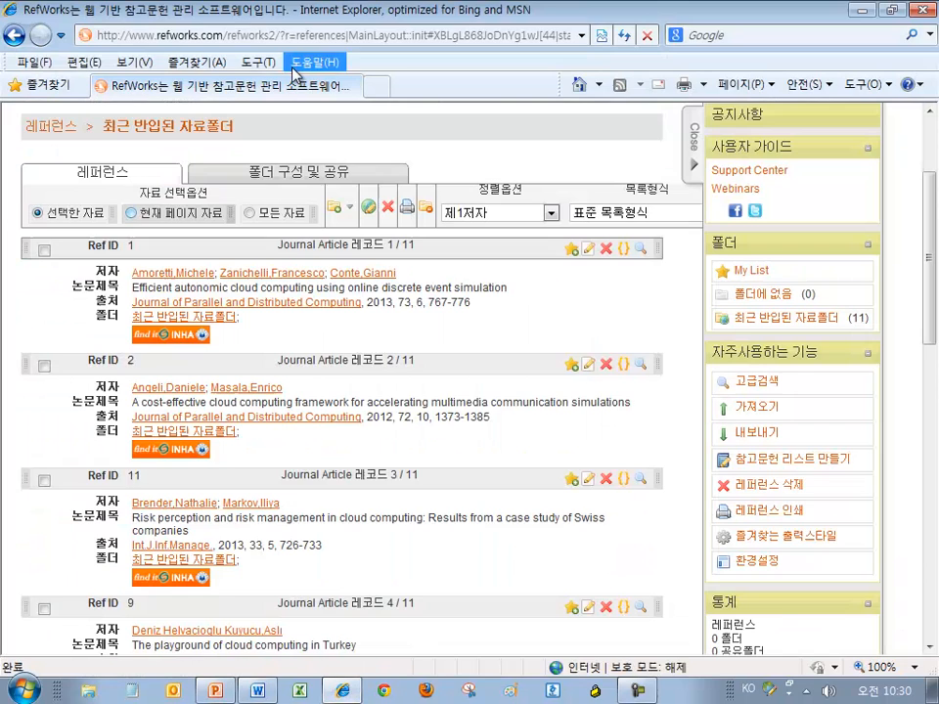
pyautogui.click(381, 87)
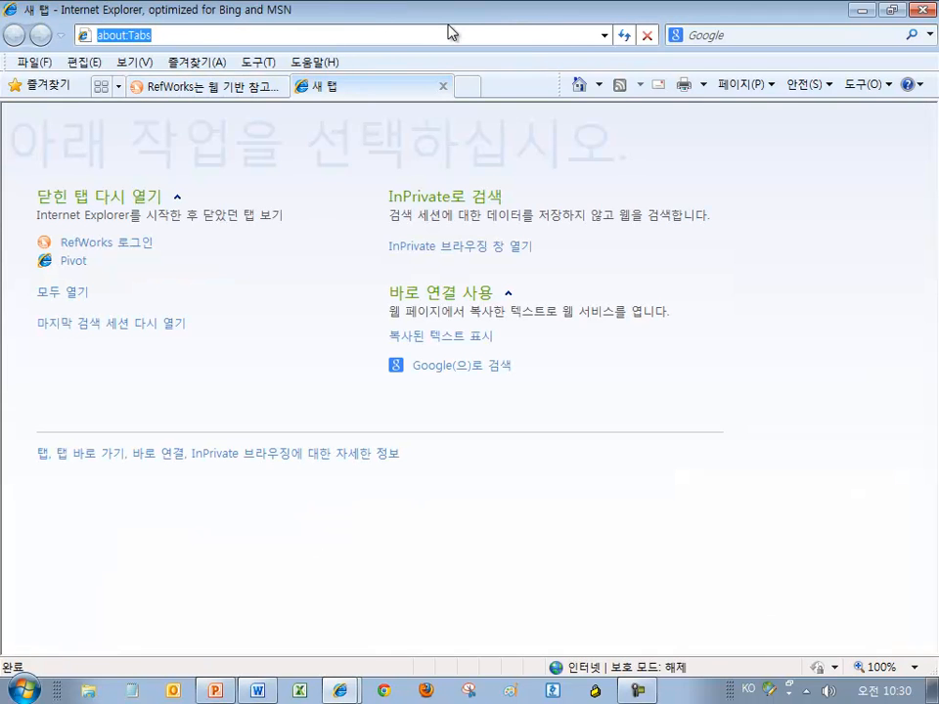
# Load the Inha University library homepage (lib.inha.ac.kr) and open RISS from its partner links
pyautogui.write('lib.in')
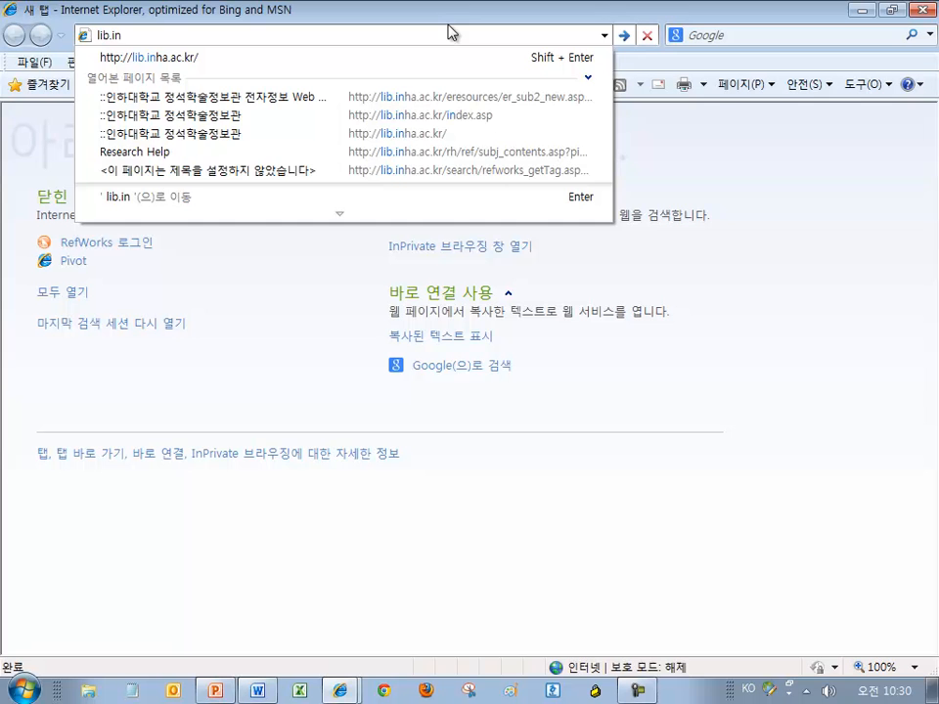
pyautogui.press('Down')
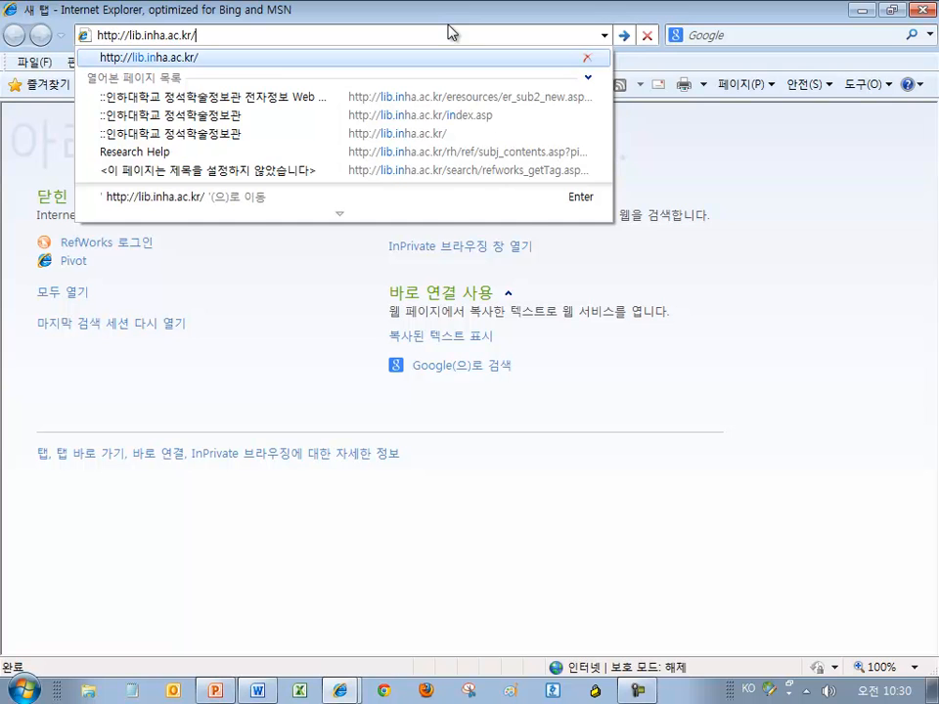
pyautogui.press('Return')
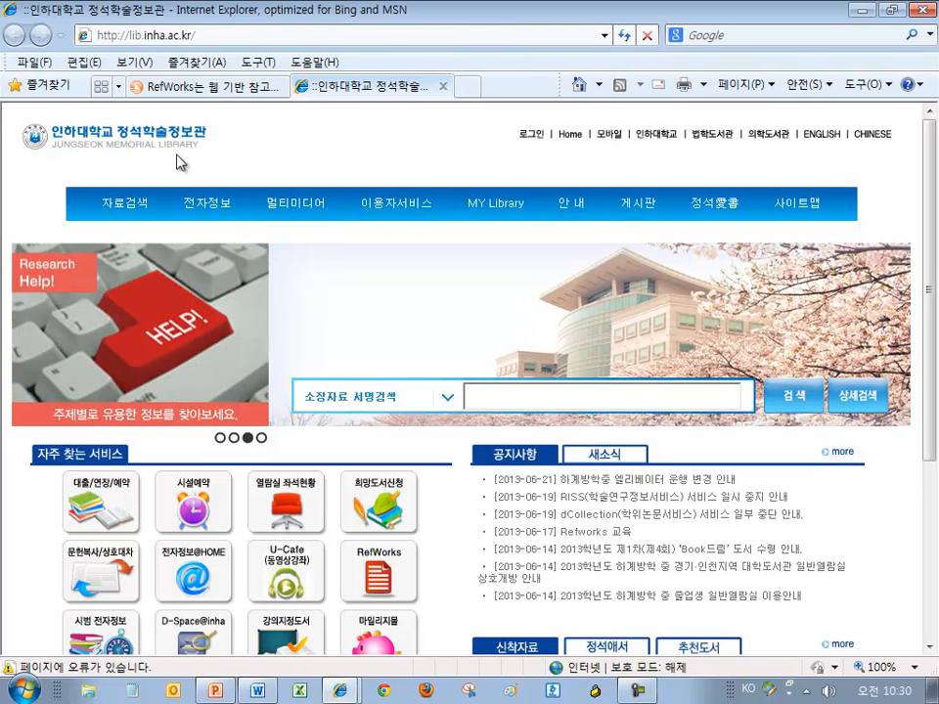
pyautogui.scroll(-3, 419, 287)
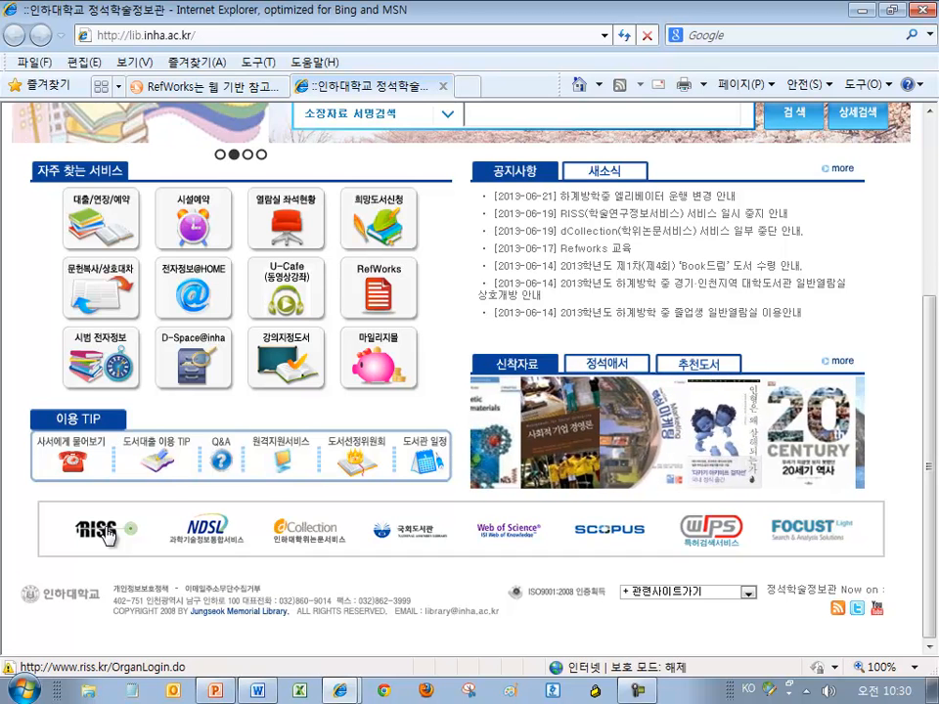
pyautogui.click(108, 533)
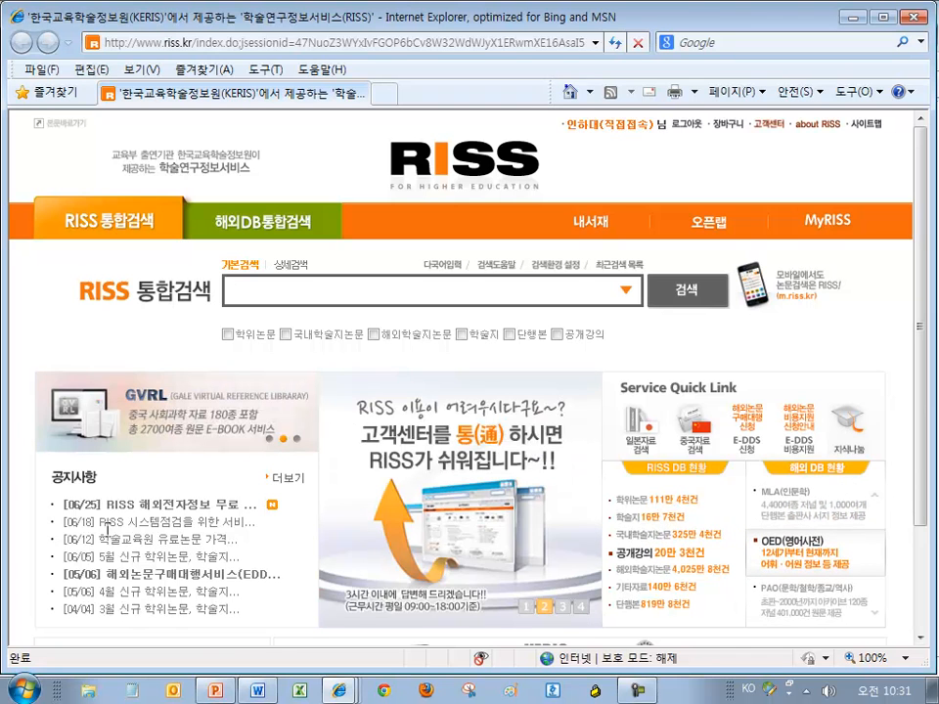
# Enable Internet Explorer's Menu Bar (메뉴 모음) in the RISS window and open the Tools (도구) menu
pyautogui.moveTo(813, 25); pyautogui.dragTo(702, 98)
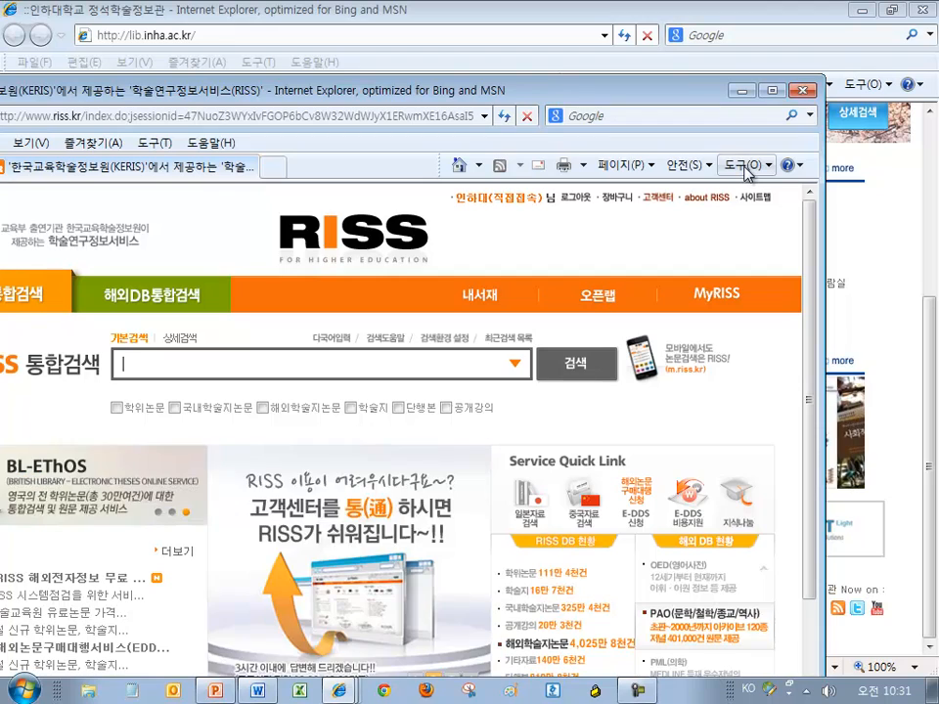
pyautogui.moveTo(632, 92); pyautogui.dragTo(761, 74)
pyautogui.rightClick(521, 149)
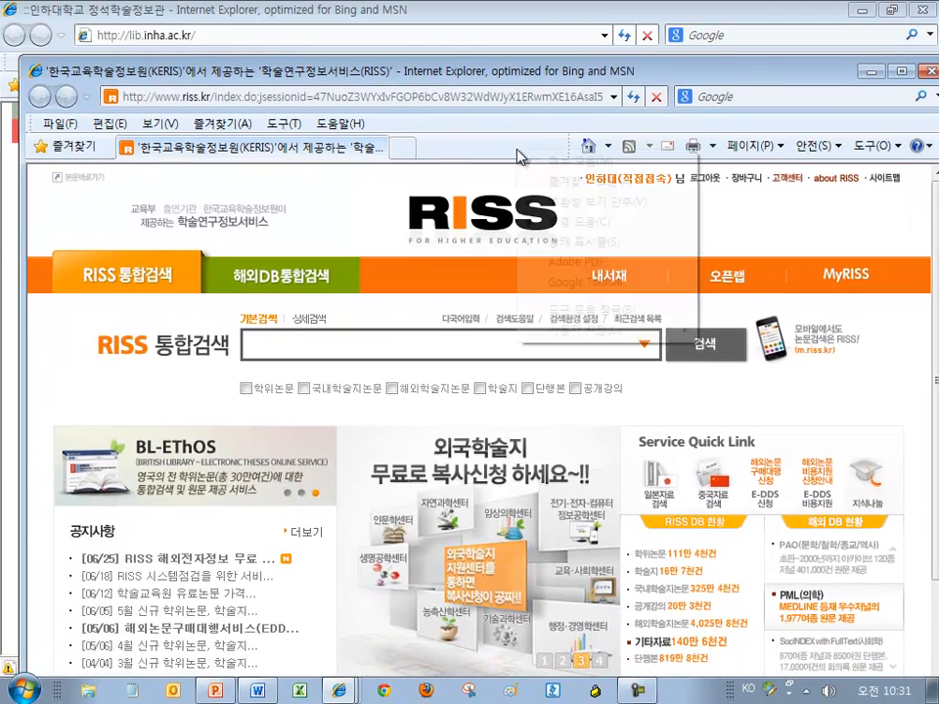
pyautogui.click(556, 163)
pyautogui.rightClick(530, 136)
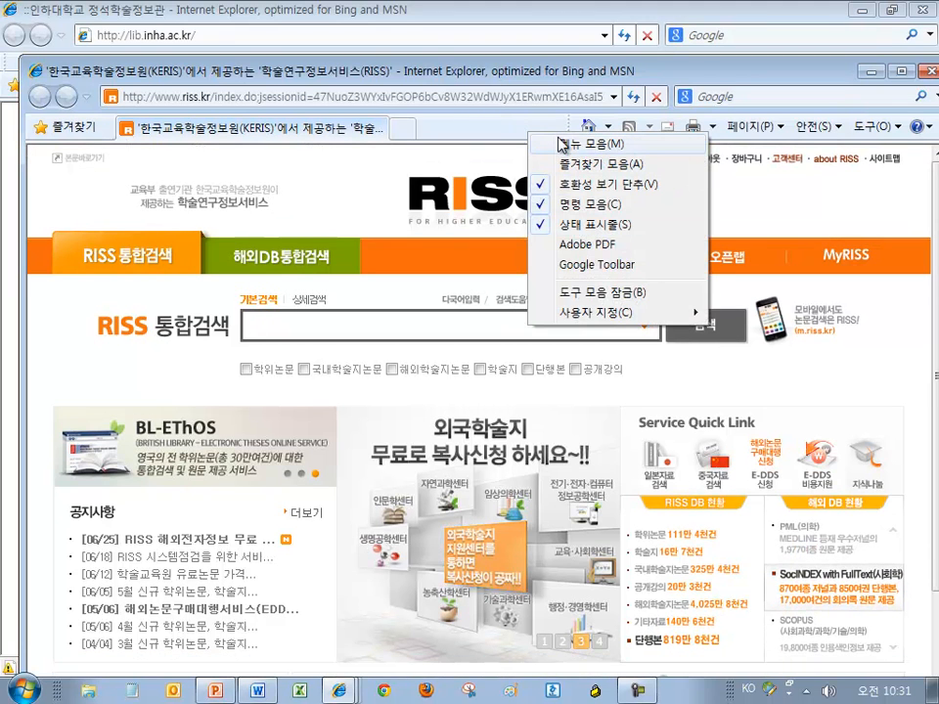
pyautogui.rightClick(499, 139)
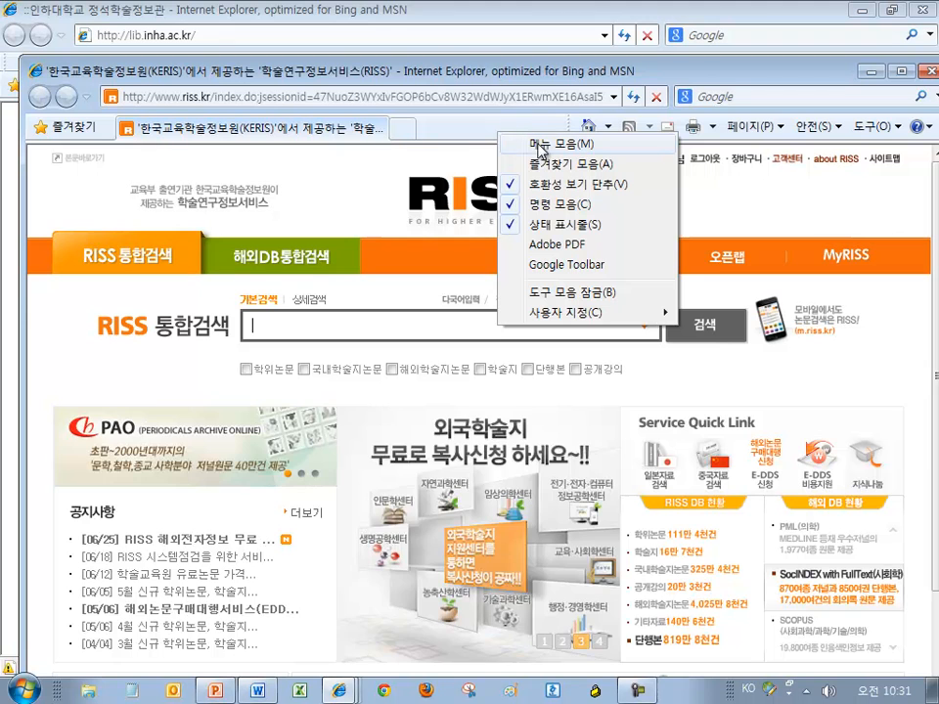
pyautogui.click(477, 127)
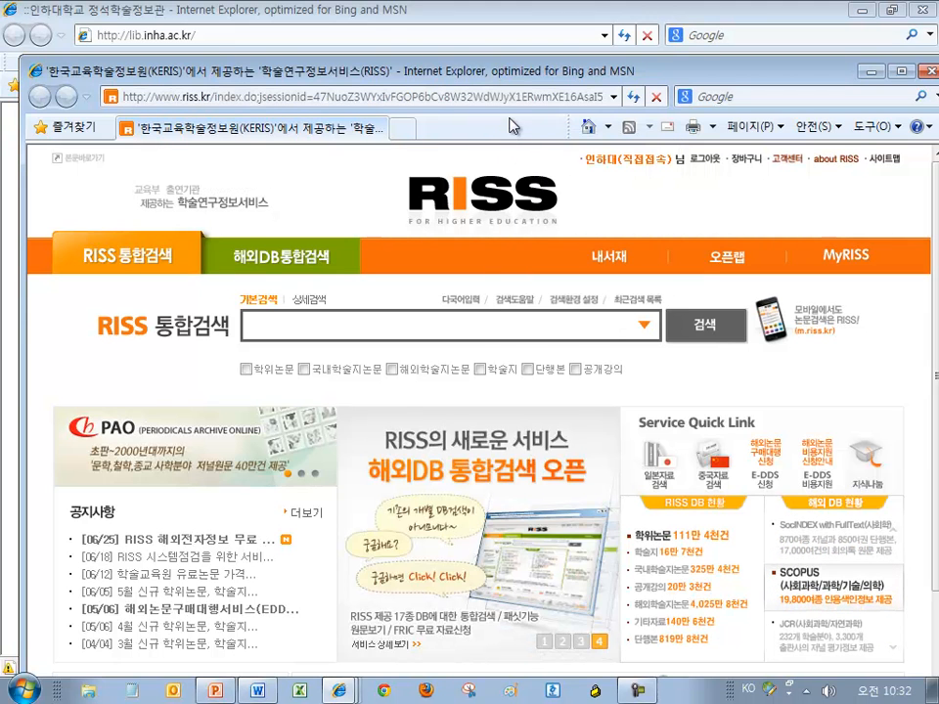
pyautogui.rightClick(507, 137)
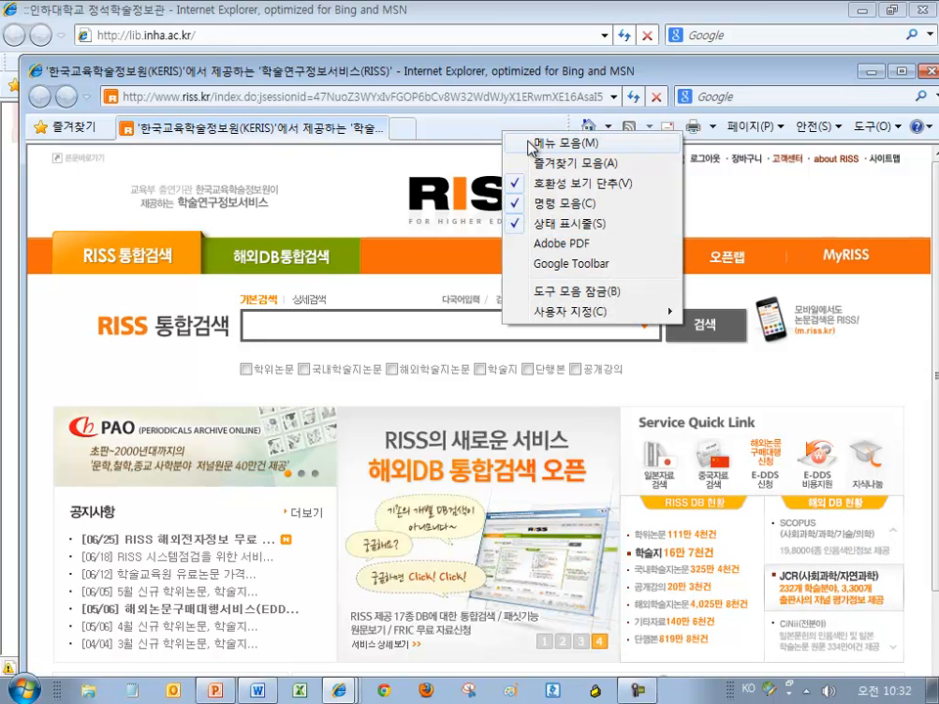
pyautogui.click(536, 147)
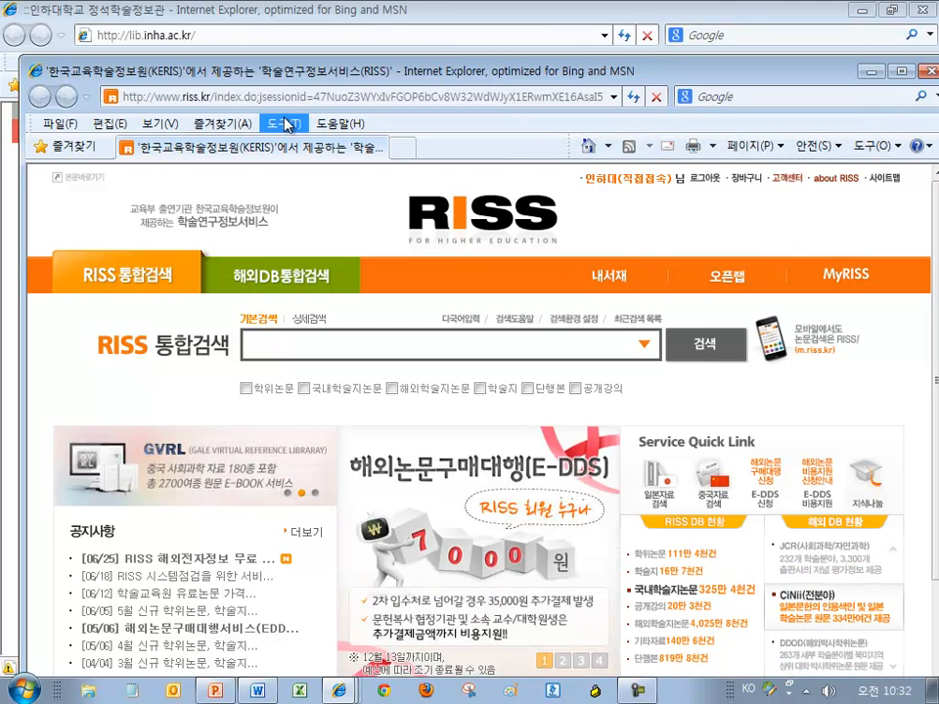
pyautogui.moveTo(282, 80); pyautogui.dragTo(277, 54)
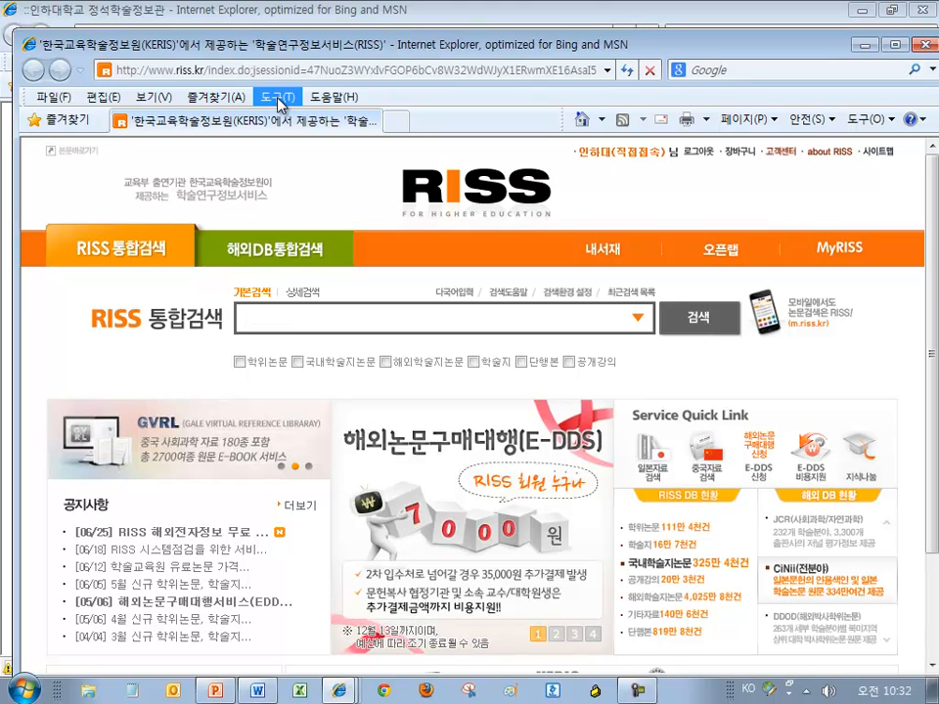
pyautogui.click(279, 98)
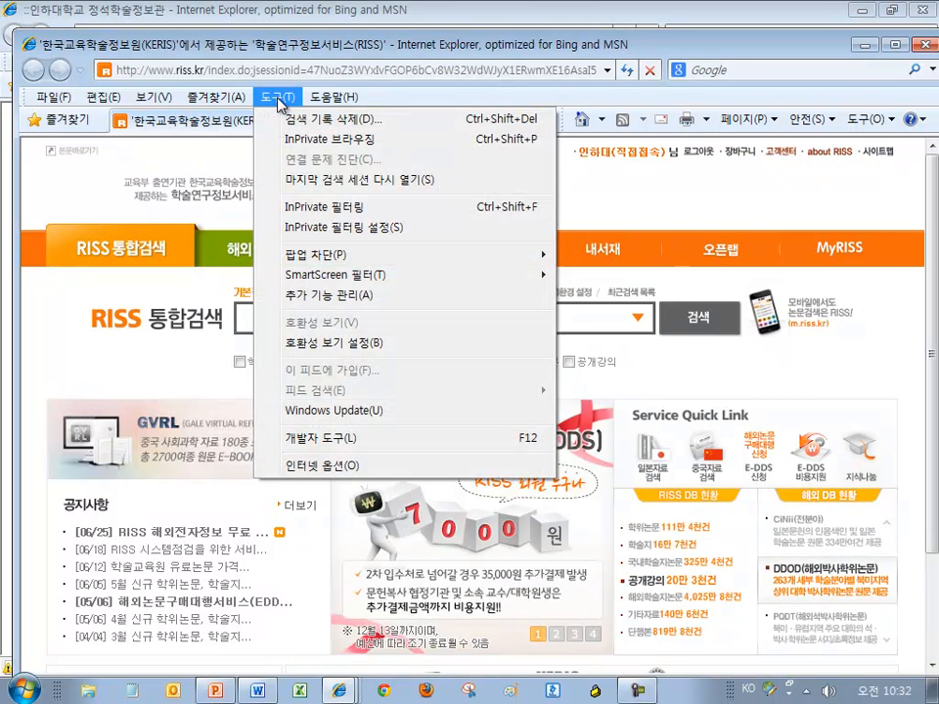
# Open Internet Options' Privacy tab, toggle the pop-up blocker, and close without saving
pyautogui.click(338, 473)
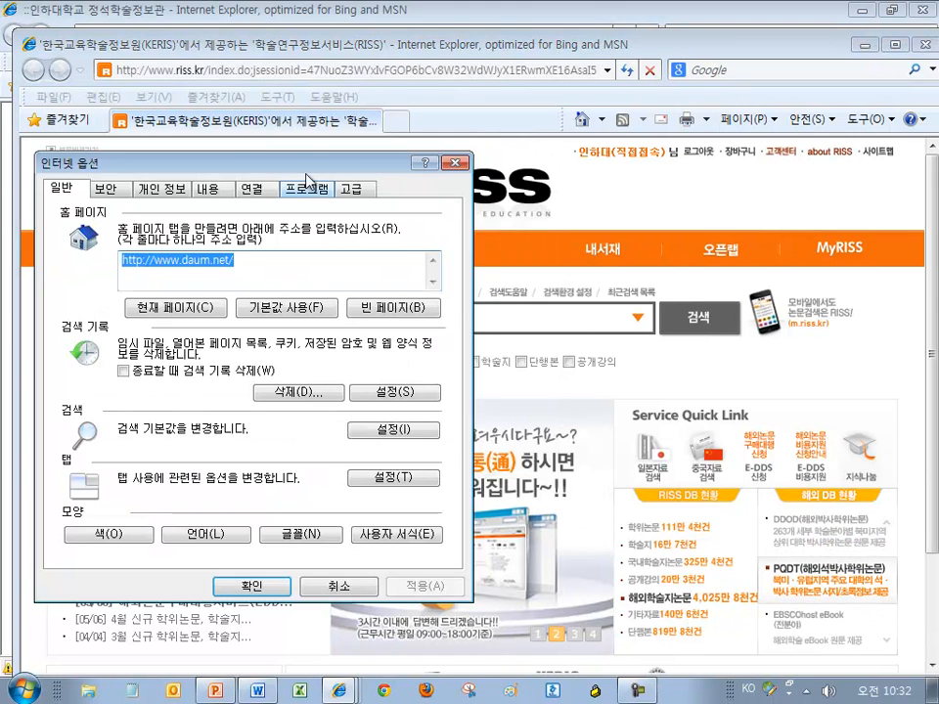
pyautogui.moveTo(316, 157); pyautogui.dragTo(495, 53)
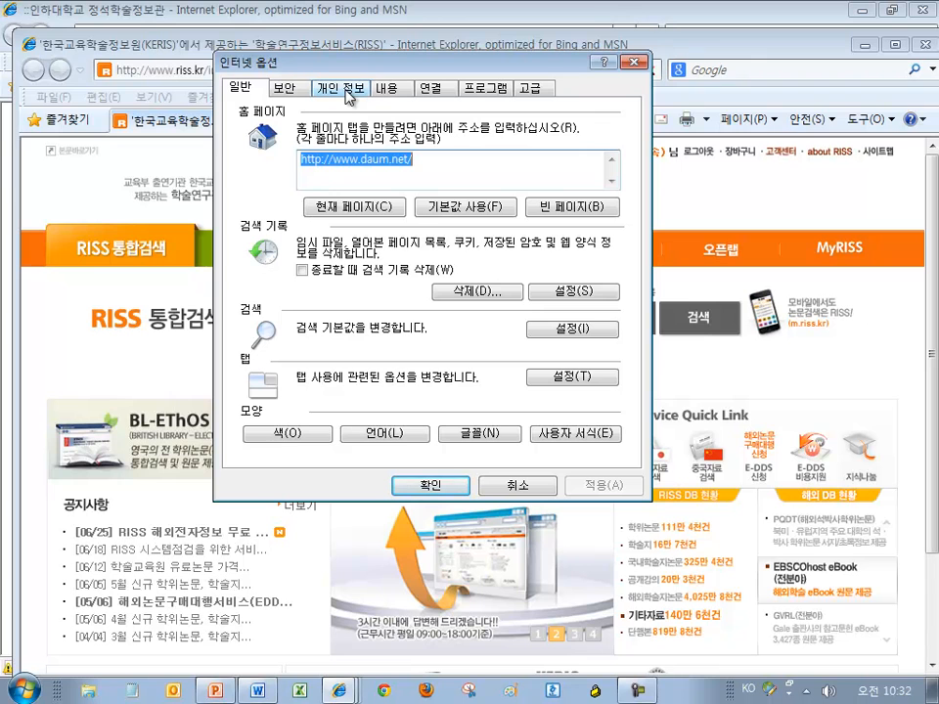
pyautogui.click(349, 95)
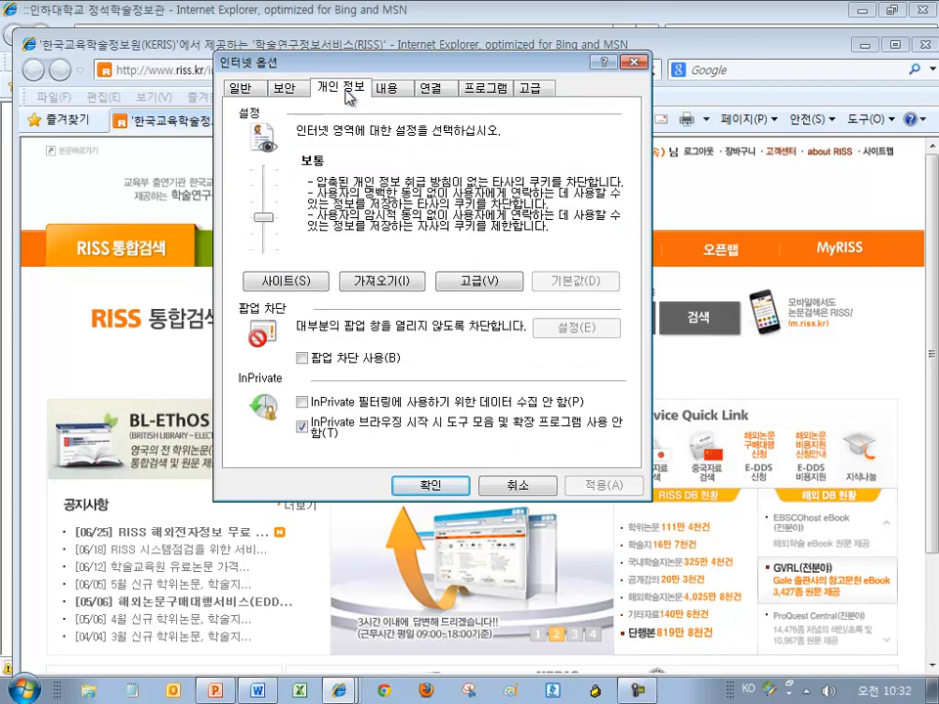
pyautogui.click(313, 362)
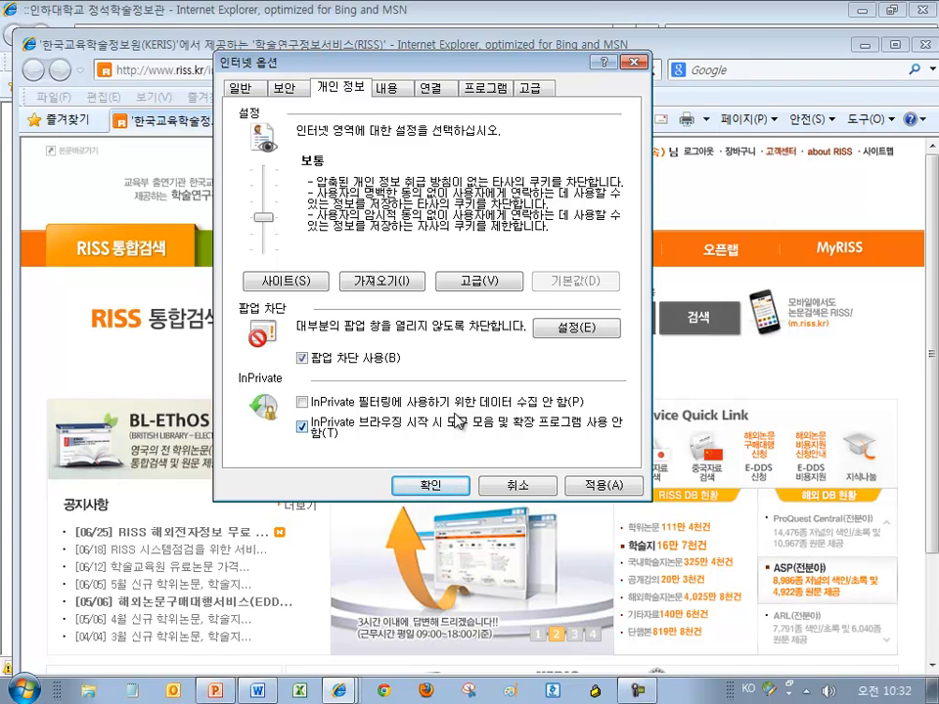
pyautogui.click(303, 358)
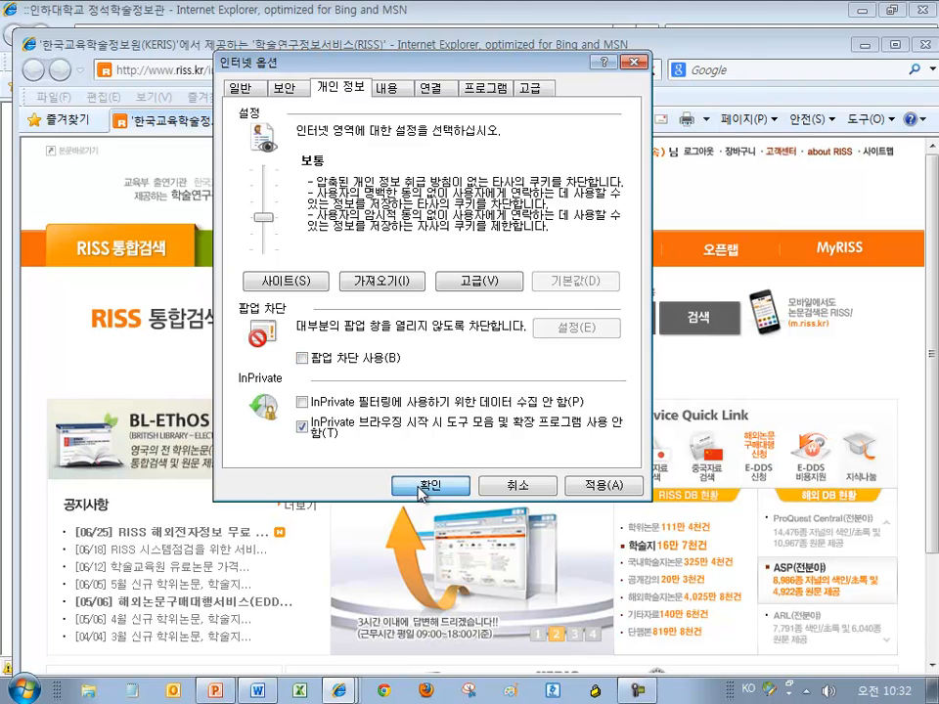
pyautogui.click(528, 487)
# Reopen Internet Options and turn off 팝업 차단 사용 on the Privacy tab, confirming with OK
pyautogui.click(276, 98)
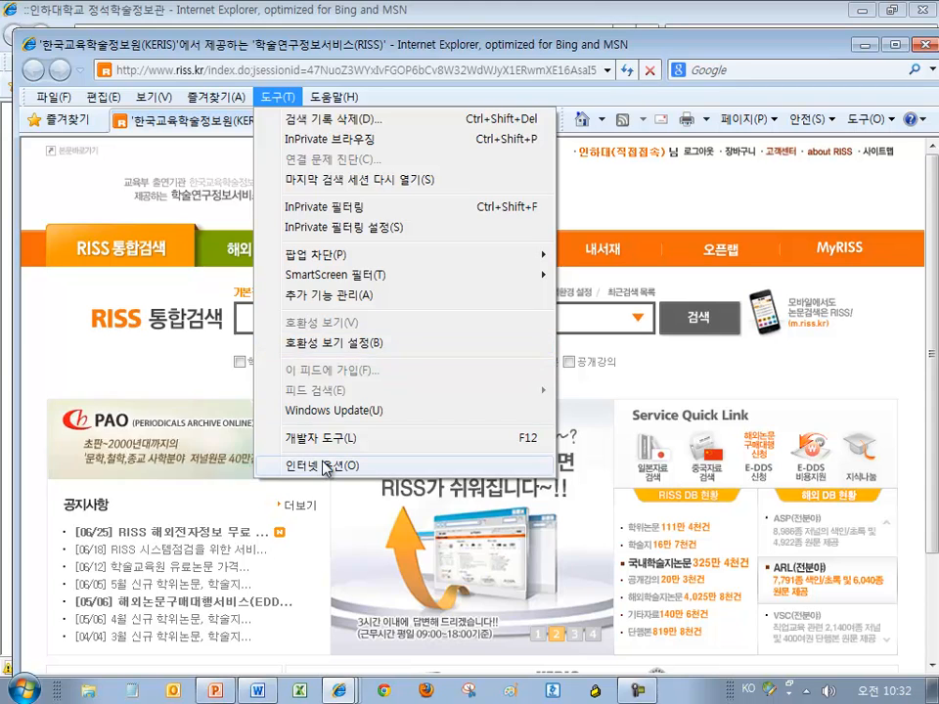
pyautogui.click(314, 465)
pyautogui.moveTo(100, 168); pyautogui.dragTo(166, 57)
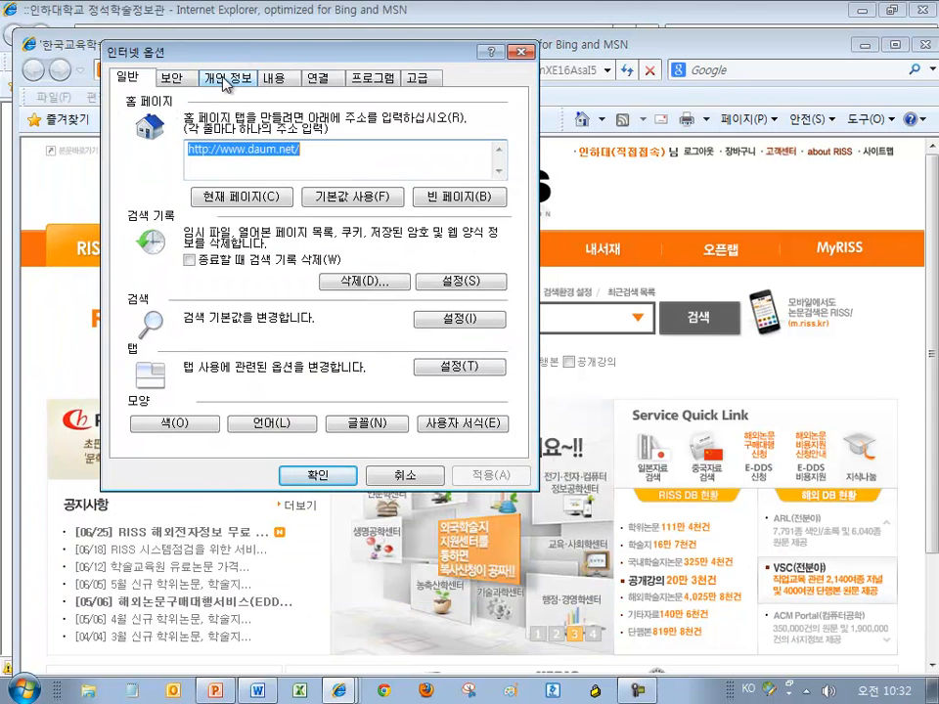
pyautogui.click(227, 79)
pyautogui.click(192, 348)
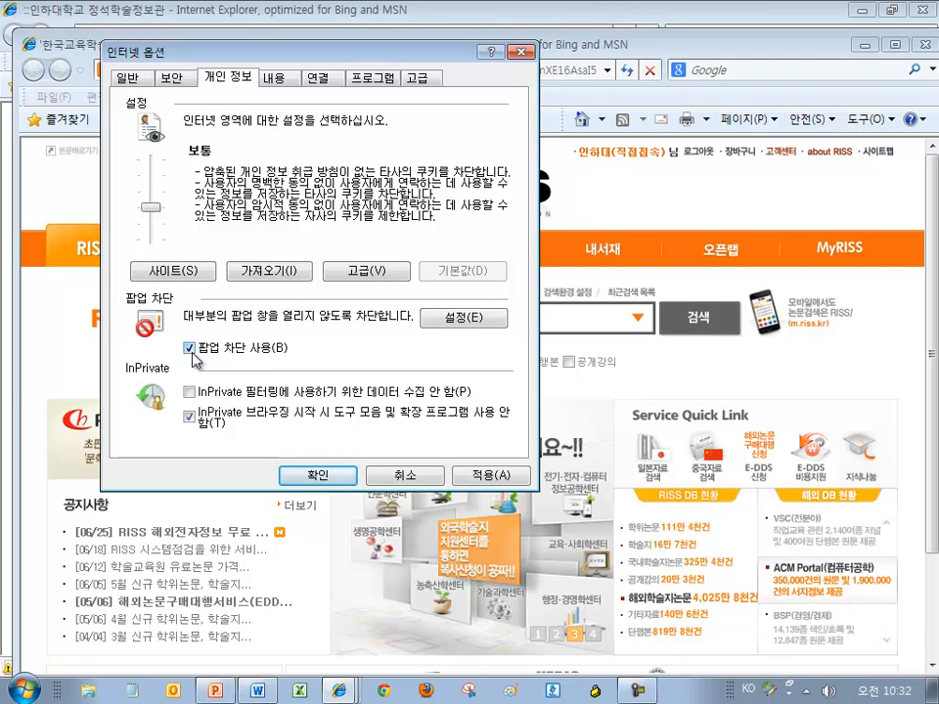
pyautogui.click(191, 349)
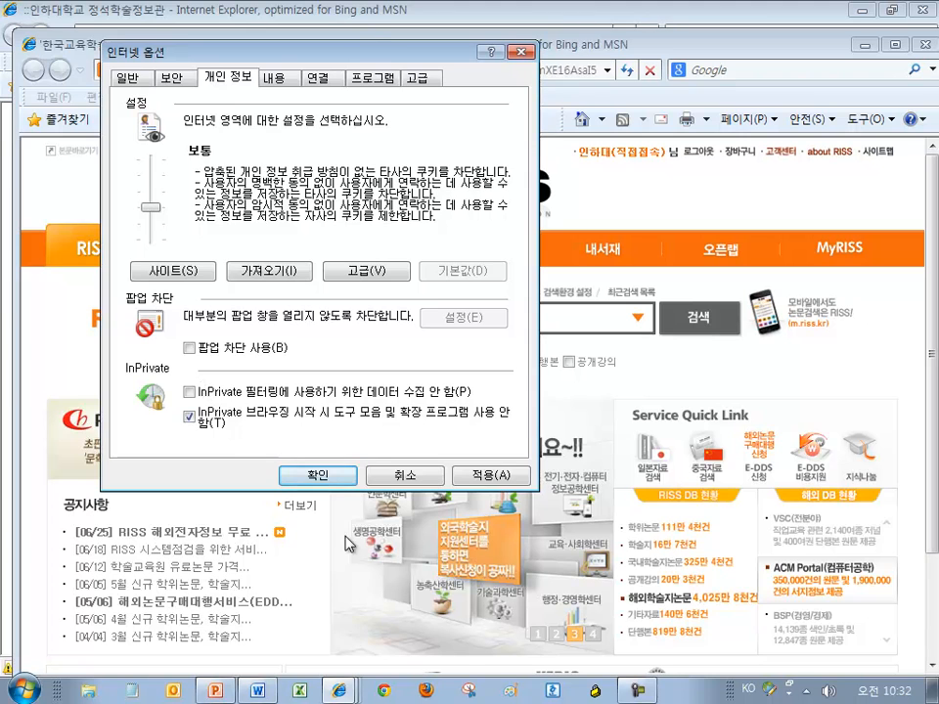
pyautogui.click(312, 476)
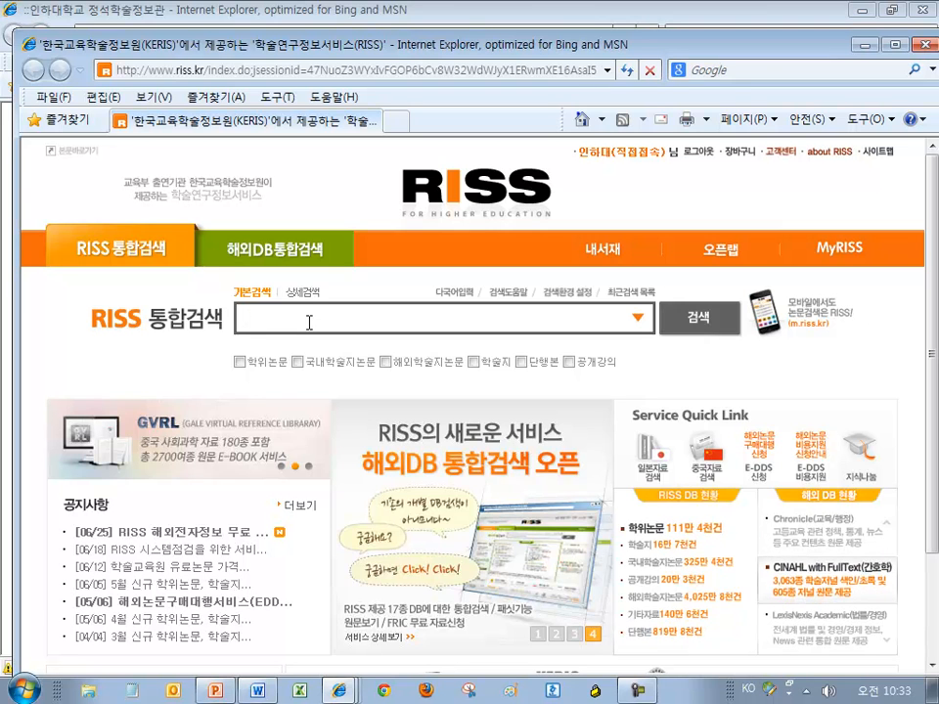
# Run a RISS integrated search for 클라우드 컴퓨팅 in the maximised window, giving 1,076 results
pyautogui.write('클')
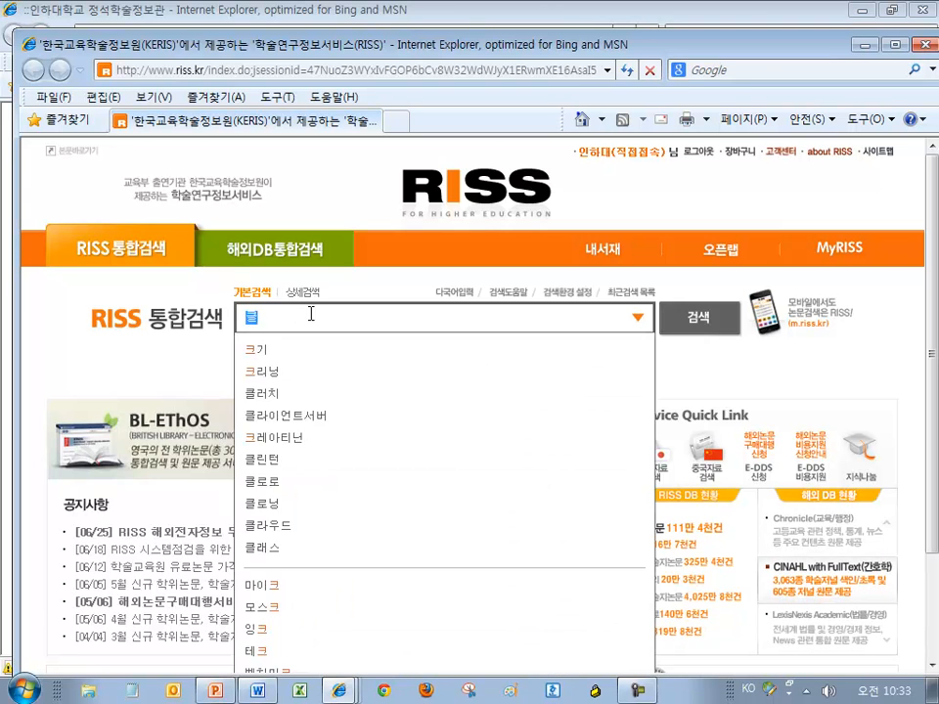
pyautogui.write('라우드 컴퓨')
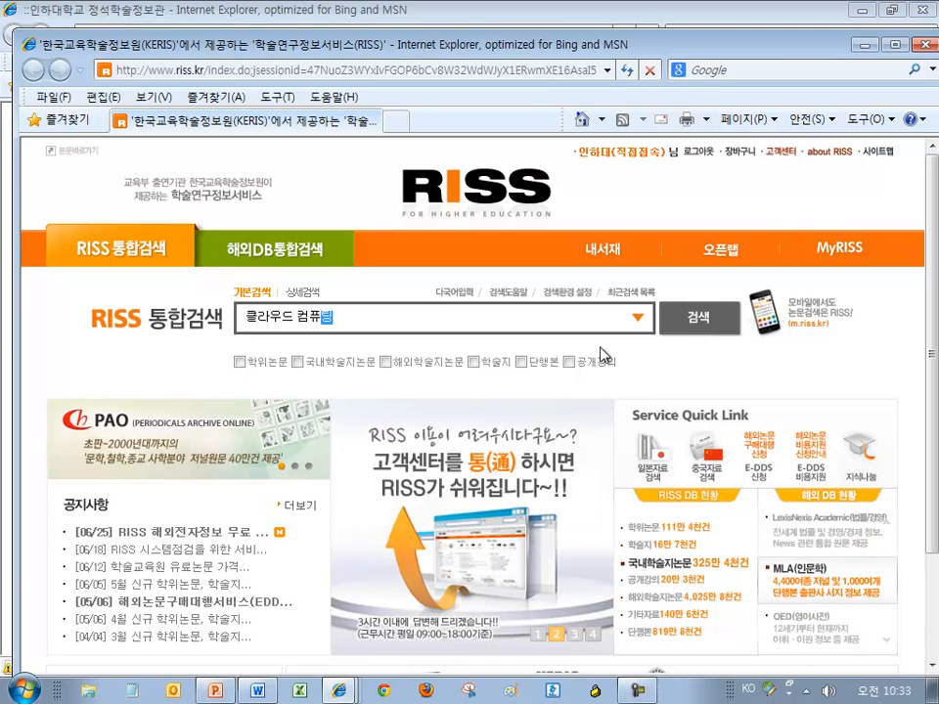
pyautogui.doubleClick(692, 52)
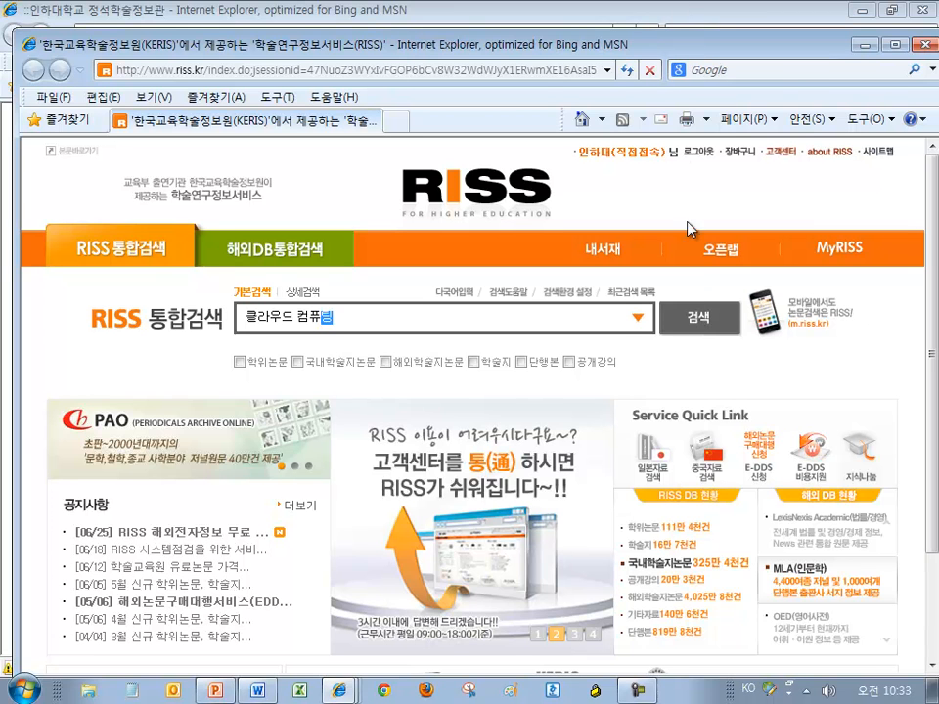
pyautogui.click(677, 297)
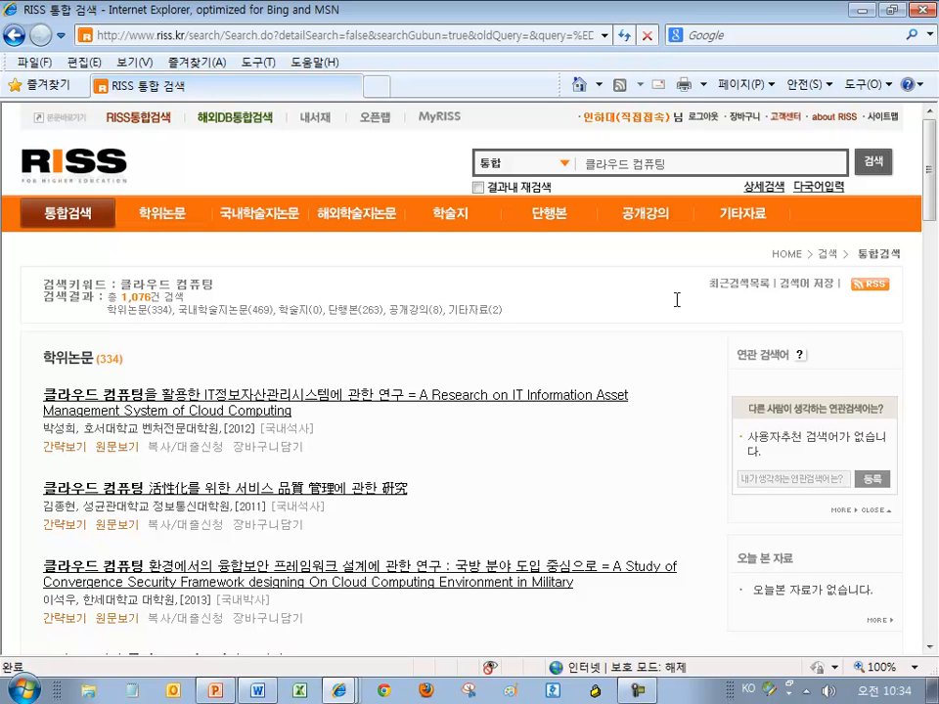
# Filter the results to the 단행본 (books) tab, 263 items
pyautogui.click(563, 226)
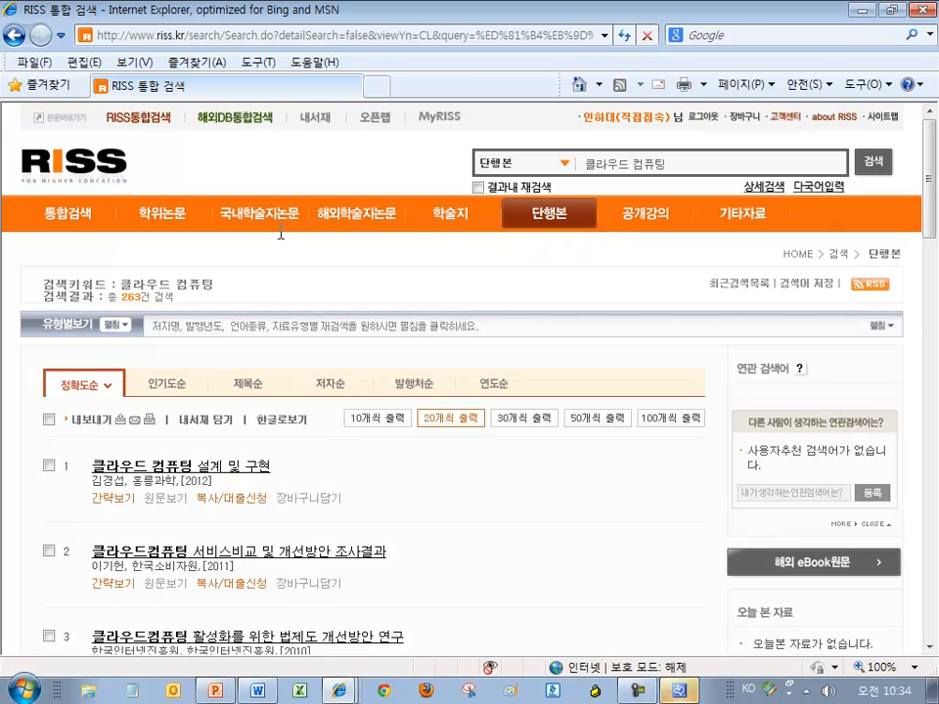
pyautogui.click(242, 213)
pyautogui.click(564, 219)
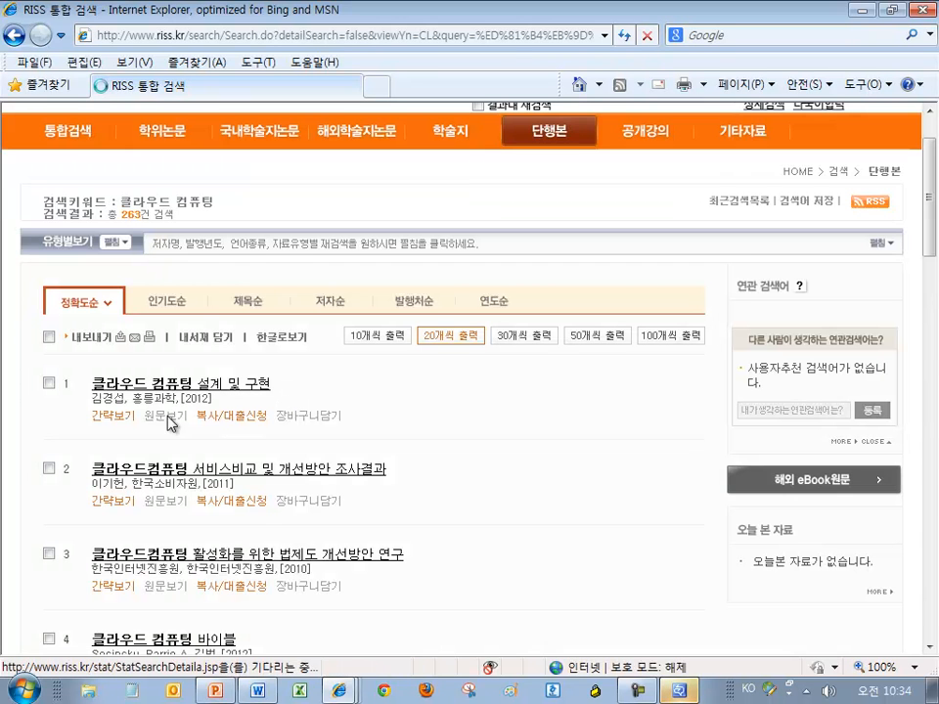
# Tick the first four book results and open the record '클라우드 컴퓨팅 설계 및 구현'
pyautogui.click(50, 384)
pyautogui.click(50, 470)
pyautogui.click(50, 555)
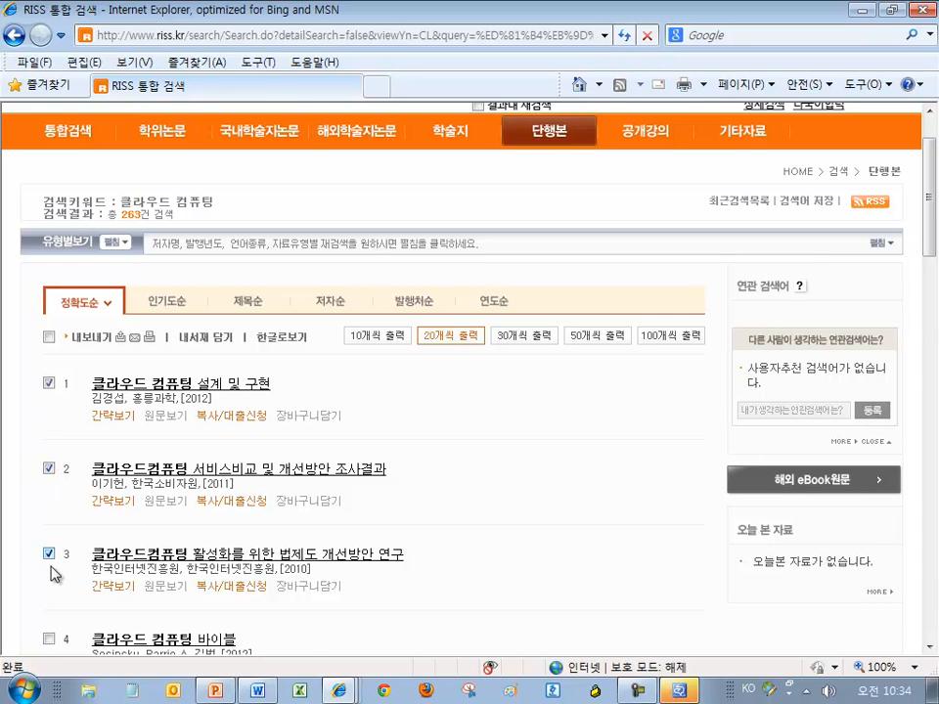
pyautogui.click(50, 640)
pyautogui.scroll(-1, 58, 352)
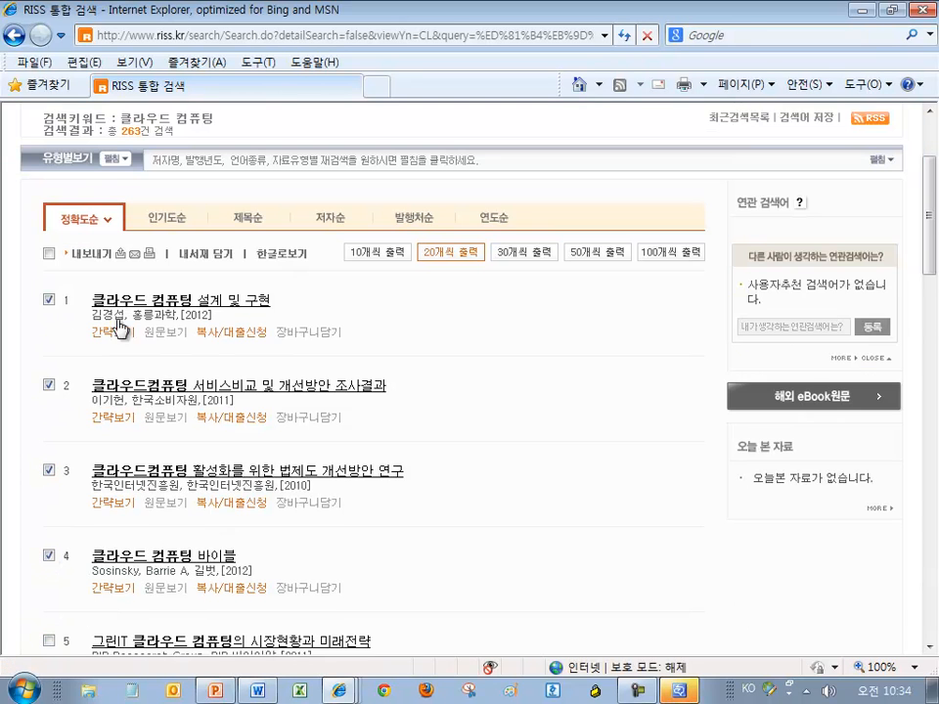
pyautogui.scroll(1, 225, 254)
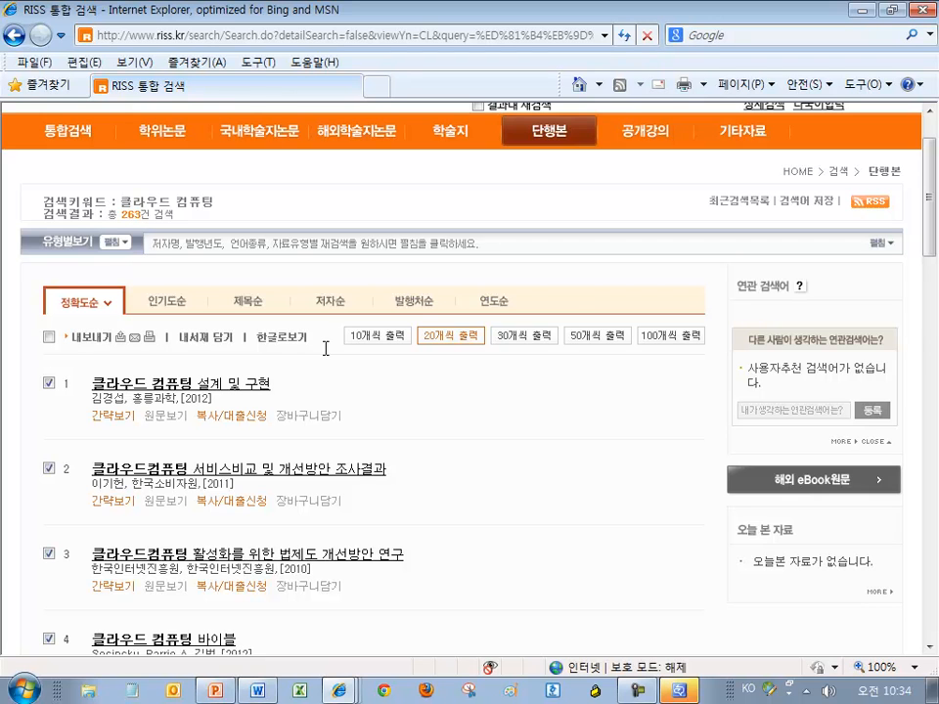
pyautogui.click(256, 384)
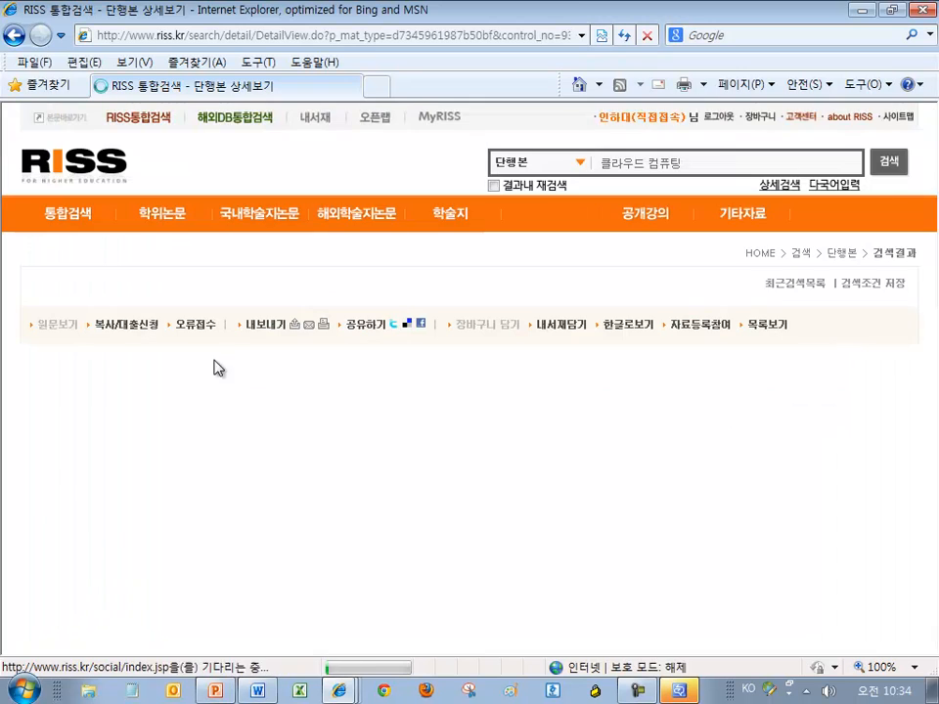
# Export '클라우드 컴퓨팅 설계 및 구현' through 내보내기 as RefWorks with all fields ticked
pyautogui.click(278, 334)
pyautogui.moveTo(297, 16); pyautogui.dragTo(267, 19)
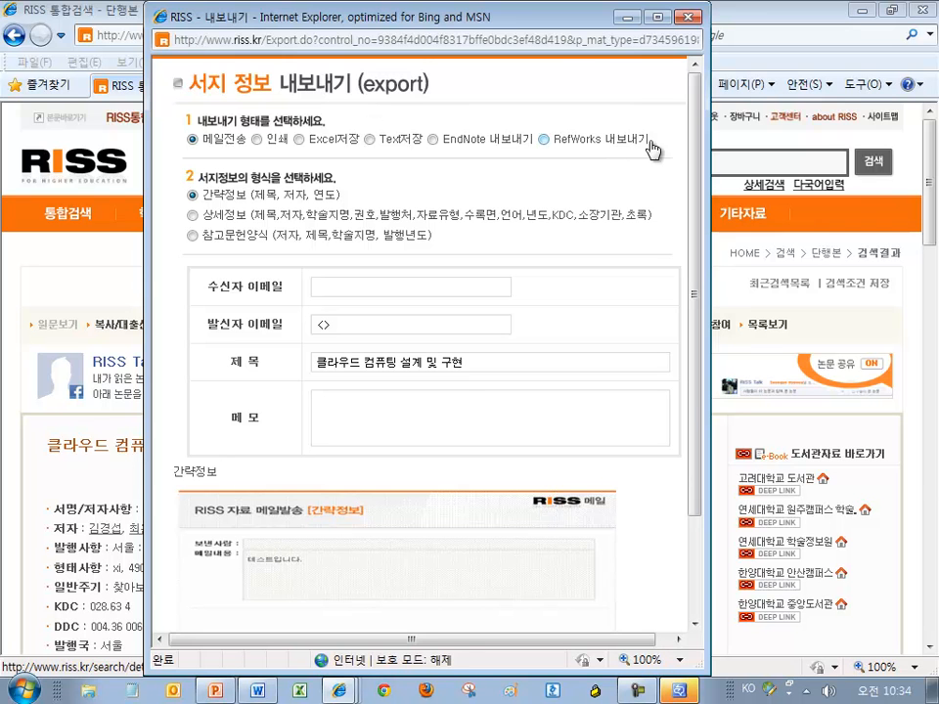
pyautogui.moveTo(654, 142); pyautogui.dragTo(585, 144)
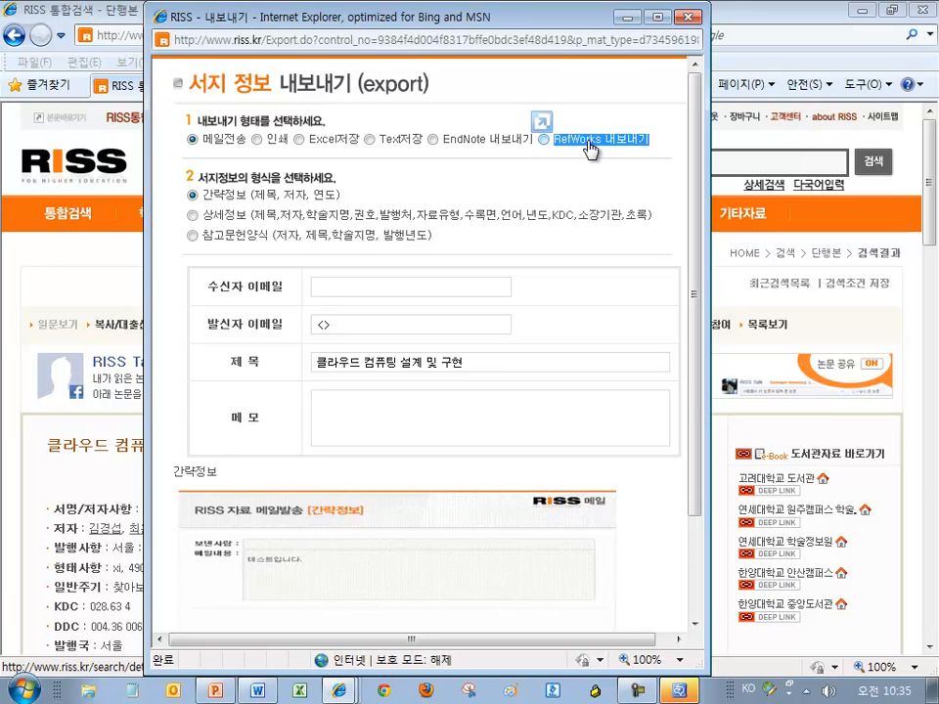
pyautogui.click(590, 148)
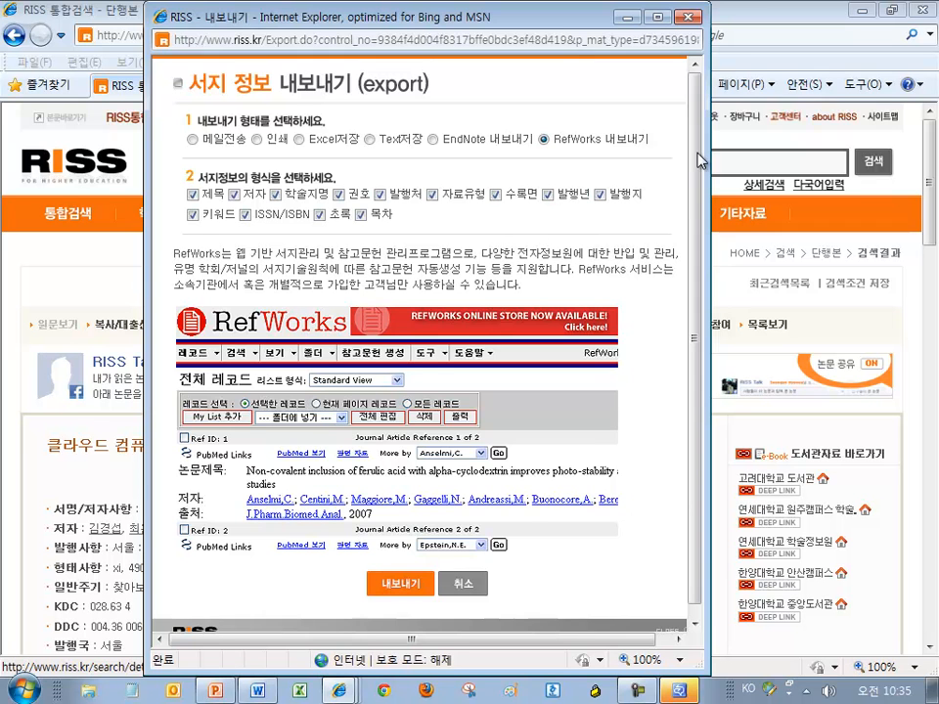
pyautogui.scroll(-1, 700, 160)
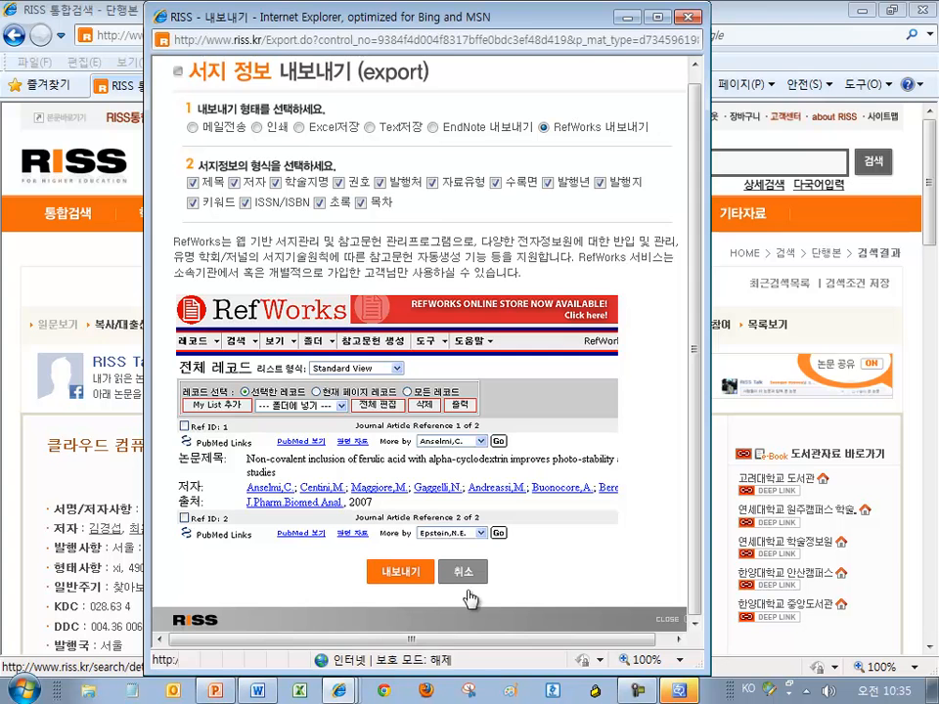
pyautogui.click(399, 573)
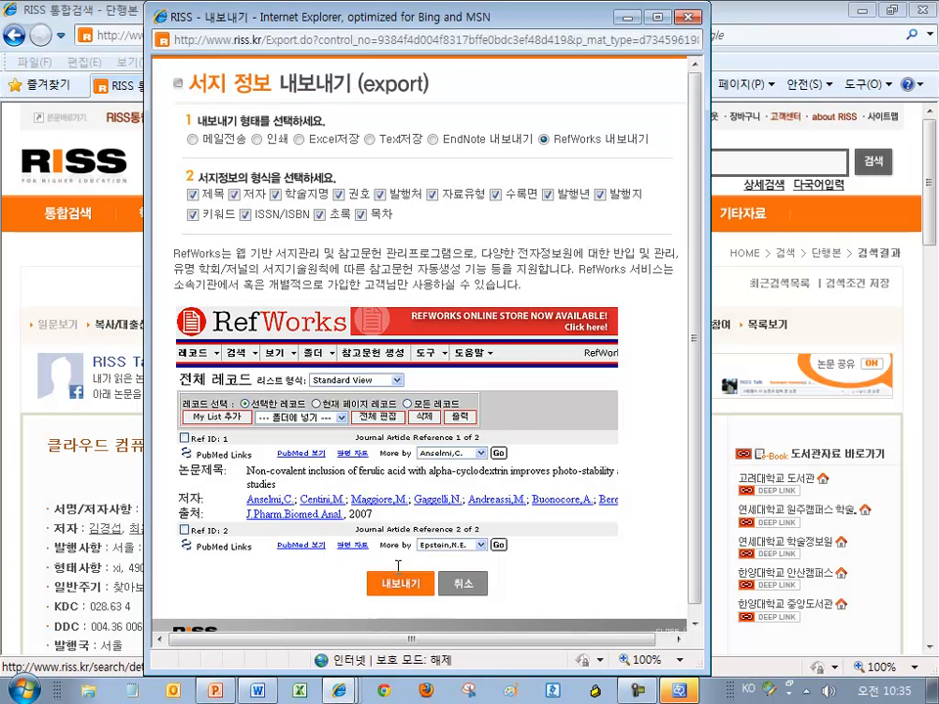
pyautogui.click(342, 691)
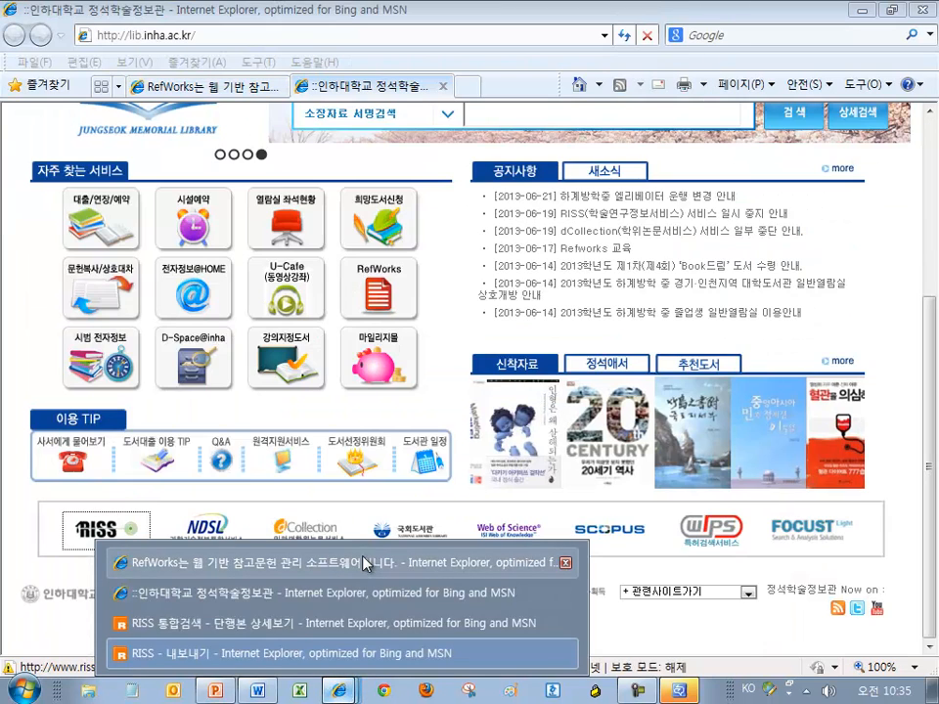
pyautogui.click(364, 563)
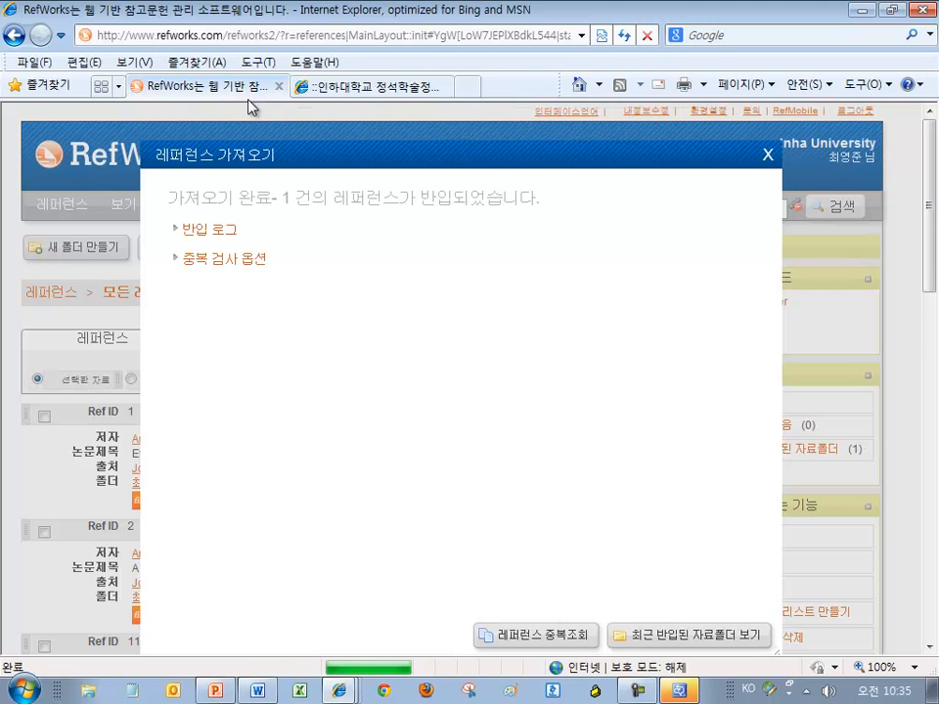
pyautogui.moveTo(287, 196); pyautogui.dragTo(541, 200)
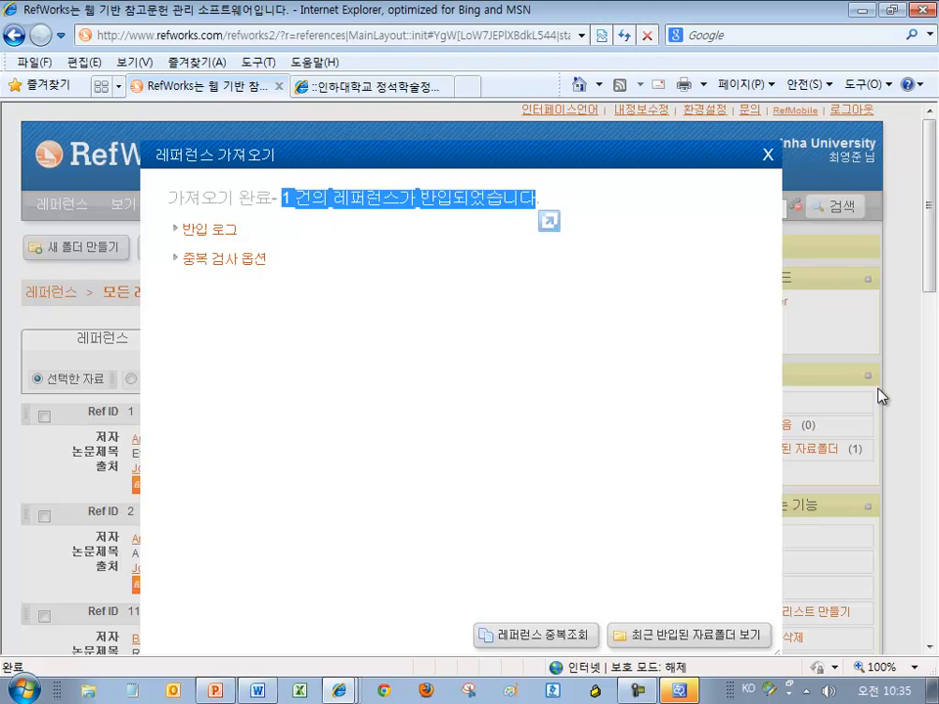
pyautogui.click(867, 13)
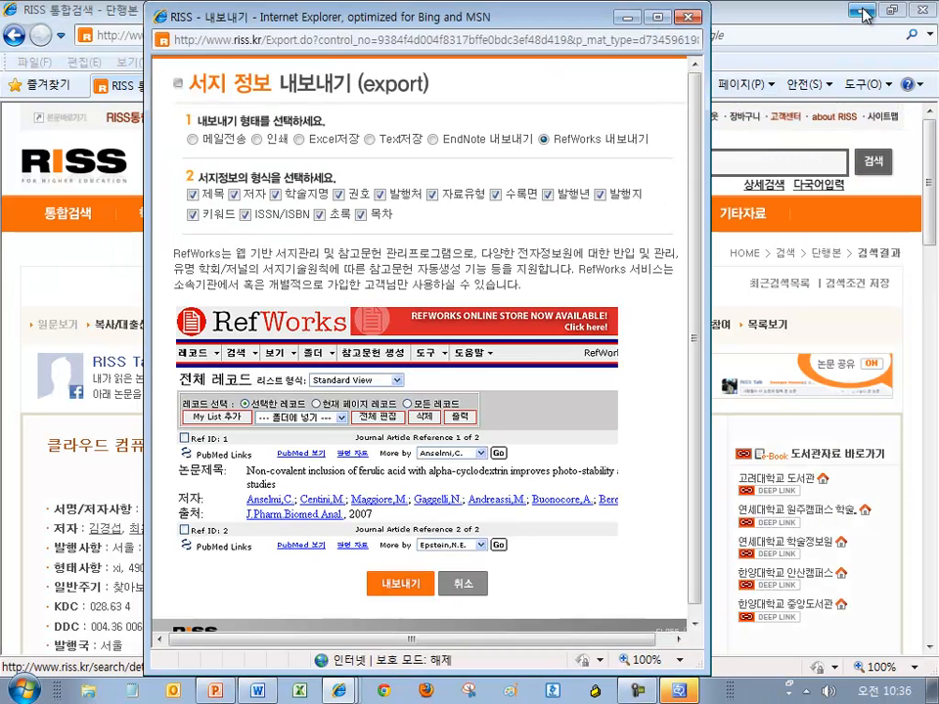
# Close the RISS export popup, minimize IE to the desktop, and cancel the security prompt
pyautogui.click(690, 18)
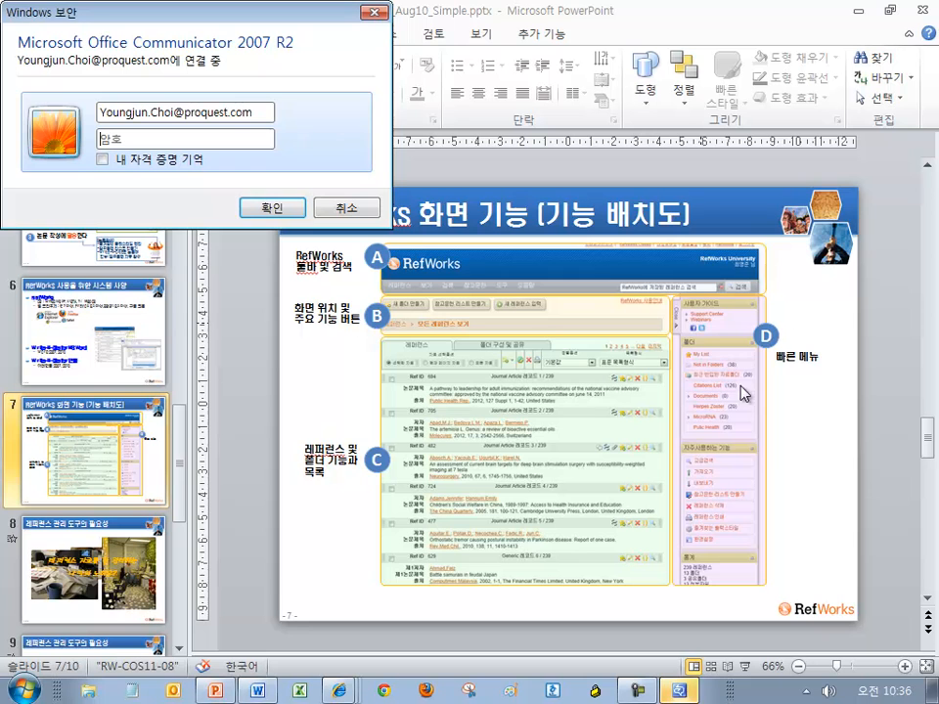
pyautogui.click(861, 10)
pyautogui.click(933, 690)
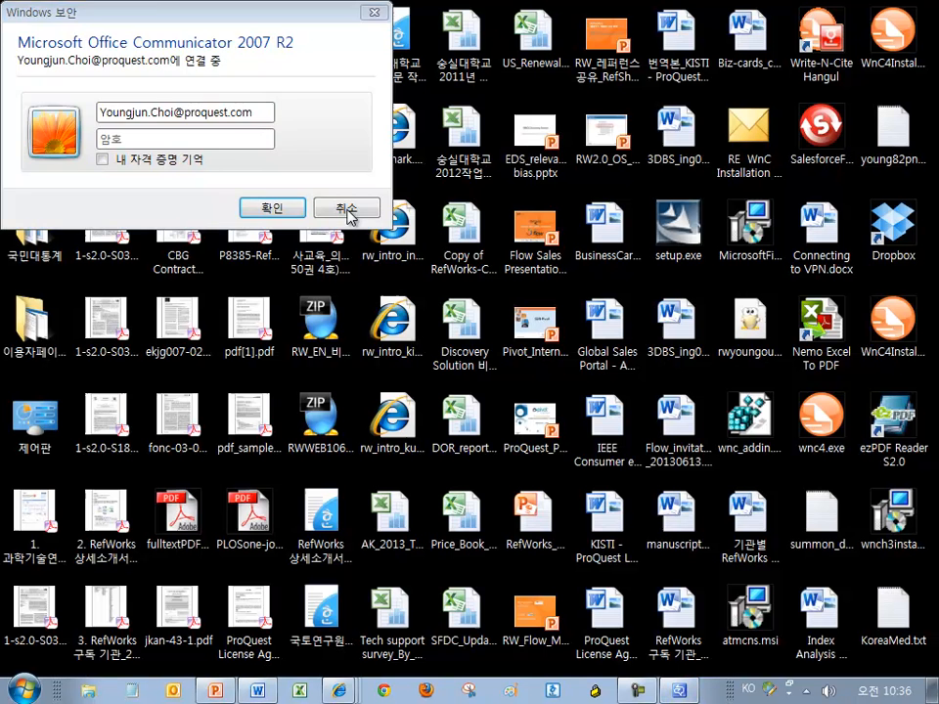
pyautogui.click(347, 209)
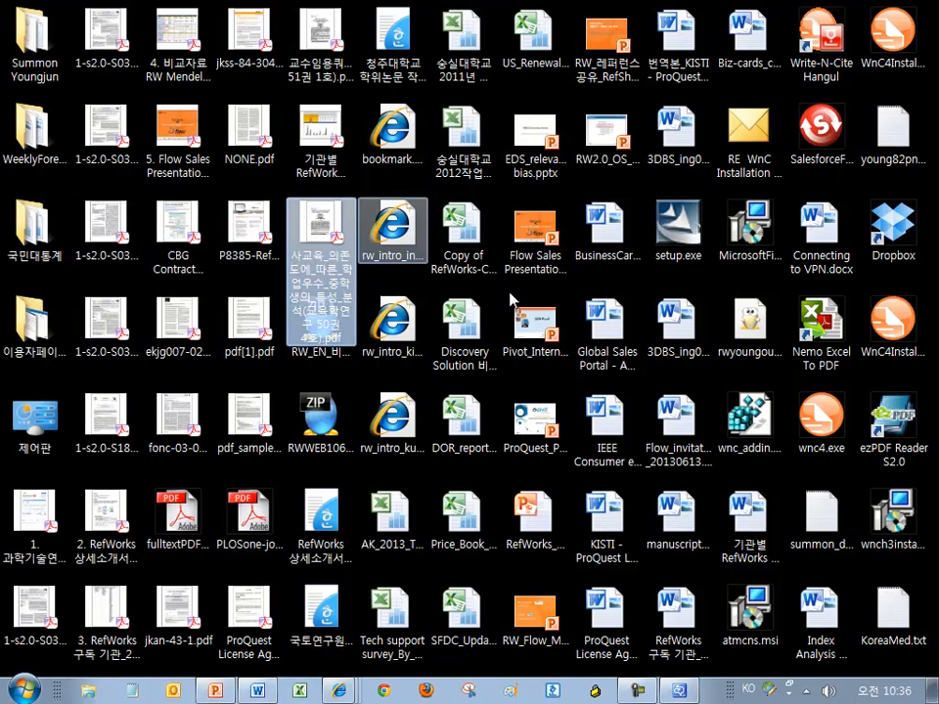
# Open the 사교육_의존 private-tutoring study PDF from the desktop
pyautogui.click(249, 142)
pyautogui.click(101, 253)
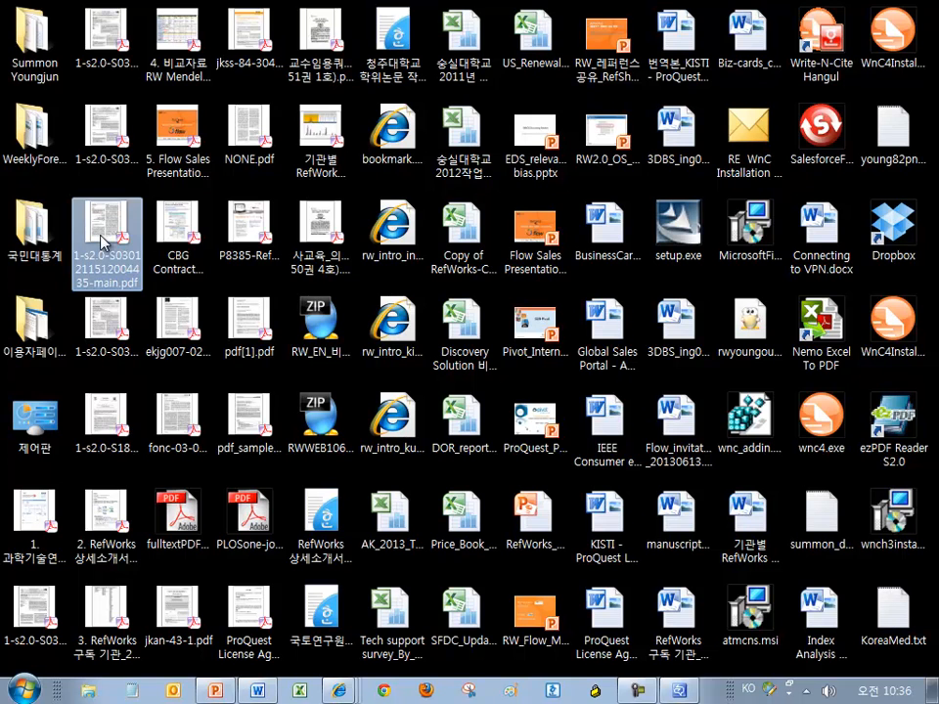
pyautogui.click(291, 243)
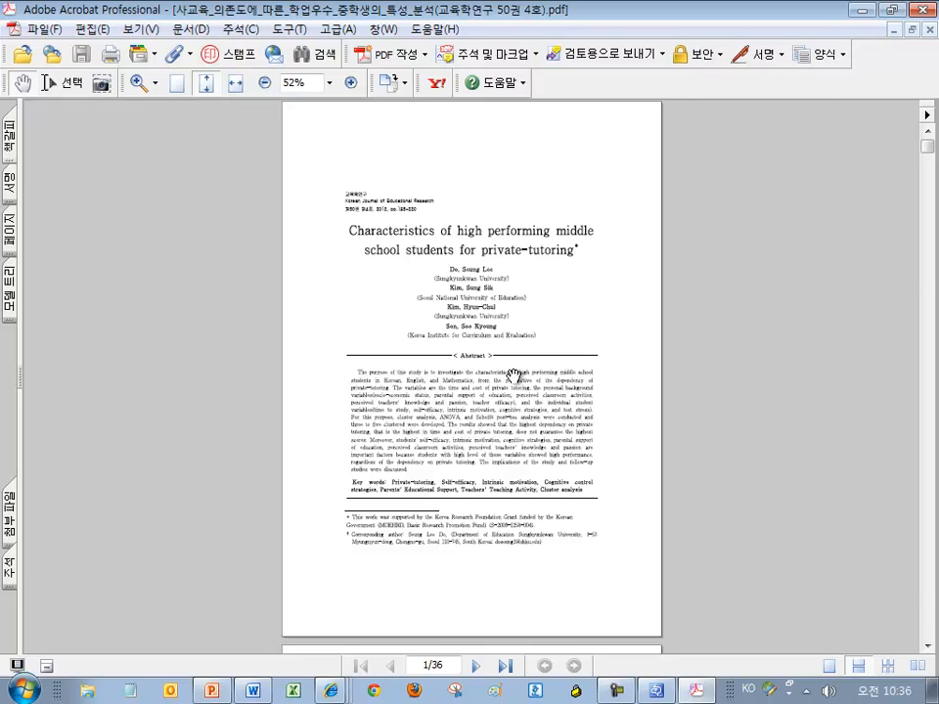
# Zoom the PDF to 125% and pan over the title, authors and abstract
pyautogui.scroll(5, 513, 374)
pyautogui.scroll(3, 562, 421)
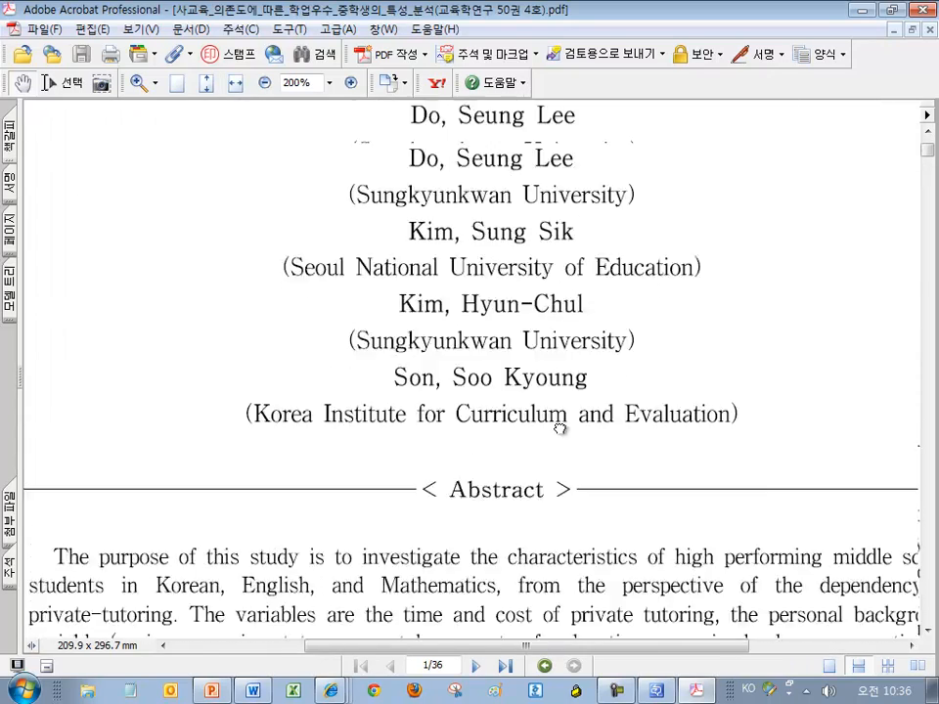
pyautogui.scroll(3, 560, 429)
pyautogui.scroll(-2, 541, 313)
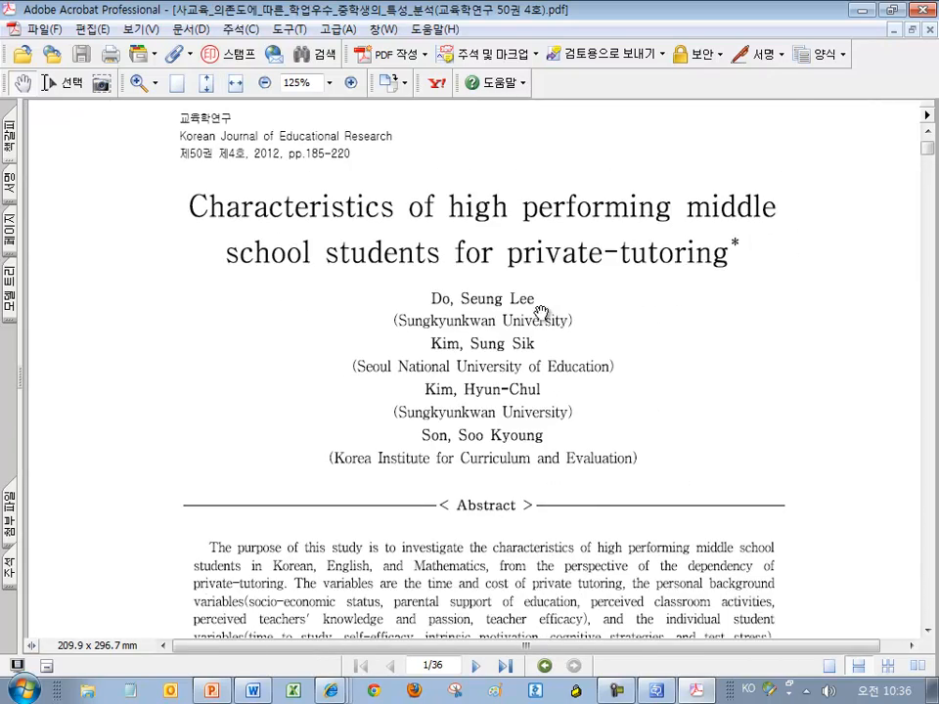
pyautogui.moveTo(568, 307); pyautogui.dragTo(528, 122)
pyautogui.moveTo(422, 402); pyautogui.dragTo(422, 390)
pyautogui.scroll(-15, 421, 391)
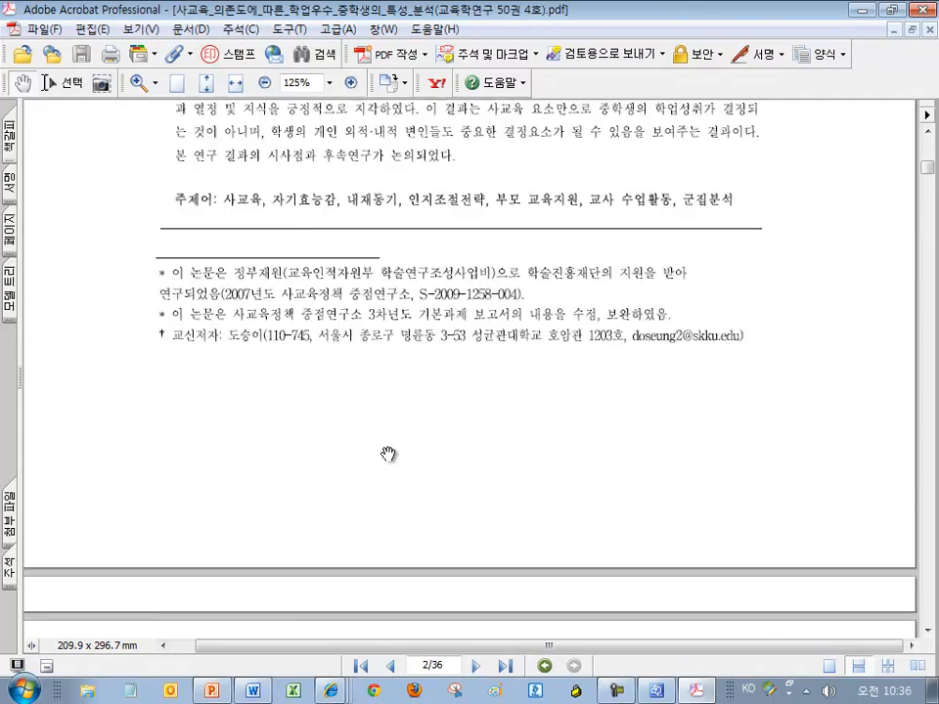
pyautogui.scroll(-5, 388, 454)
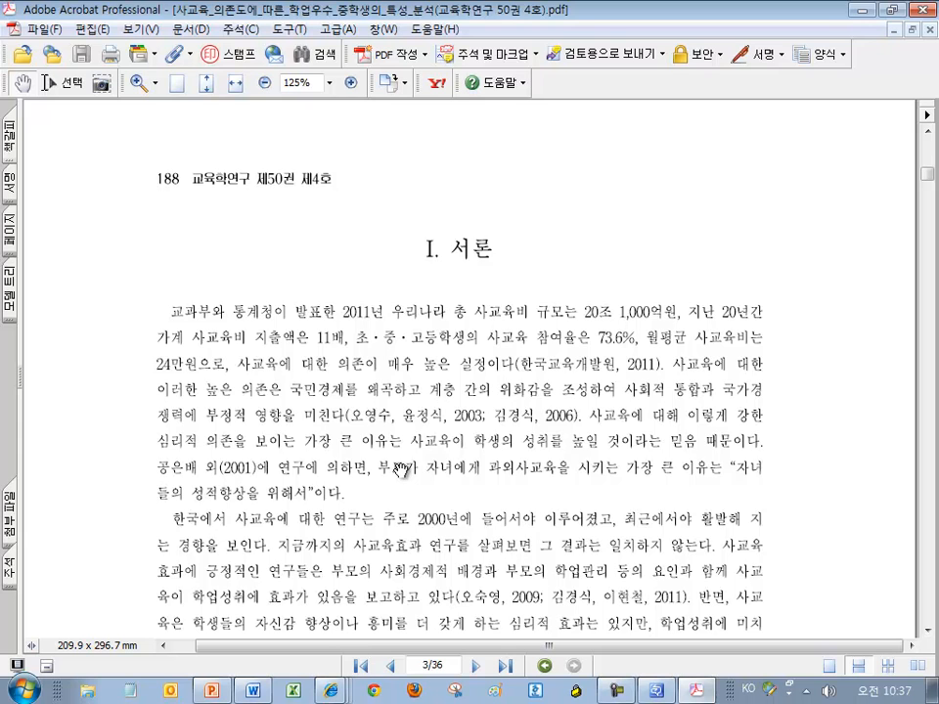
# Scroll down through the article to its reference list on page 28 of 36
pyautogui.scroll(15, 401, 471)
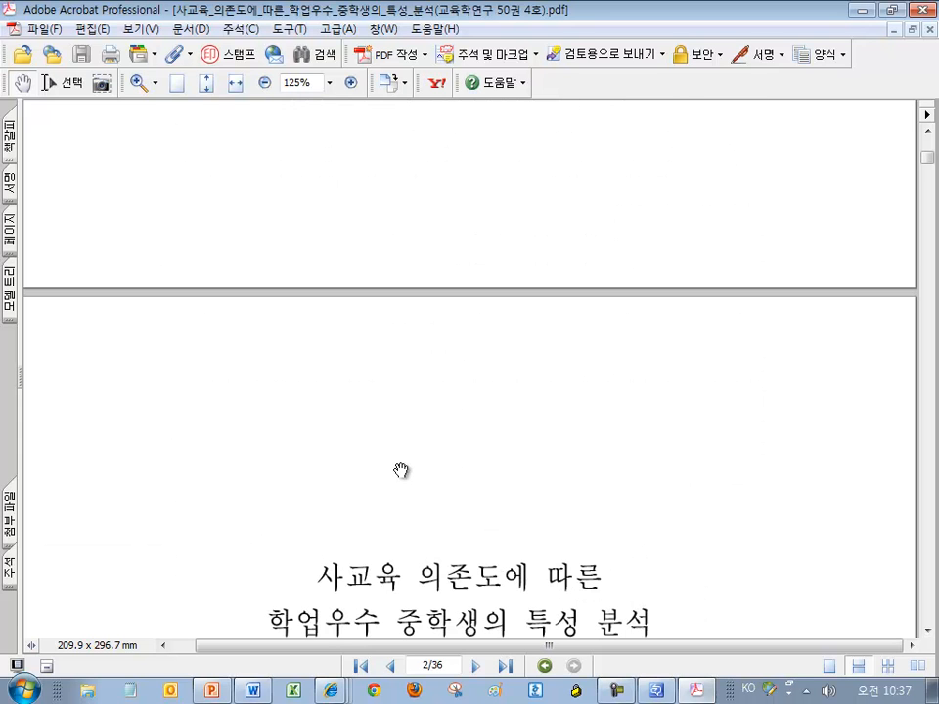
pyautogui.scroll(-5, 401, 470)
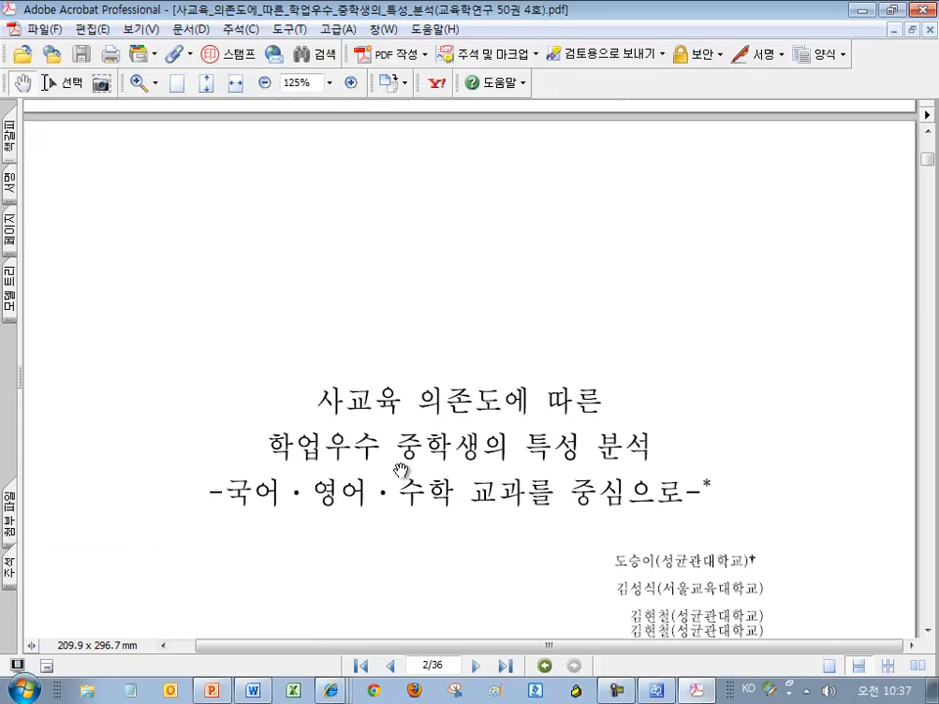
pyautogui.scroll(-1, 401, 470)
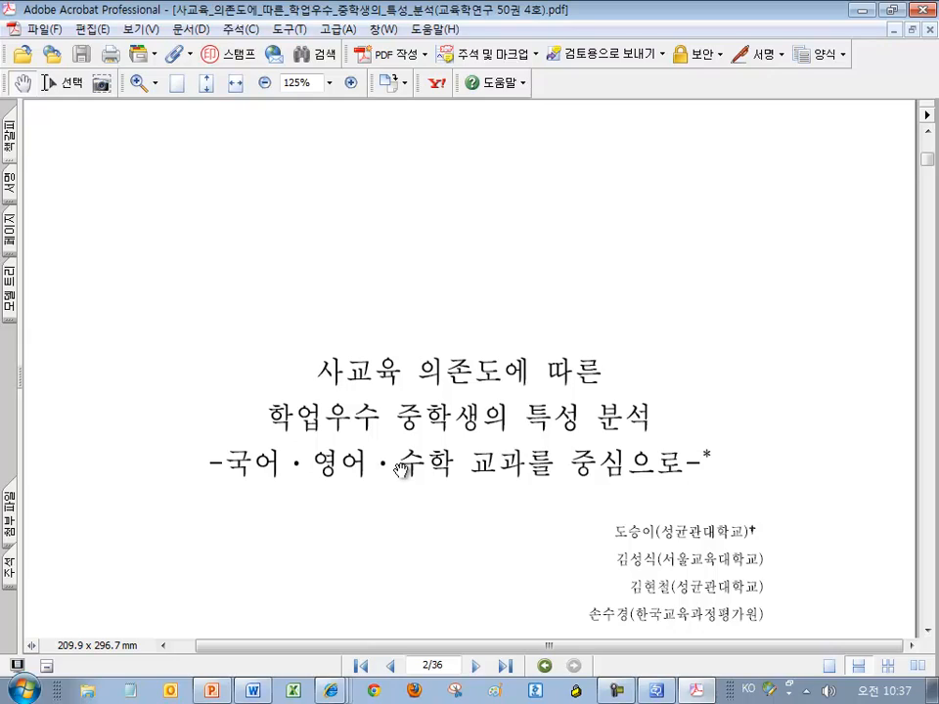
pyautogui.scroll(-20, 401, 471)
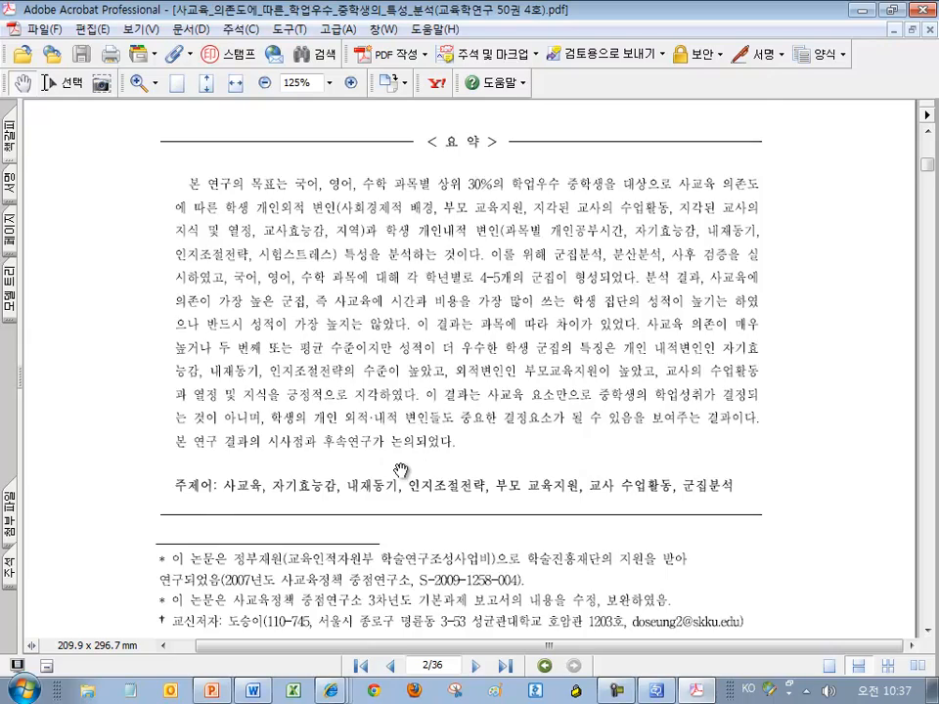
pyautogui.scroll(-20, 401, 471)
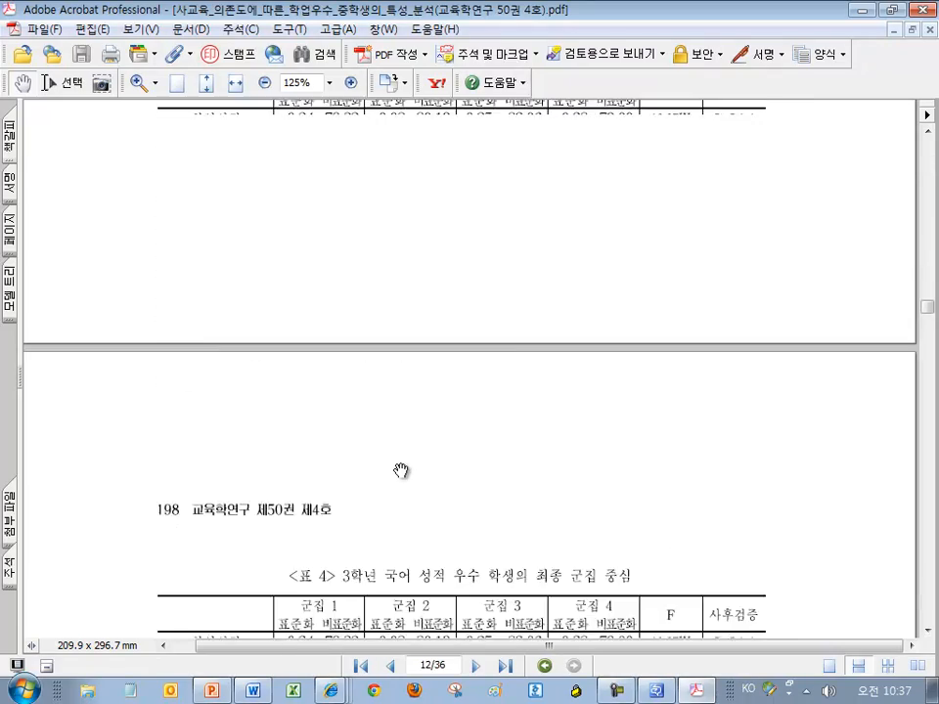
pyautogui.scroll(-20, 401, 471)
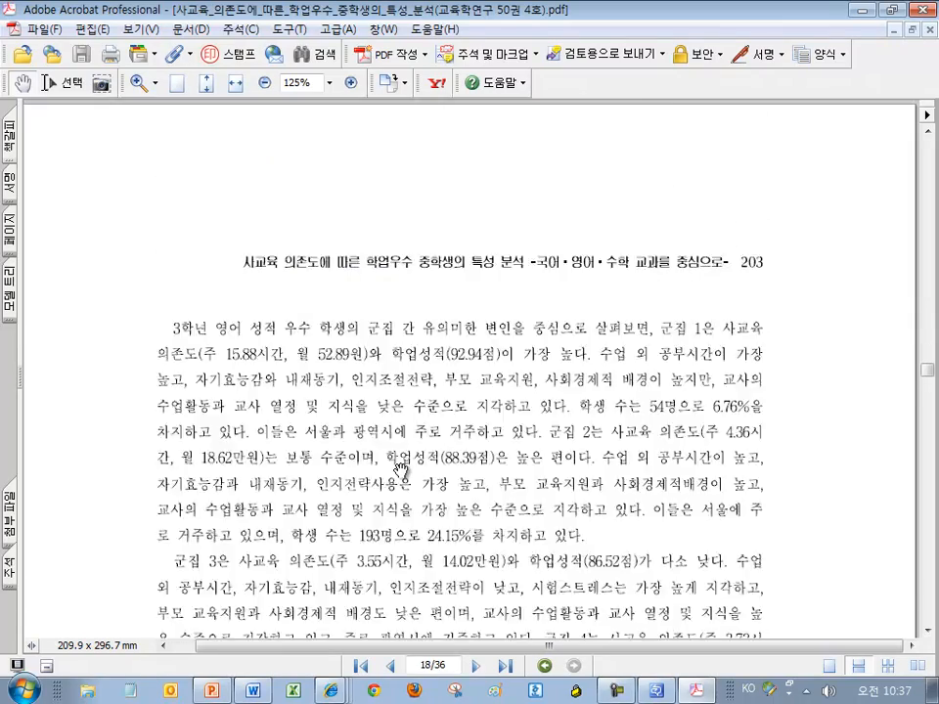
pyautogui.scroll(-10, 401, 471)
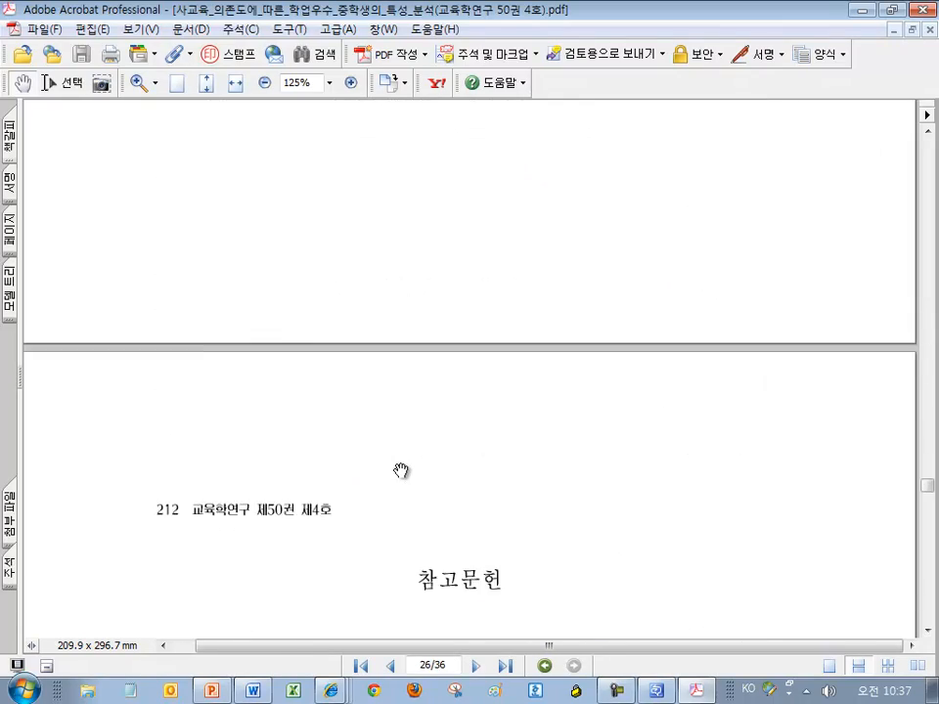
pyautogui.scroll(-10, 401, 470)
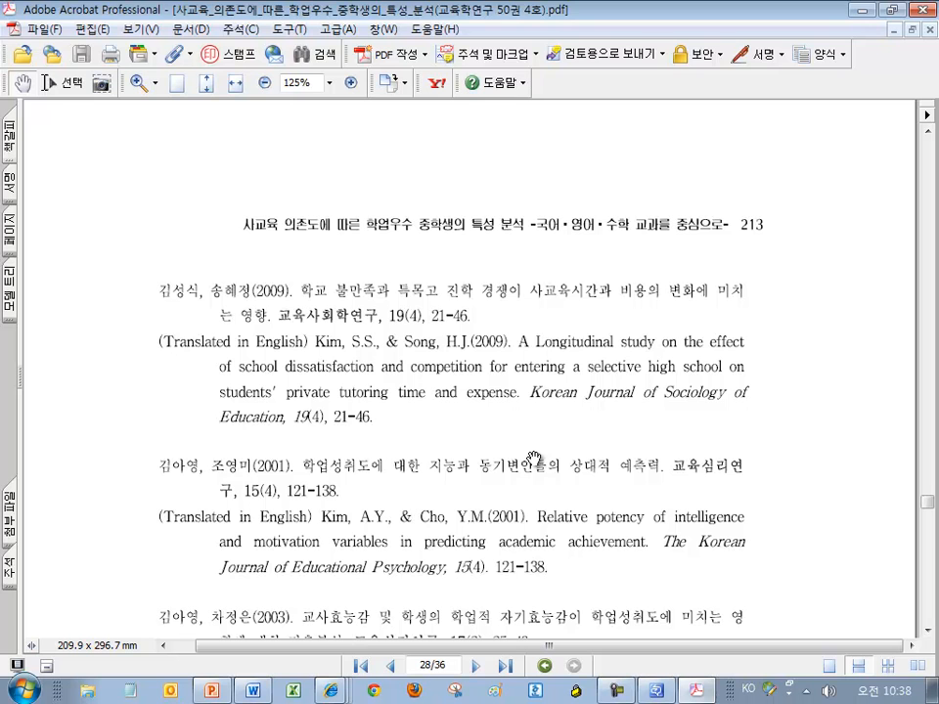
# Minimize Acrobat, bring the RefWorks window forward and close the import-complete message
pyautogui.click(863, 10)
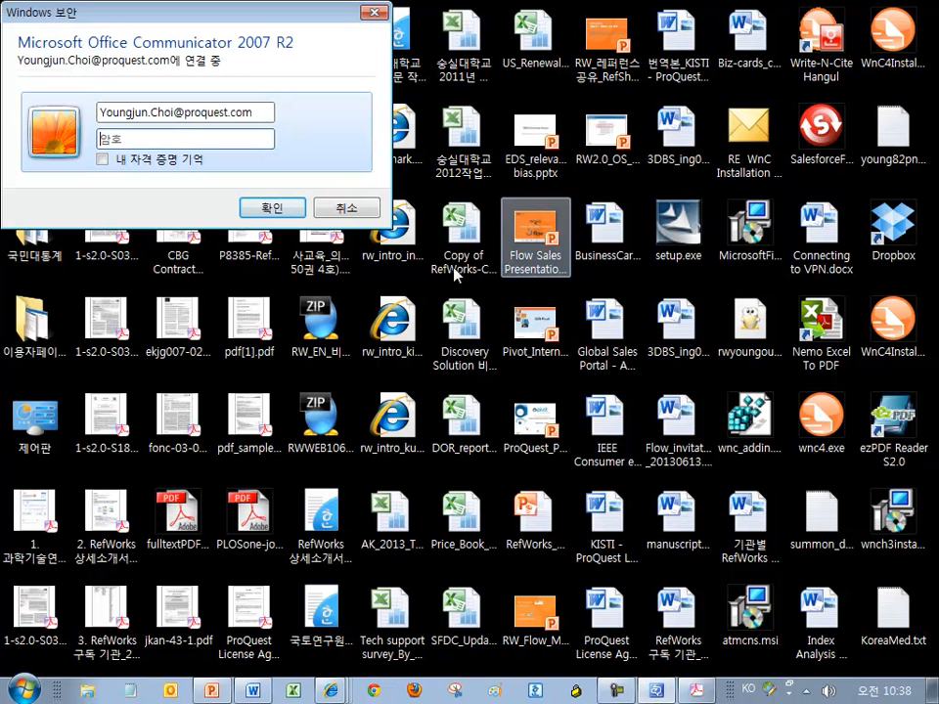
pyautogui.click(331, 691)
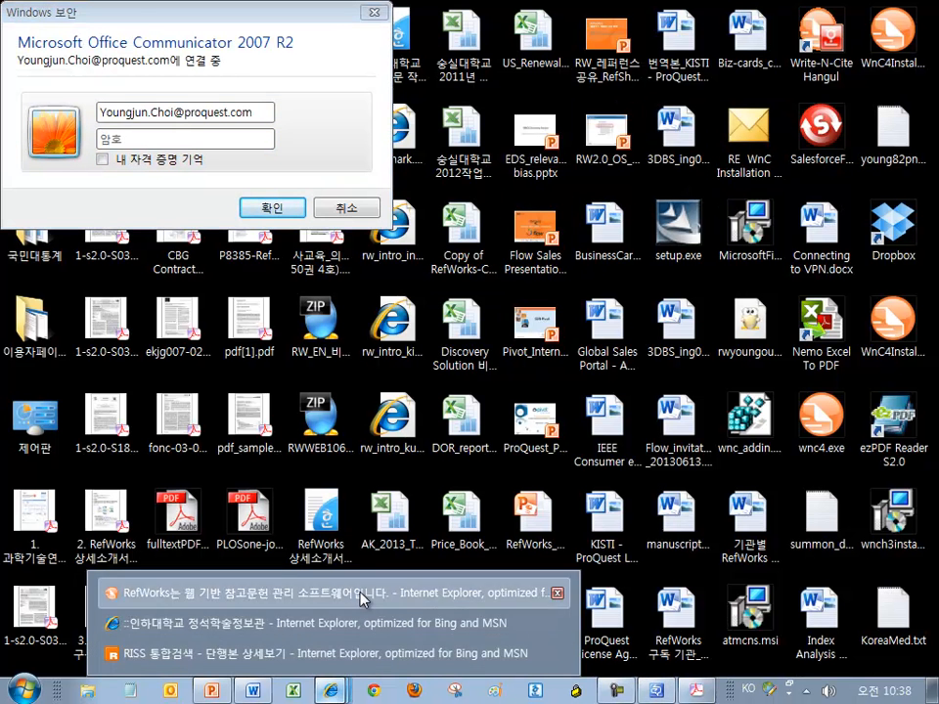
pyautogui.click(363, 599)
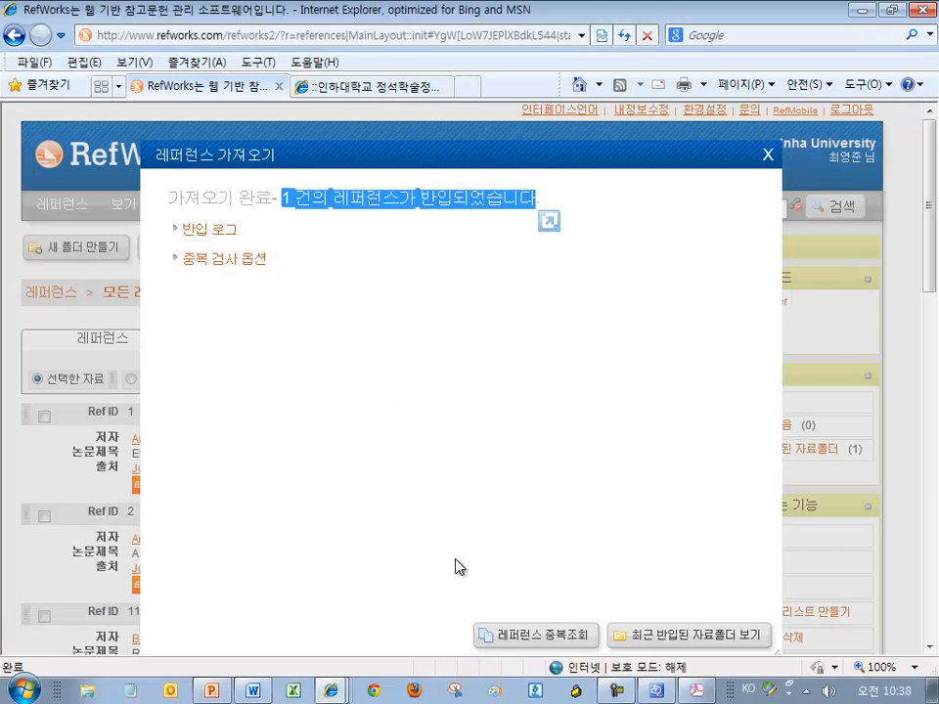
pyautogui.click(768, 155)
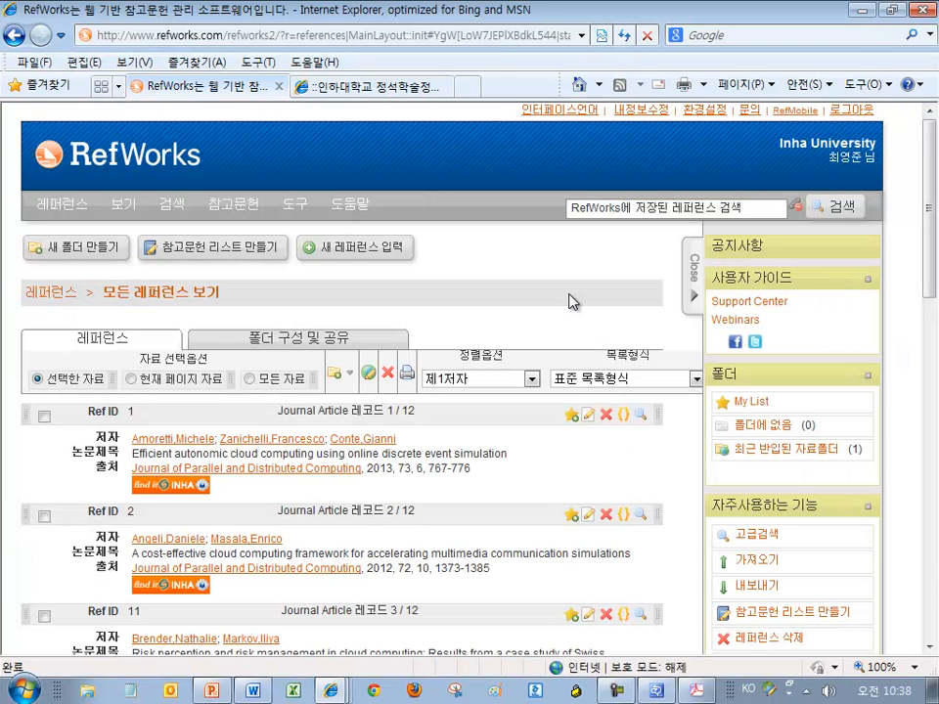
# Copy the first reference's title, 'Efficient autonomic cloud computing using online discrete event simulation'
pyautogui.scroll(-1, 506, 293)
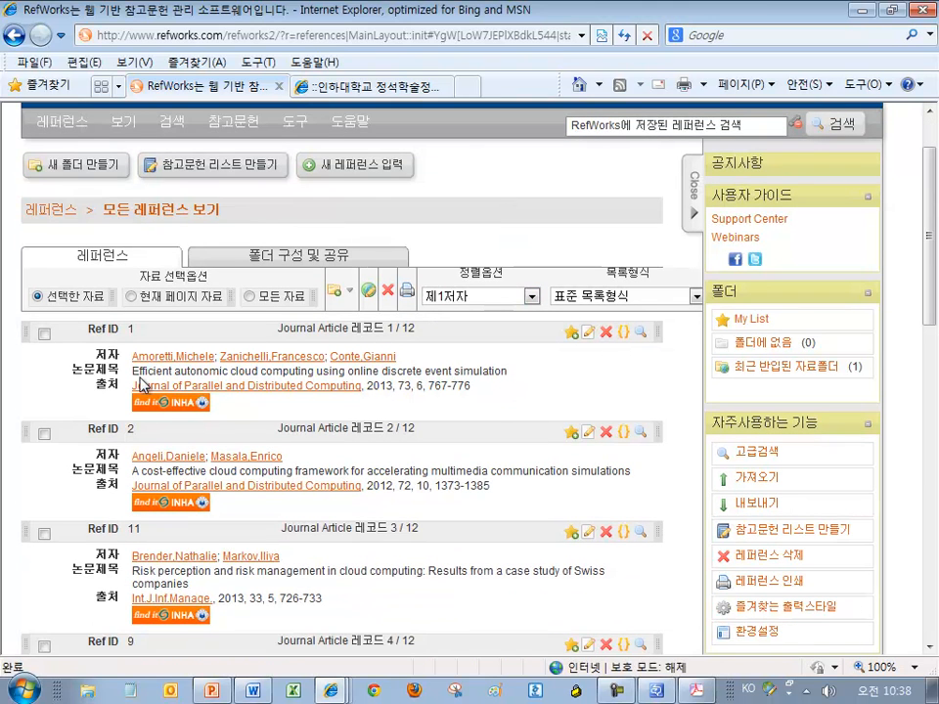
pyautogui.moveTo(136, 372); pyautogui.dragTo(508, 371)
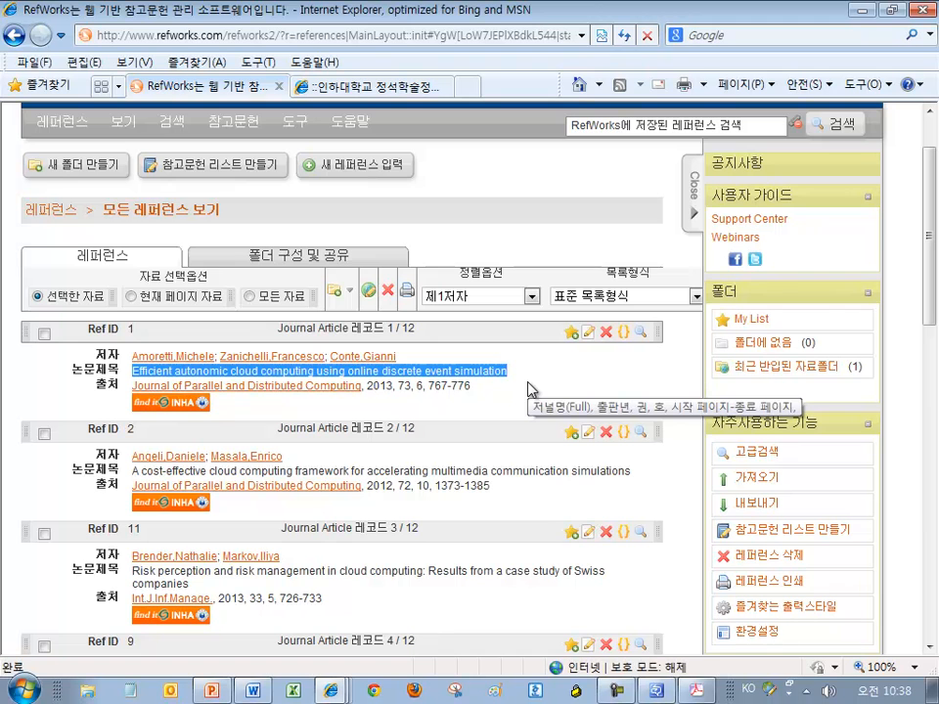
pyautogui.rightClick(499, 373)
pyautogui.click(537, 407)
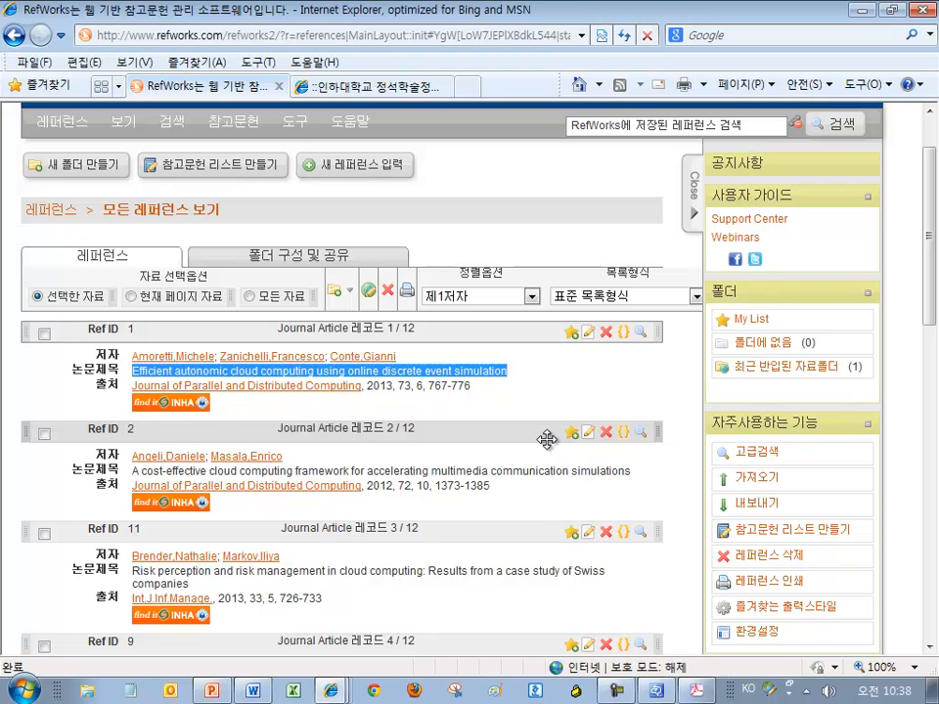
pyautogui.click(468, 88)
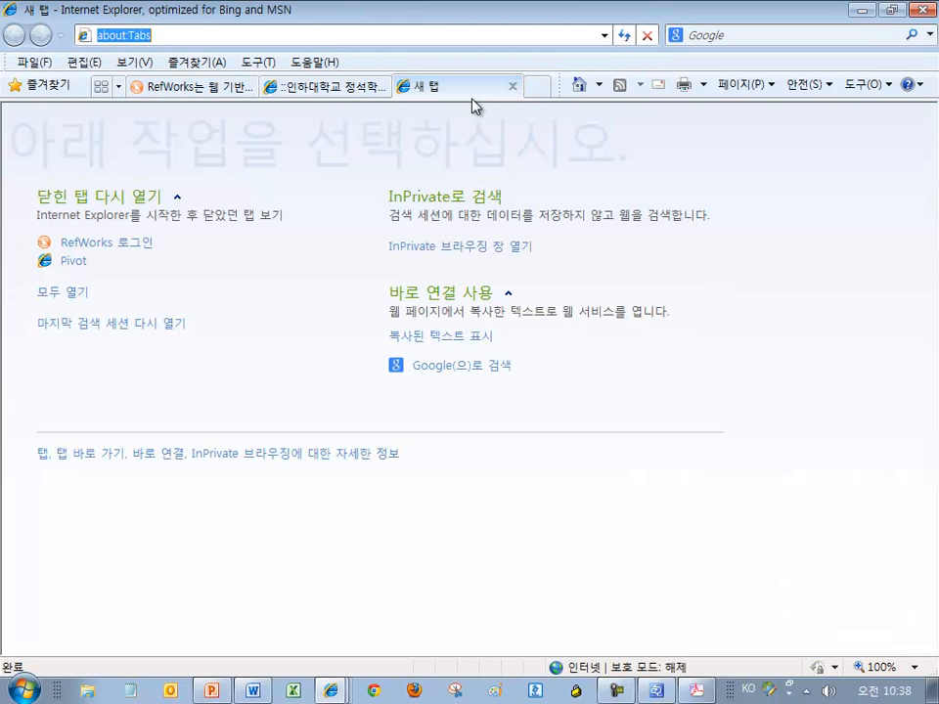
# Load scholar.google.com in the new tab, landing on the Korean Scholar home page
pyautogui.moveTo(450, 14); pyautogui.dragTo(476, 111)
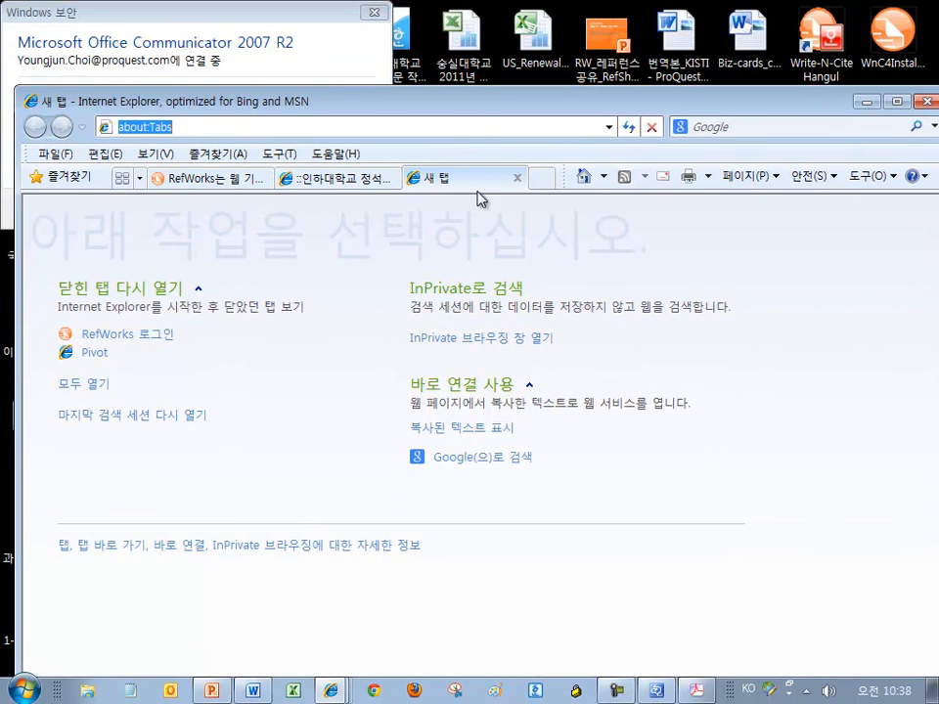
pyautogui.click(468, 128)
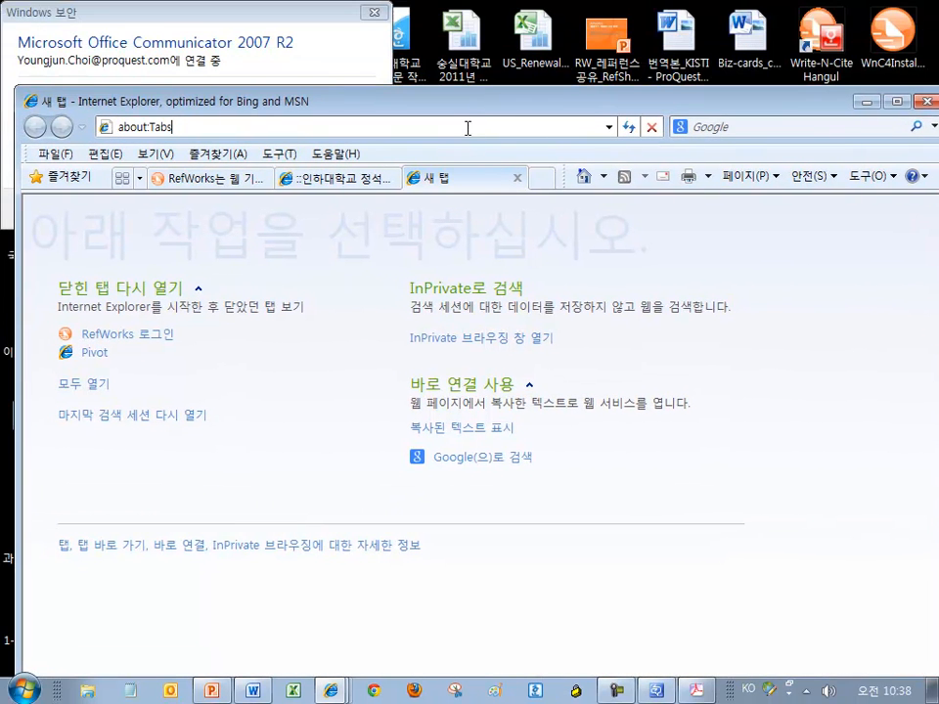
pyautogui.hotkey('ctrl', 'a')
pyautogui.write('sc')
pyautogui.press('BackSpace')
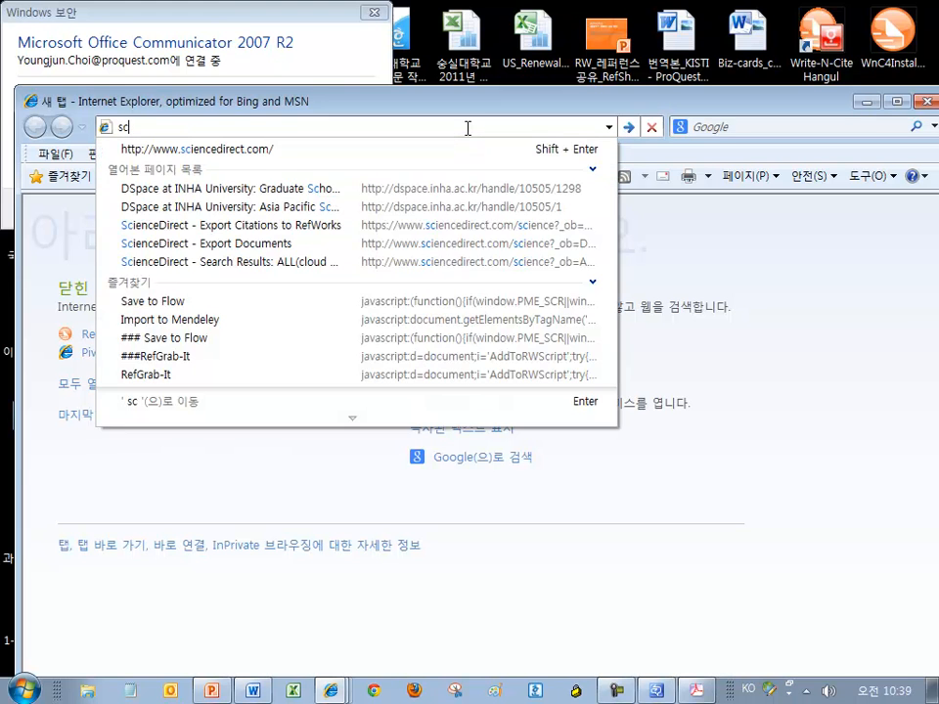
pyautogui.write('holar')
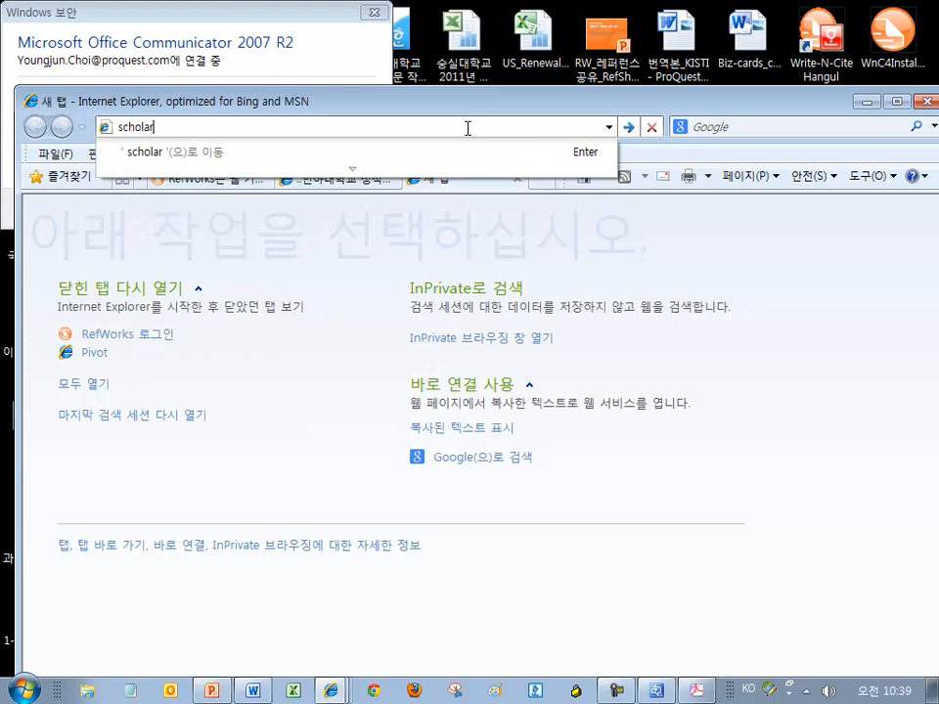
pyautogui.write('.goo')
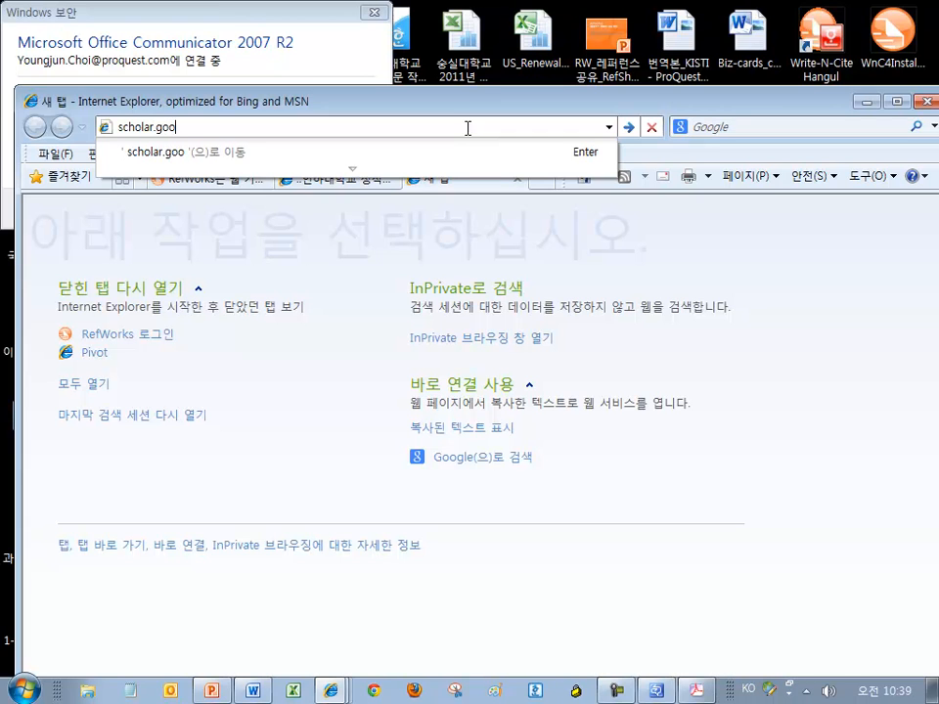
pyautogui.write('gle.com')
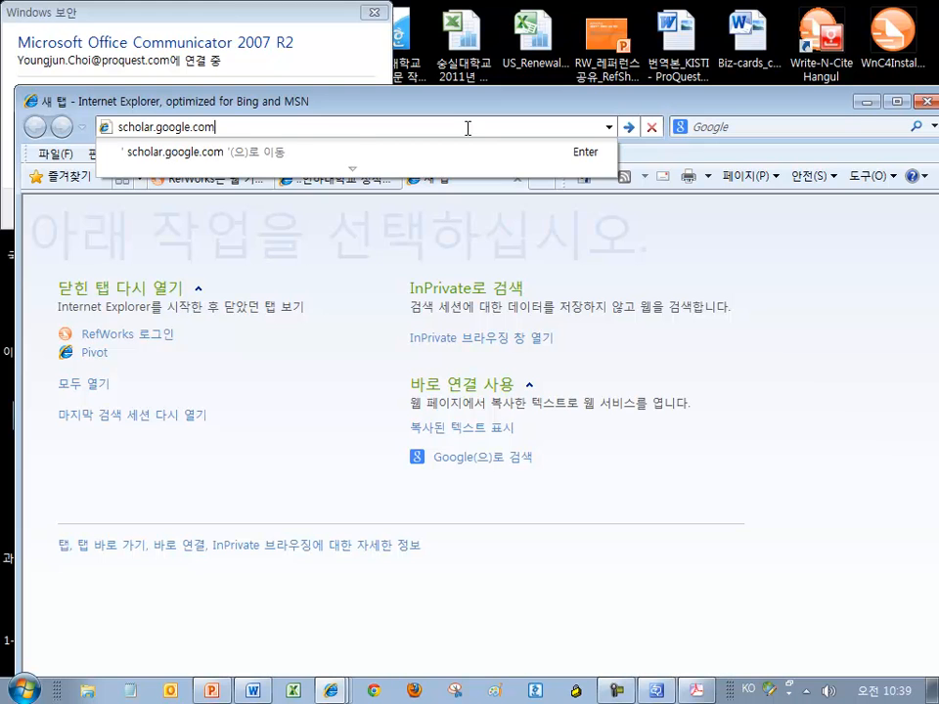
pyautogui.press('Return')
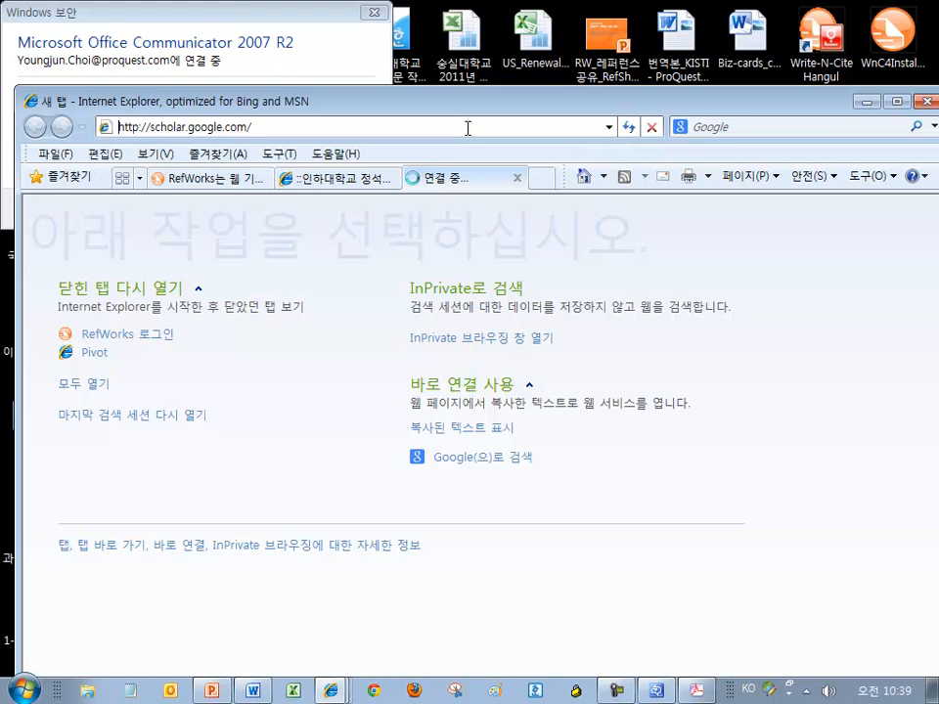
pyautogui.moveTo(480, 108); pyautogui.dragTo(467, 44)
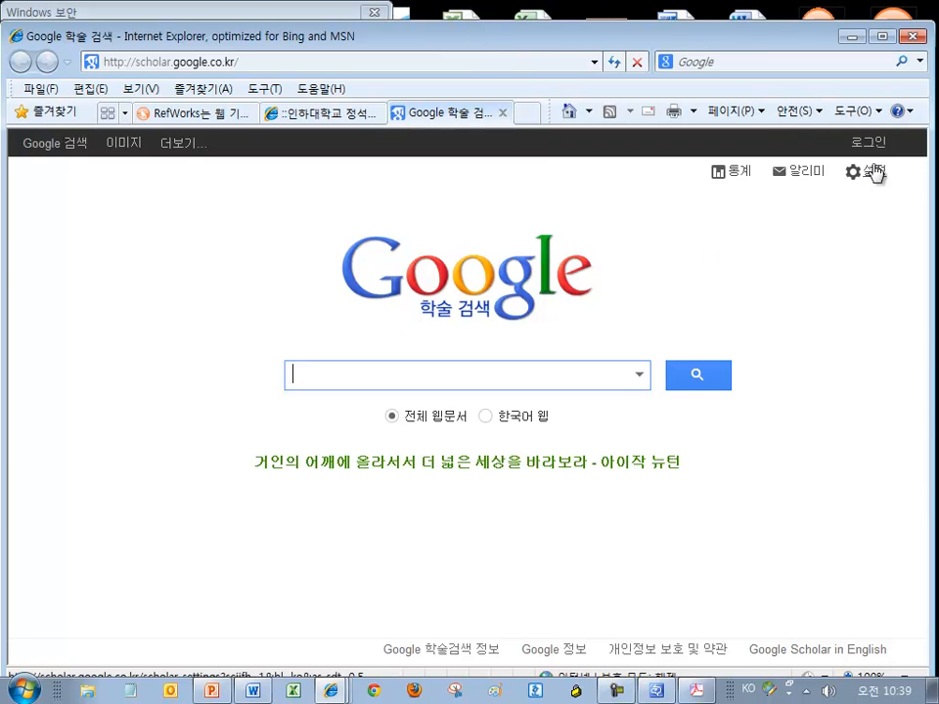
pyautogui.moveTo(803, 42); pyautogui.dragTo(715, 76)
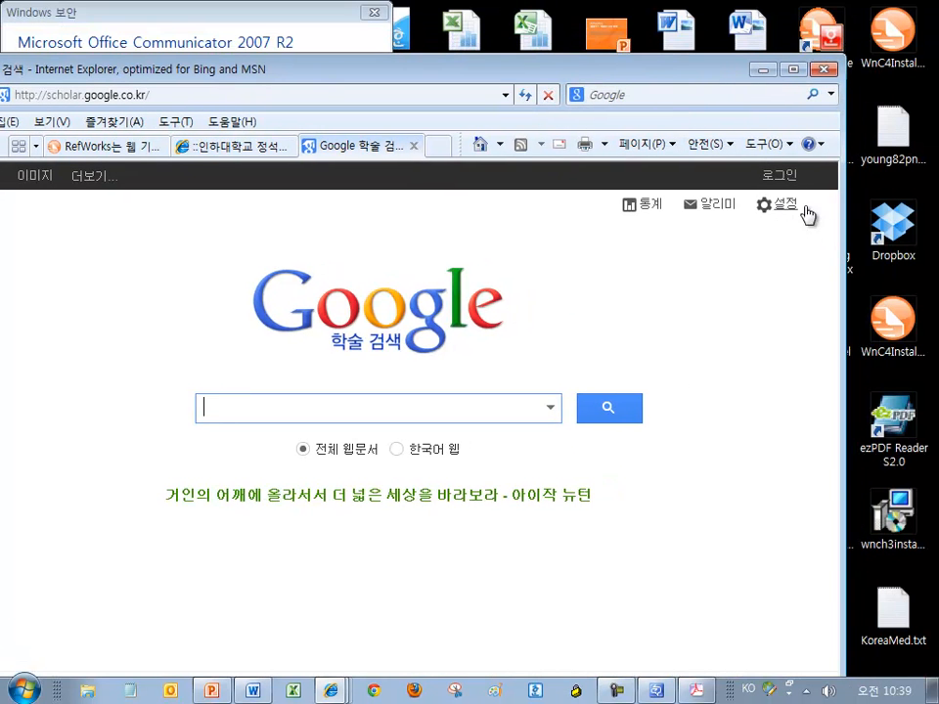
pyautogui.click(785, 209)
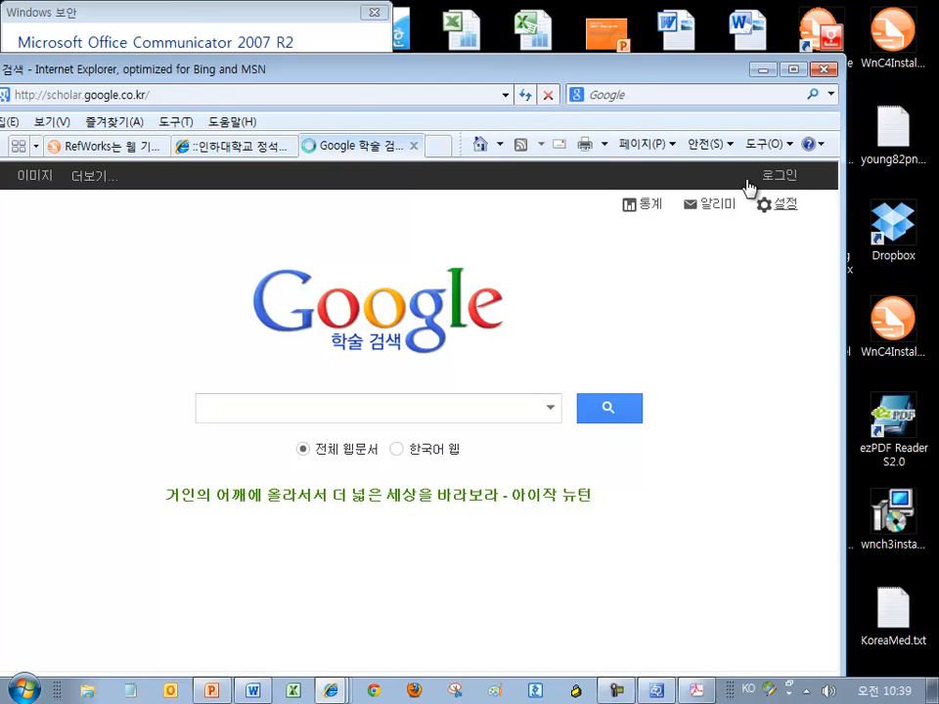
# Review the settings' bibliography manager section, currently set to show no import links
pyautogui.moveTo(620, 71); pyautogui.dragTo(719, 38)
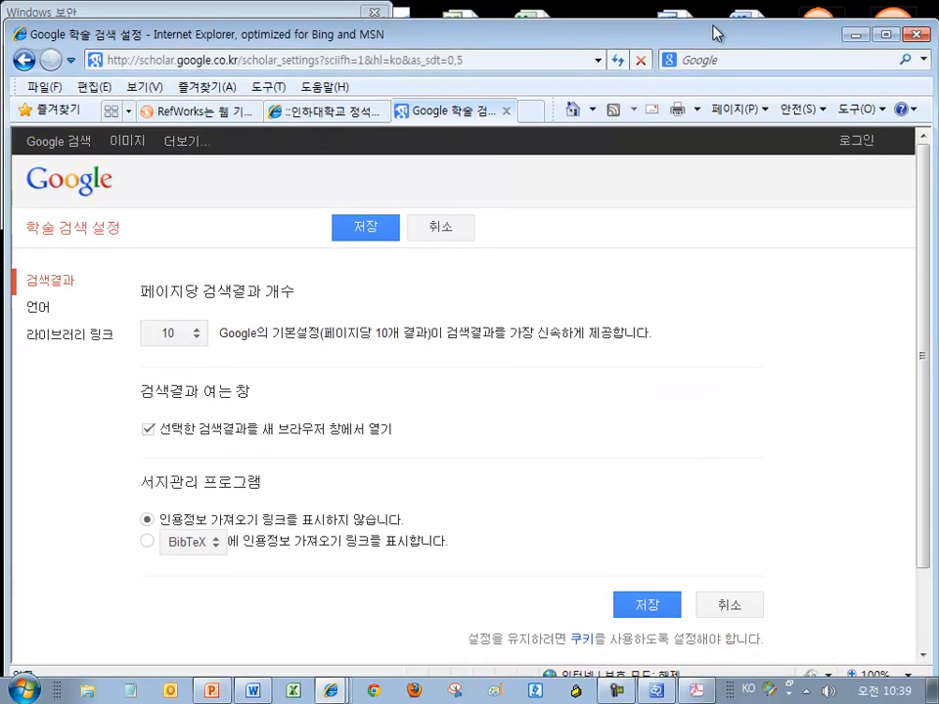
pyautogui.moveTo(141, 486); pyautogui.dragTo(413, 528)
pyautogui.scroll(-2, 440, 513)
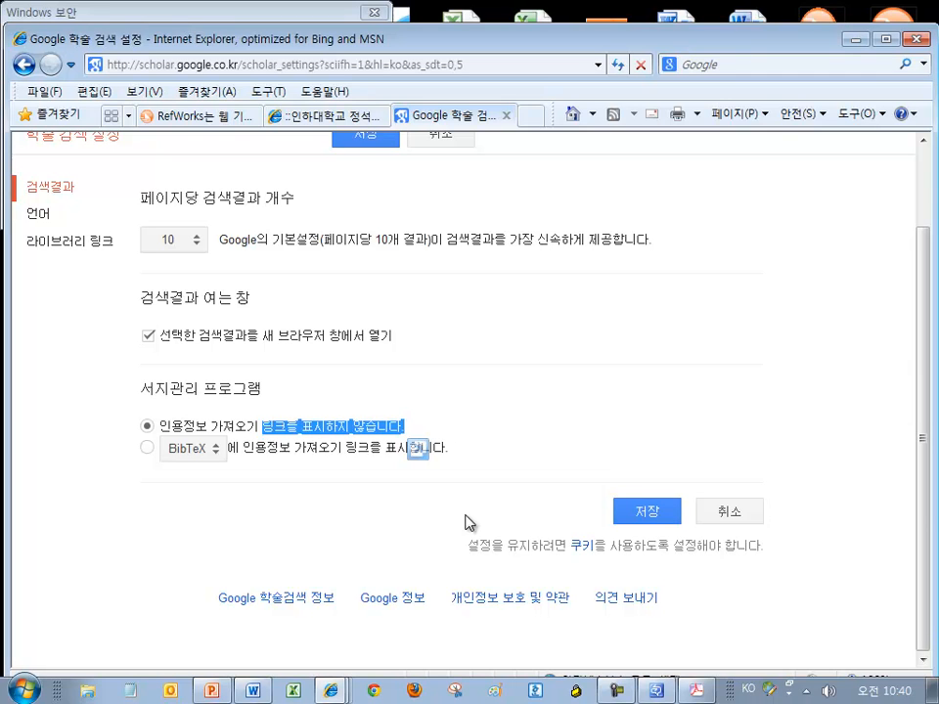
pyautogui.click(26, 65)
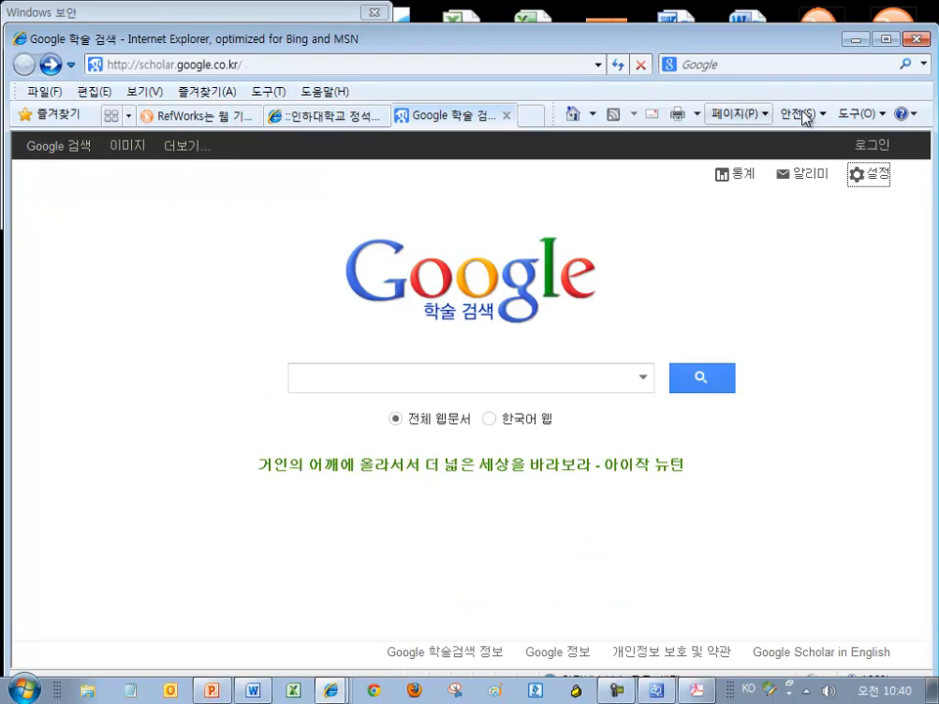
pyautogui.click(879, 176)
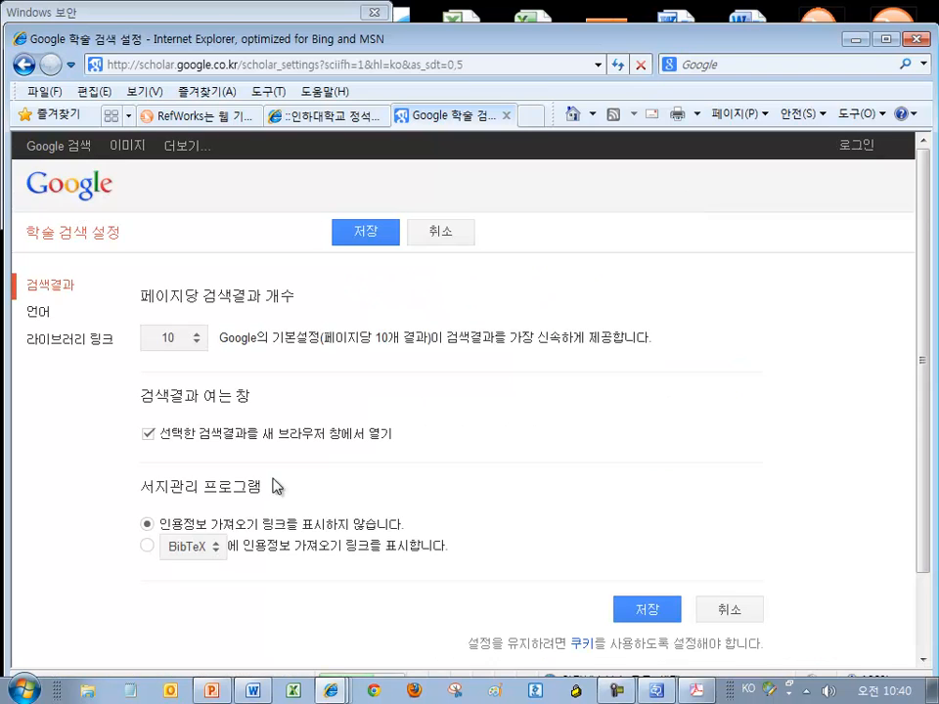
pyautogui.moveTo(263, 487); pyautogui.dragTo(140, 488)
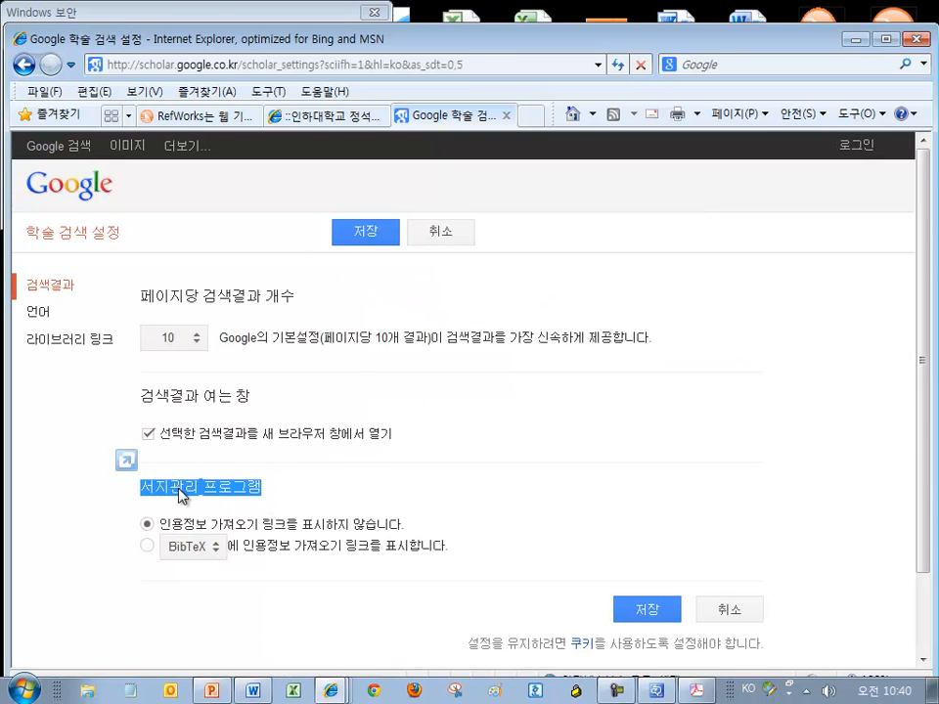
pyautogui.scroll(-2, 302, 448)
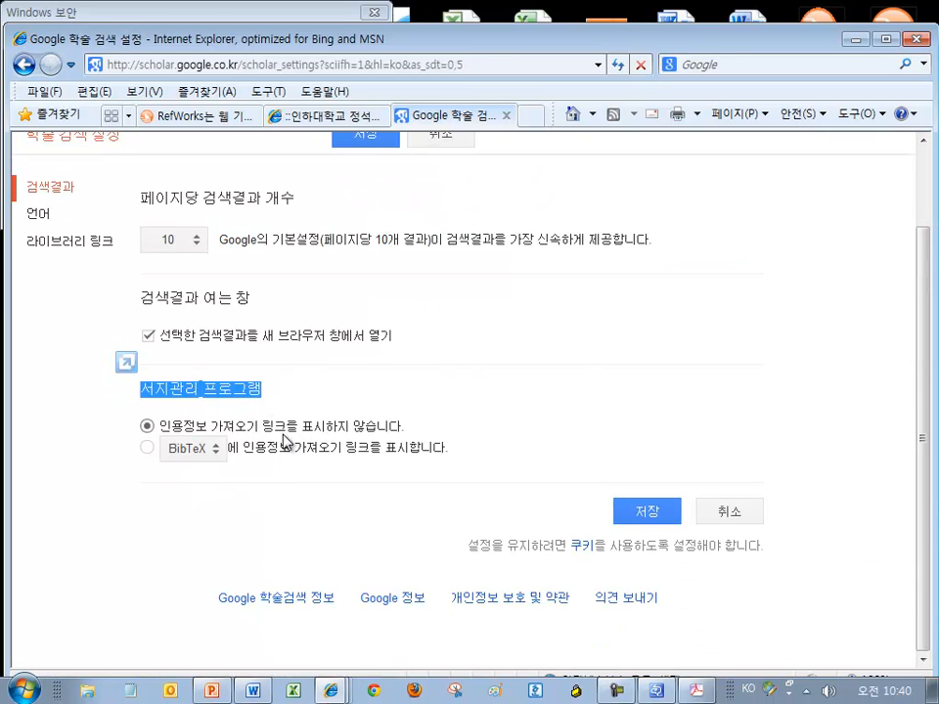
pyautogui.click(304, 430)
pyautogui.moveTo(304, 430); pyautogui.dragTo(403, 428)
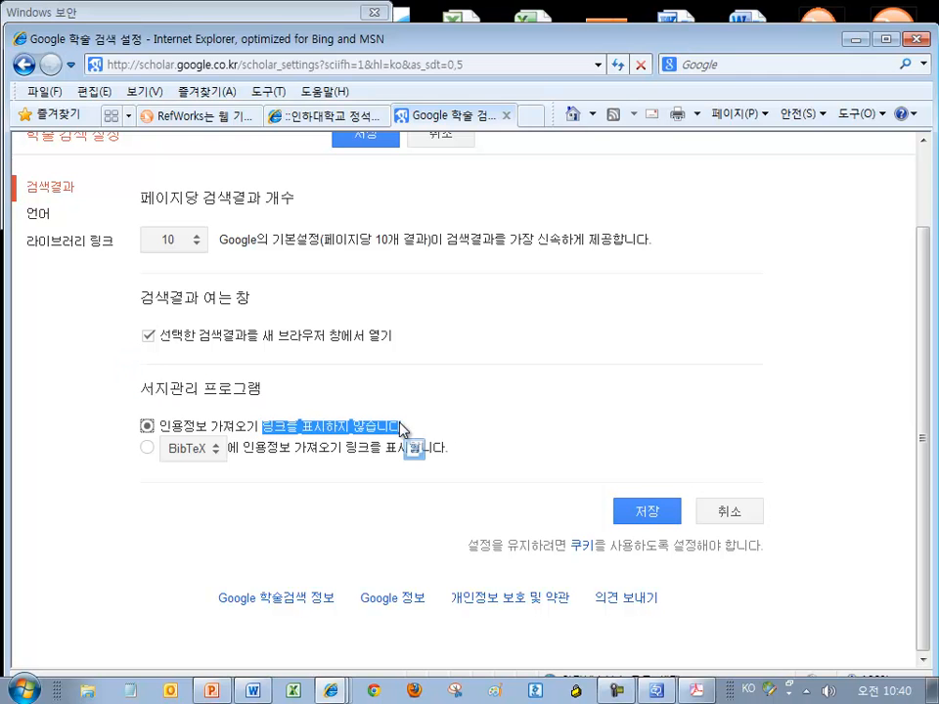
# Choose RefWorks as the bibliography manager and save the settings
pyautogui.click(219, 456)
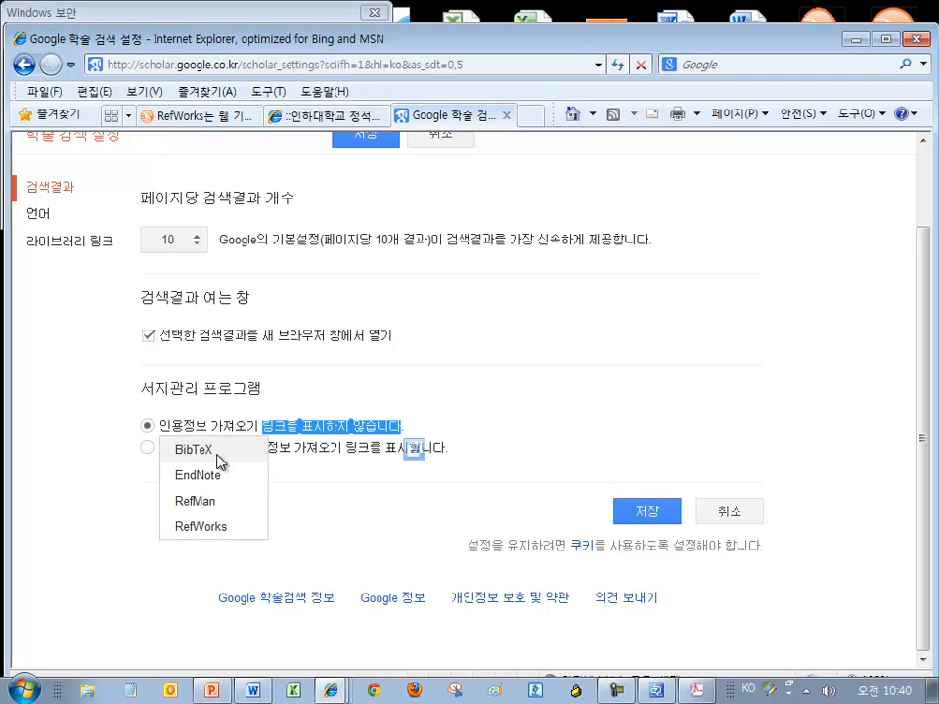
pyautogui.click(219, 529)
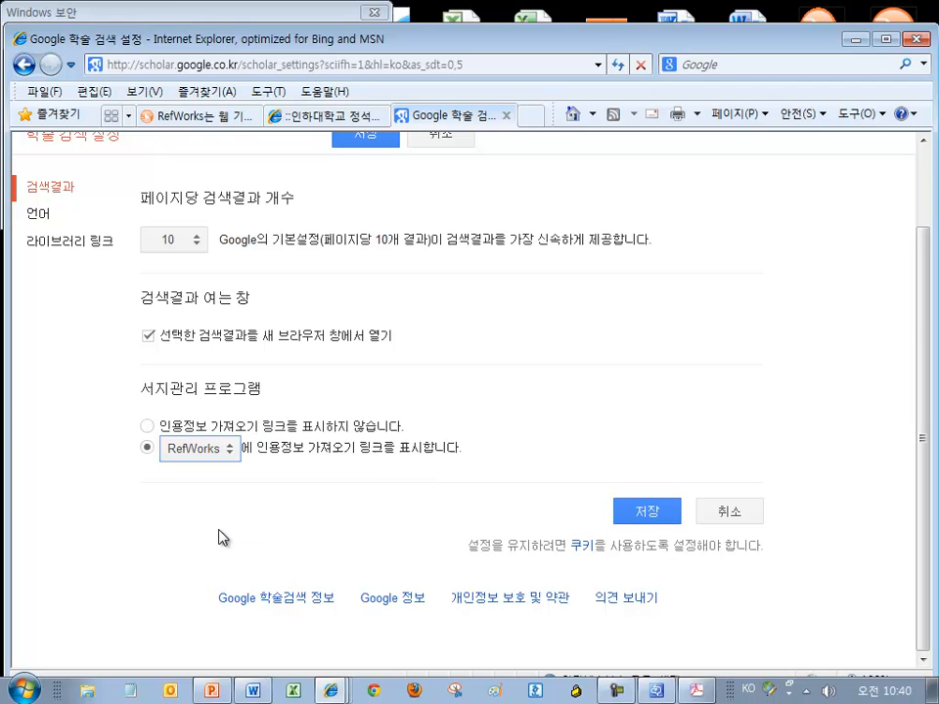
pyautogui.click(646, 512)
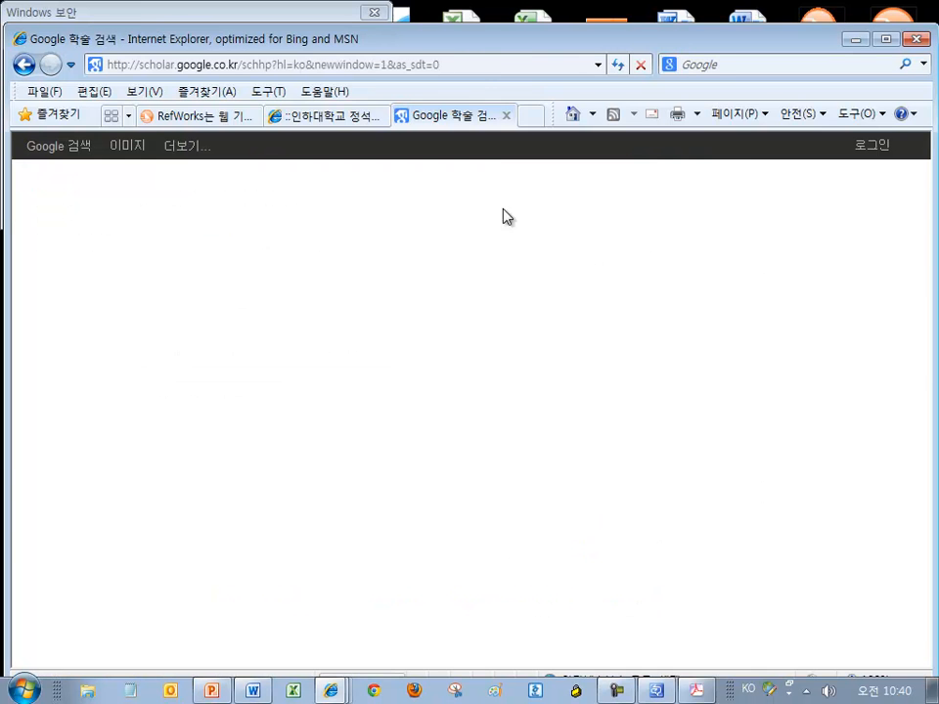
pyautogui.moveTo(469, 47); pyautogui.dragTo(464, 44)
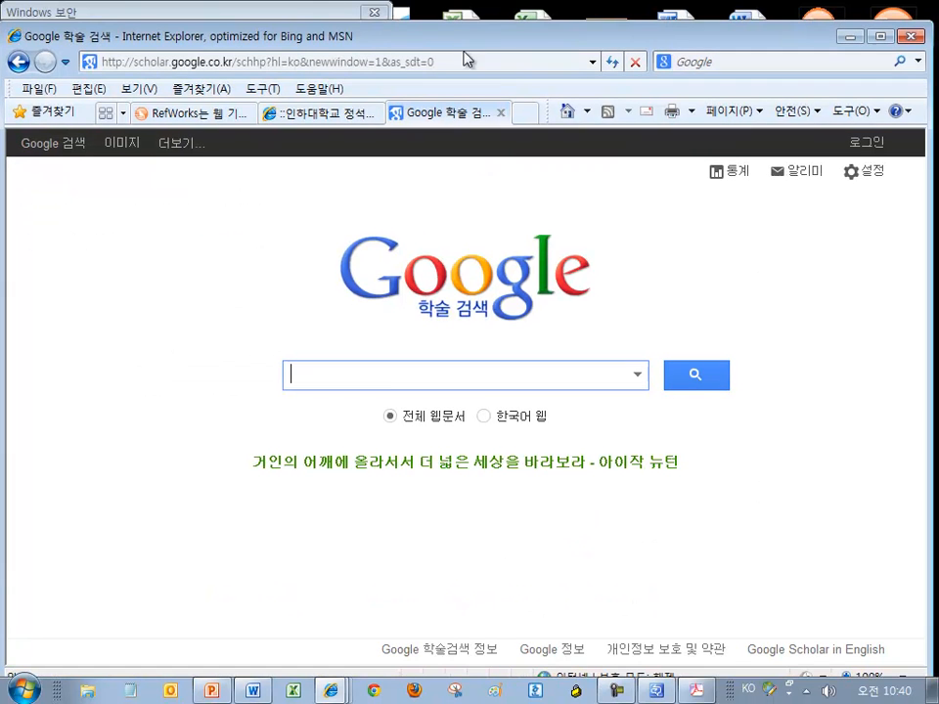
# Search Scholar for the pasted cloud-computing title and import the first result into RefWorks
pyautogui.rightClick(330, 379)
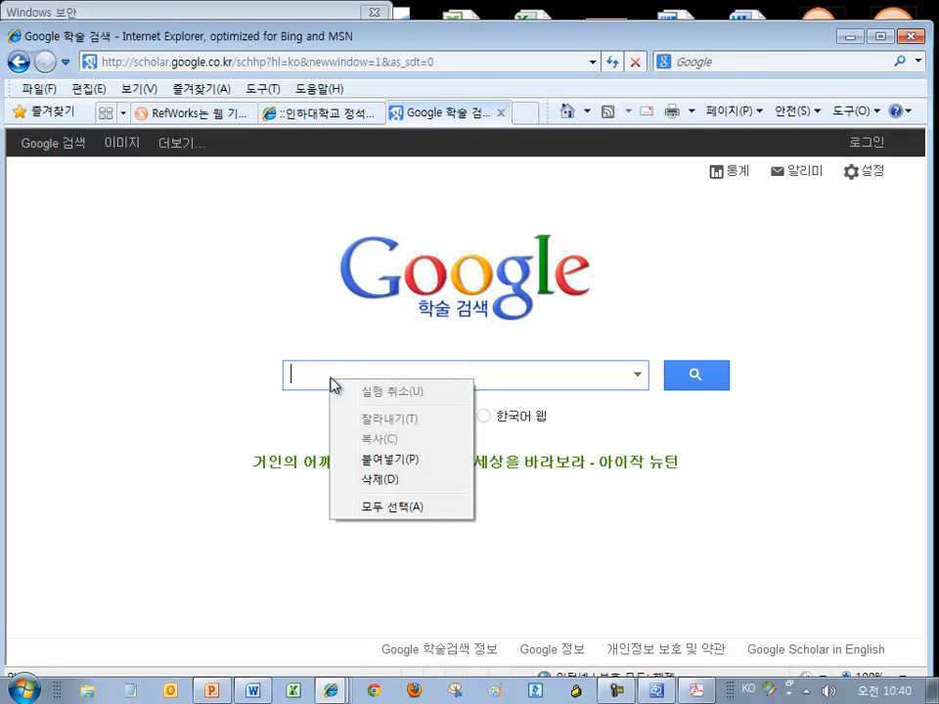
pyautogui.click(422, 463)
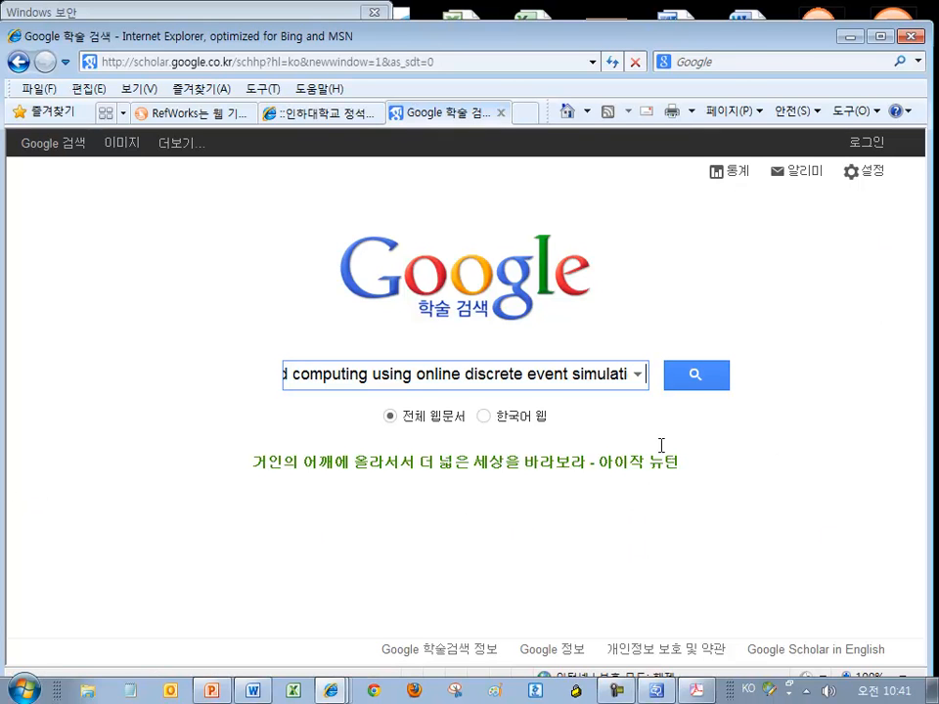
pyautogui.click(697, 374)
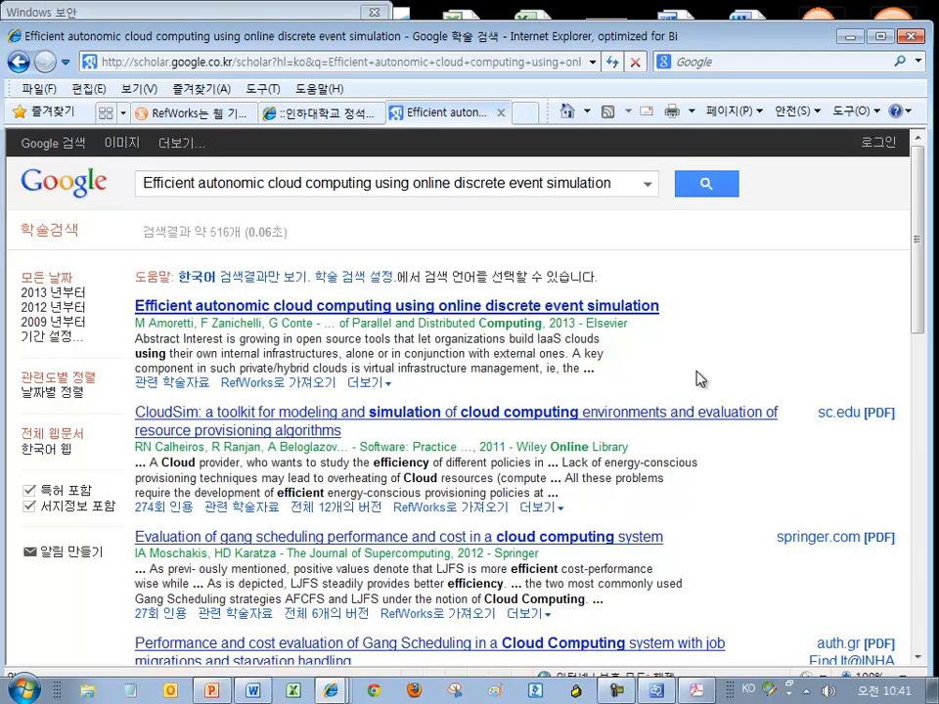
pyautogui.click(294, 384)
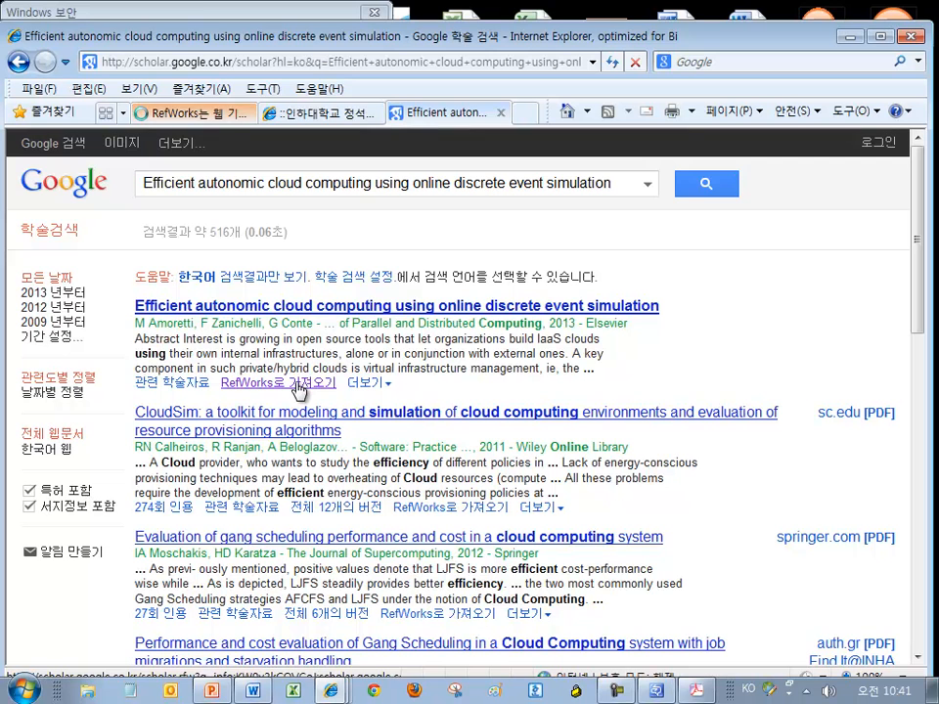
# Switch to the RefWorks tab, maximize the window, and dismiss the 1-reference import message
pyautogui.click(210, 115)
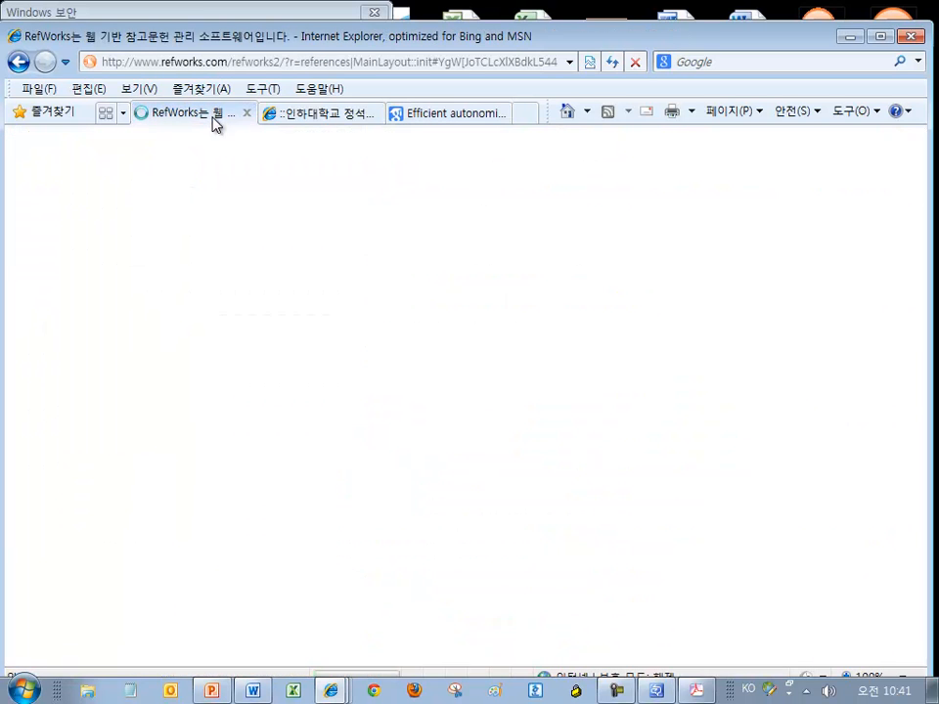
pyautogui.doubleClick(268, 36)
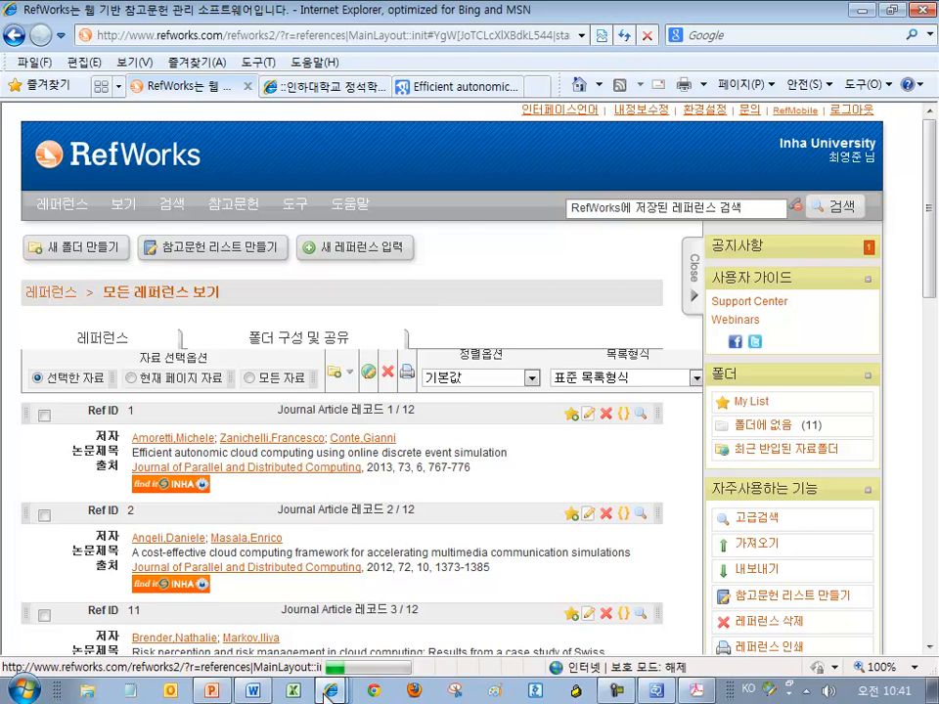
pyautogui.moveTo(328, 692)
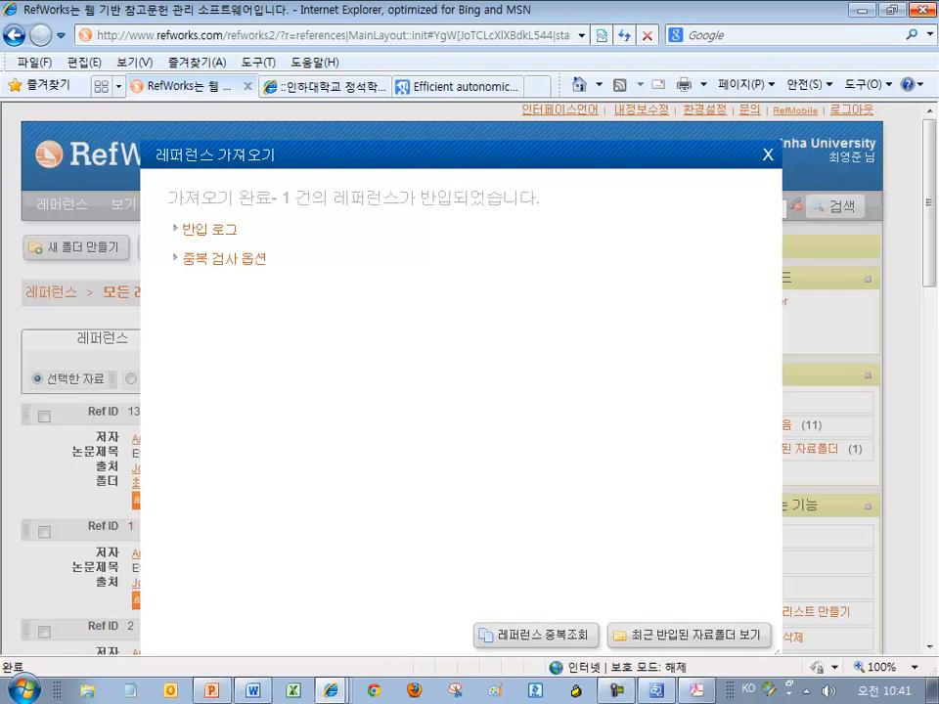
pyautogui.click(768, 154)
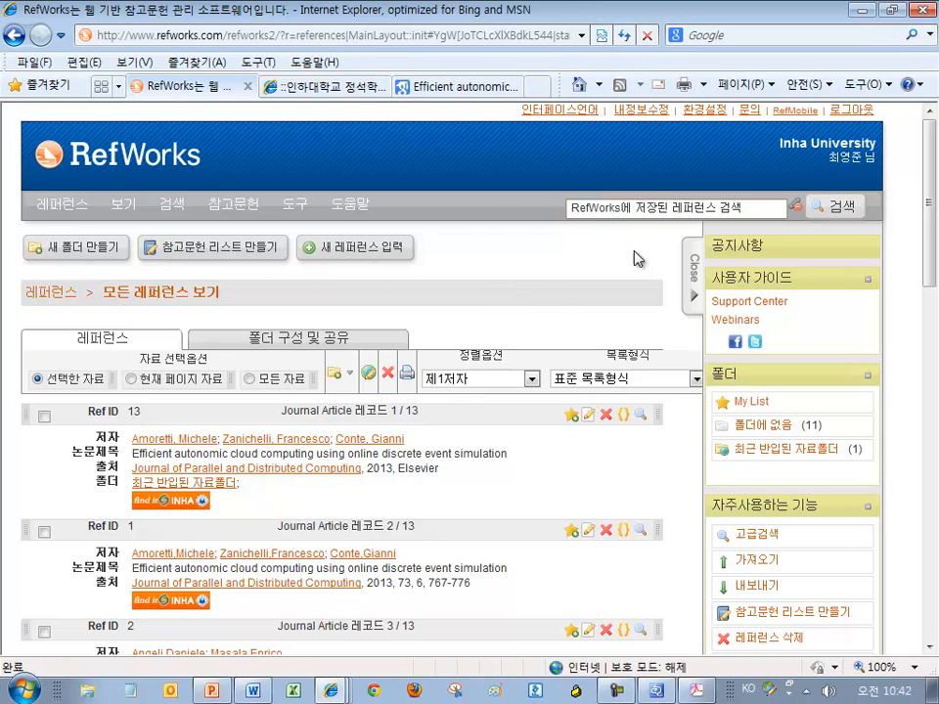
# Search the stored RefWorks references for 'science' to list the 11 matching references
pyautogui.click(653, 209)
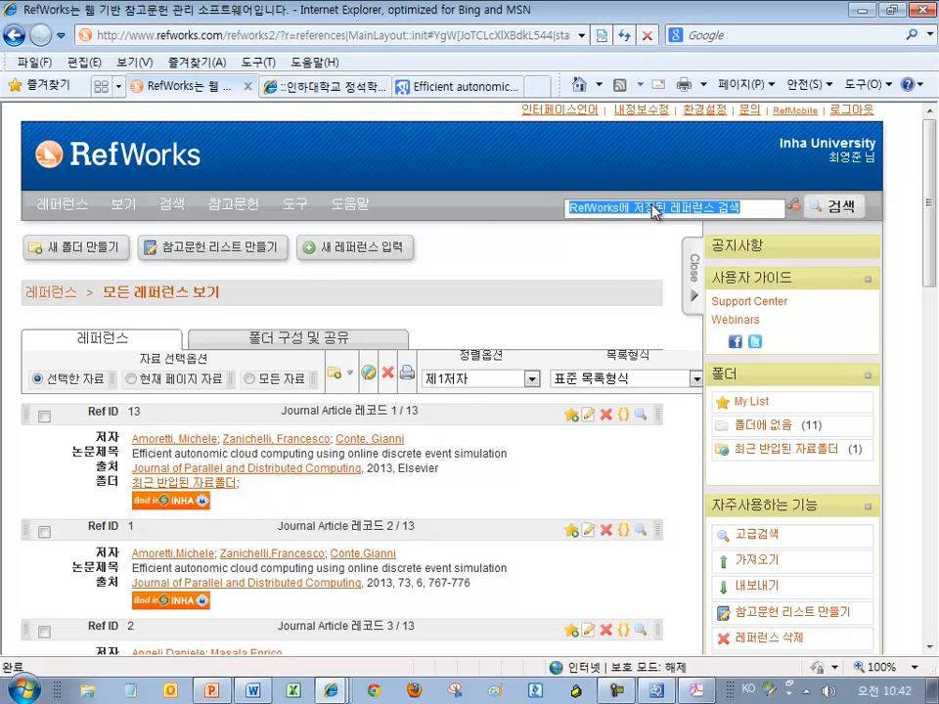
pyautogui.write('s')
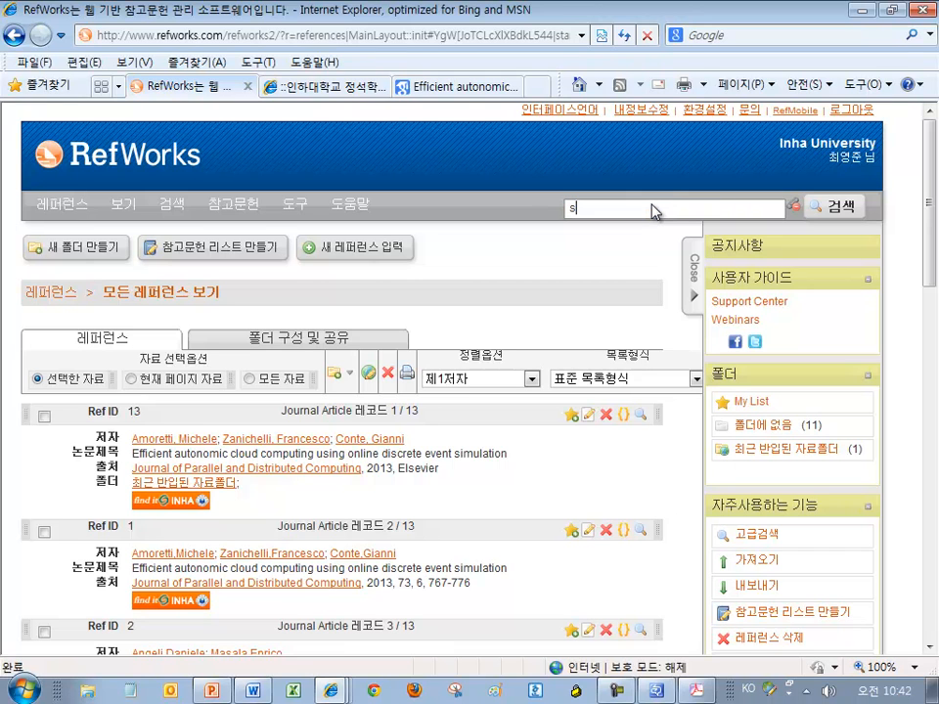
pyautogui.write('cience')
pyautogui.click(841, 209)
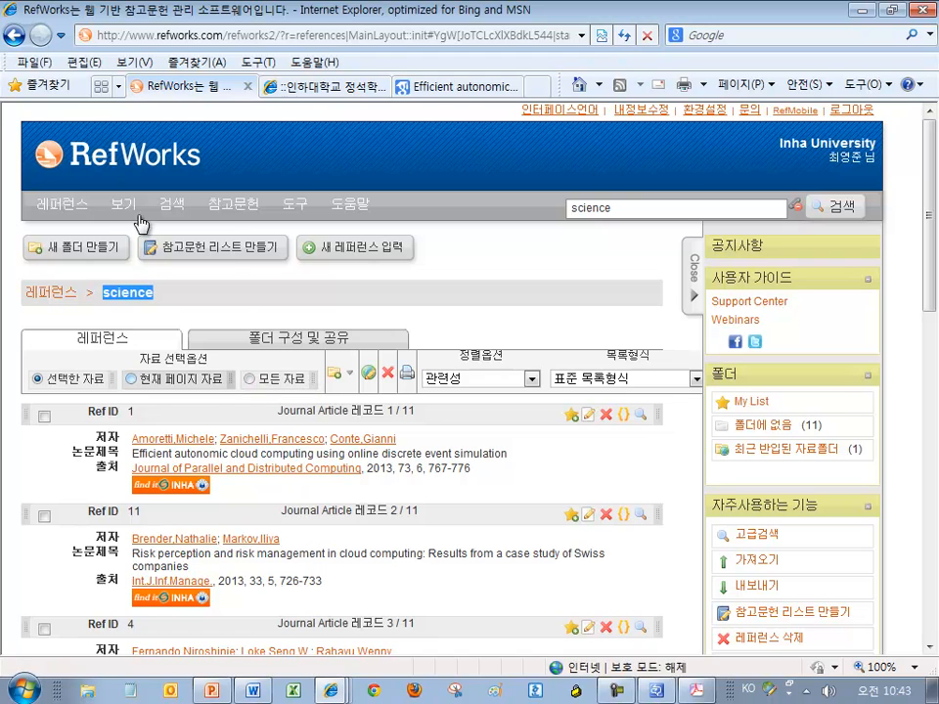
# Create an empty RefWorks folder named 'Science', then open a Windows Explorer window
pyautogui.moveTo(74, 205)
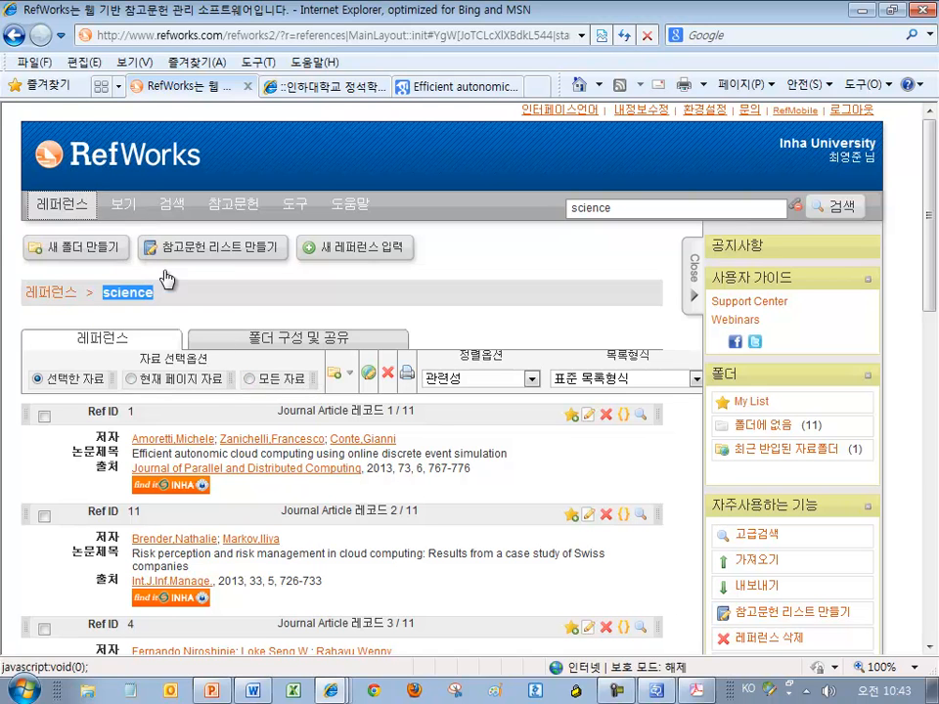
pyautogui.click(187, 273)
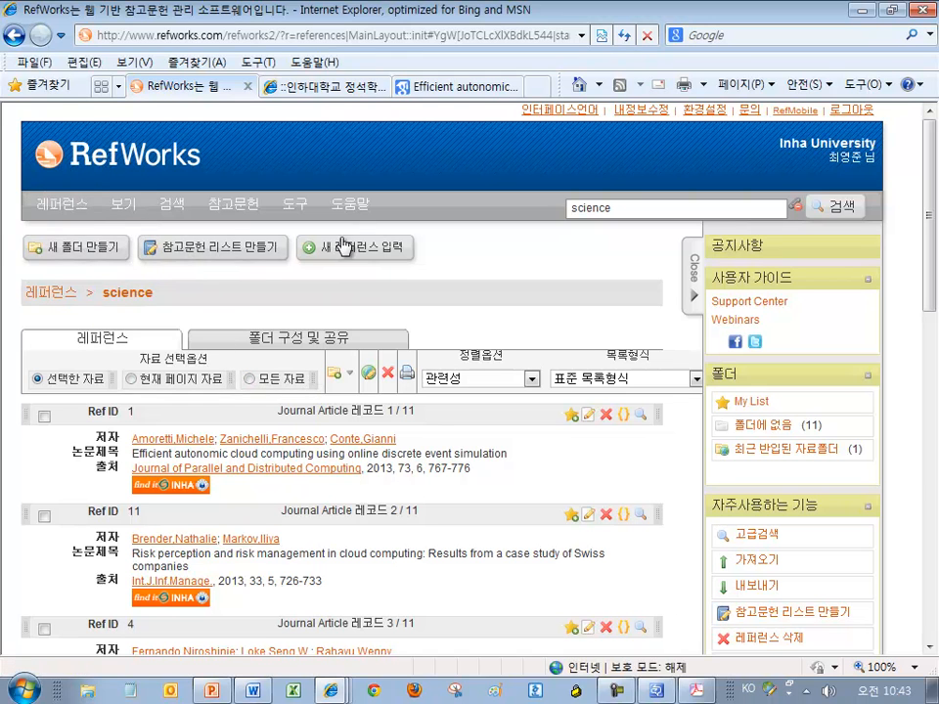
pyautogui.click(98, 256)
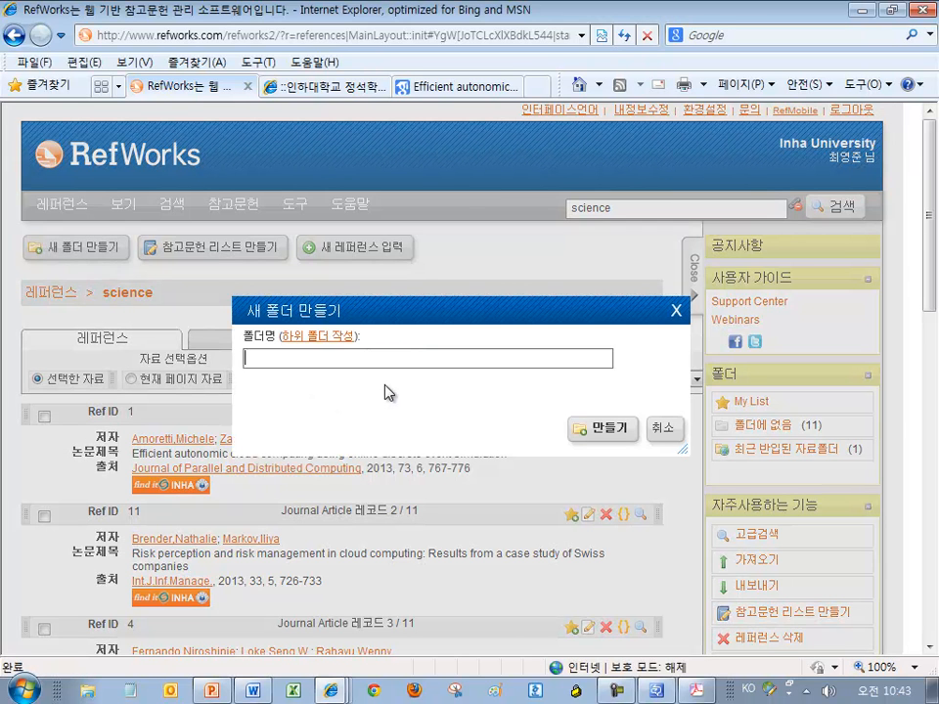
pyautogui.write('Science')
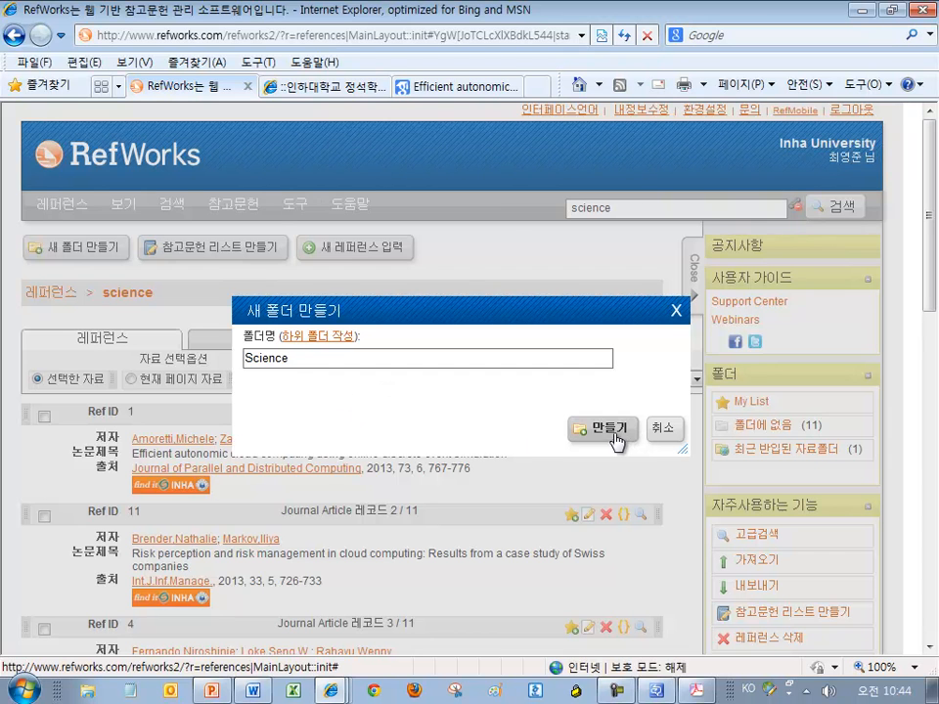
pyautogui.click(582, 430)
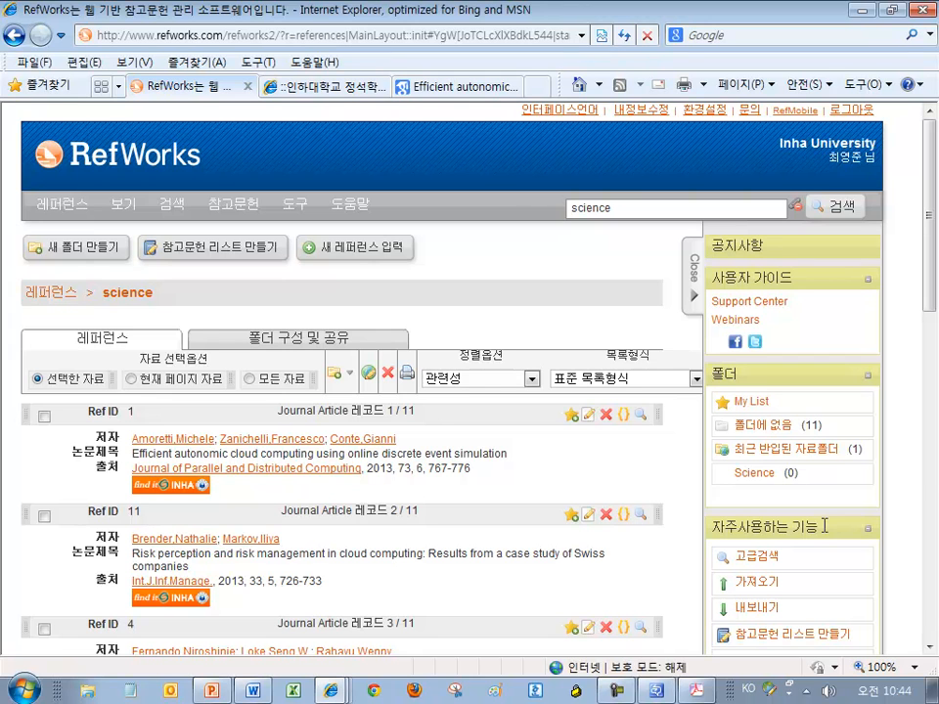
pyautogui.click(94, 691)
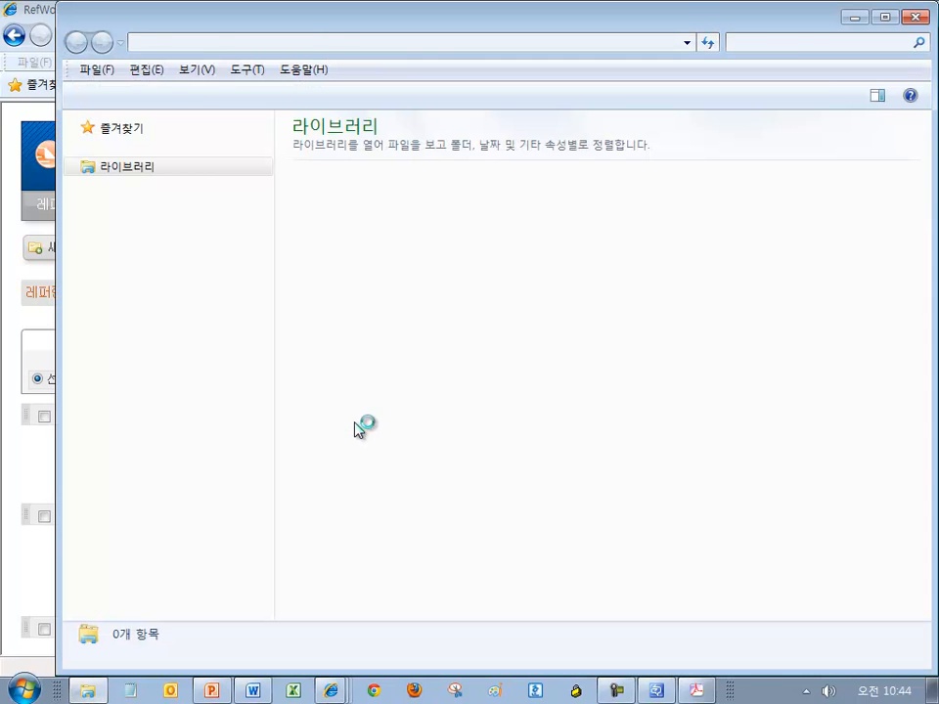
pyautogui.click(109, 152)
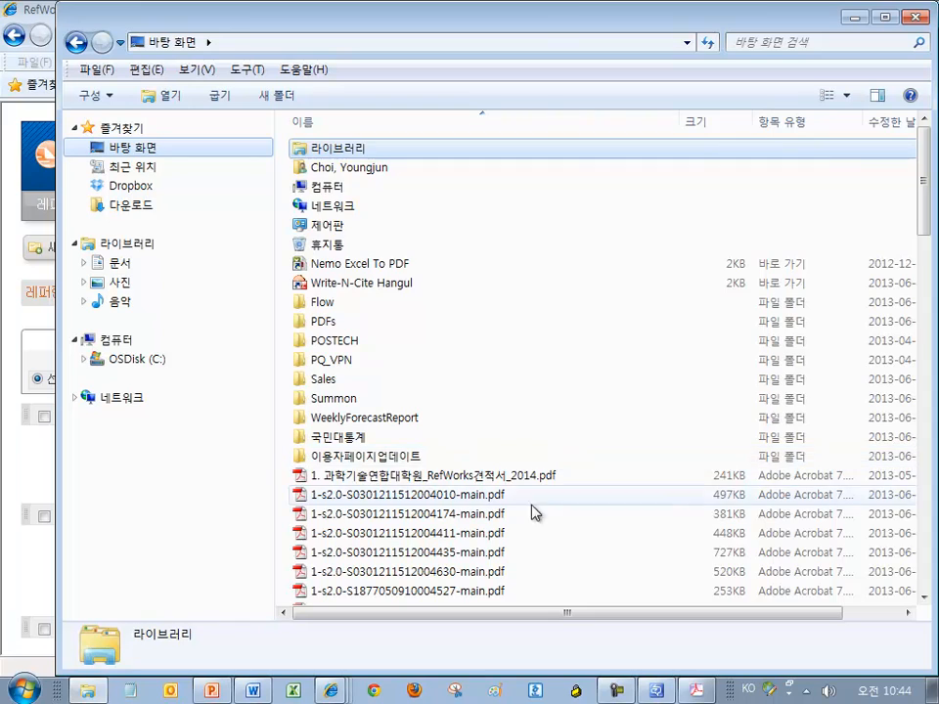
pyautogui.click(548, 515)
pyautogui.scroll(-10, 551, 499)
pyautogui.scroll(3, 533, 470)
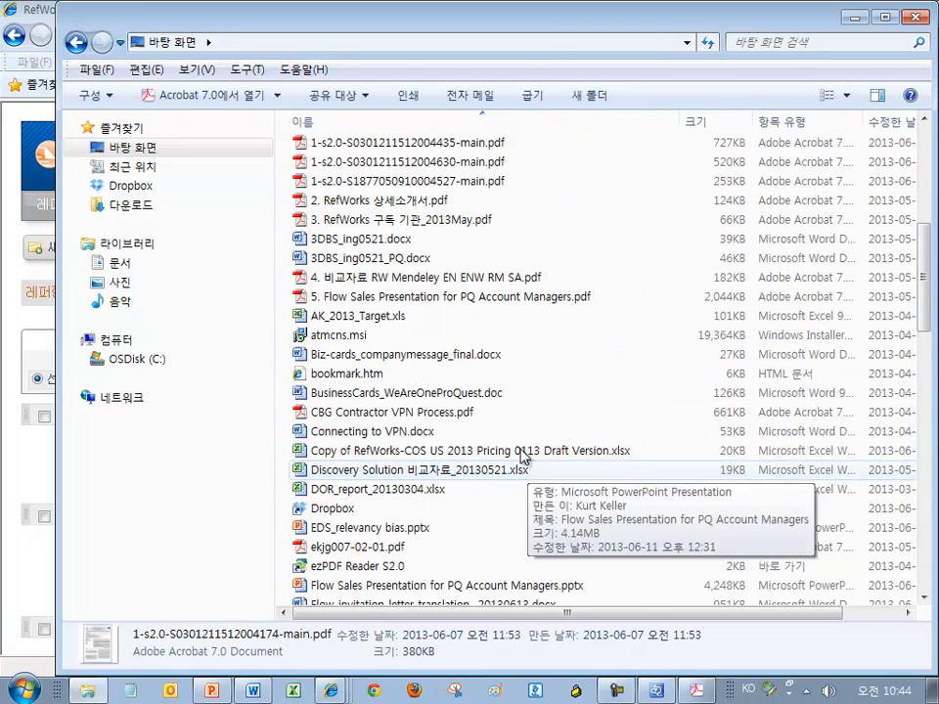
pyautogui.click(437, 183)
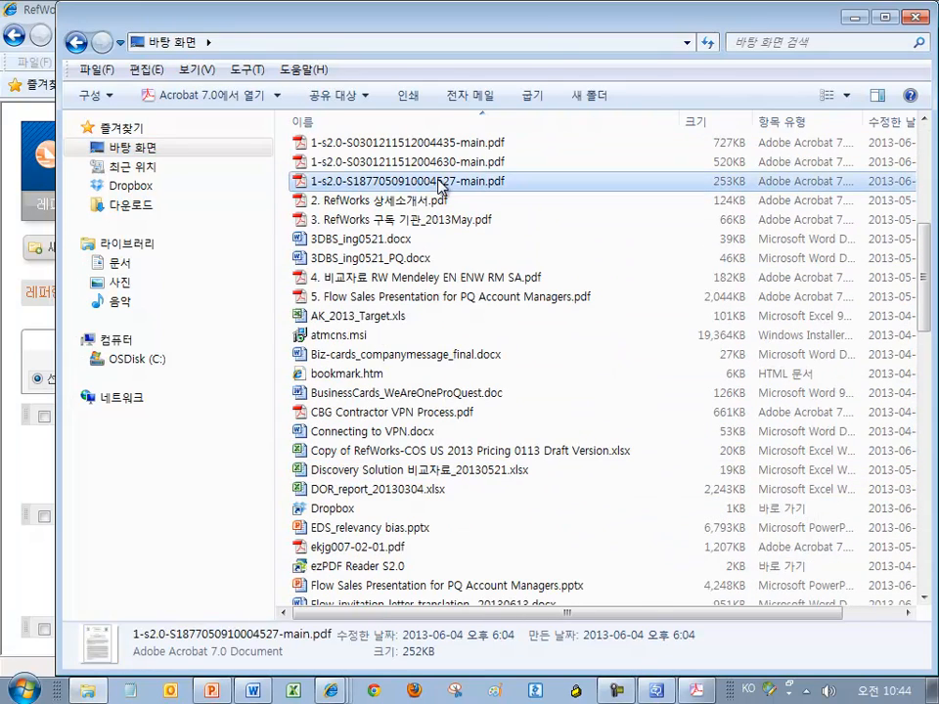
pyautogui.moveTo(437, 183); pyautogui.dragTo(529, 256)
pyautogui.click(916, 16)
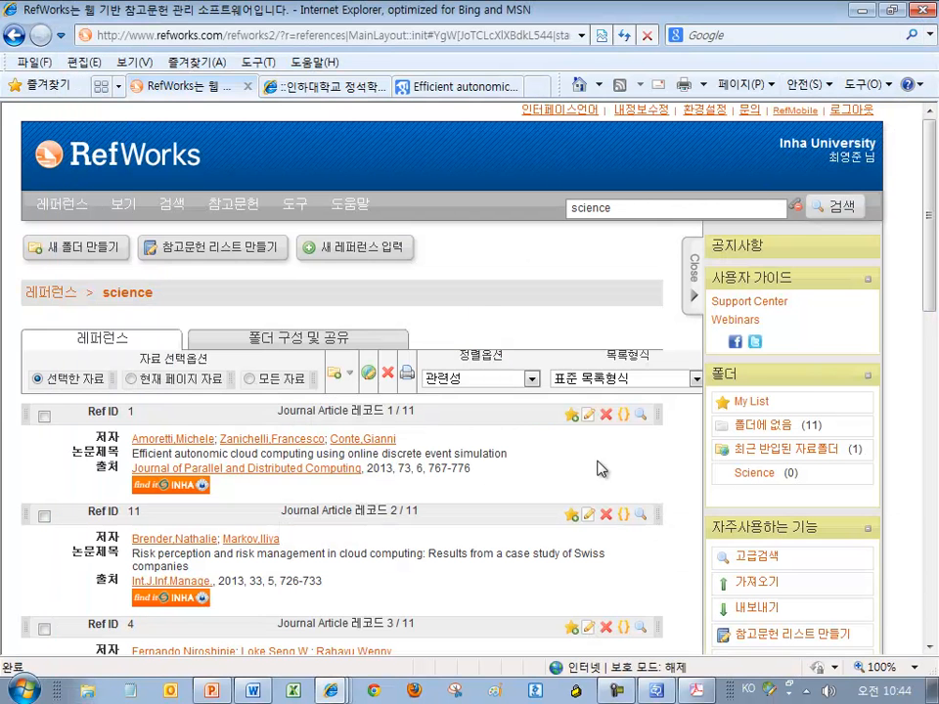
# File all 11 'science' search results into the Science folder using the all-references option
pyautogui.scroll(-1, 587, 446)
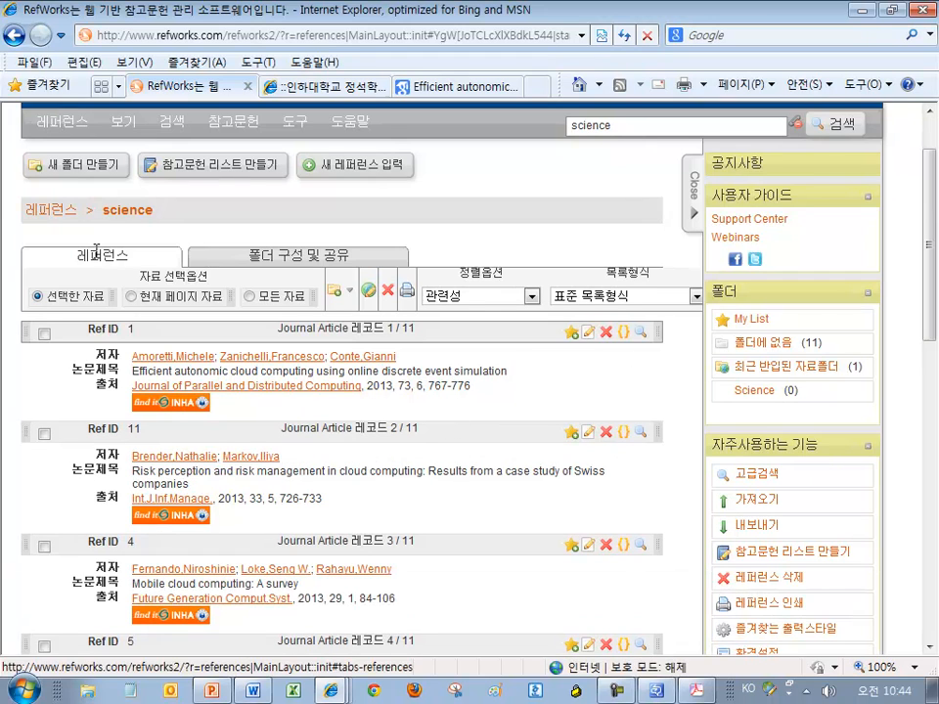
pyautogui.moveTo(150, 274); pyautogui.dragTo(209, 277)
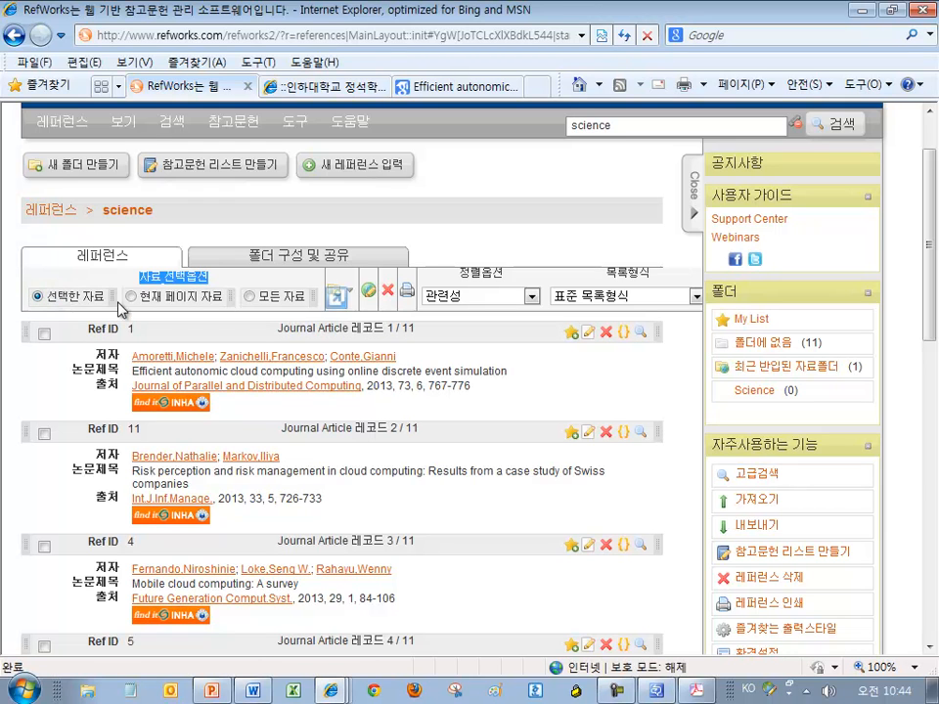
pyautogui.click(286, 307)
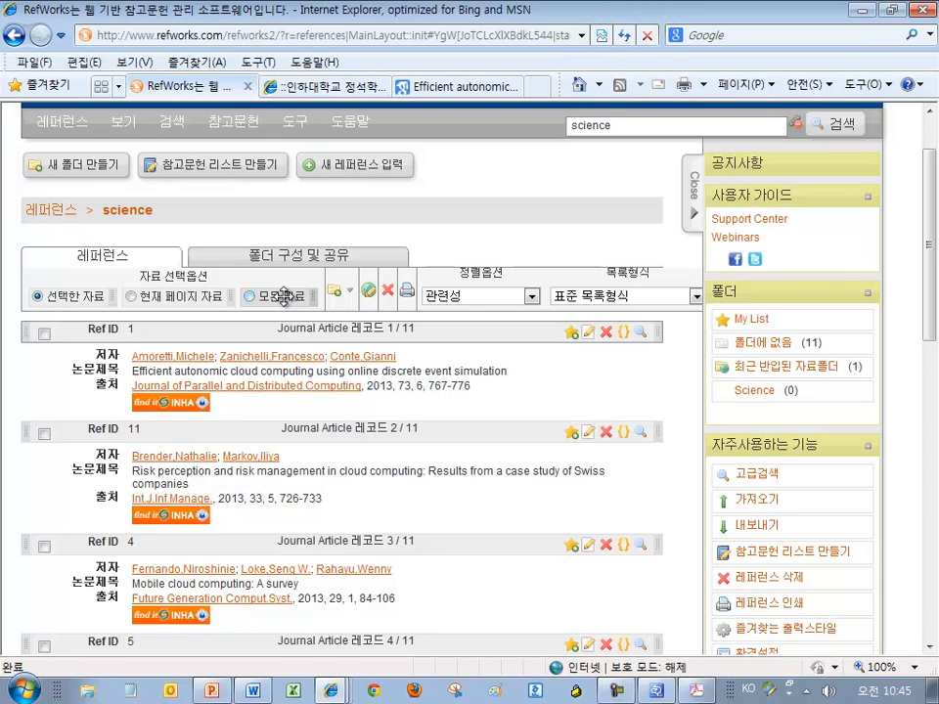
pyautogui.click(251, 297)
pyautogui.moveTo(283, 297); pyautogui.dragTo(729, 399)
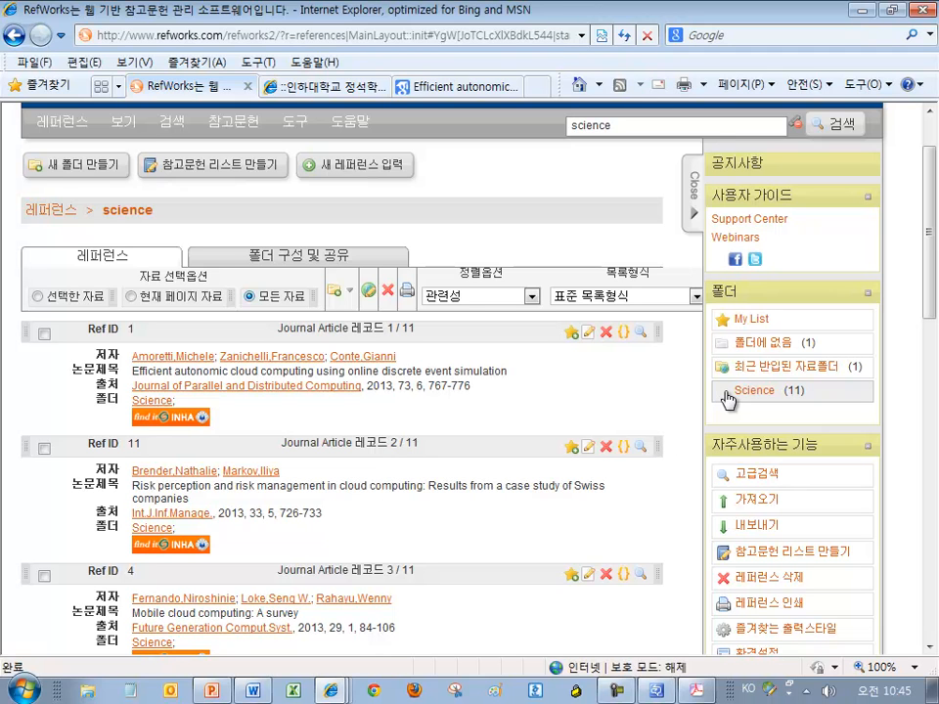
pyautogui.click(43, 448)
# Mark the Ref ID 1 and Ref ID 11 references and drag them toward the folders
pyautogui.click(43, 335)
pyautogui.moveTo(59, 354); pyautogui.dragTo(109, 246)
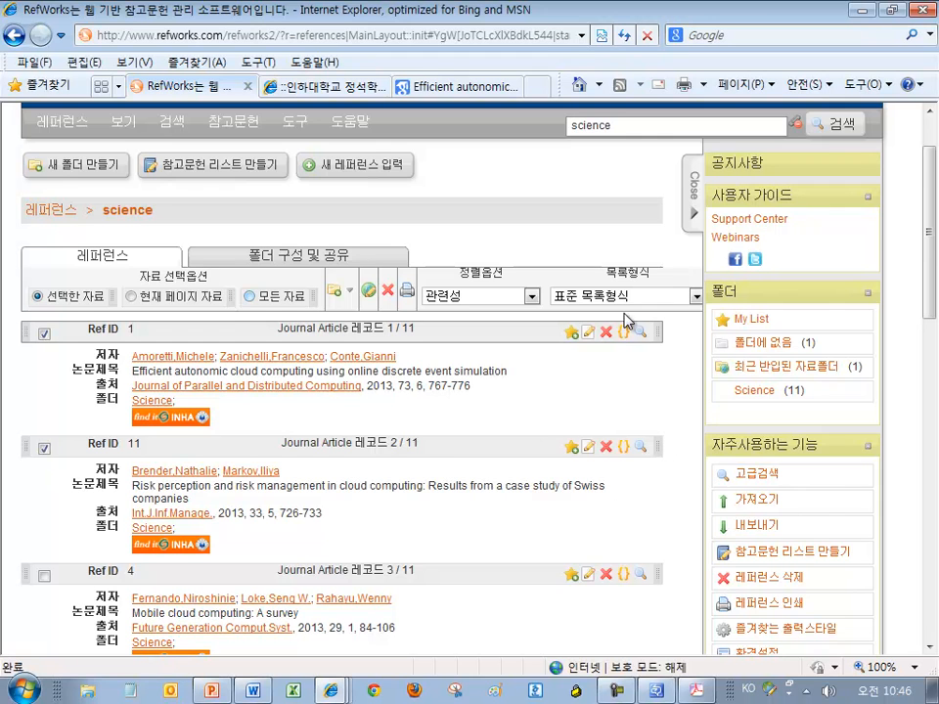
pyautogui.scroll(-1, 636, 362)
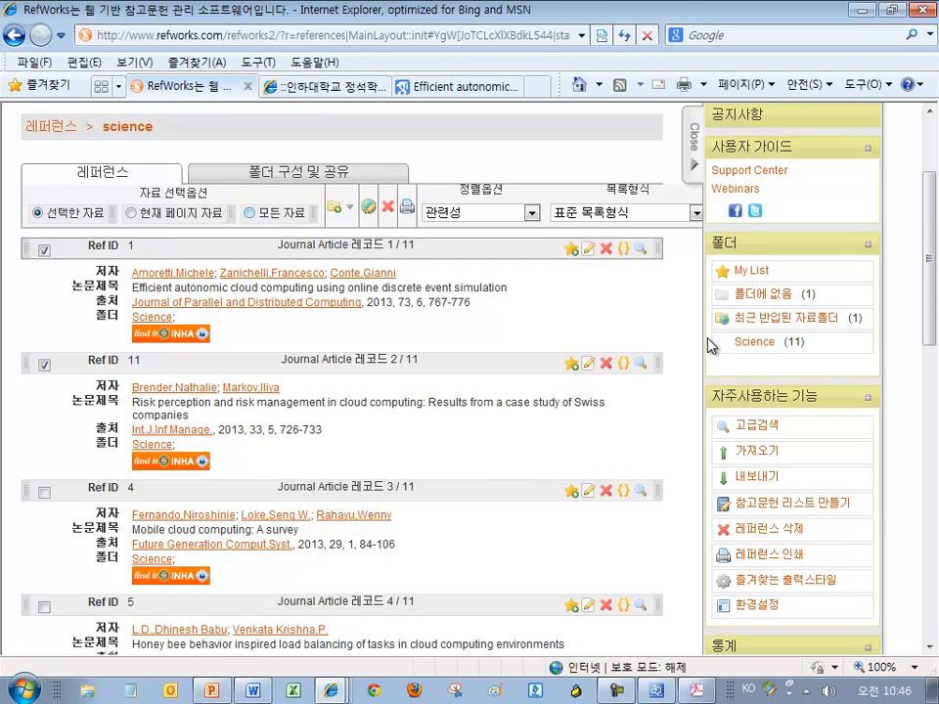
# Create a subfolder named 국내문헌 inside the Science folder
pyautogui.click(724, 348)
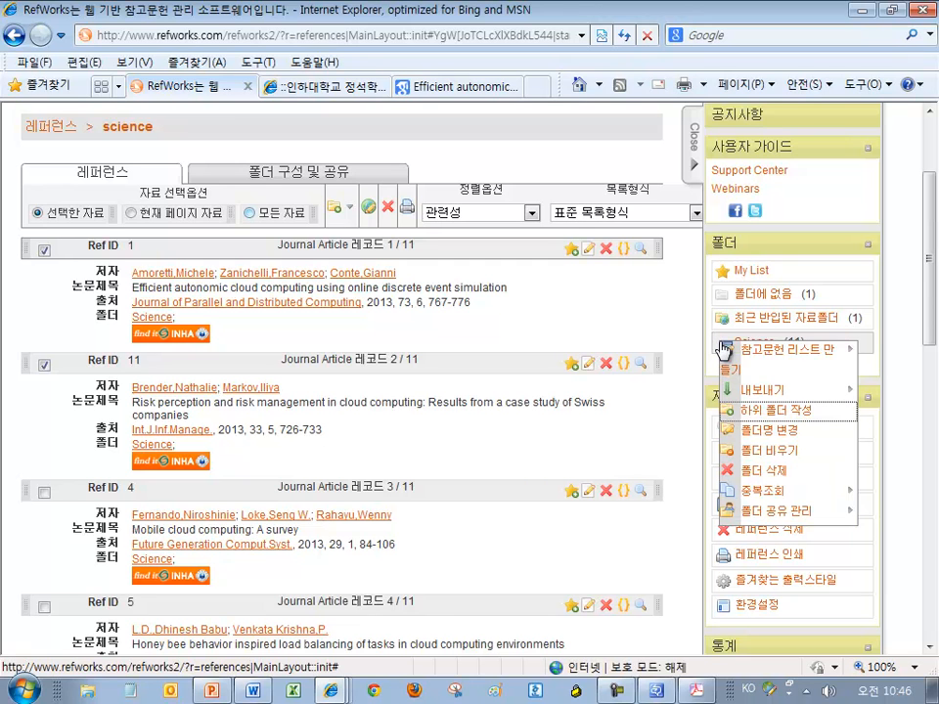
pyautogui.click(746, 416)
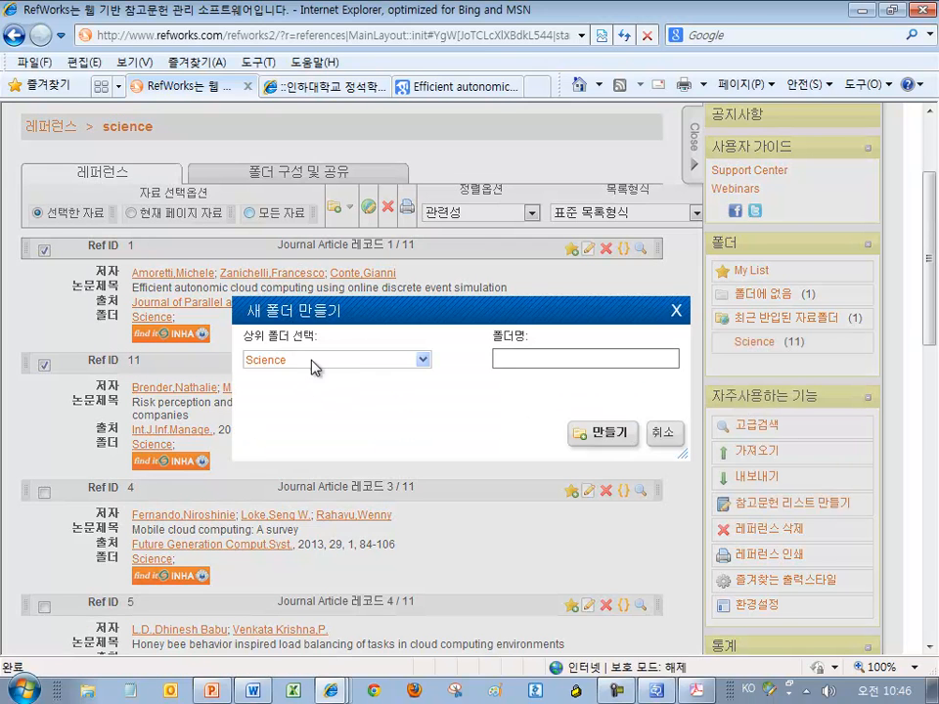
pyautogui.click(564, 362)
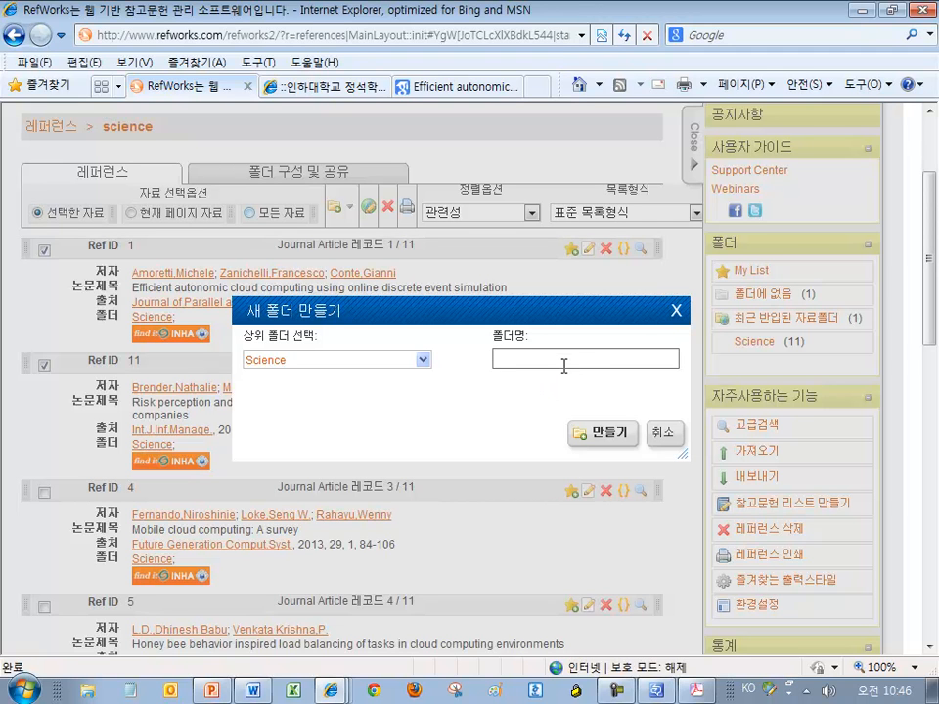
pyautogui.write('ㄱ')
pyautogui.write('국립')
pyautogui.write('문헌')
pyautogui.click(602, 438)
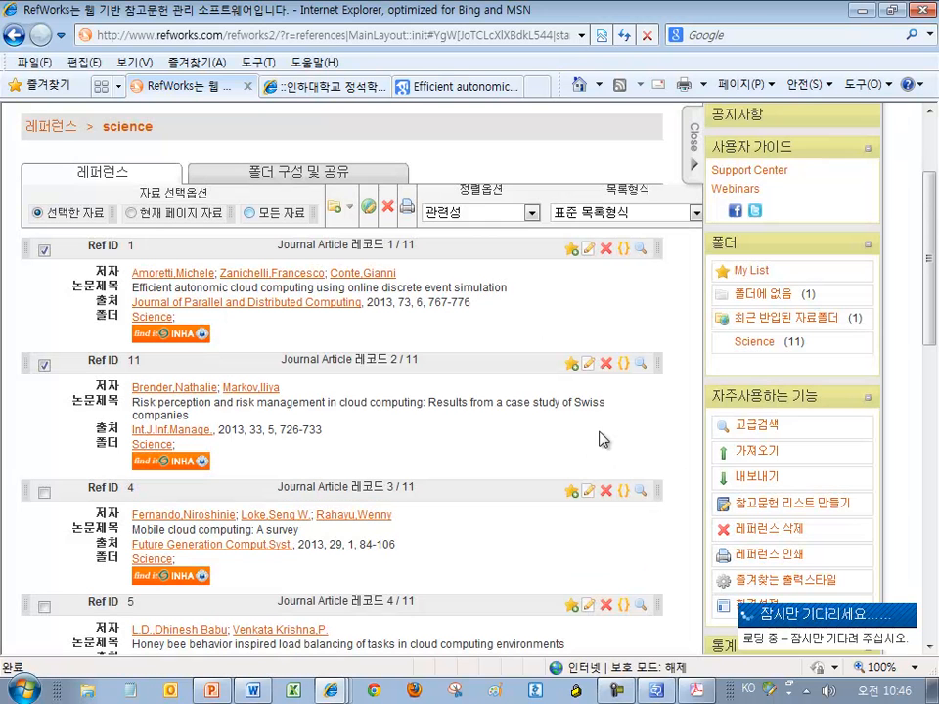
# Expand the Science folder to reveal the empty 국내문헌 subfolder
pyautogui.click(722, 344)
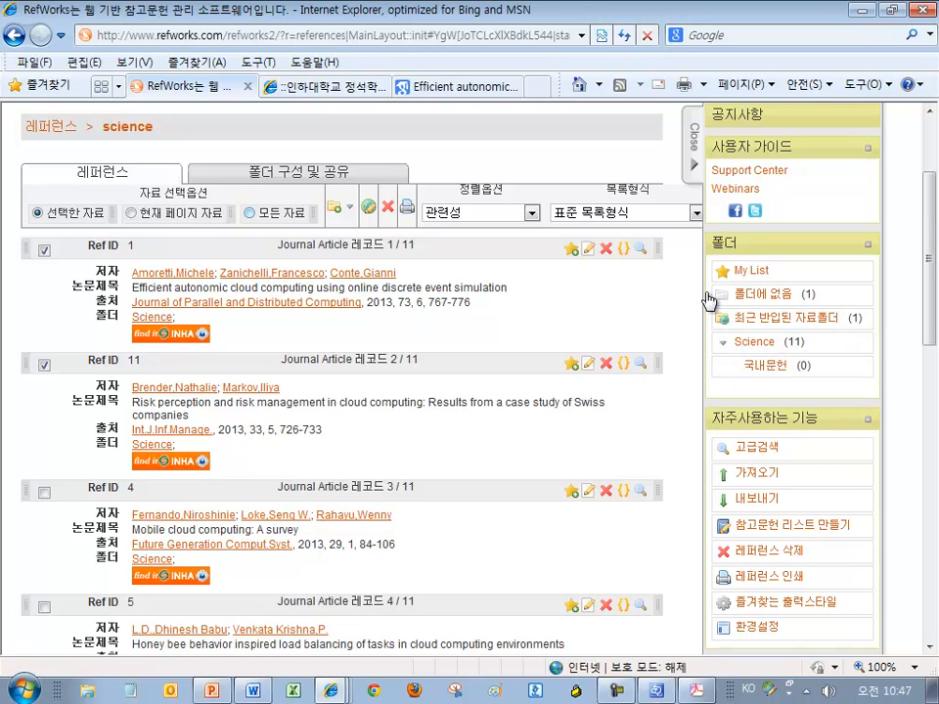
pyautogui.click(724, 346)
pyautogui.click(724, 346)
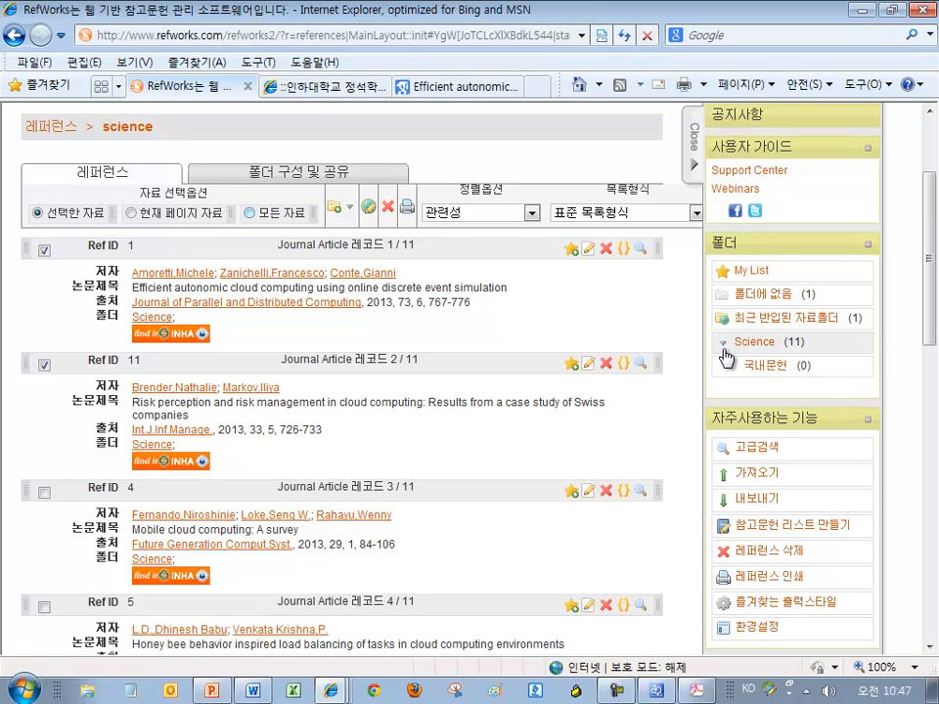
pyautogui.click(724, 347)
pyautogui.click(724, 346)
pyautogui.click(724, 346)
pyautogui.click(724, 346)
pyautogui.scroll(3, 629, 277)
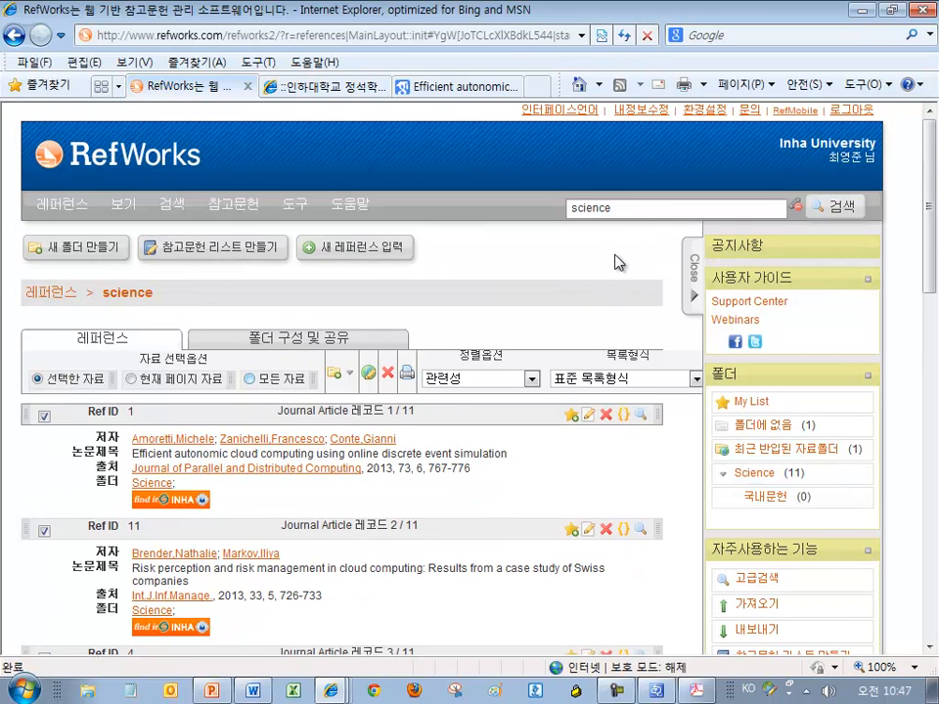
# Replace the search term with 'riss' and run the search, dismissing the tray flyout
pyautogui.moveTo(628, 206); pyautogui.dragTo(510, 211)
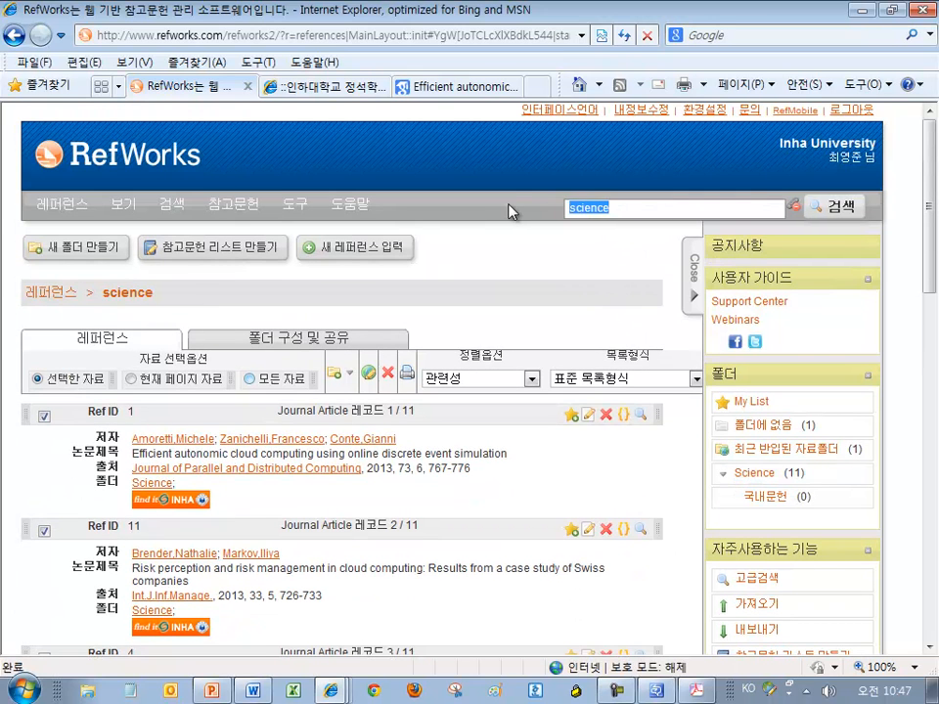
pyautogui.write('기')
pyautogui.write('ss')
pyautogui.press('Return')
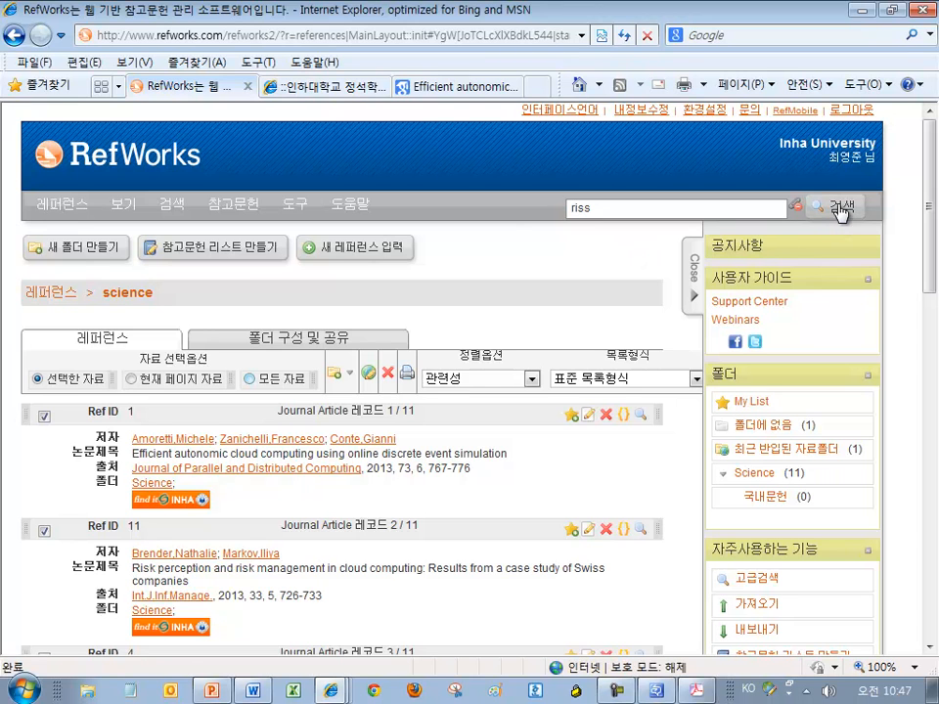
pyautogui.click(840, 209)
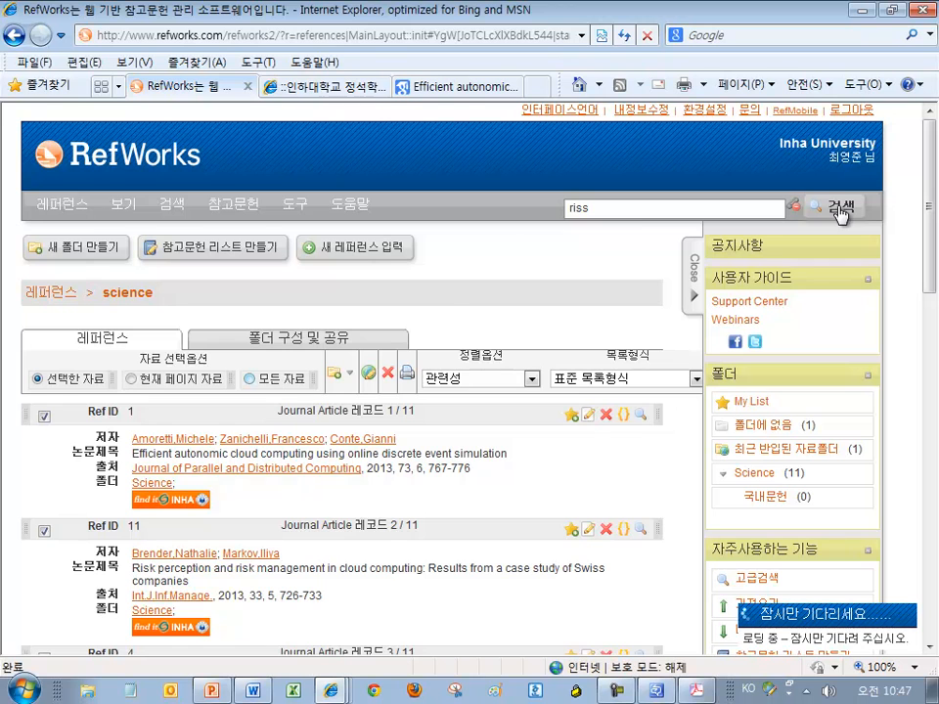
pyautogui.click(807, 692)
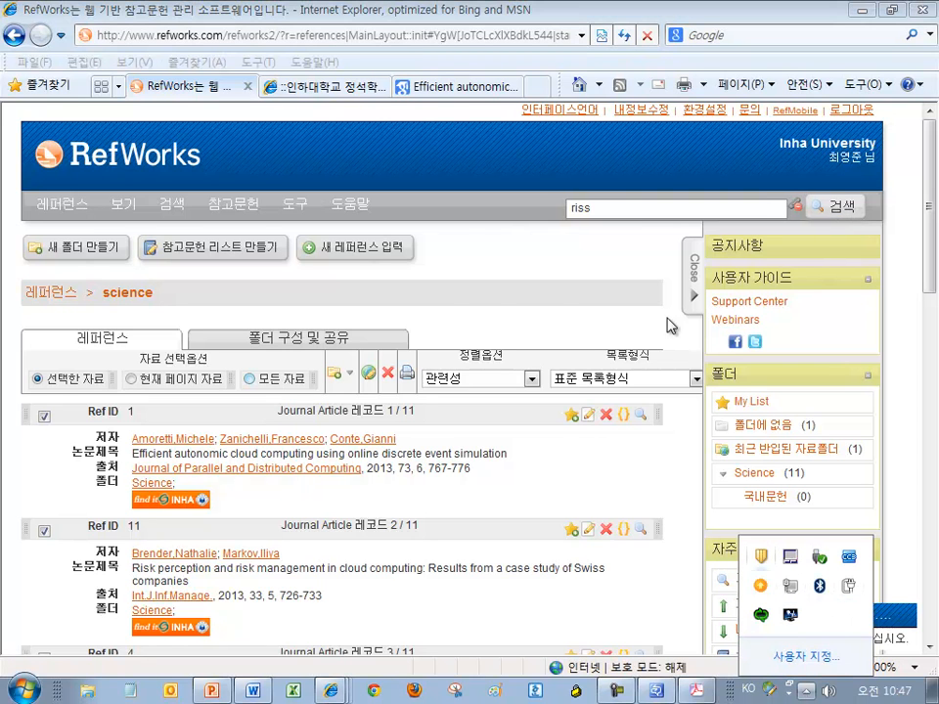
pyautogui.click(629, 254)
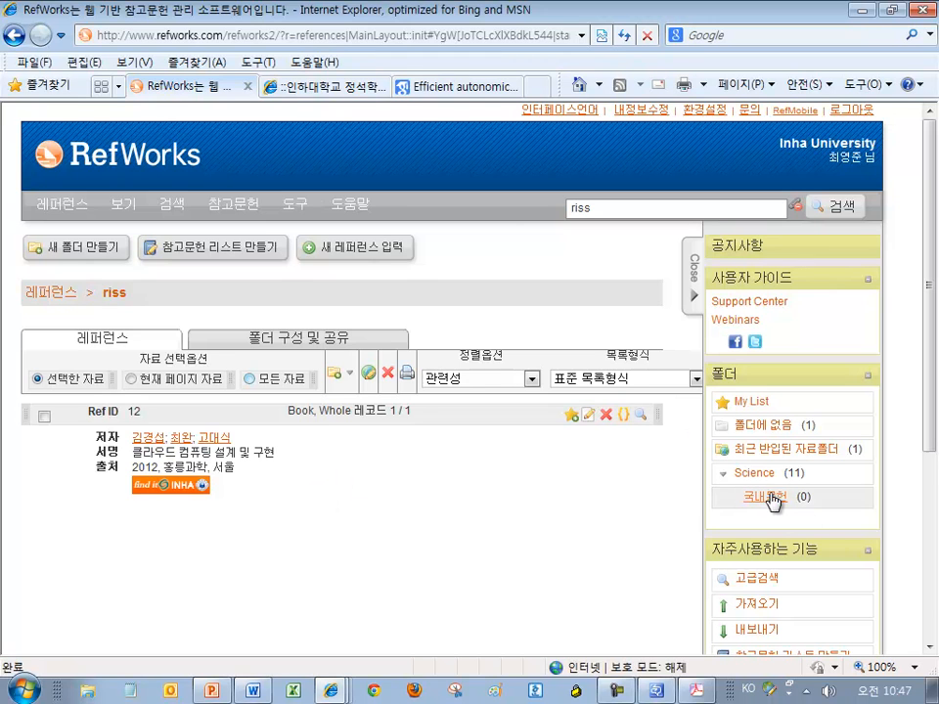
# Move the Ref ID 12 riss book record into the 국내문헌 folder
pyautogui.click(283, 379)
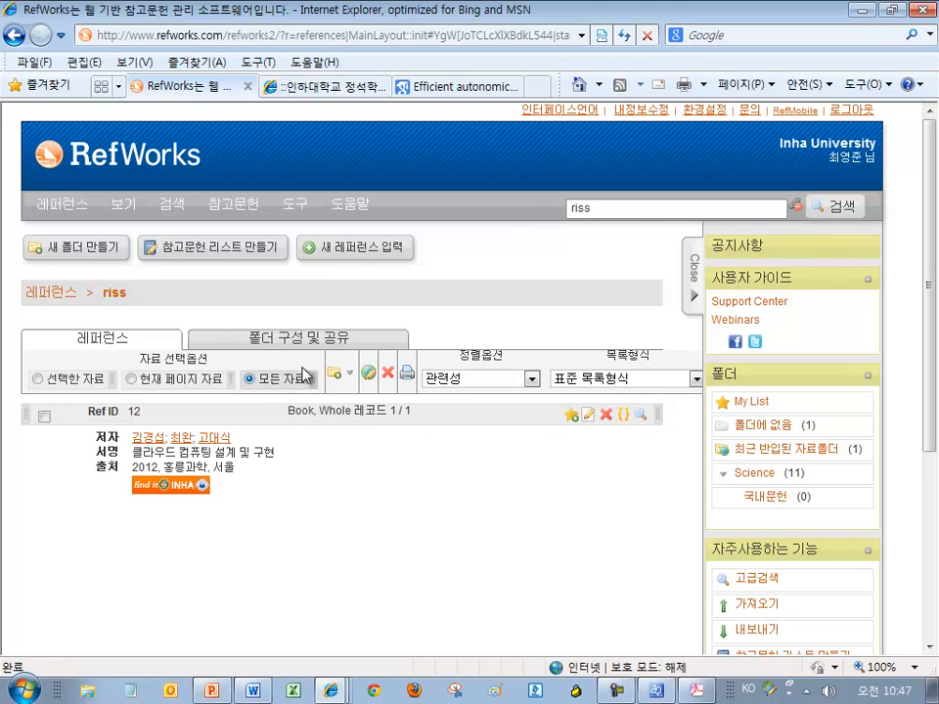
pyautogui.moveTo(462, 419); pyautogui.dragTo(755, 499)
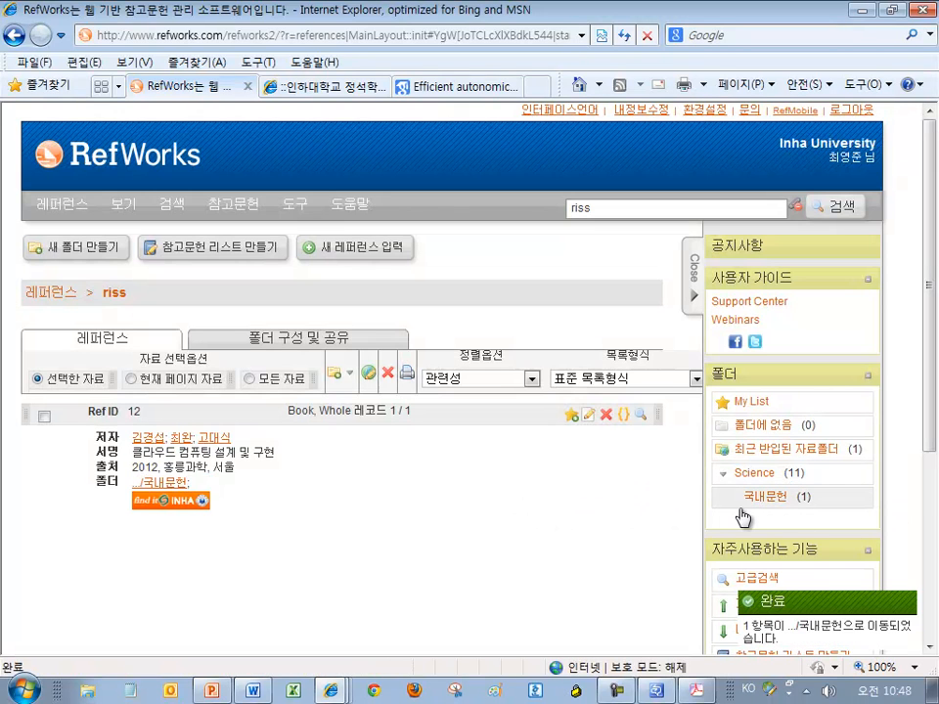
pyautogui.click(268, 379)
pyautogui.moveTo(422, 420); pyautogui.dragTo(372, 489)
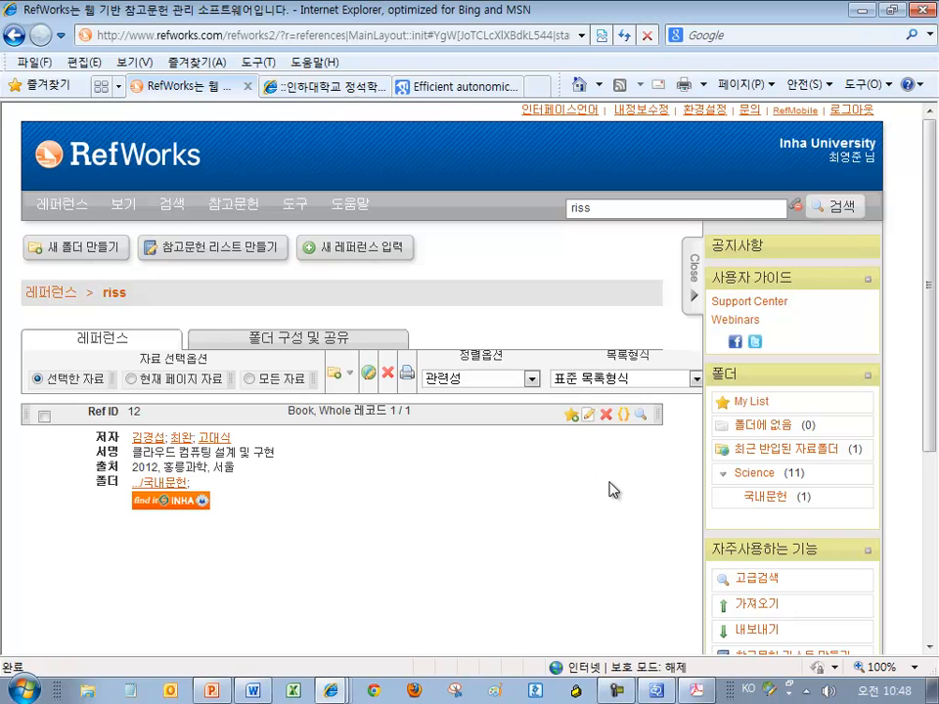
# View the 국내문헌 folder, then show the Science folder's 11 references
pyautogui.click(775, 499)
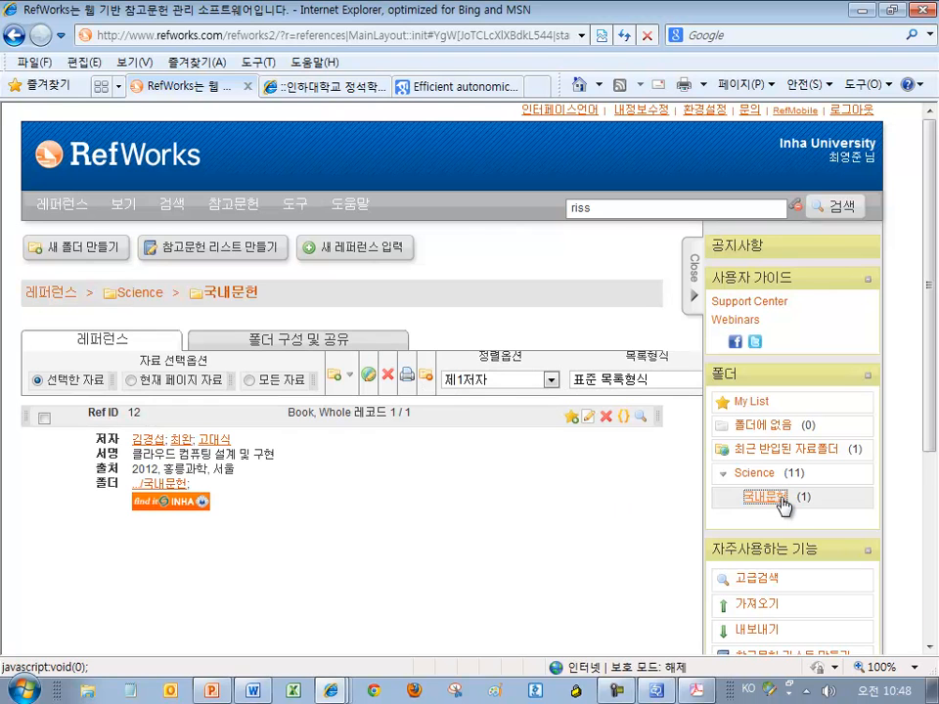
pyautogui.moveTo(270, 297); pyautogui.dragTo(46, 314)
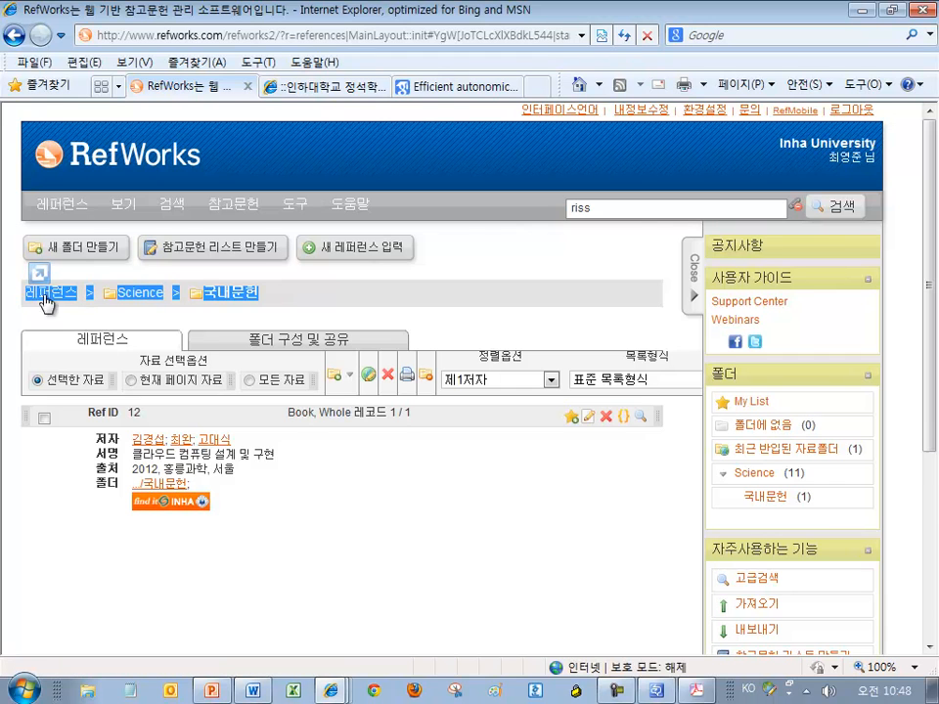
pyautogui.click(57, 323)
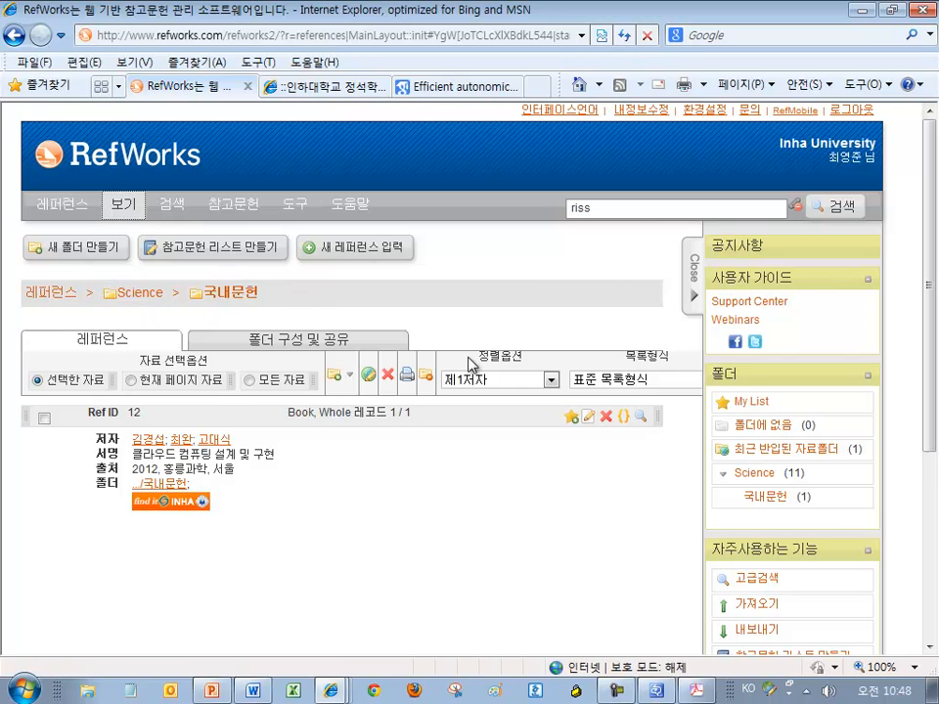
pyautogui.click(753, 475)
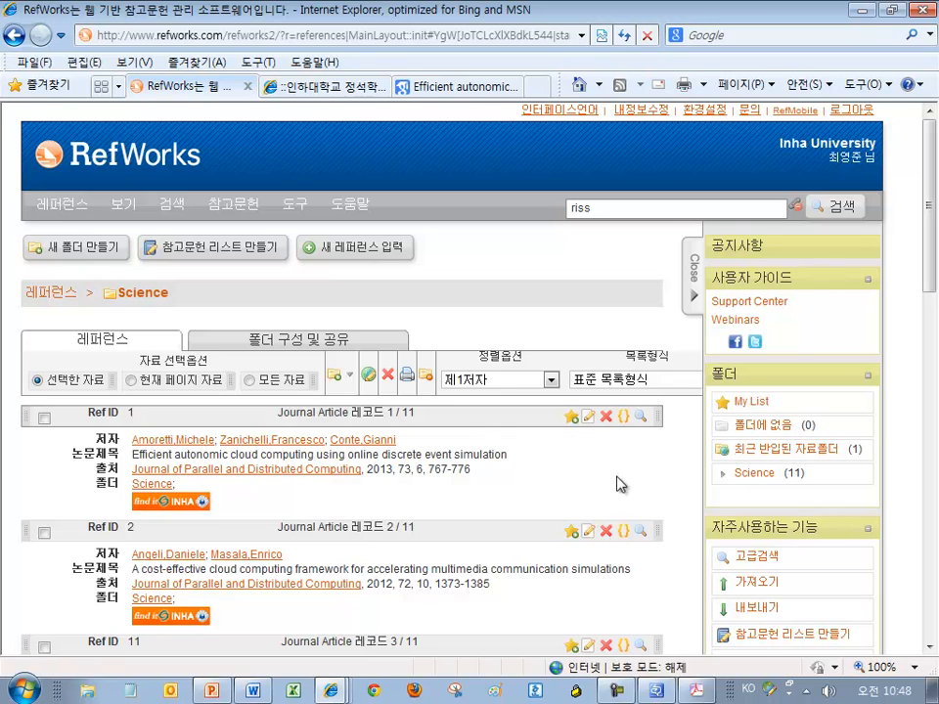
pyautogui.scroll(-2, 629, 475)
pyautogui.scroll(2, 629, 475)
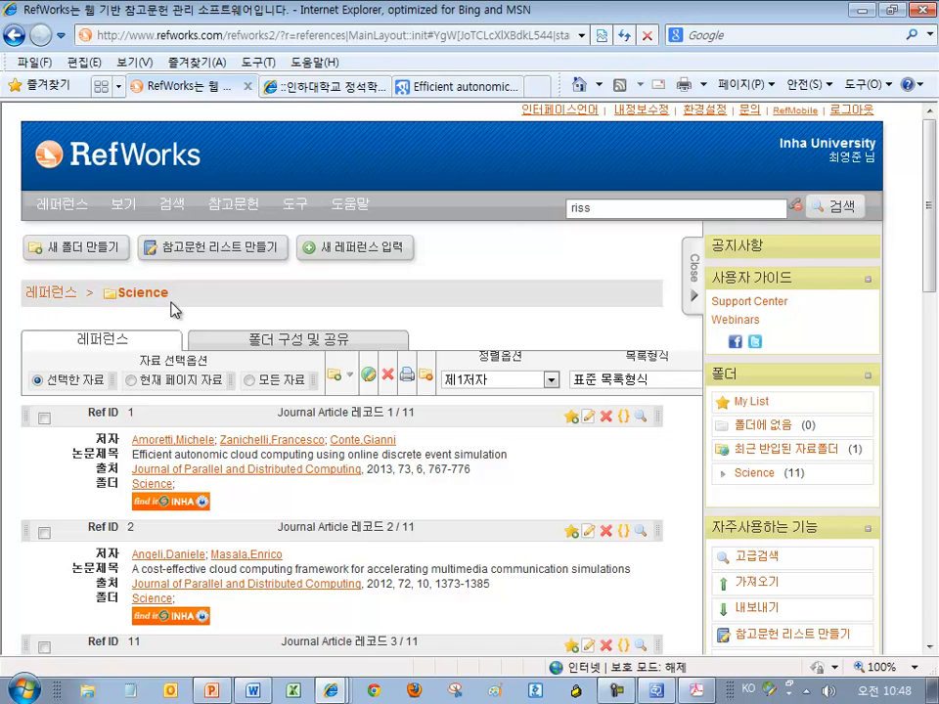
# Switch from the Science folder to the all-references view listing 13 records
pyautogui.moveTo(124, 298); pyautogui.dragTo(114, 298)
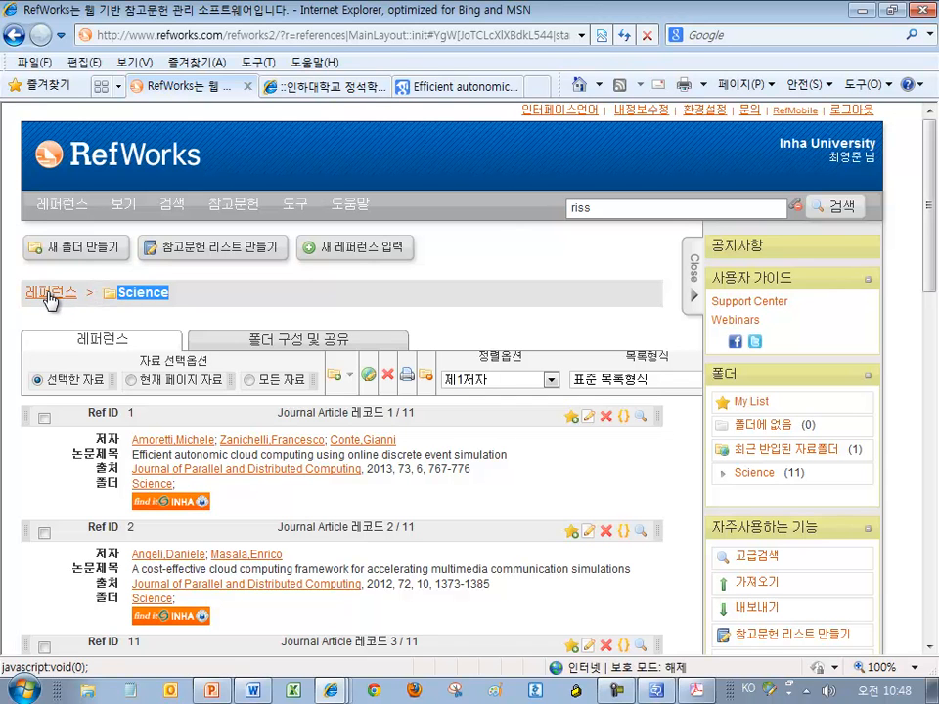
pyautogui.click(48, 299)
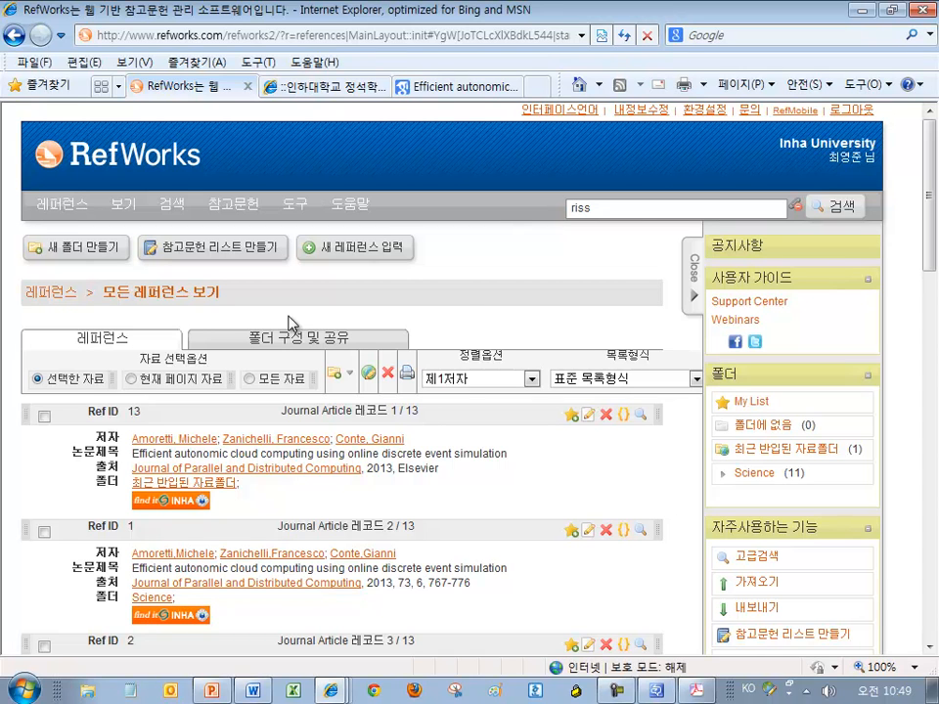
pyautogui.scroll(-1, 504, 485)
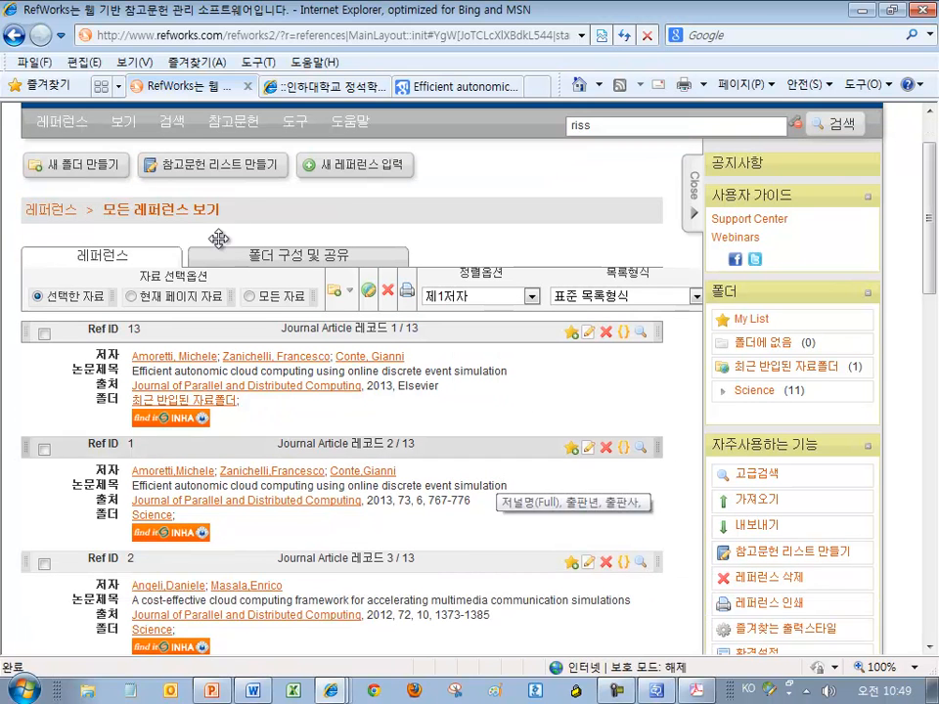
pyautogui.moveTo(227, 209); pyautogui.dragTo(156, 224)
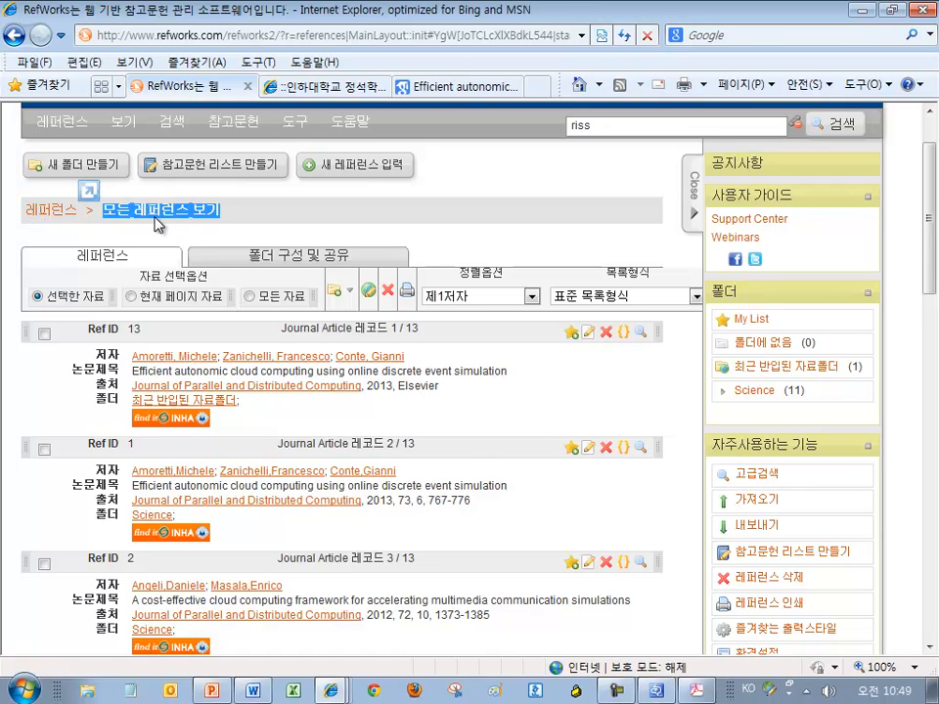
pyautogui.moveTo(157, 224); pyautogui.dragTo(578, 405)
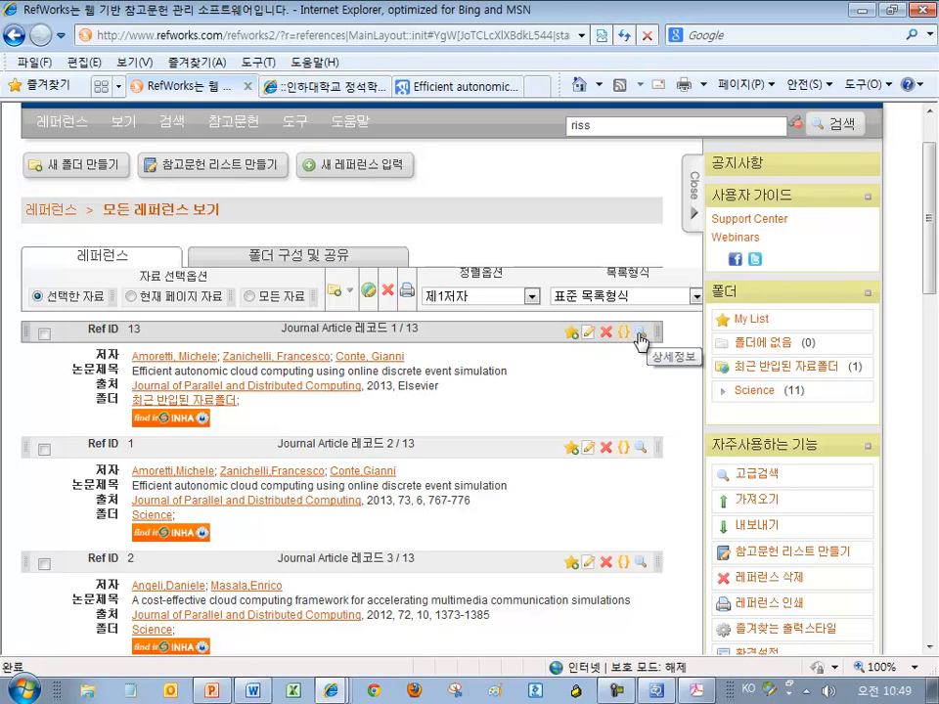
pyautogui.click(643, 333)
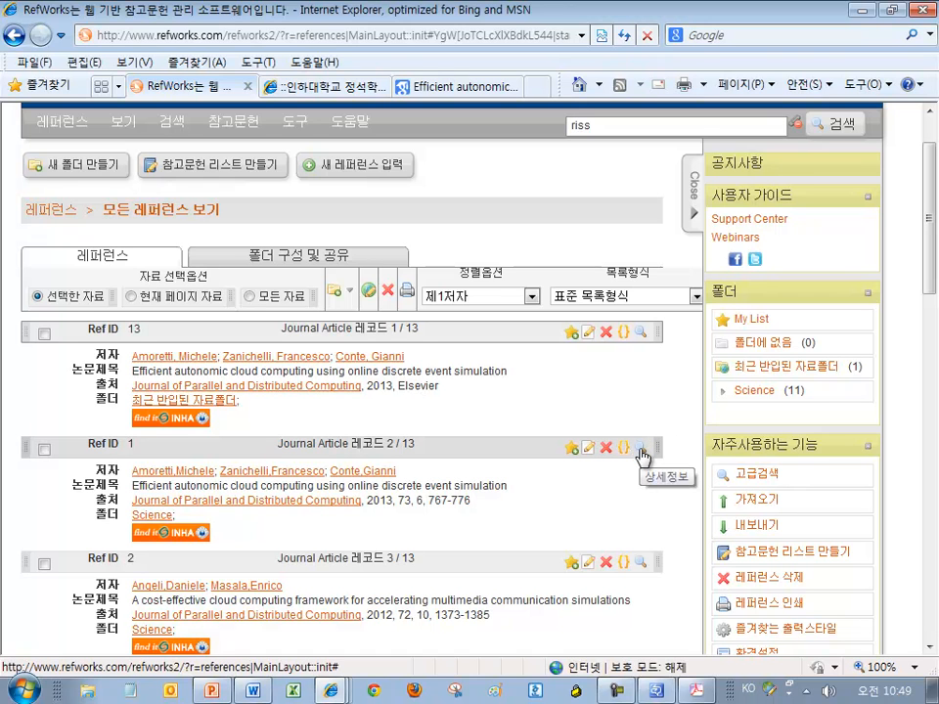
# Open Ref ID 1's full details and follow its URL to the ScienceDirect article page
pyautogui.click(641, 454)
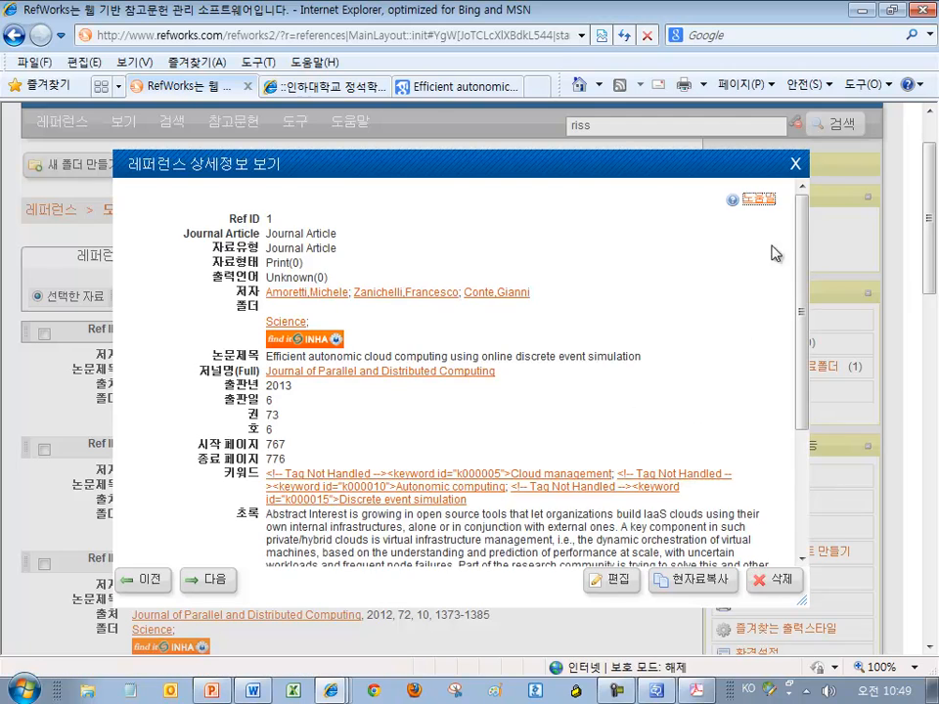
pyautogui.moveTo(802, 211); pyautogui.dragTo(802, 348)
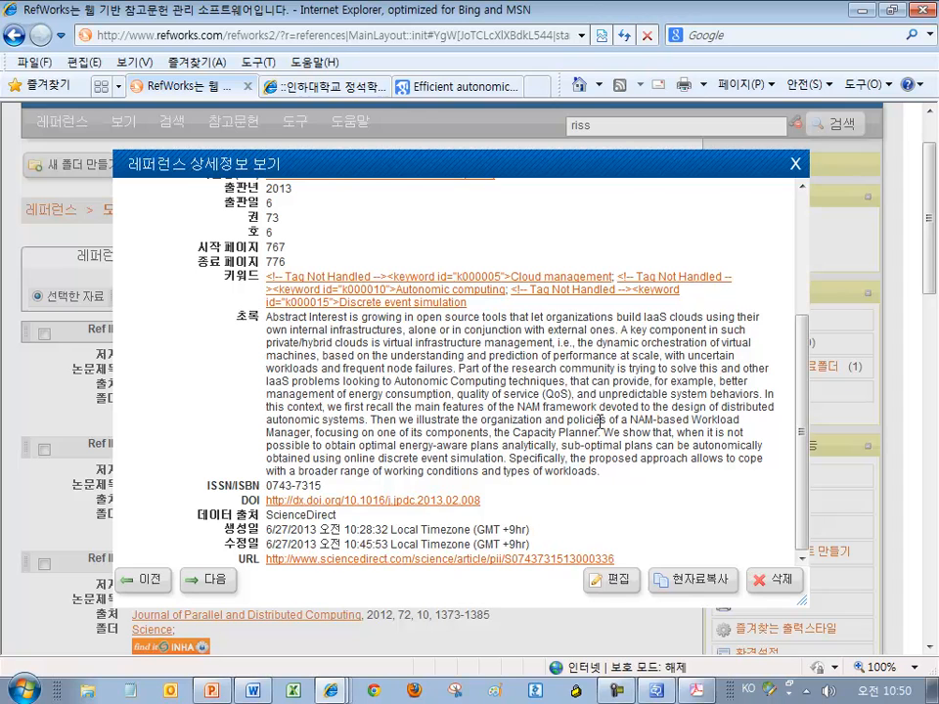
pyautogui.click(389, 567)
pyautogui.moveTo(354, 24); pyautogui.dragTo(609, 30)
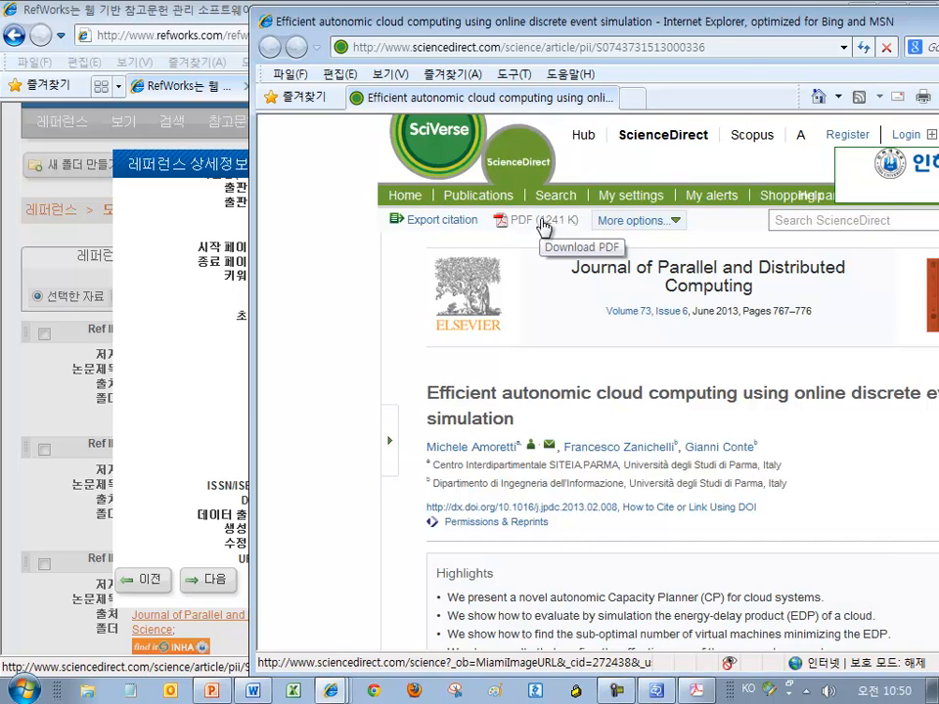
# Allow the blocked PDF download, then close the raw-text PDF window and suggestions panel
pyautogui.click(543, 223)
pyautogui.moveTo(349, 69); pyautogui.dragTo(644, 120)
pyautogui.click(670, 165)
pyautogui.click(675, 173)
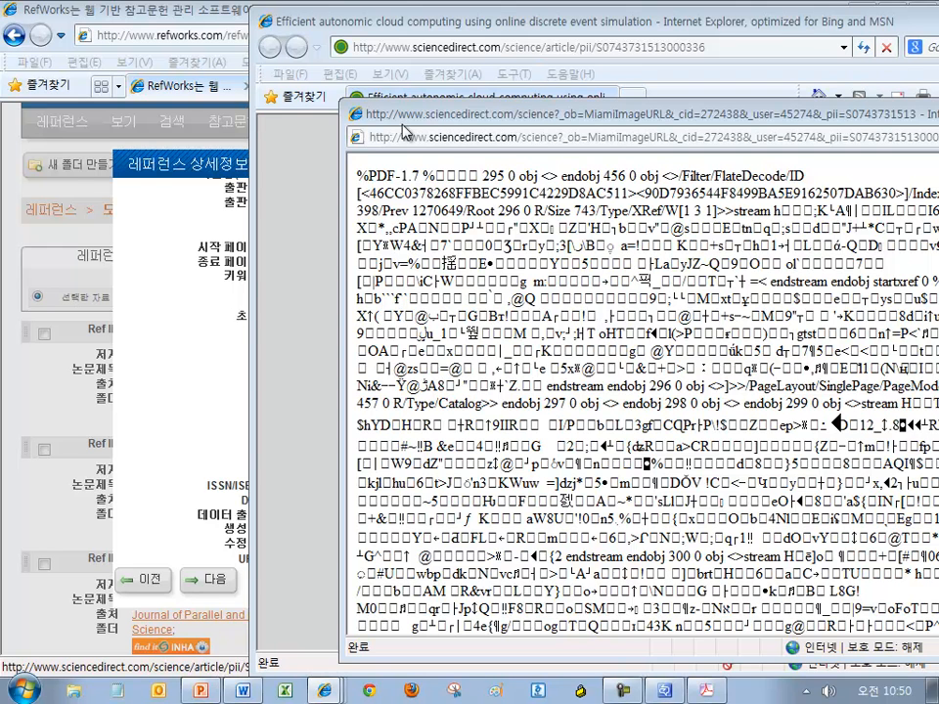
pyautogui.doubleClick(356, 115)
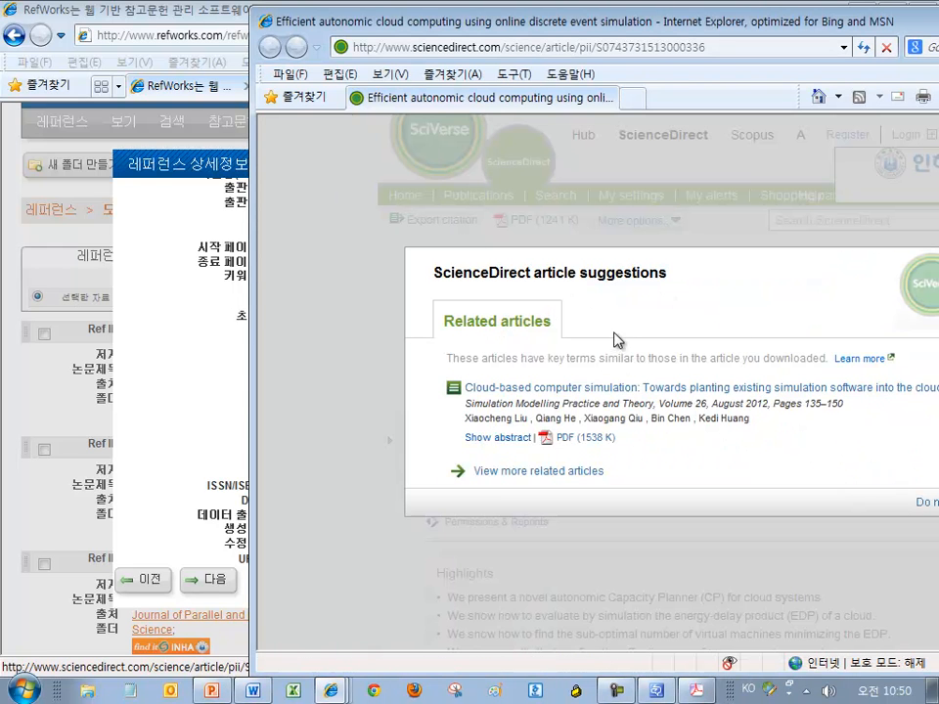
pyautogui.moveTo(765, 10); pyautogui.dragTo(646, 6)
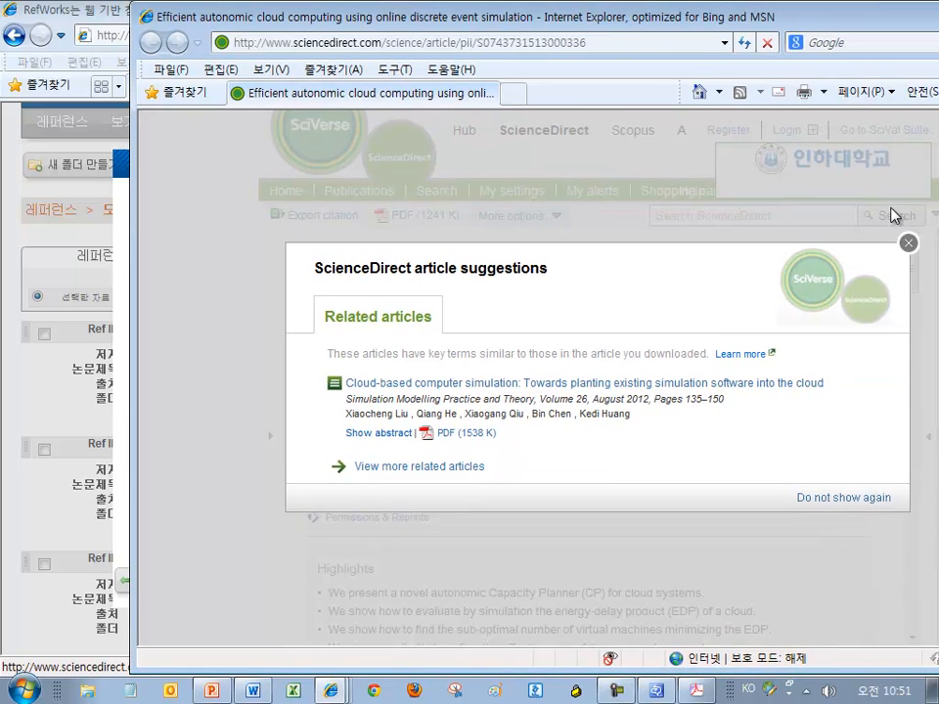
pyautogui.click(907, 244)
pyautogui.rightClick(435, 221)
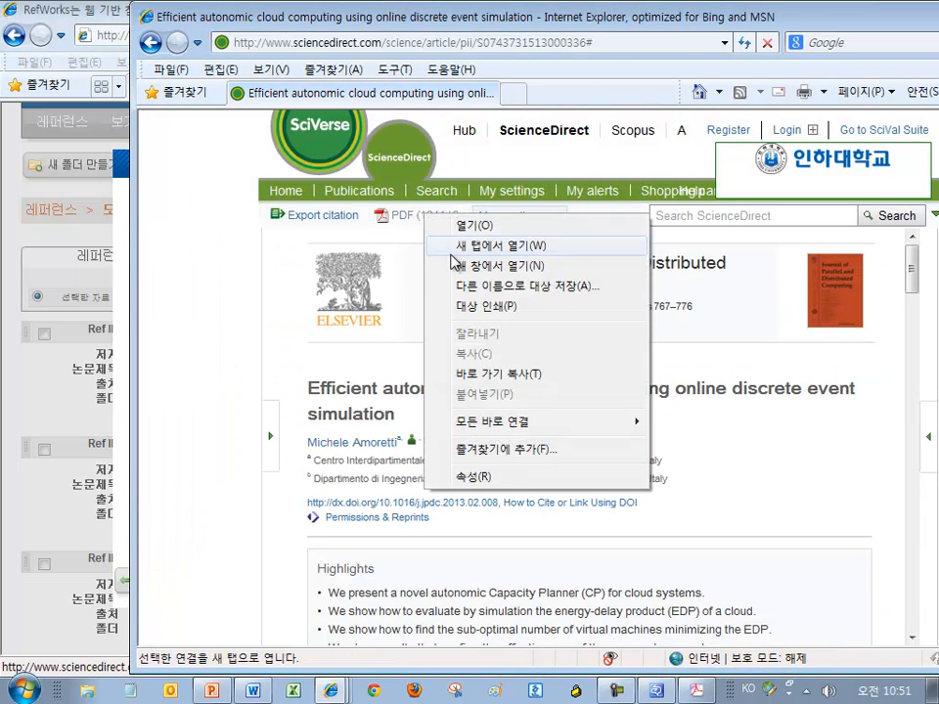
pyautogui.click(494, 287)
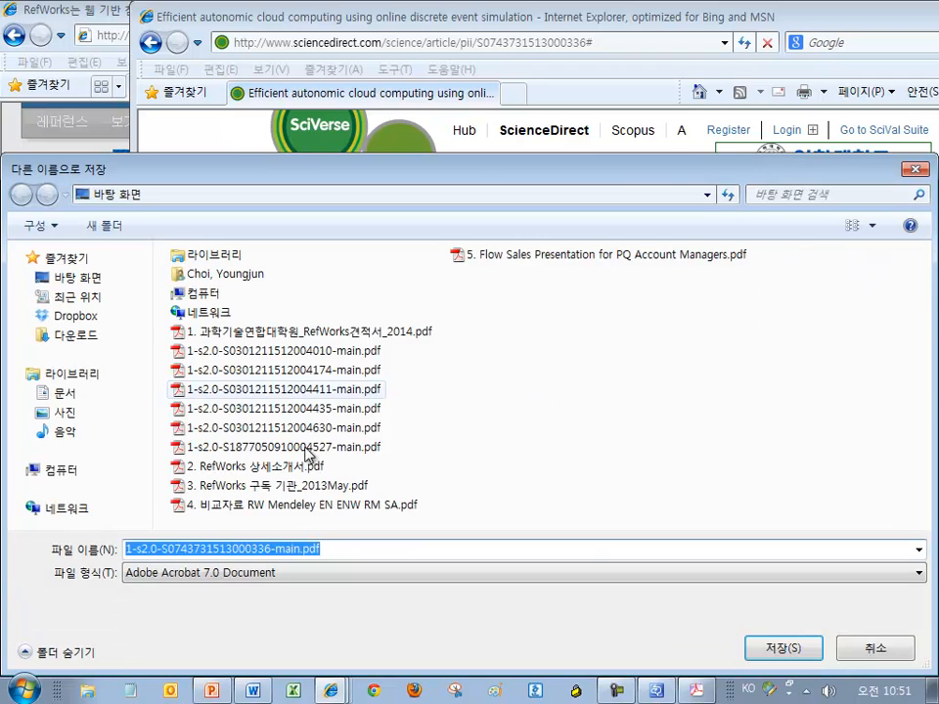
pyautogui.click(793, 651)
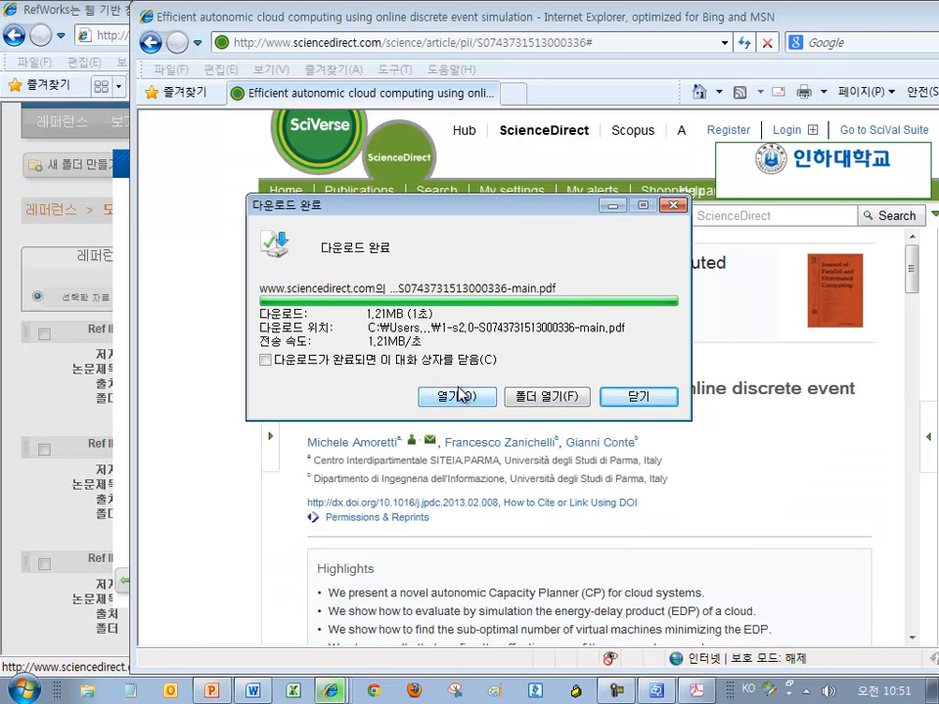
pyautogui.click(463, 397)
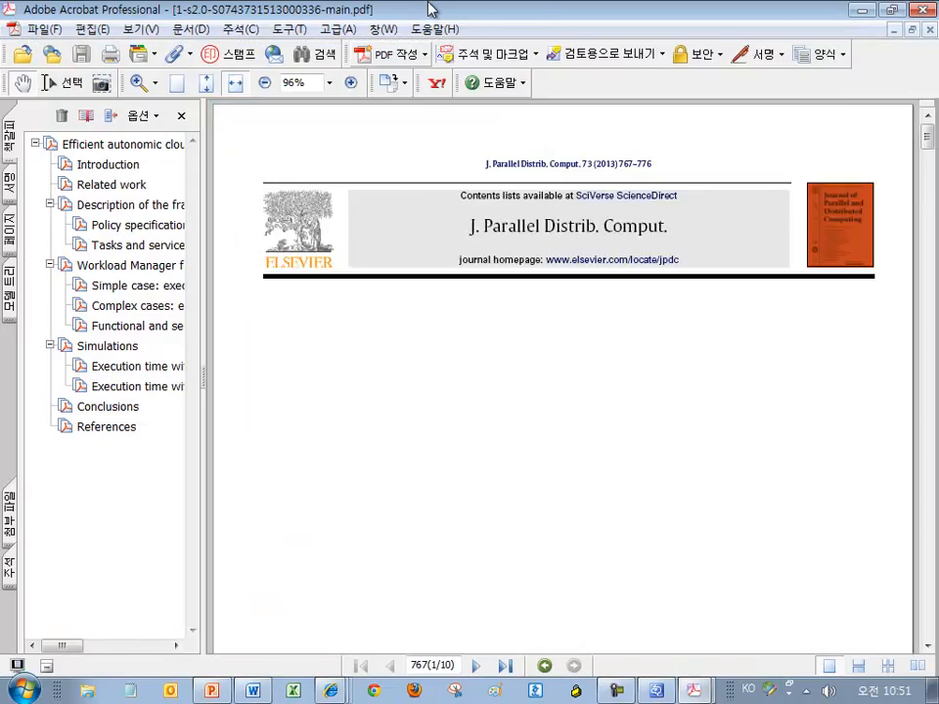
pyautogui.moveTo(428, 6); pyautogui.dragTo(752, 179)
pyautogui.moveTo(634, 21); pyautogui.dragTo(698, 29)
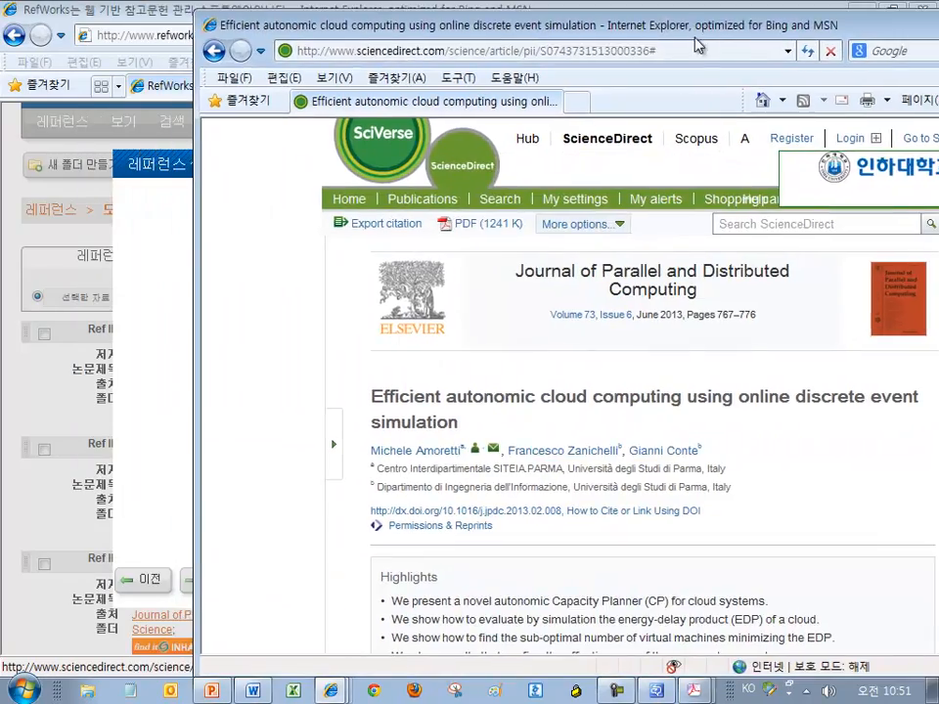
pyautogui.click(695, 691)
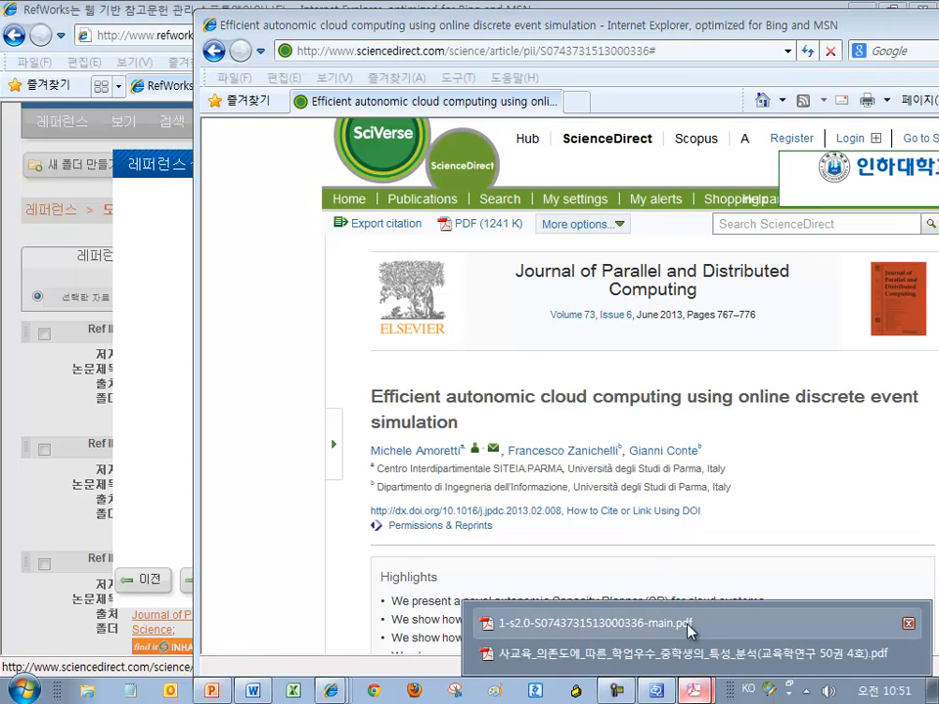
# Save the article PDF to the Desktop under its existing name, overwriting the old copy, then return to RefWorks
pyautogui.click(684, 553)
pyautogui.moveTo(700, 183); pyautogui.dragTo(684, 157)
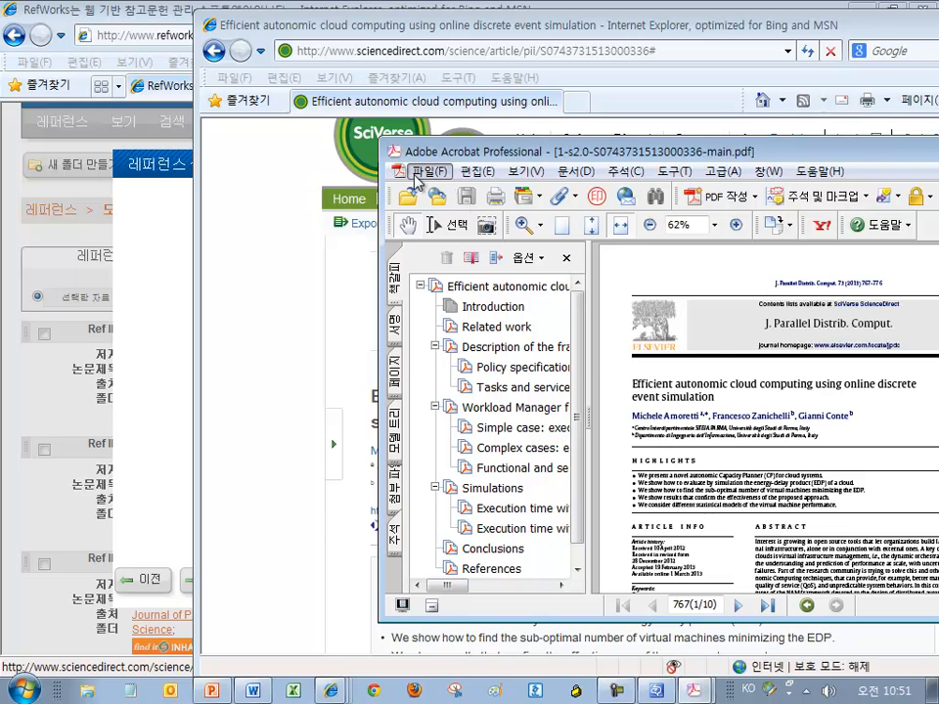
pyautogui.click(428, 172)
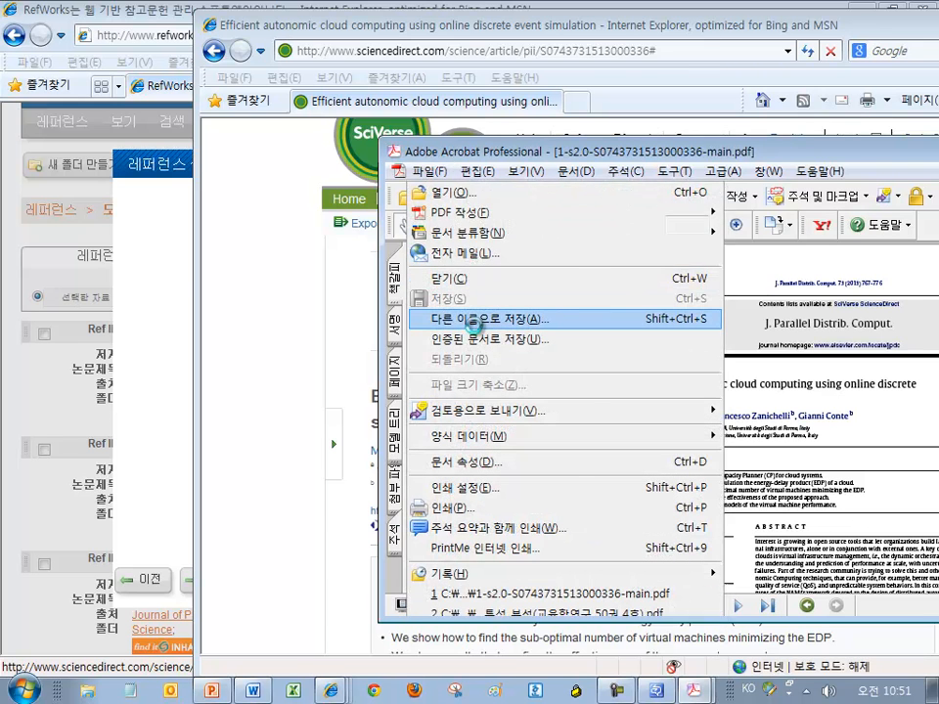
pyautogui.click(469, 319)
pyautogui.click(861, 503)
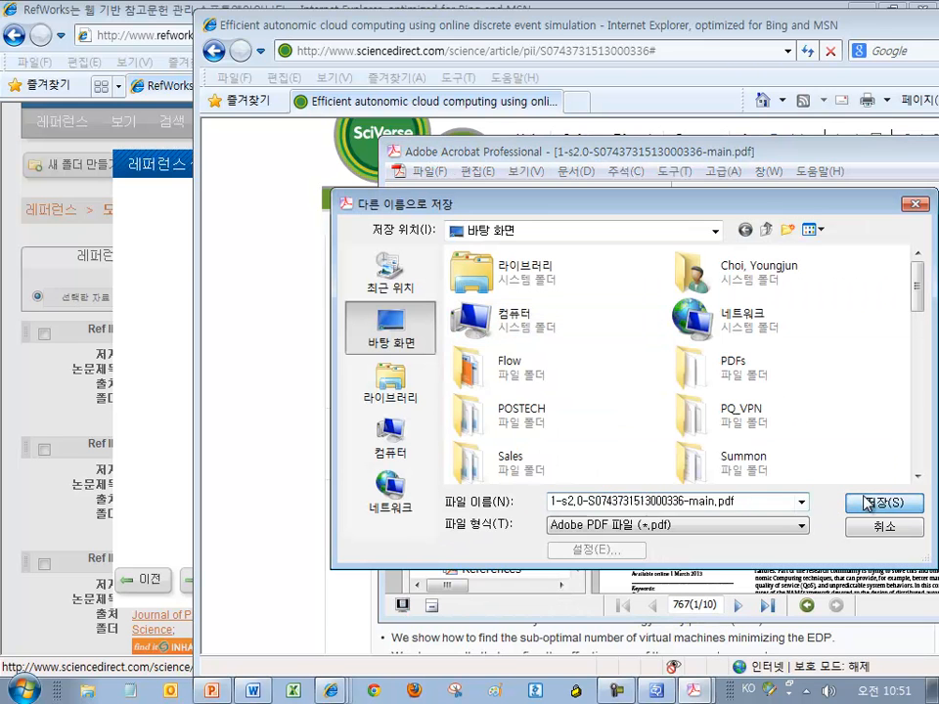
pyautogui.click(546, 416)
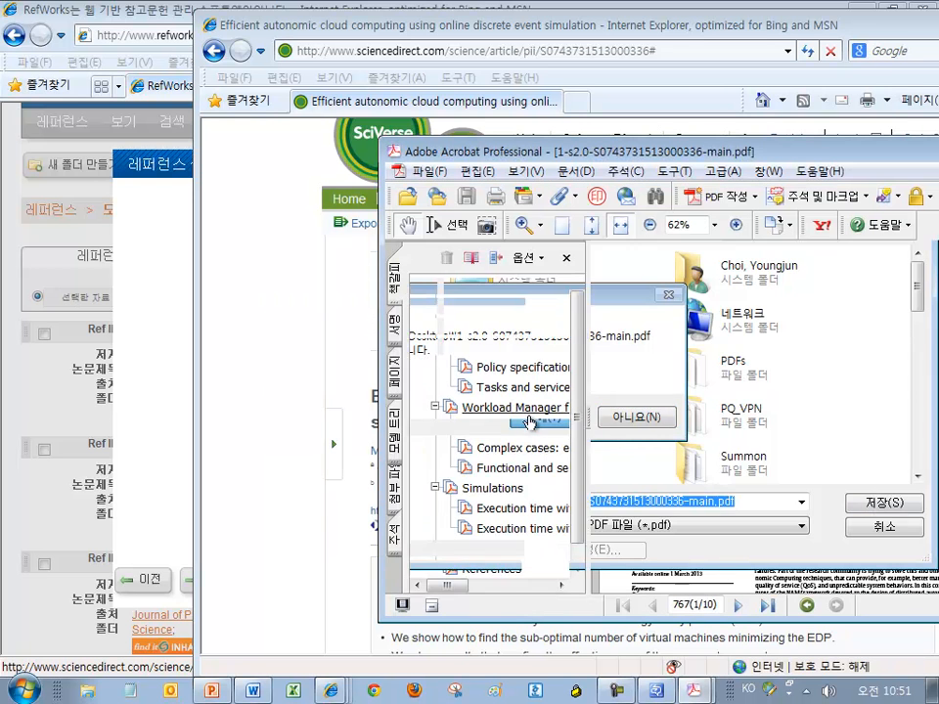
pyautogui.moveTo(604, 153); pyautogui.dragTo(652, 218)
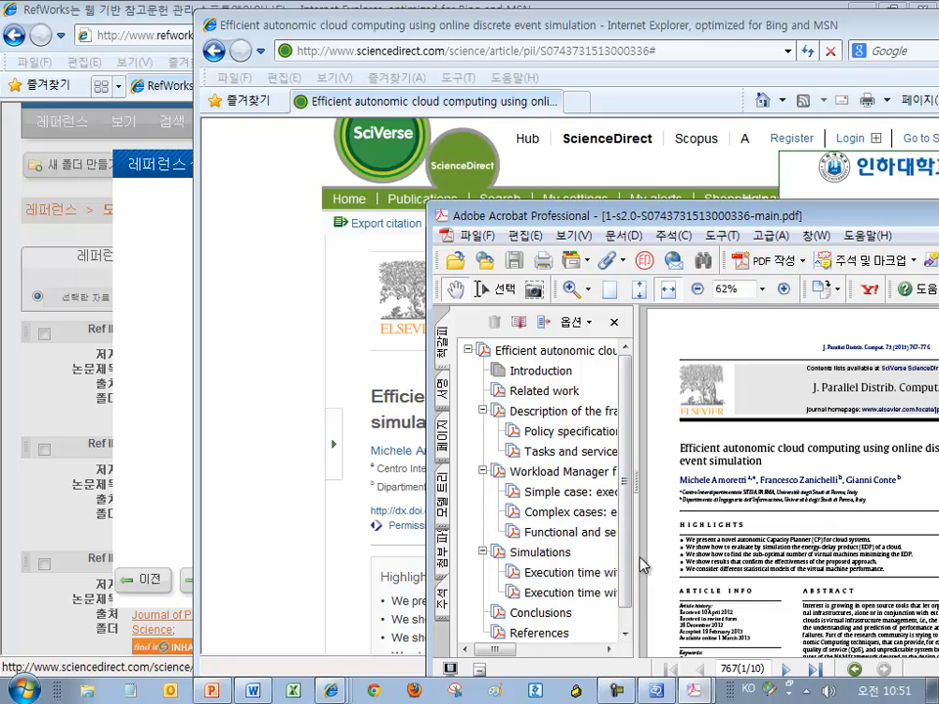
pyautogui.click(174, 473)
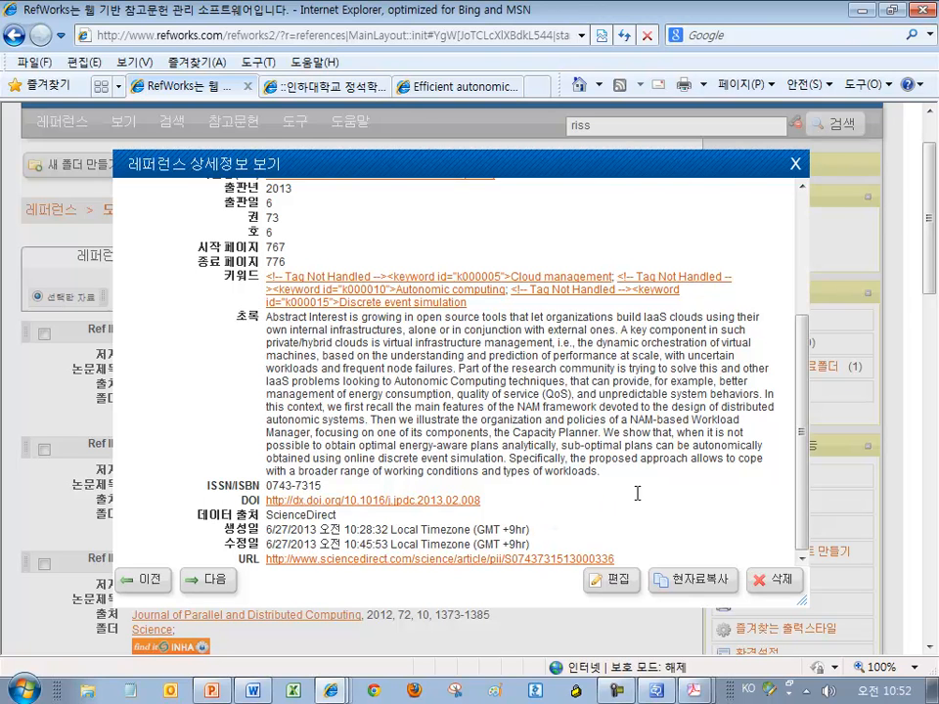
# Edit the Efficient autonomic cloud computing reference and scroll down to its 첨부파일 field
pyautogui.click(618, 582)
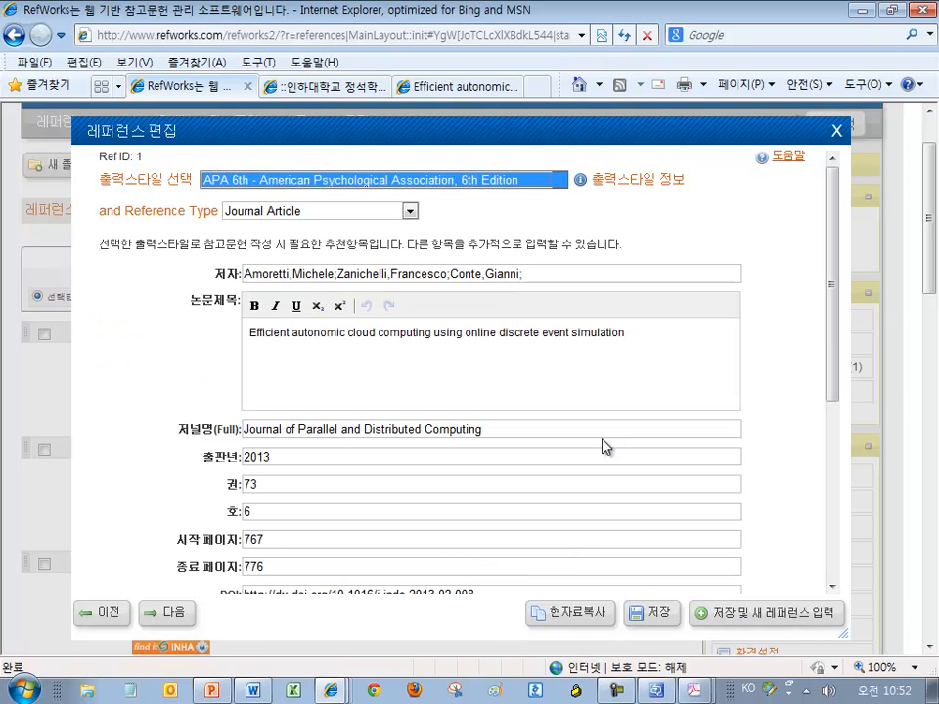
pyautogui.moveTo(836, 202); pyautogui.dragTo(841, 431)
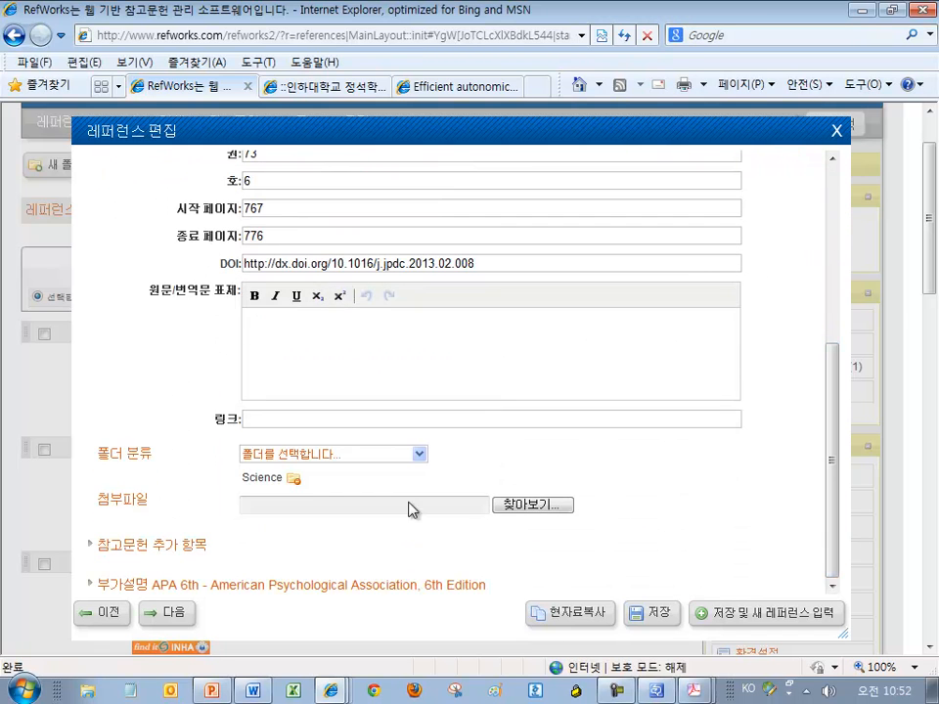
pyautogui.moveTo(140, 501); pyautogui.dragTo(86, 505)
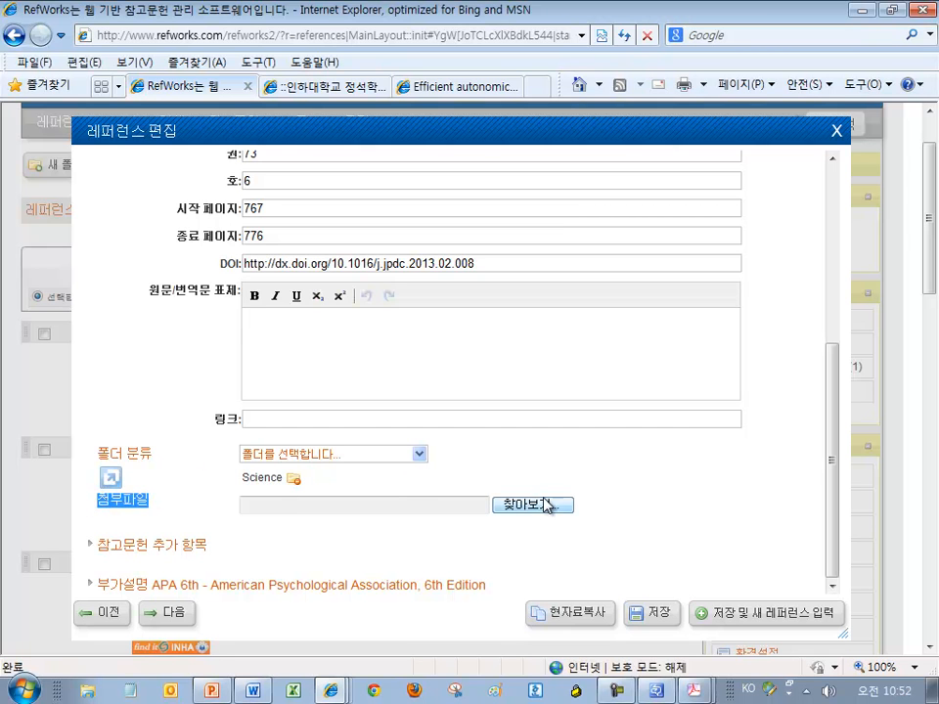
pyautogui.click(513, 506)
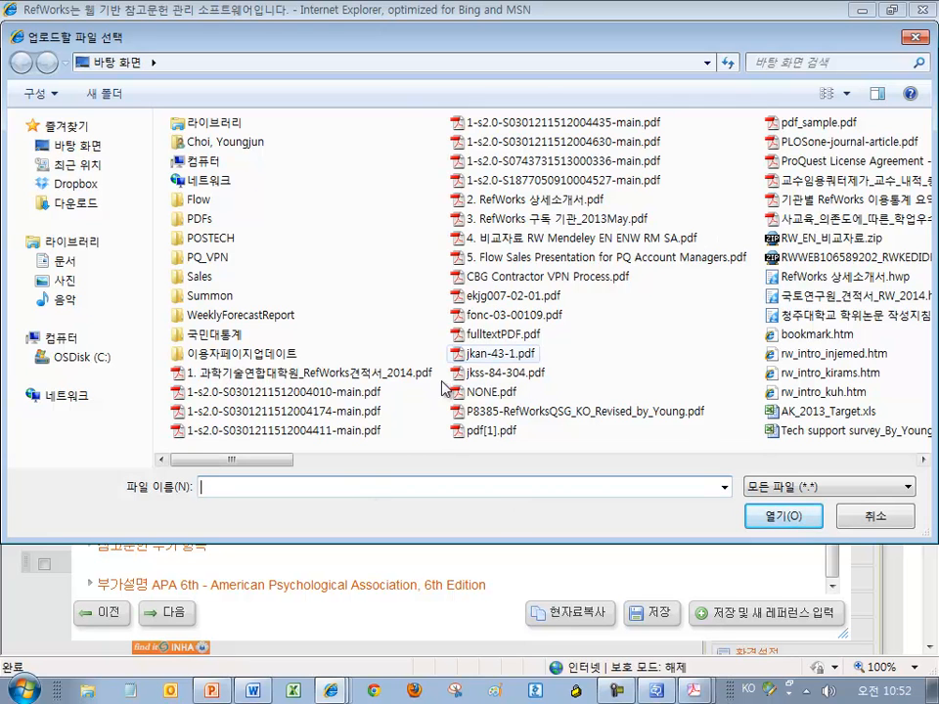
pyautogui.click(275, 404)
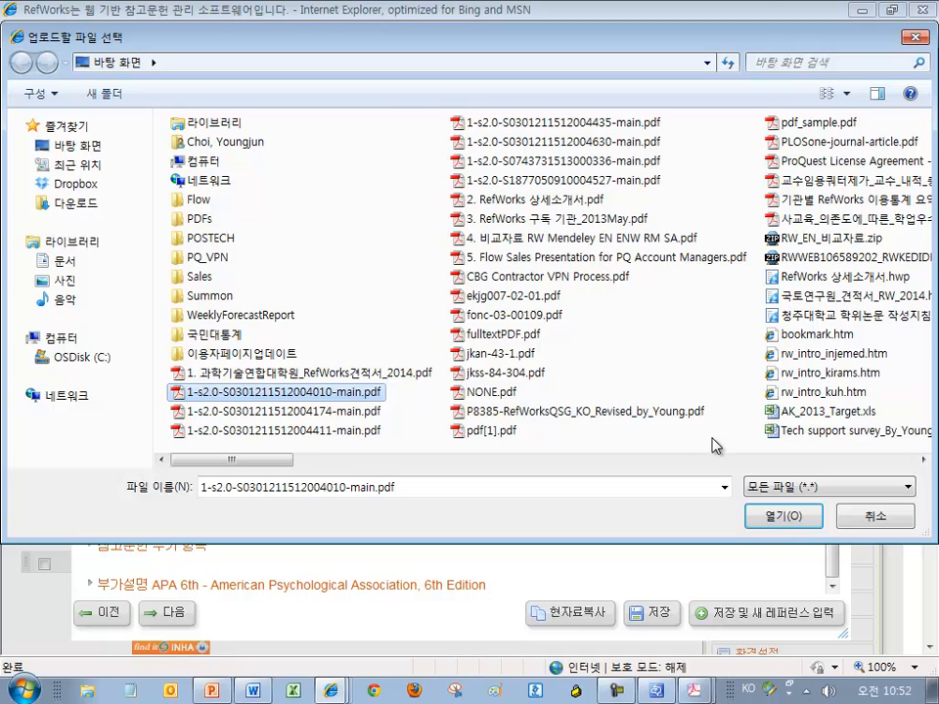
pyautogui.click(780, 515)
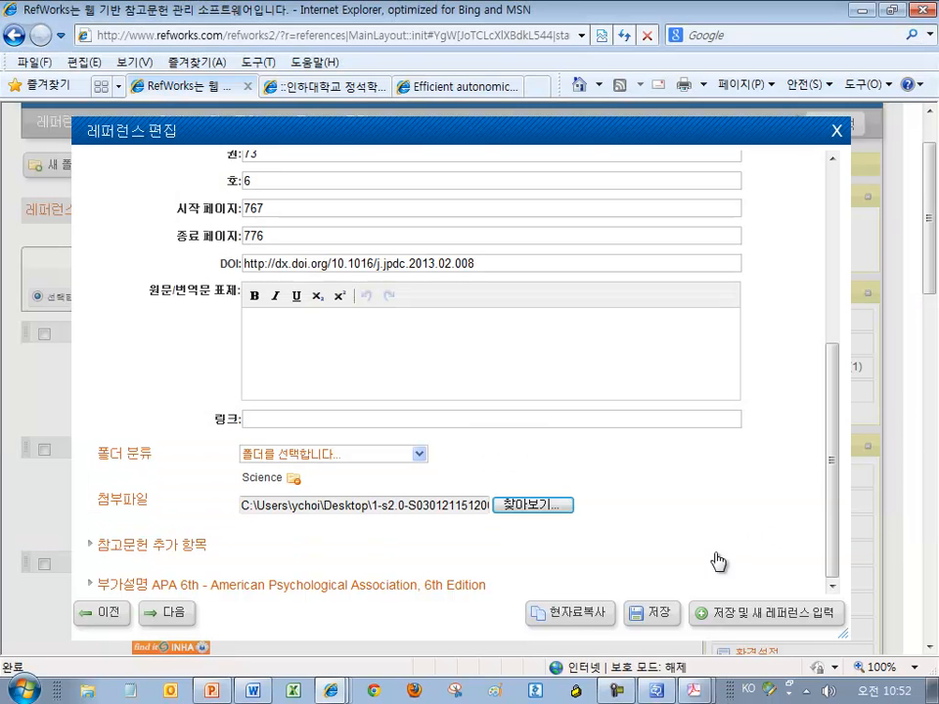
pyautogui.click(647, 613)
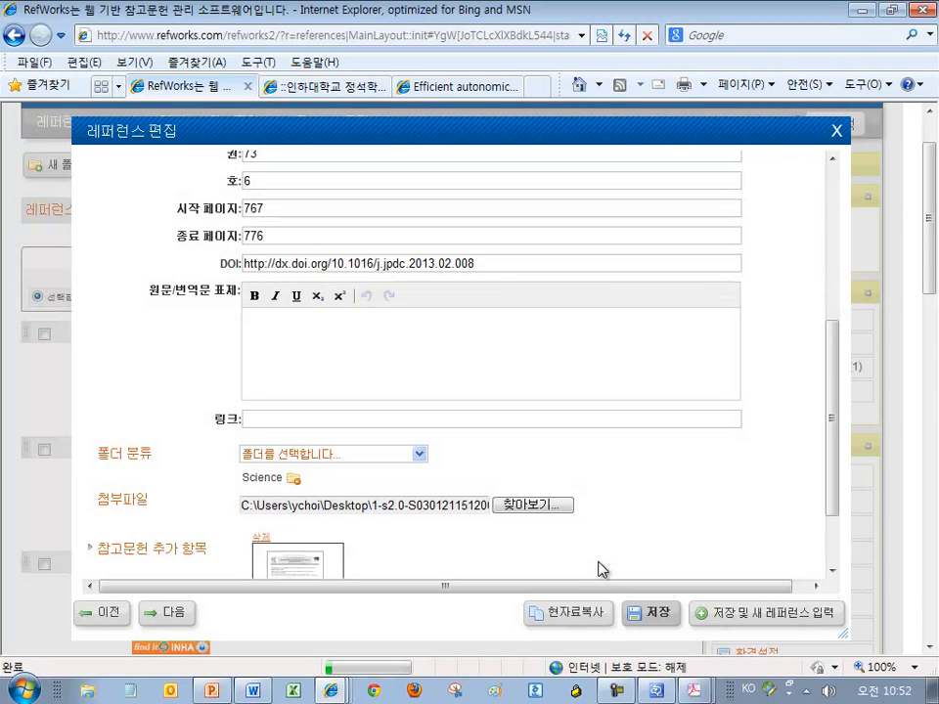
# Check the attached PDF thumbnail, cancelling the download it starts
pyautogui.scroll(-3, 690, 539)
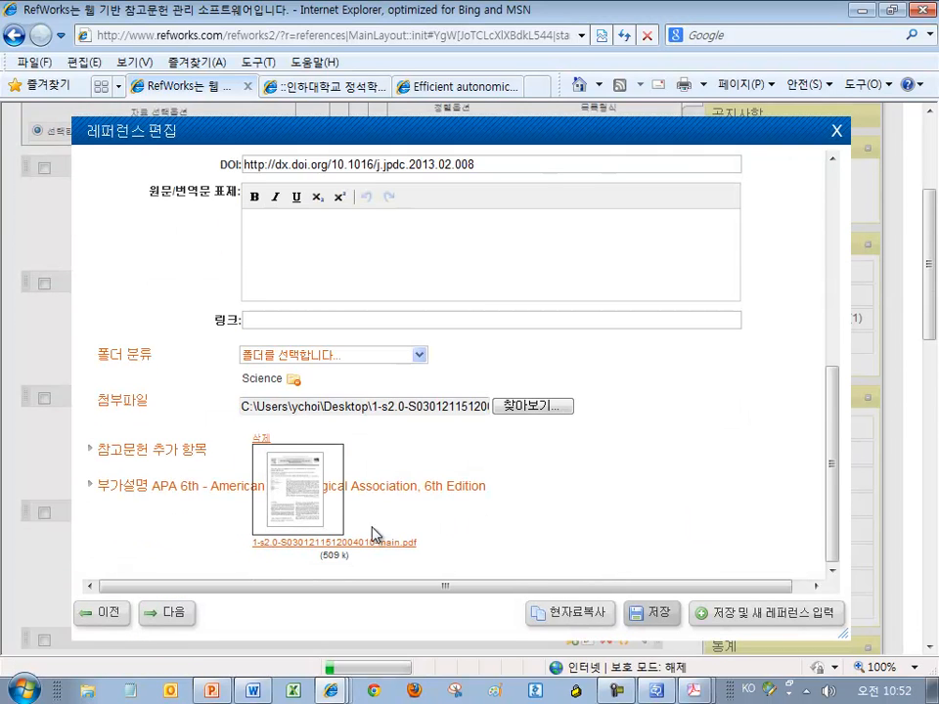
pyautogui.click(305, 506)
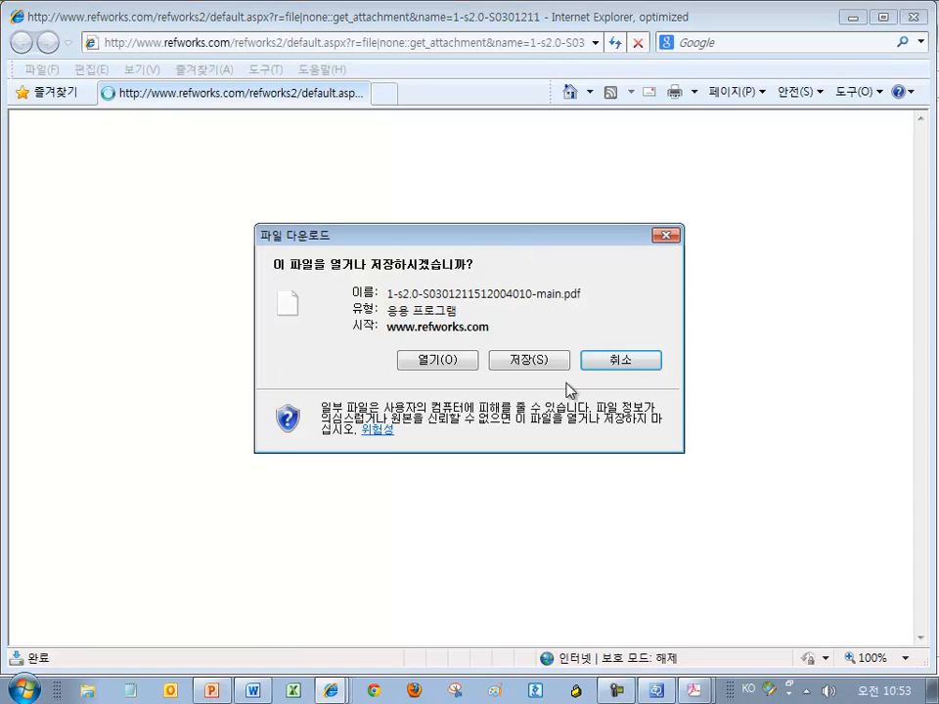
pyautogui.click(649, 361)
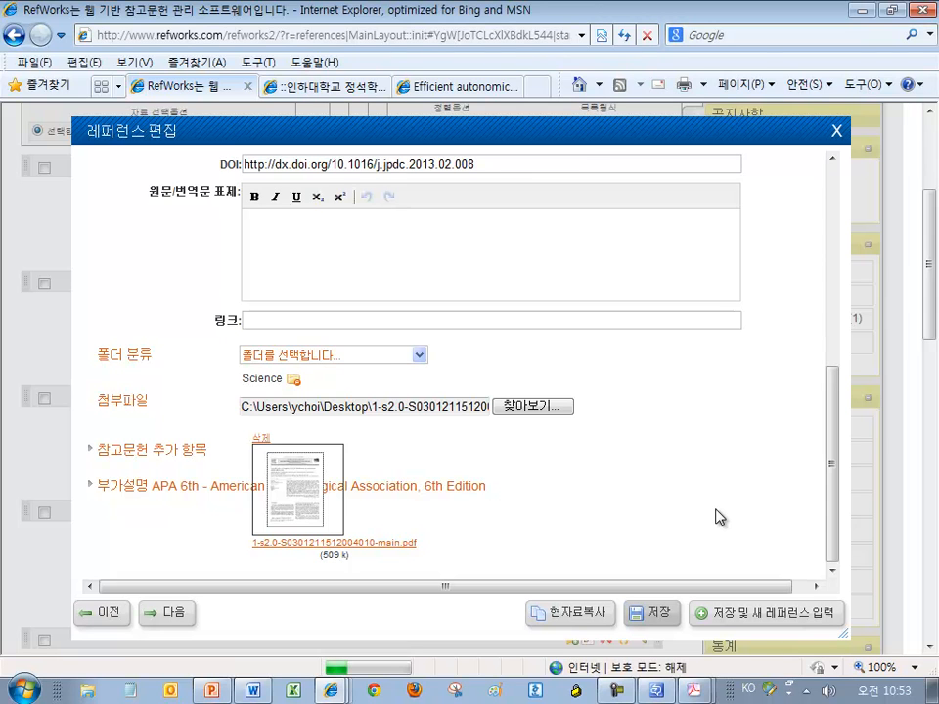
# Close the reference editor, test the PDF link in the list with the download cancelled, and scroll back to the top
pyautogui.click(836, 135)
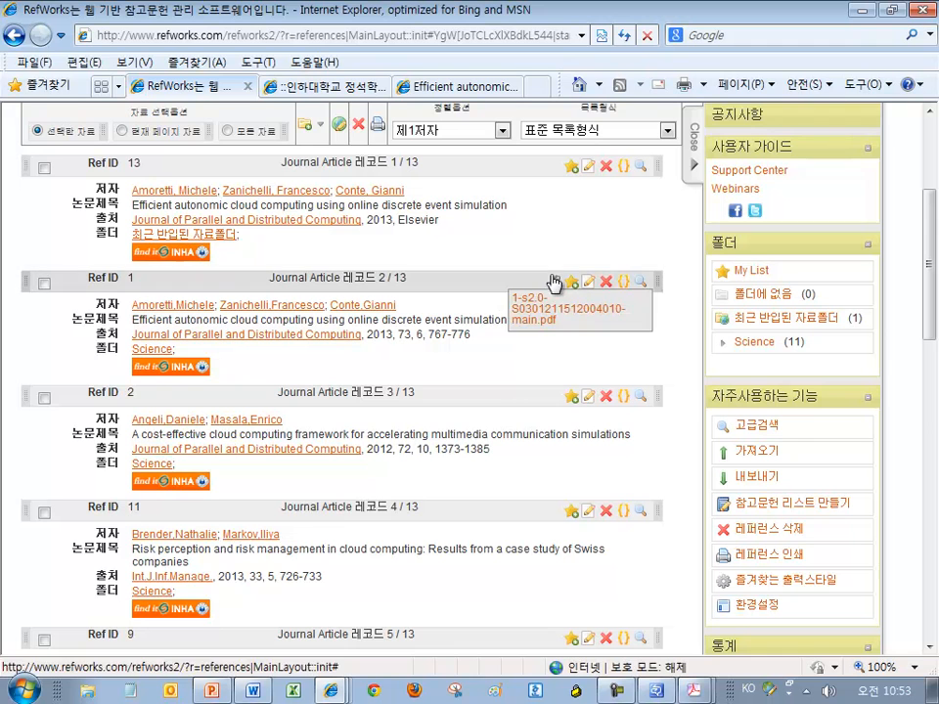
pyautogui.click(550, 311)
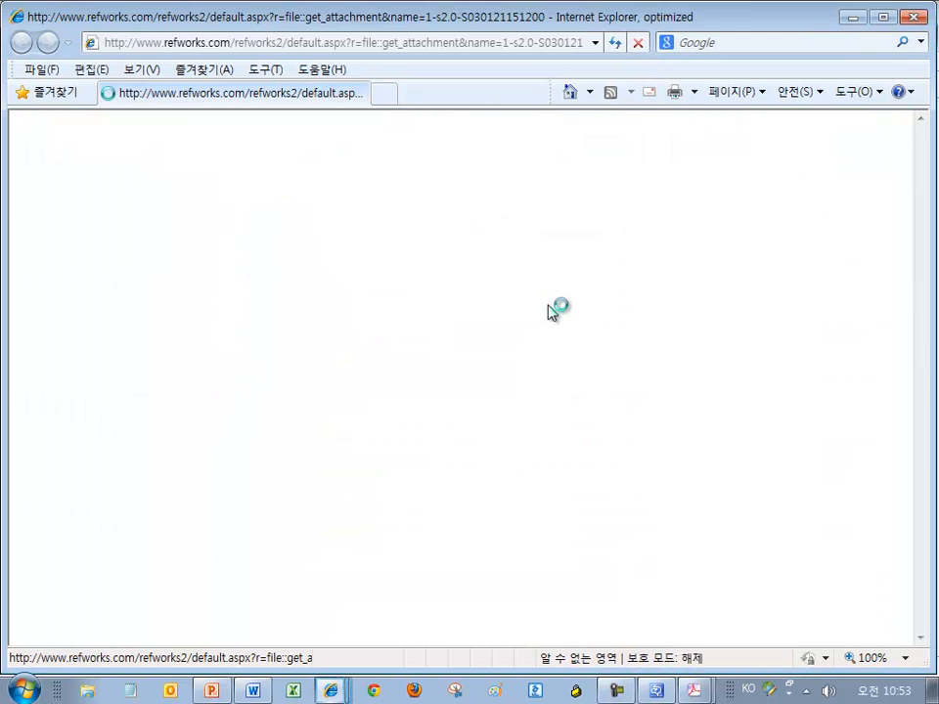
pyautogui.click(638, 359)
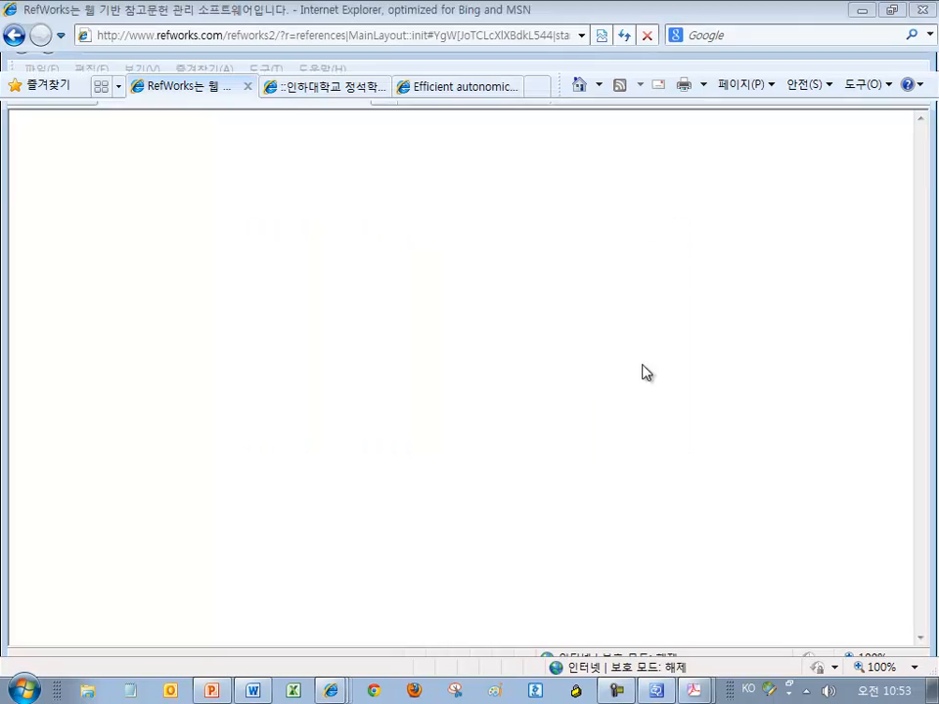
pyautogui.scroll(3, 632, 352)
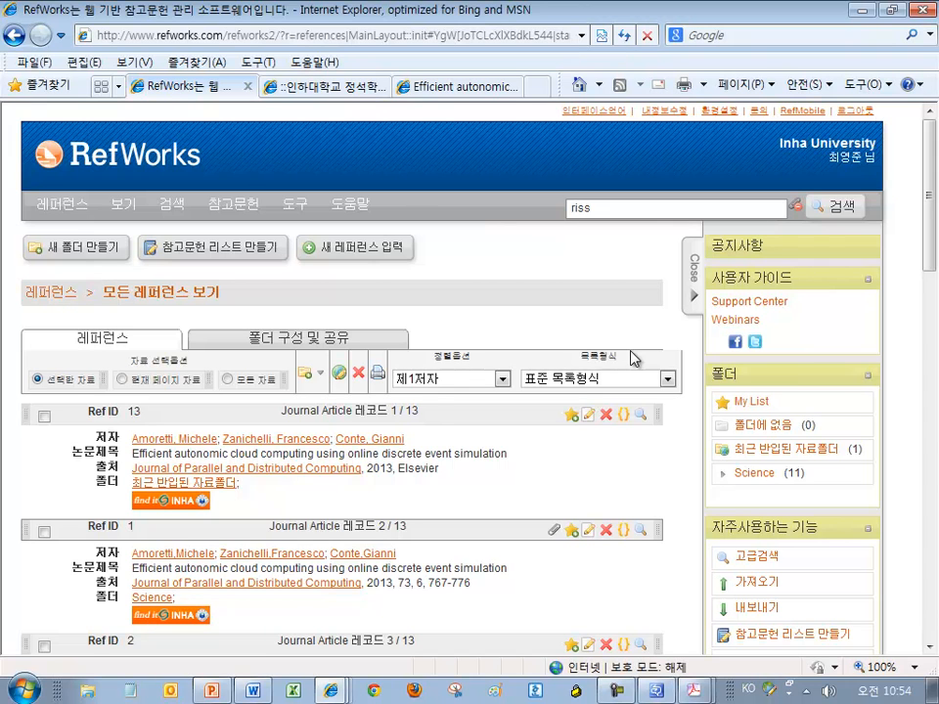
pyautogui.moveTo(233, 213)
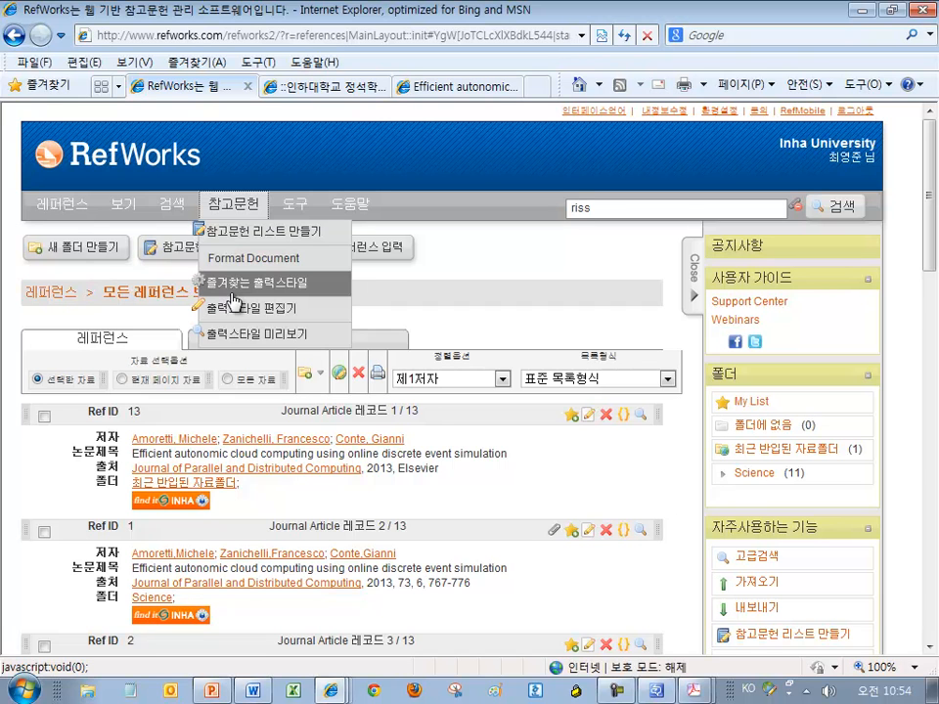
# Choose 참고문헌 > 즐겨찾는 출력스타일 to manage favourite output styles
pyautogui.click(232, 292)
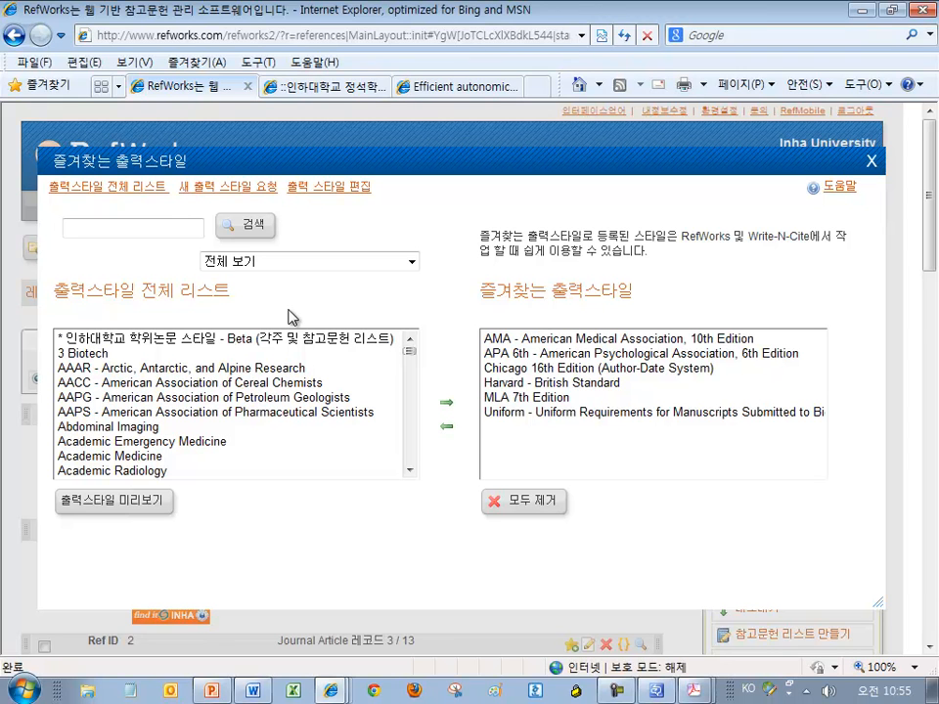
# Add the Abdominal Imaging style to the favourite output styles
pyautogui.click(204, 339)
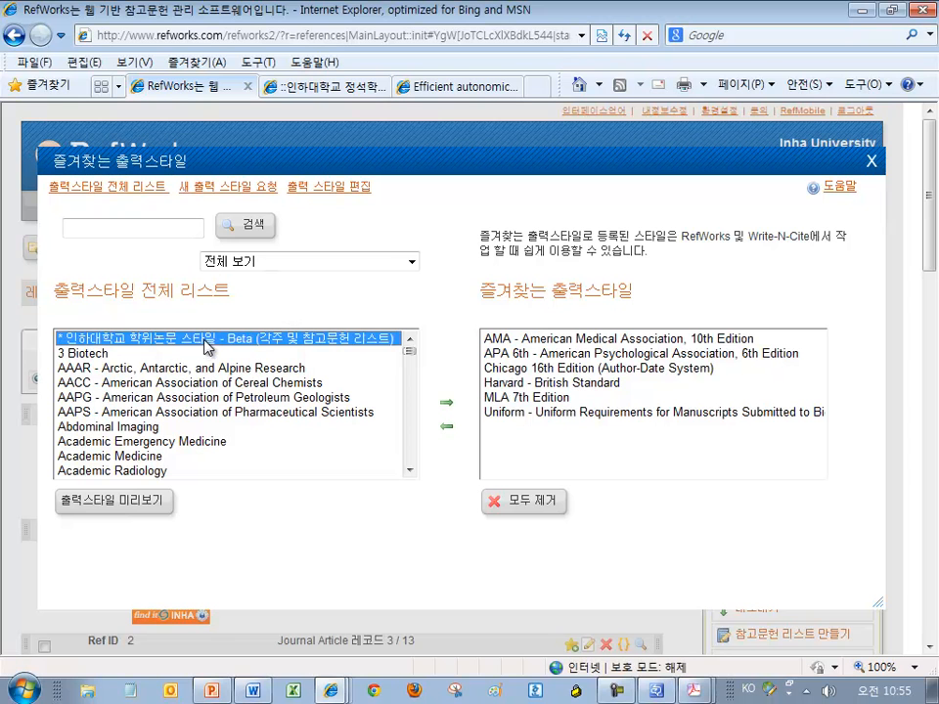
pyautogui.click(446, 403)
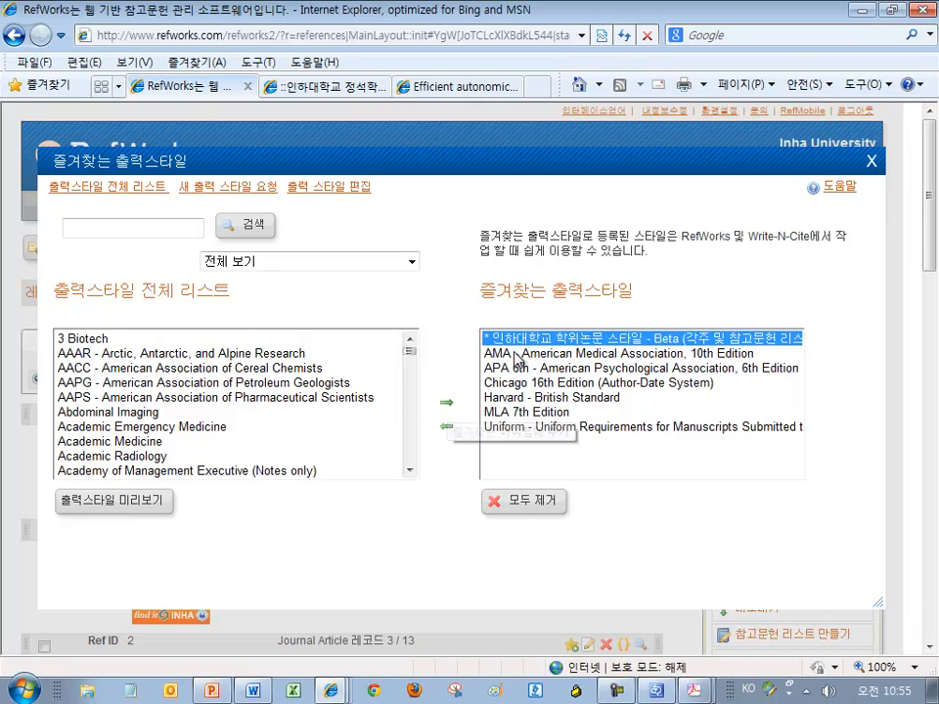
pyautogui.click(192, 430)
pyautogui.click(205, 412)
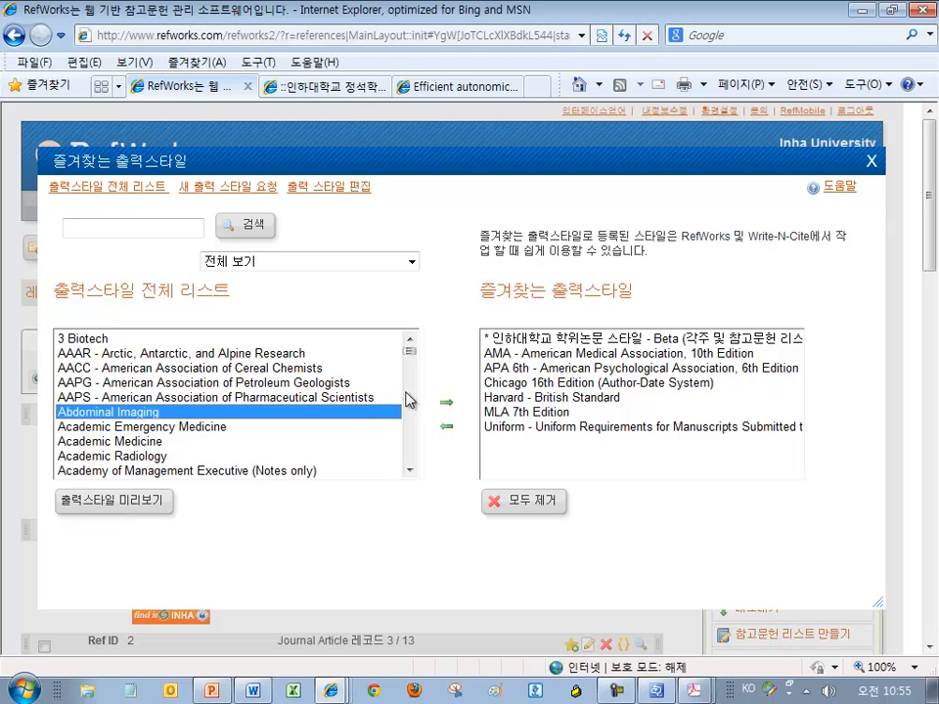
pyautogui.click(446, 404)
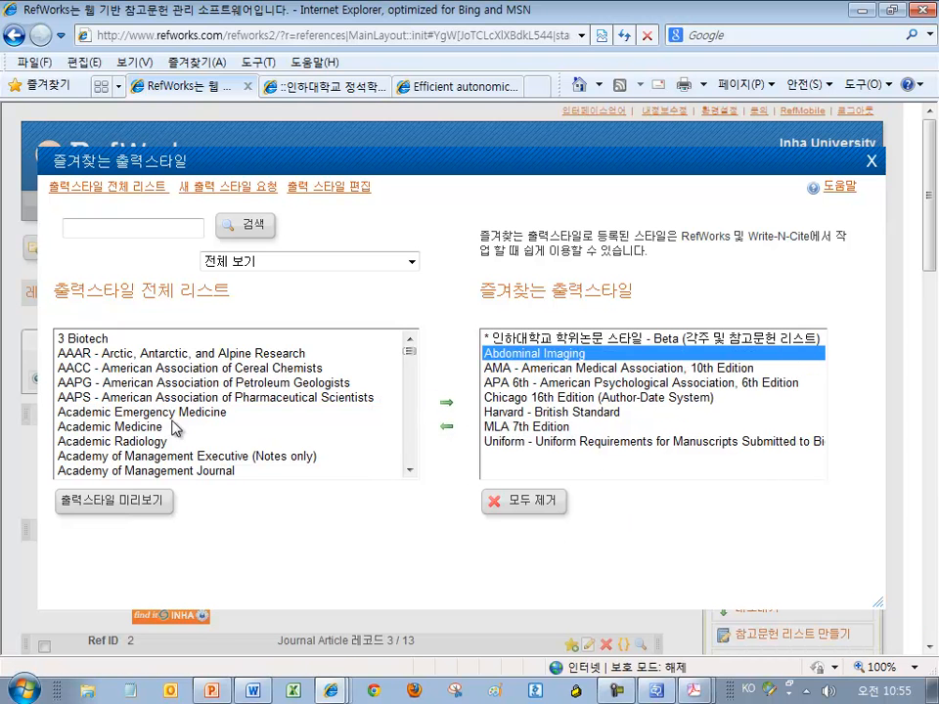
# Add Journal of Structural Engineering to the favourites and close the dialog
pyautogui.moveTo(410, 354); pyautogui.dragTo(412, 424)
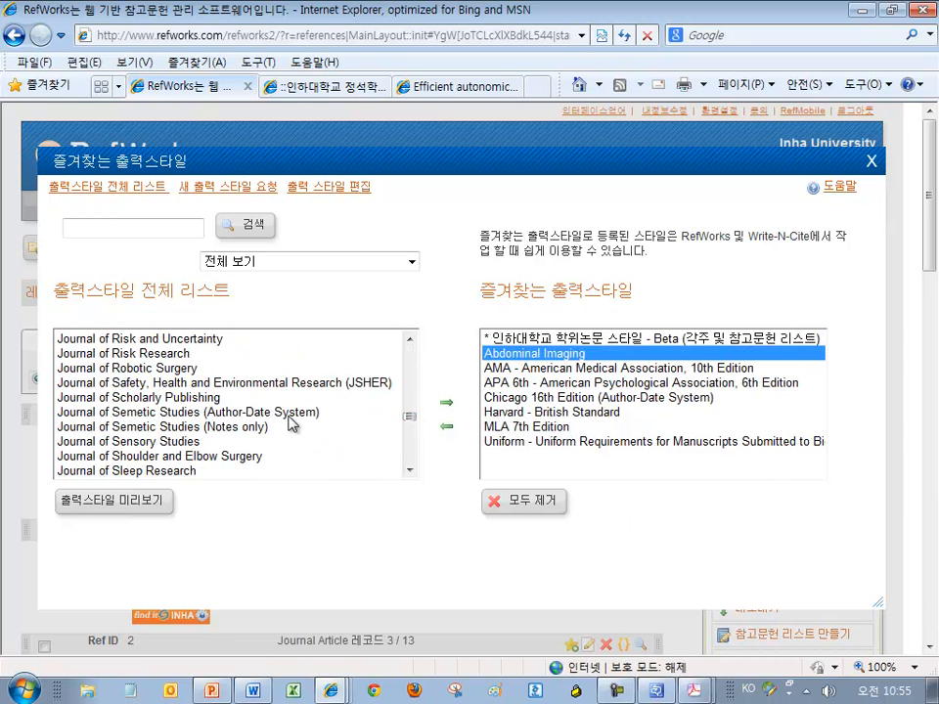
pyautogui.click(256, 418)
pyautogui.scroll(-5, 273, 440)
pyautogui.click(278, 441)
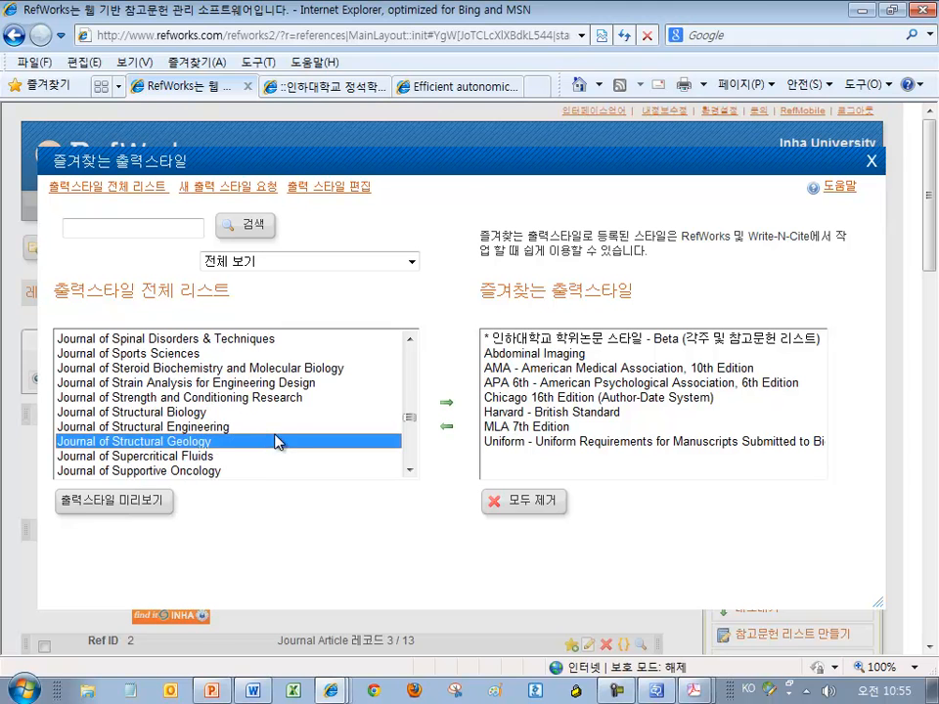
pyautogui.click(290, 427)
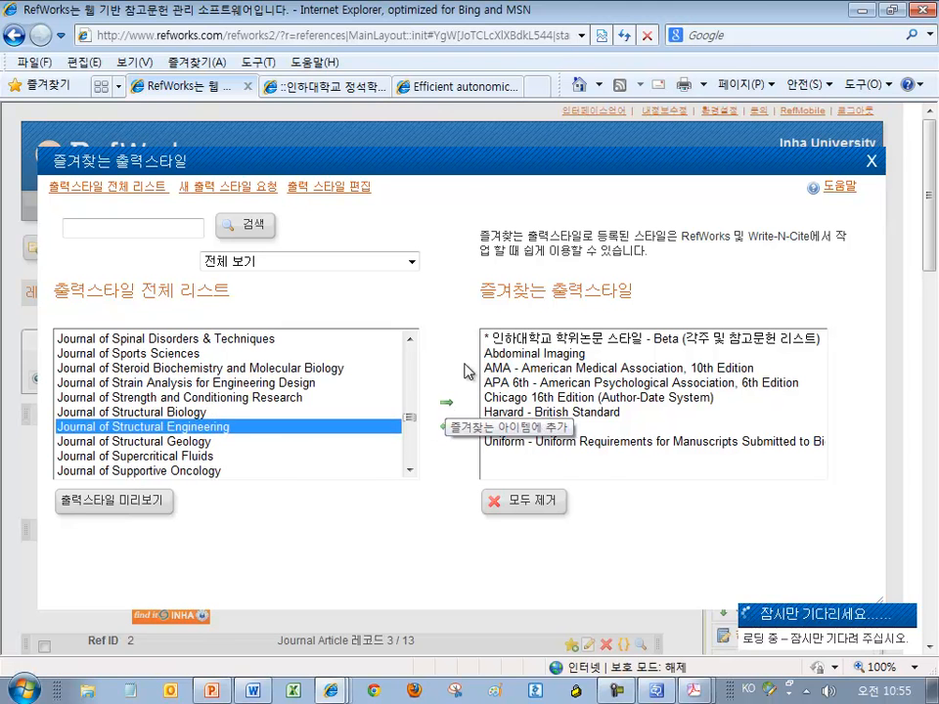
pyautogui.click(446, 402)
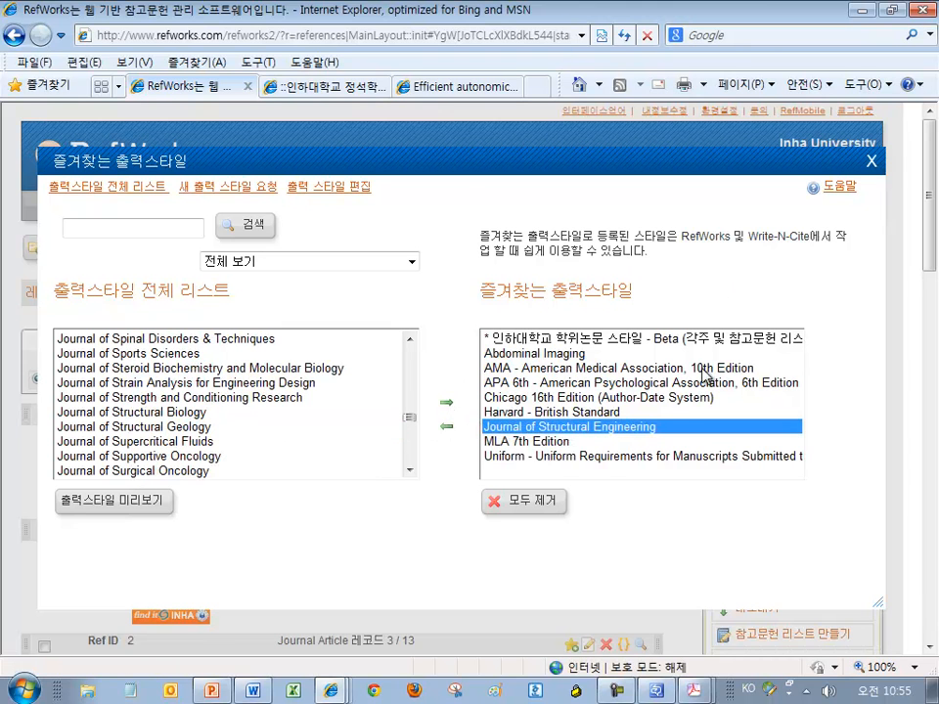
pyautogui.click(870, 162)
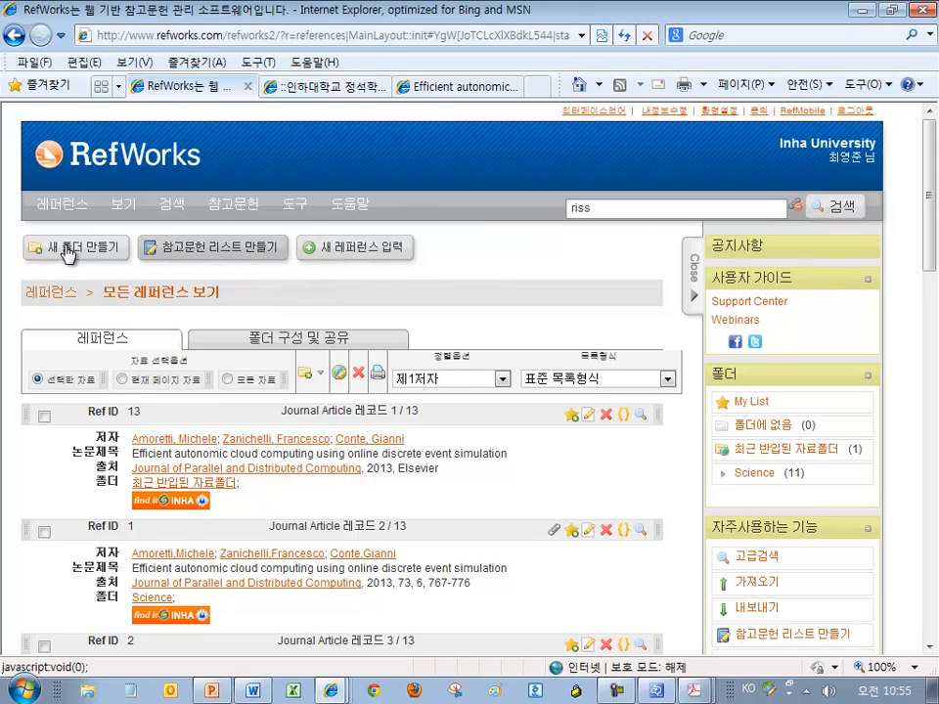
# Create a bibliography of all references in the APA 6th output style
pyautogui.click(234, 250)
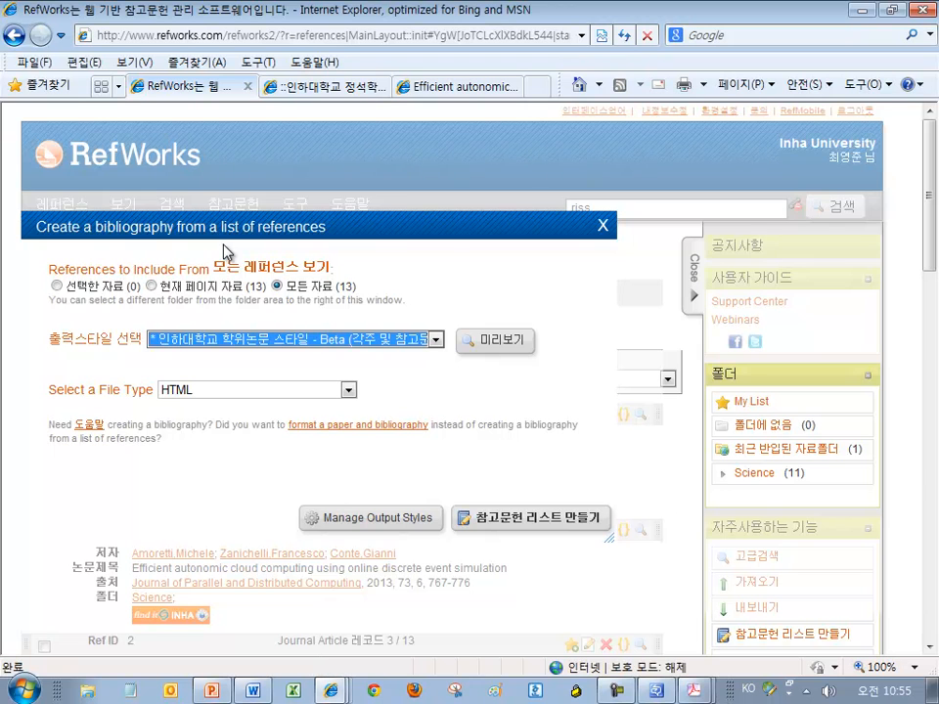
pyautogui.moveTo(368, 286); pyautogui.dragTo(298, 292)
pyautogui.click(435, 340)
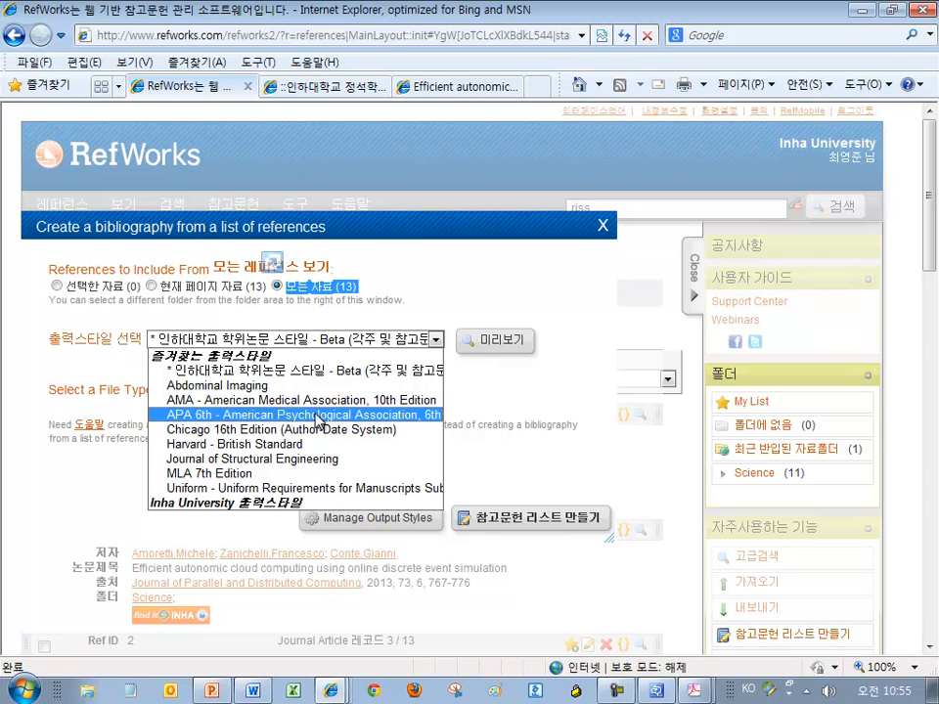
pyautogui.click(318, 420)
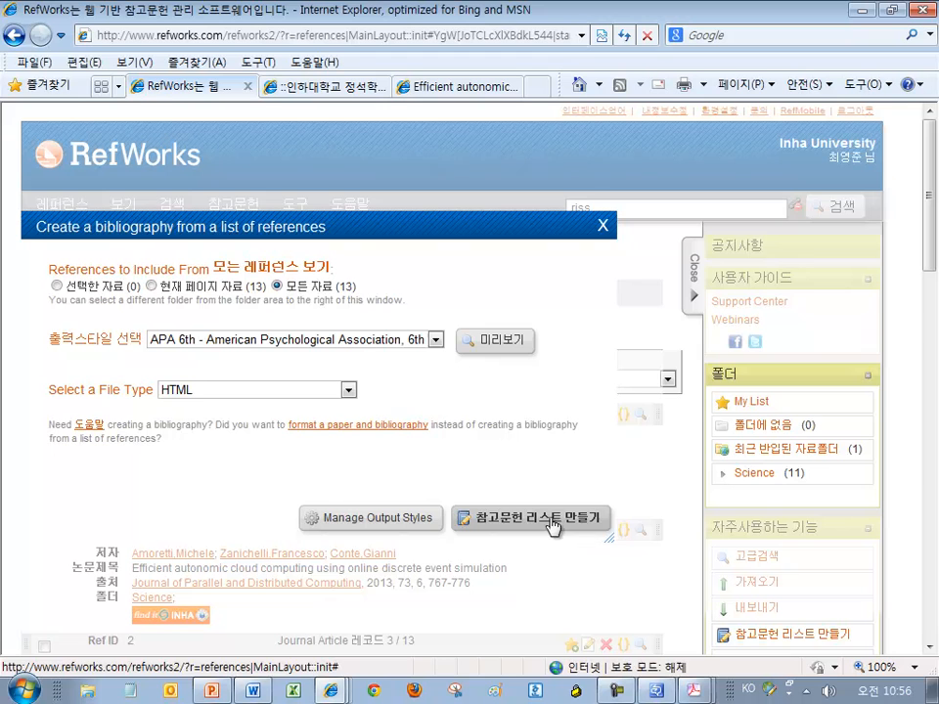
pyautogui.moveTo(608, 532); pyautogui.dragTo(646, 456)
pyautogui.click(571, 436)
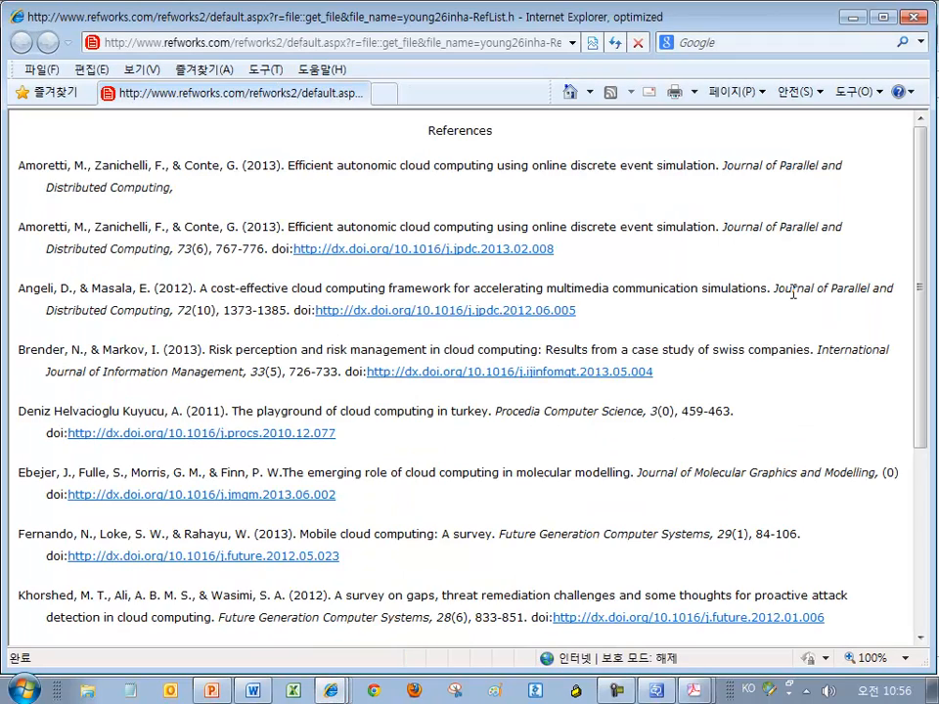
# Review the APA 6th reference list, select all its text, then close that window
pyautogui.scroll(-5, 793, 292)
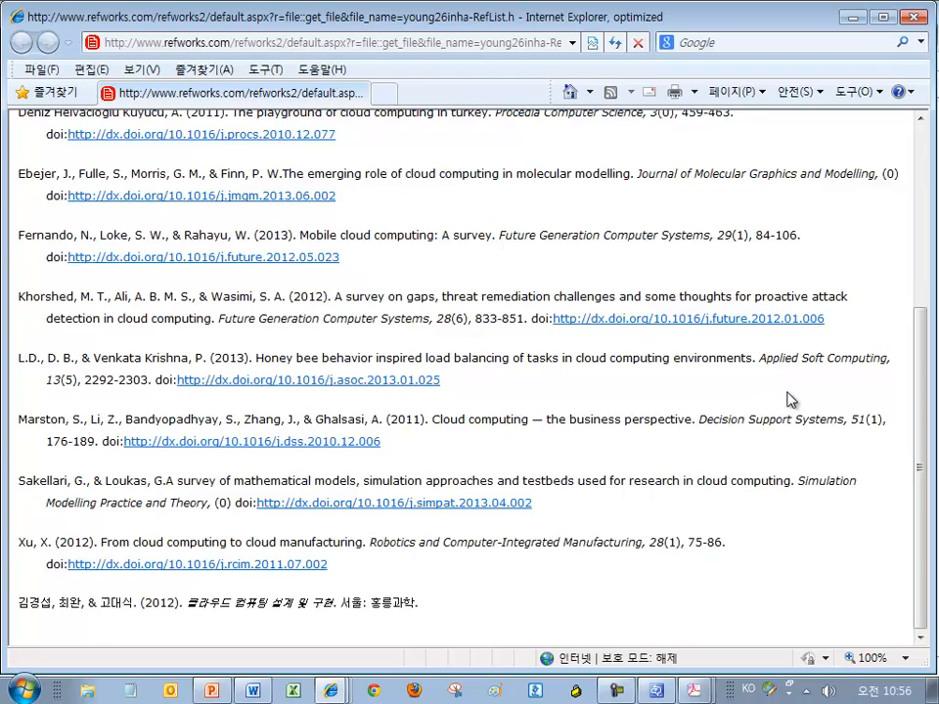
pyautogui.scroll(5, 783, 343)
pyautogui.keyDown('ctrl'); pyautogui.scroll(9, 749, 419); pyautogui.keyUp('ctrl')
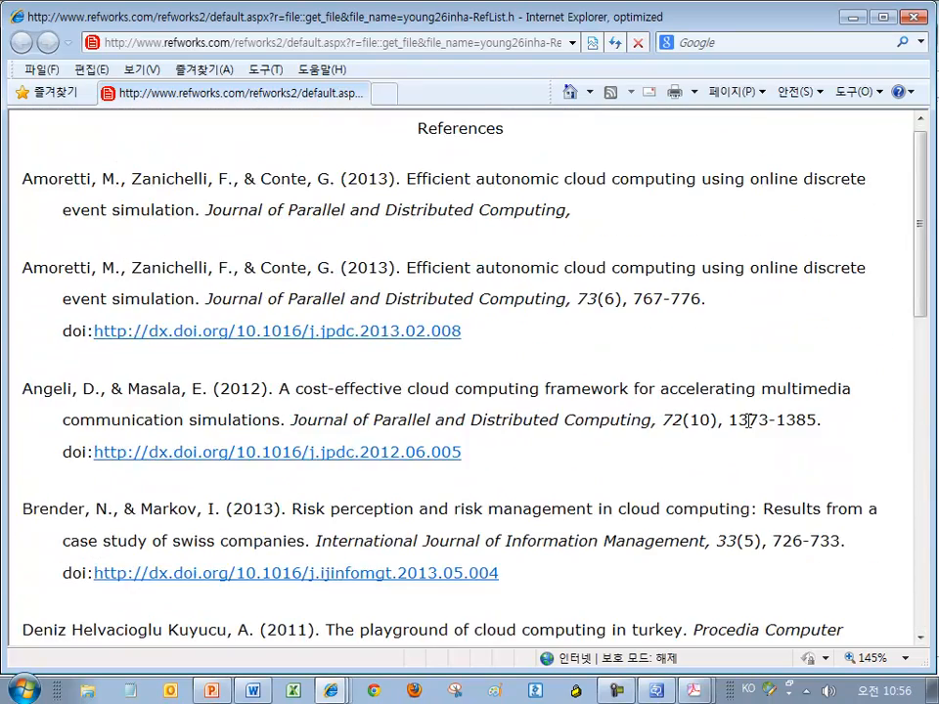
pyautogui.scroll(-8, 747, 460)
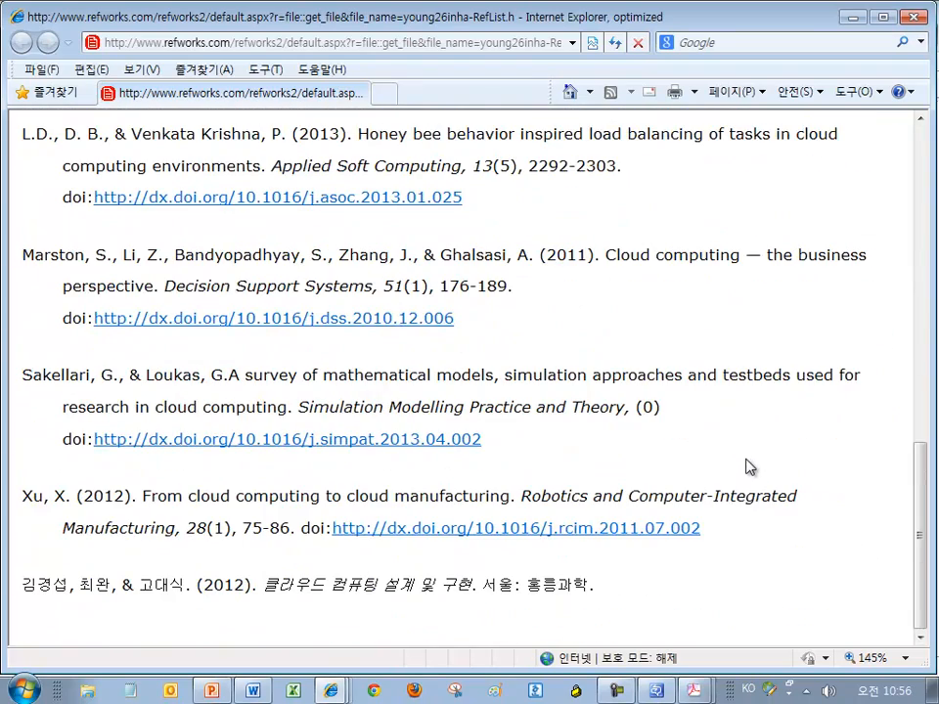
pyautogui.scroll(8, 748, 466)
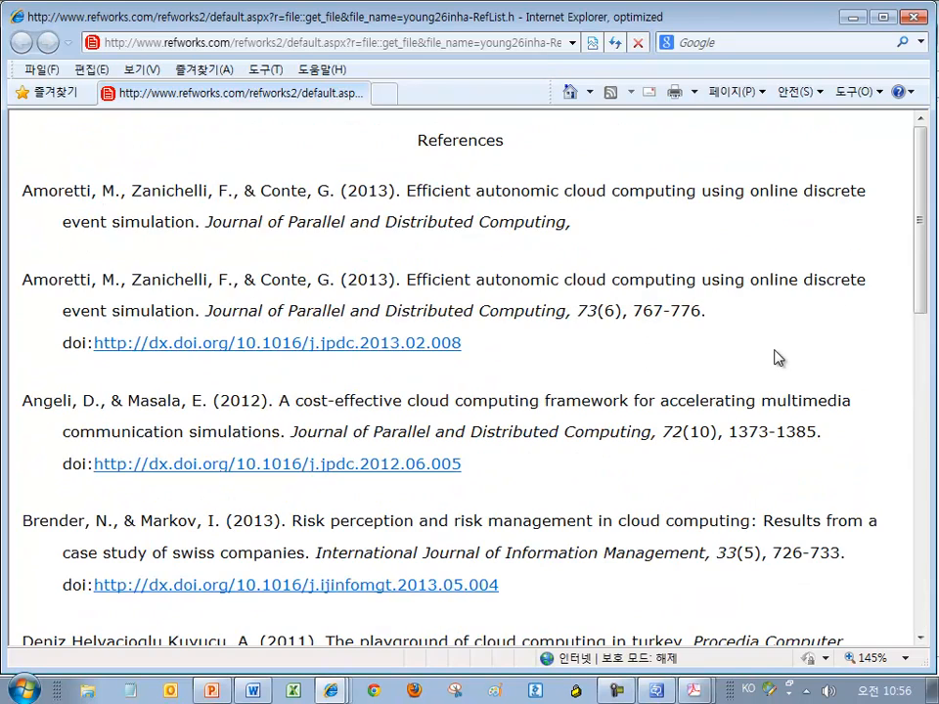
pyautogui.hotkey('ctrl', 'a')
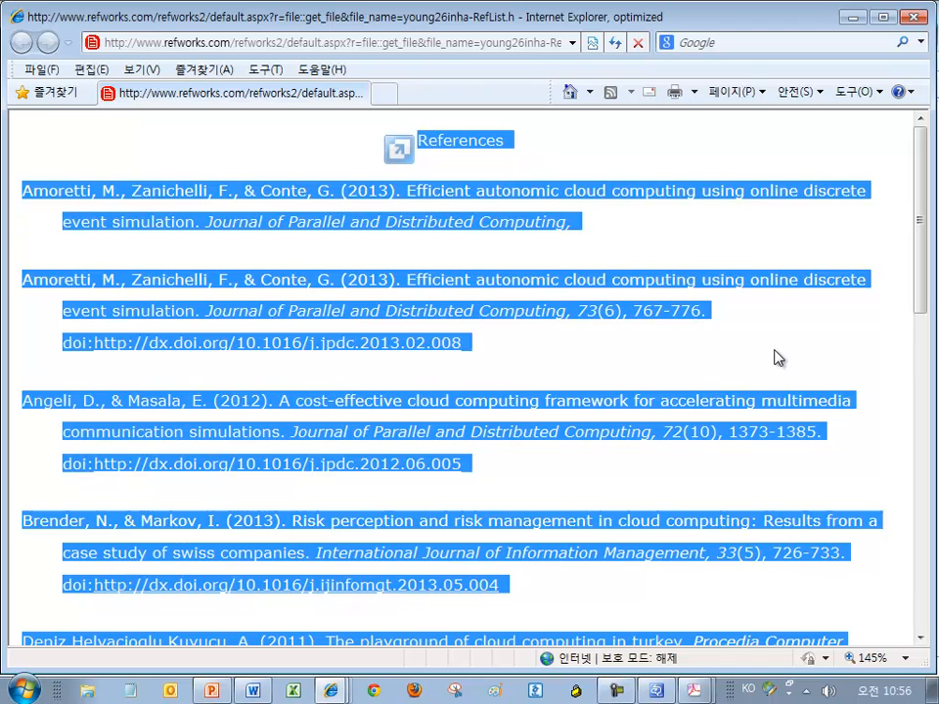
pyautogui.click(775, 358)
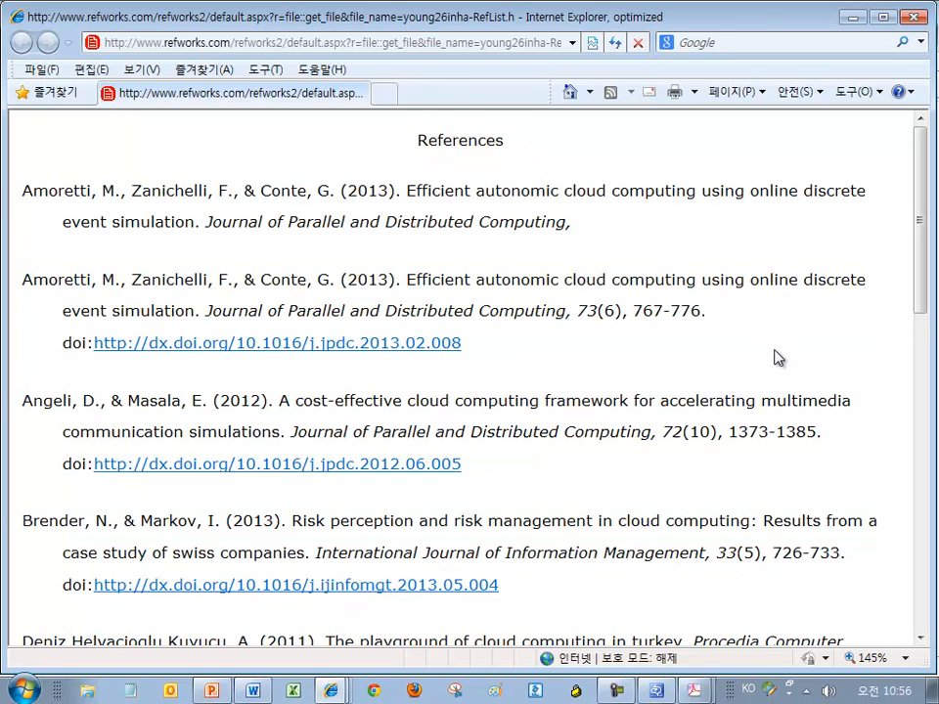
pyautogui.click(920, 17)
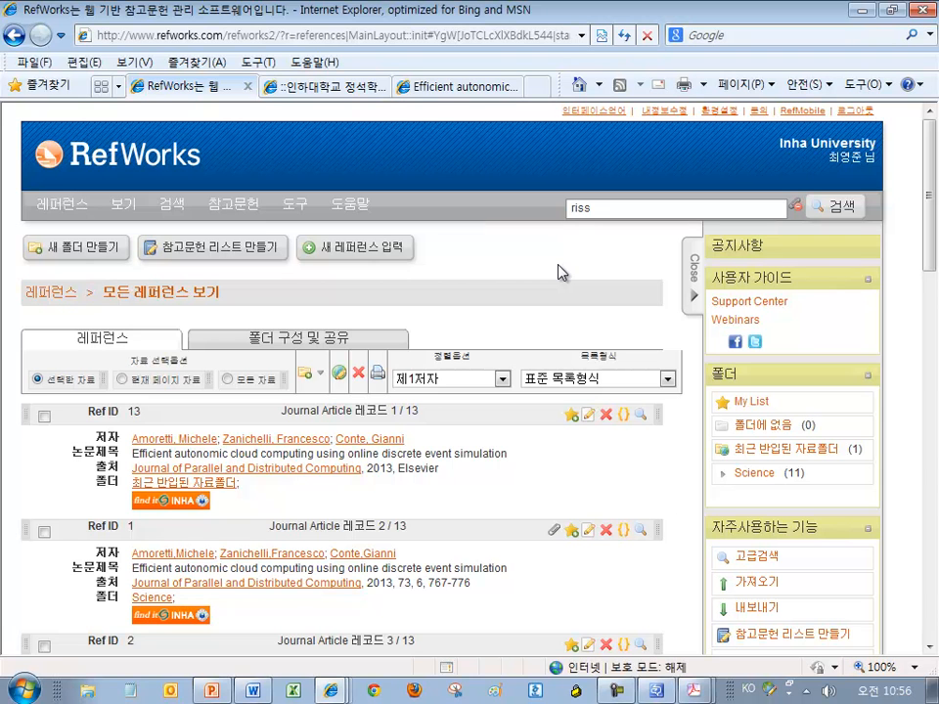
# In sample_article.docx, log out of RefWorks and close the document without saving
pyautogui.click(252, 690)
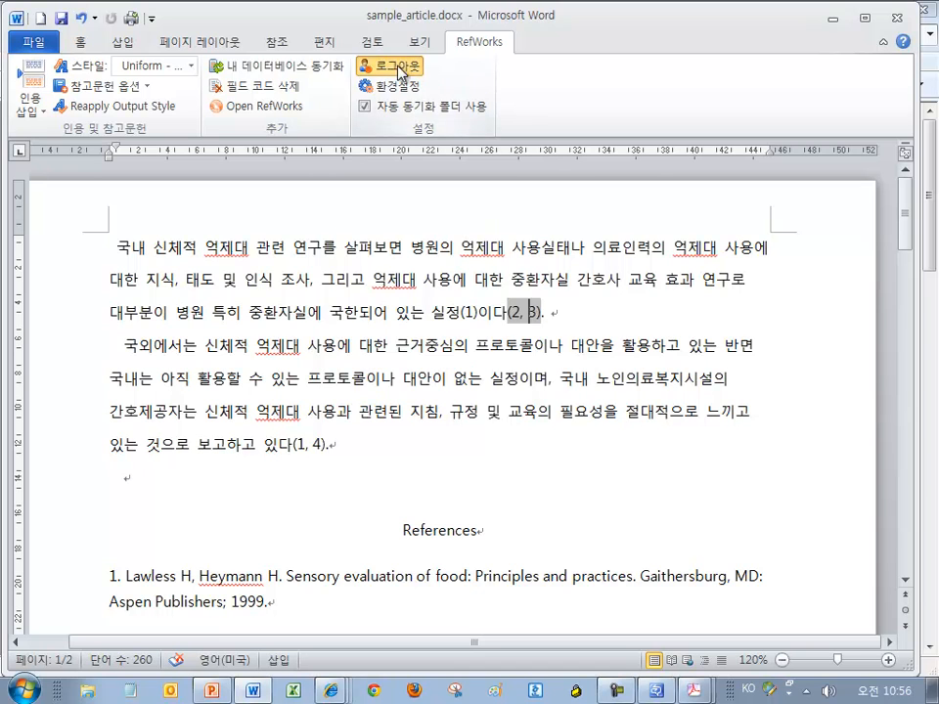
pyautogui.click(385, 66)
pyautogui.click(544, 411)
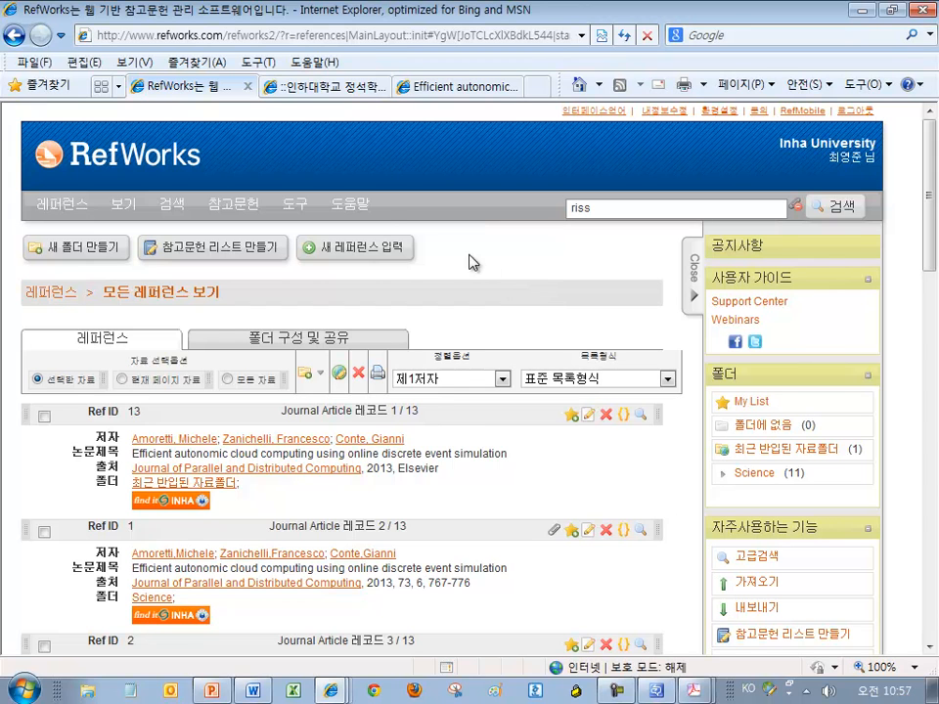
# Choose 도구 > Write-N-Cite to view the Write-N-Cite 4 download page
pyautogui.moveTo(296, 211)
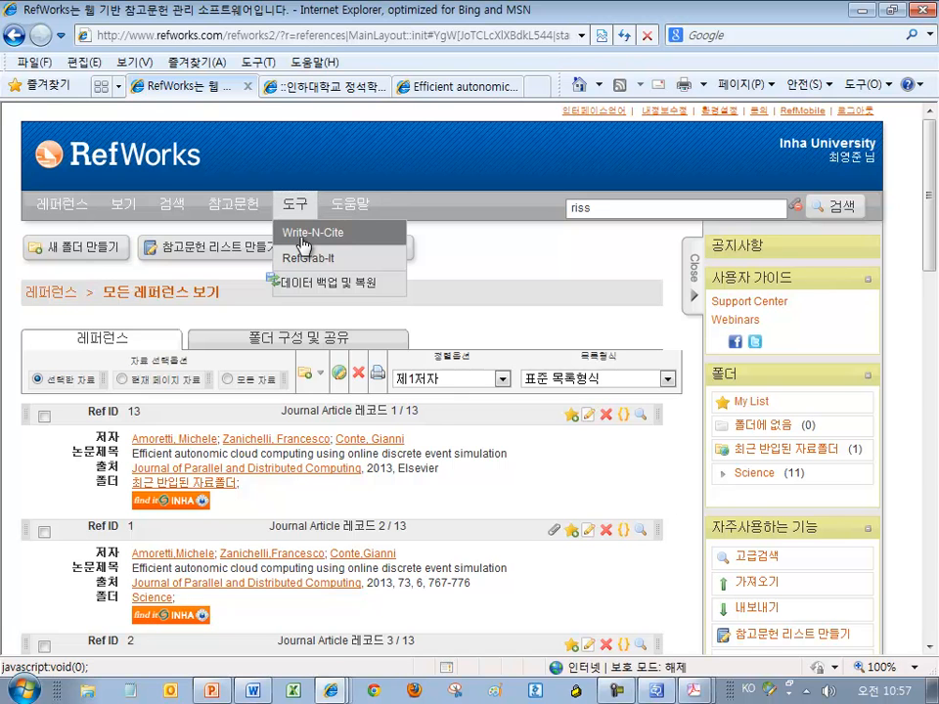
pyautogui.click(304, 245)
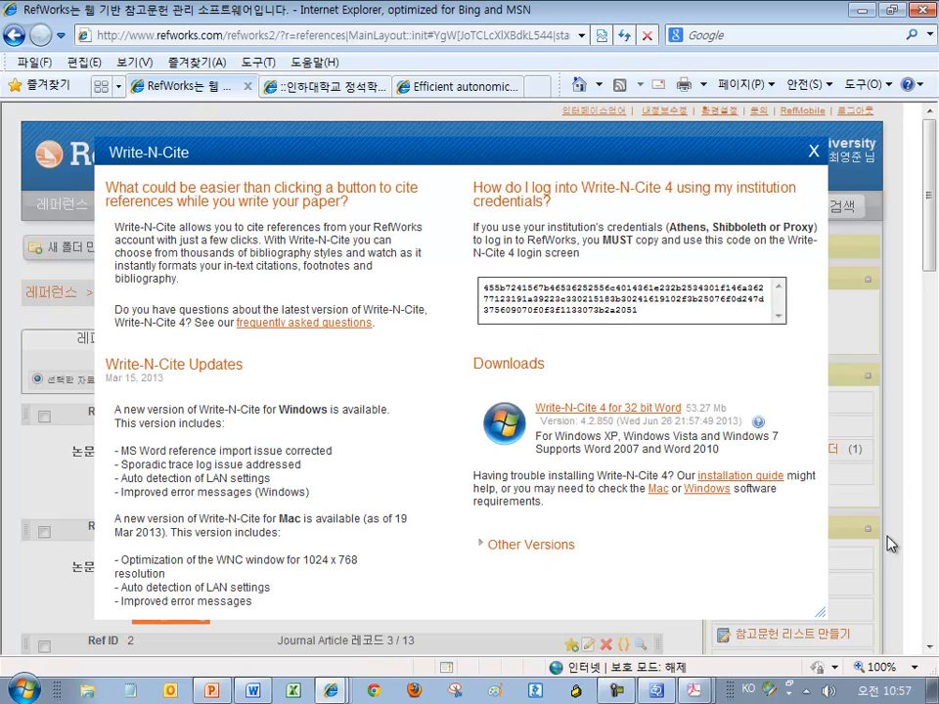
pyautogui.moveTo(528, 363); pyautogui.dragTo(482, 367)
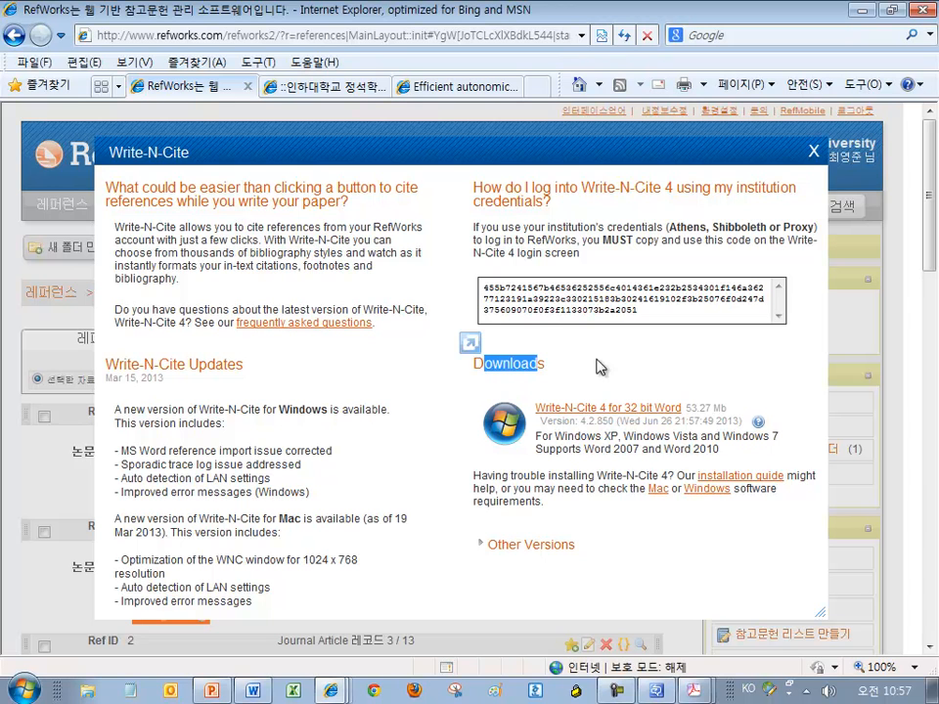
# Save the Write-N-Cite 4 installer for 32-bit Word to the desktop, replacing the older copy
pyautogui.click(671, 409)
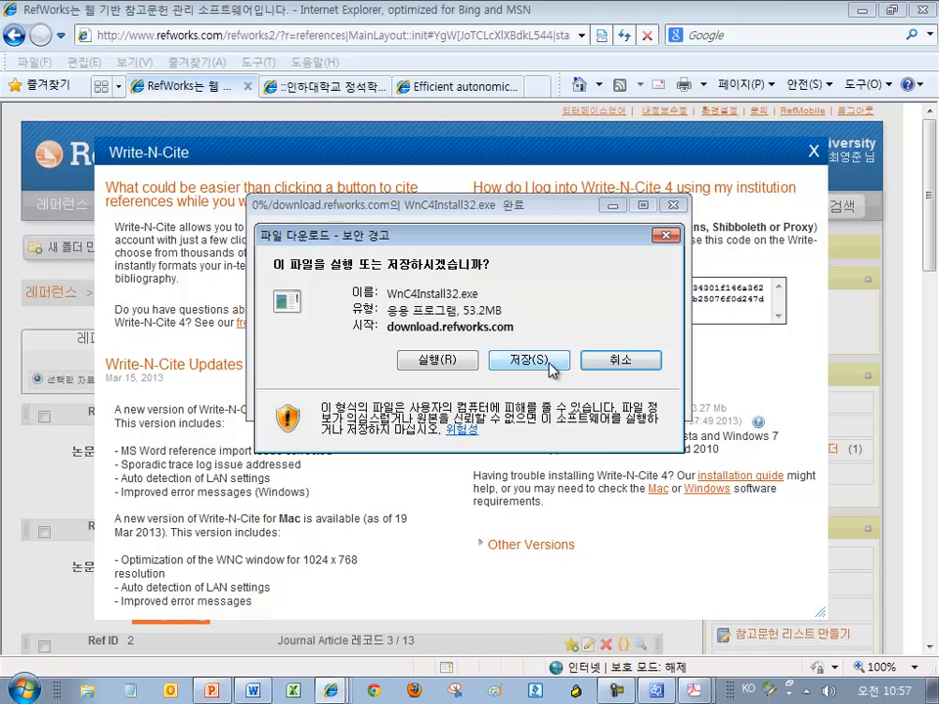
pyautogui.click(553, 369)
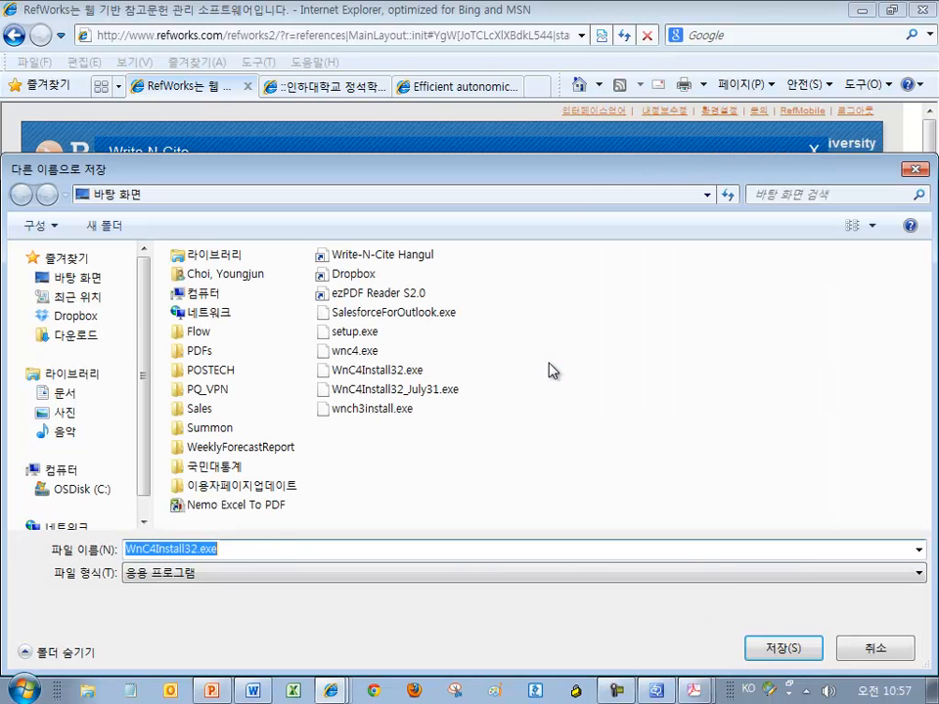
pyautogui.click(798, 655)
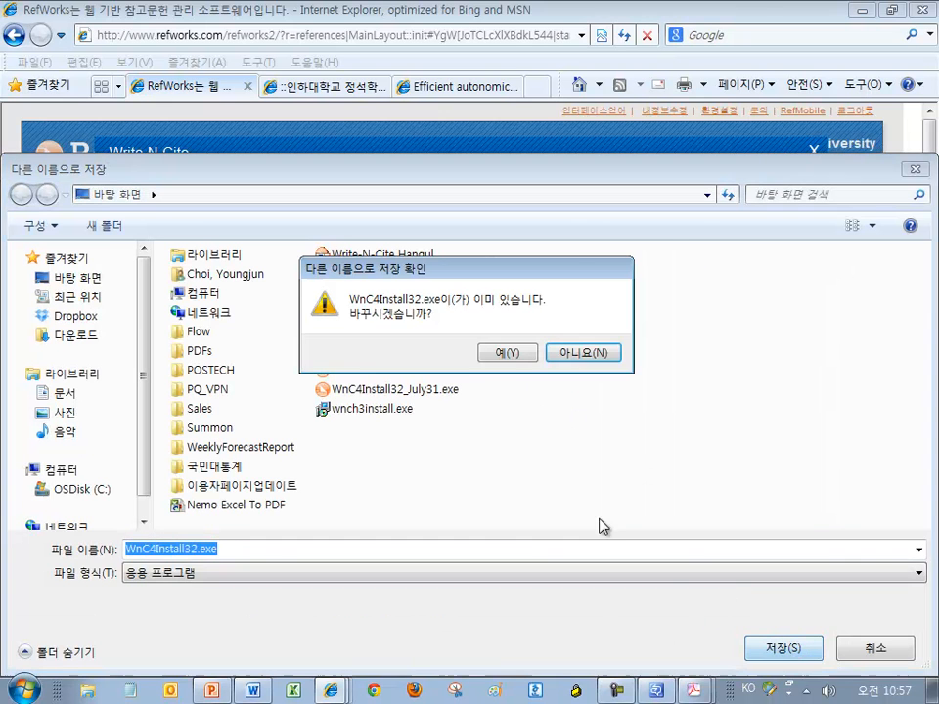
pyautogui.click(510, 352)
pyautogui.moveTo(560, 212); pyautogui.dragTo(559, 192)
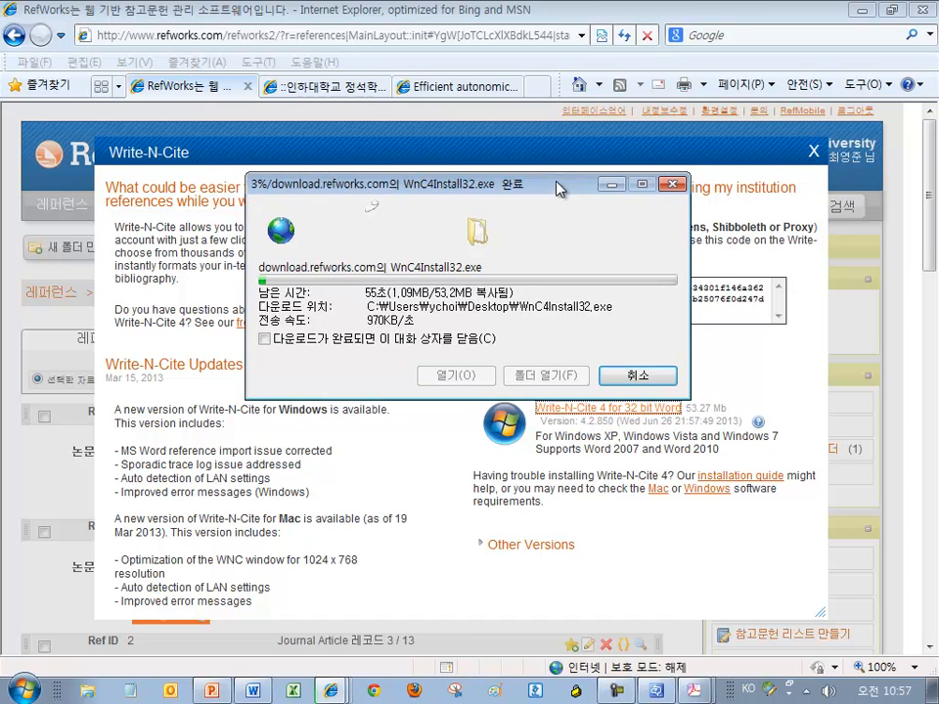
# Dismiss the Acrobat recent-documents list and bring Word to the front
pyautogui.rightClick(693, 691)
pyautogui.click(707, 673)
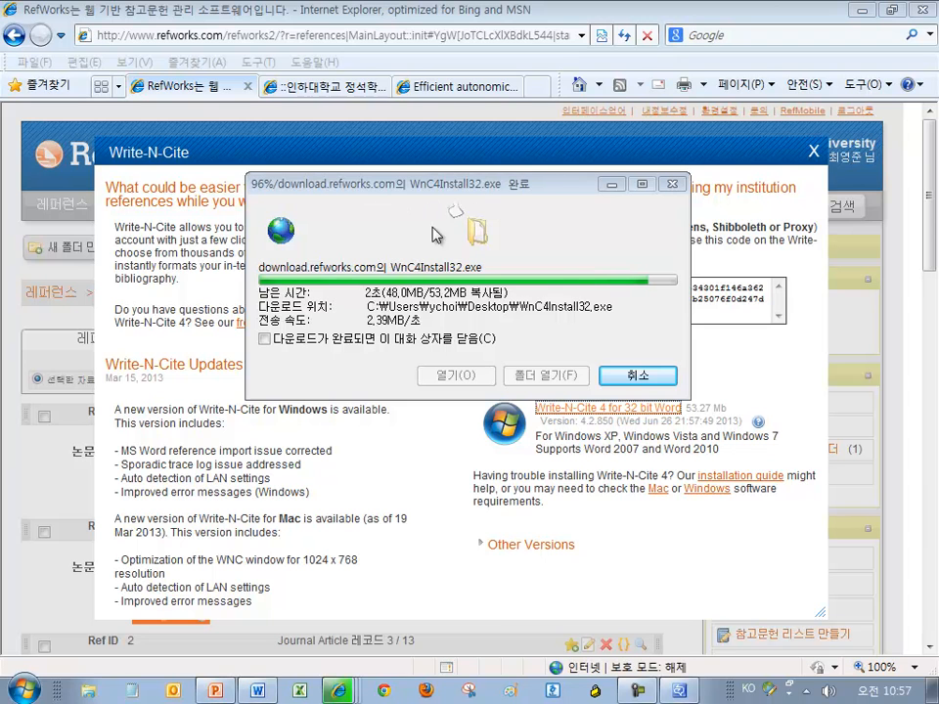
pyautogui.click(256, 695)
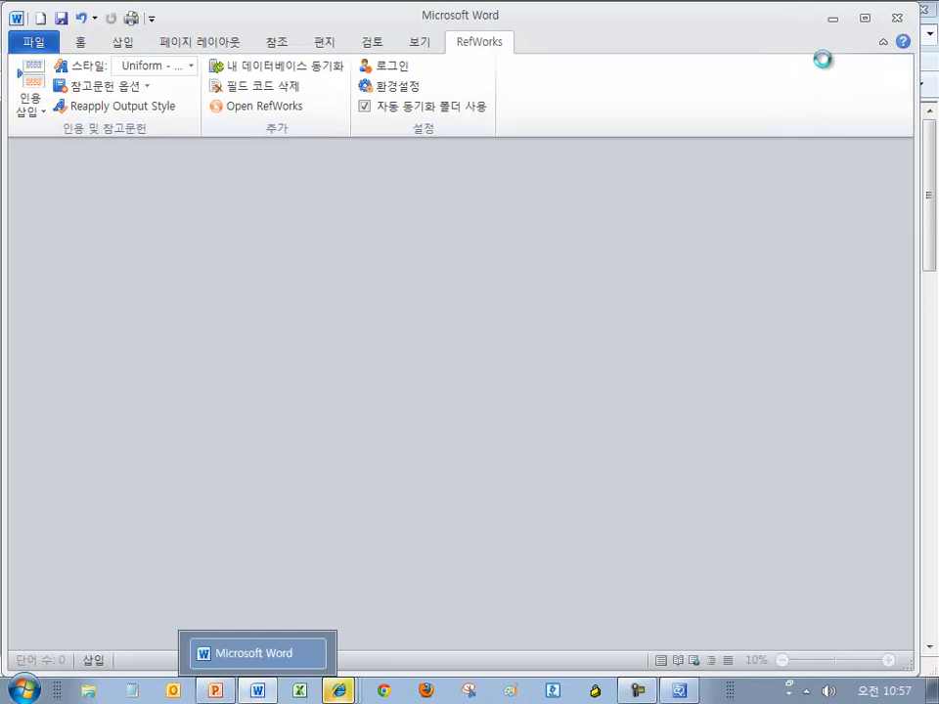
# Close Word so the installer can run, keeping the completed download window in view
pyautogui.click(902, 19)
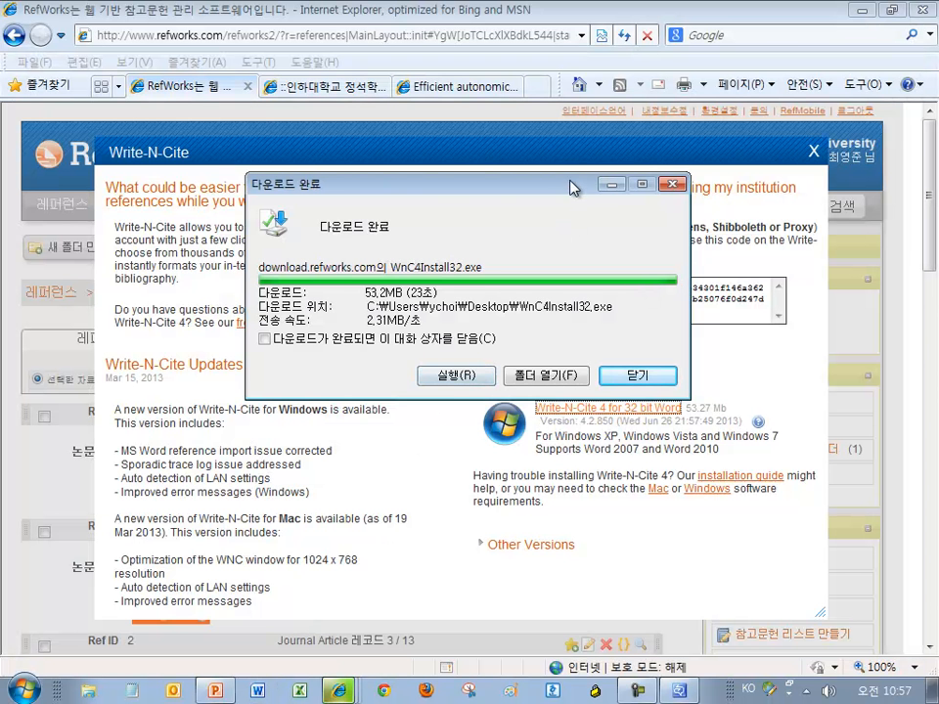
pyautogui.moveTo(570, 181); pyautogui.dragTo(573, 163)
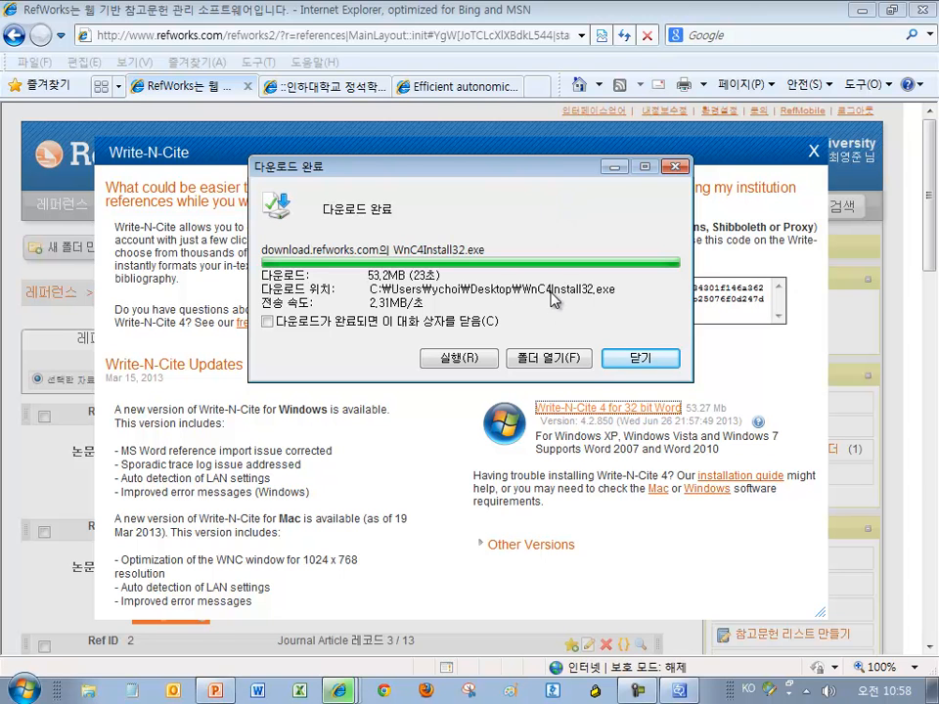
# Run the downloaded WnC4Install32.exe, accepting the security warning
pyautogui.click(469, 359)
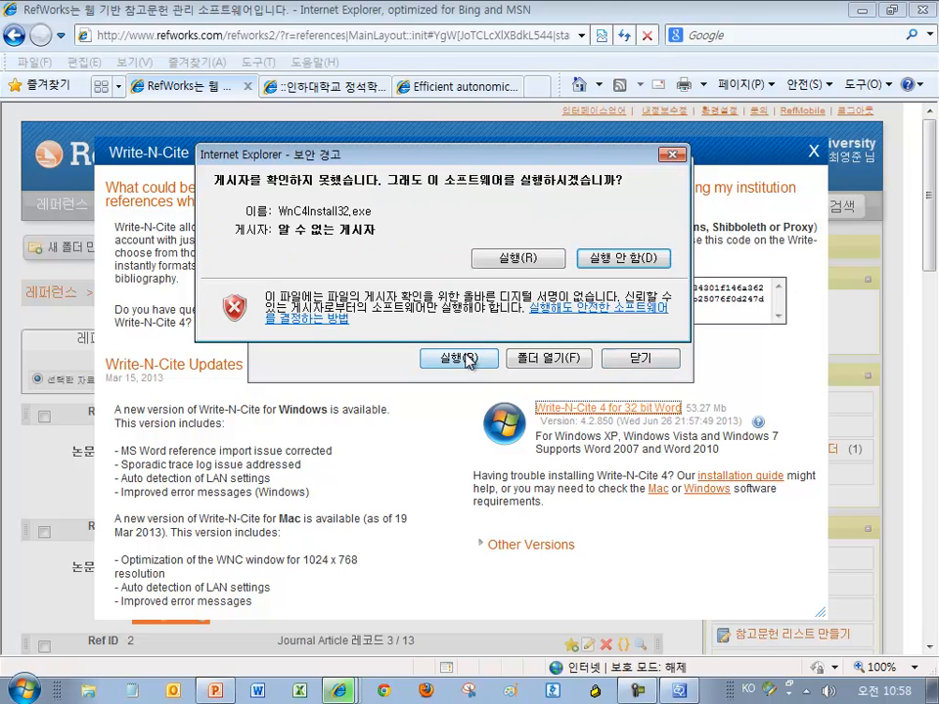
pyautogui.click(525, 260)
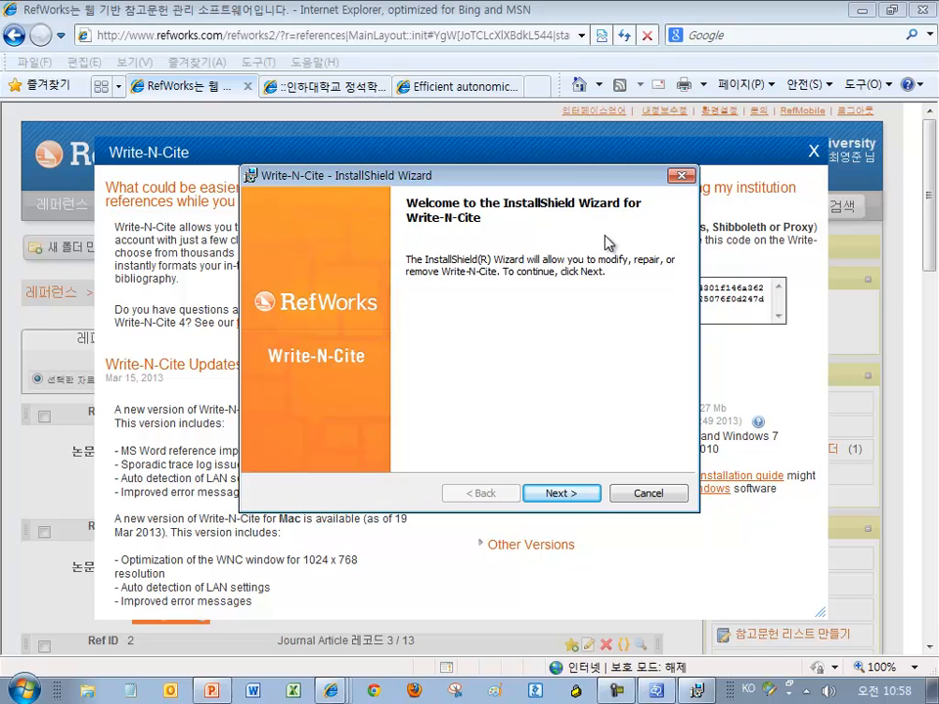
# Step through the Write-N-Cite wizard to modify the installation, install the selected features, and finish
pyautogui.click(566, 495)
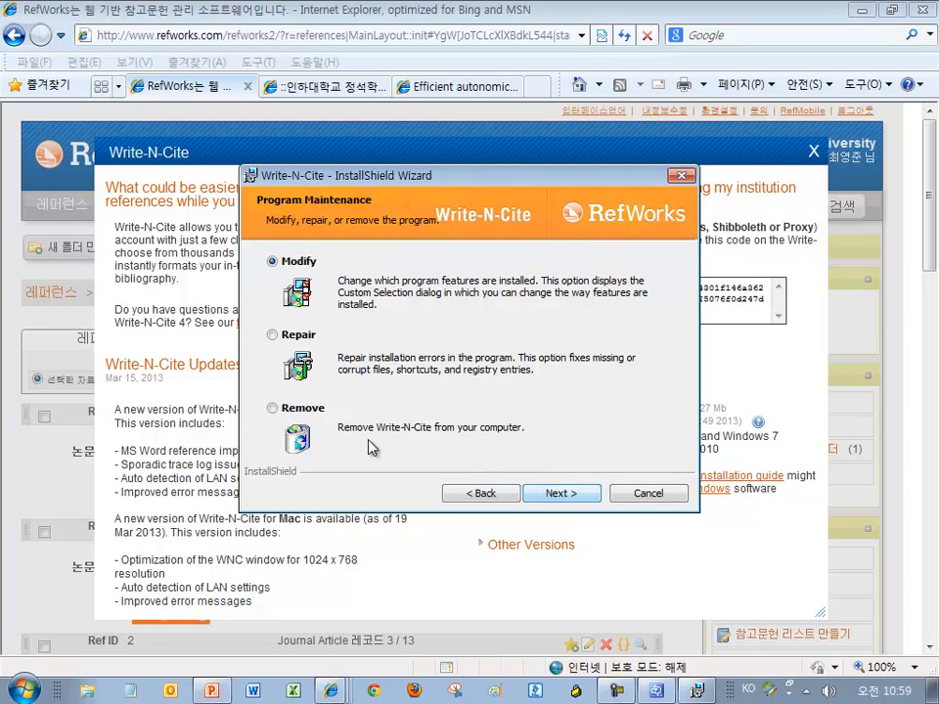
pyautogui.click(581, 495)
pyautogui.click(576, 495)
pyautogui.click(574, 495)
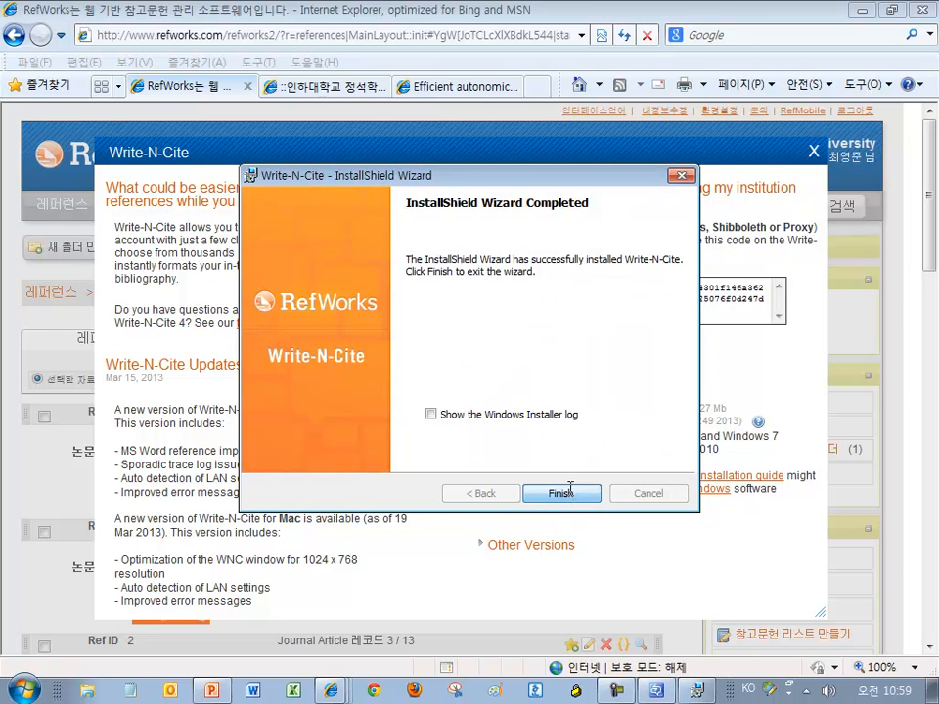
pyautogui.click(566, 496)
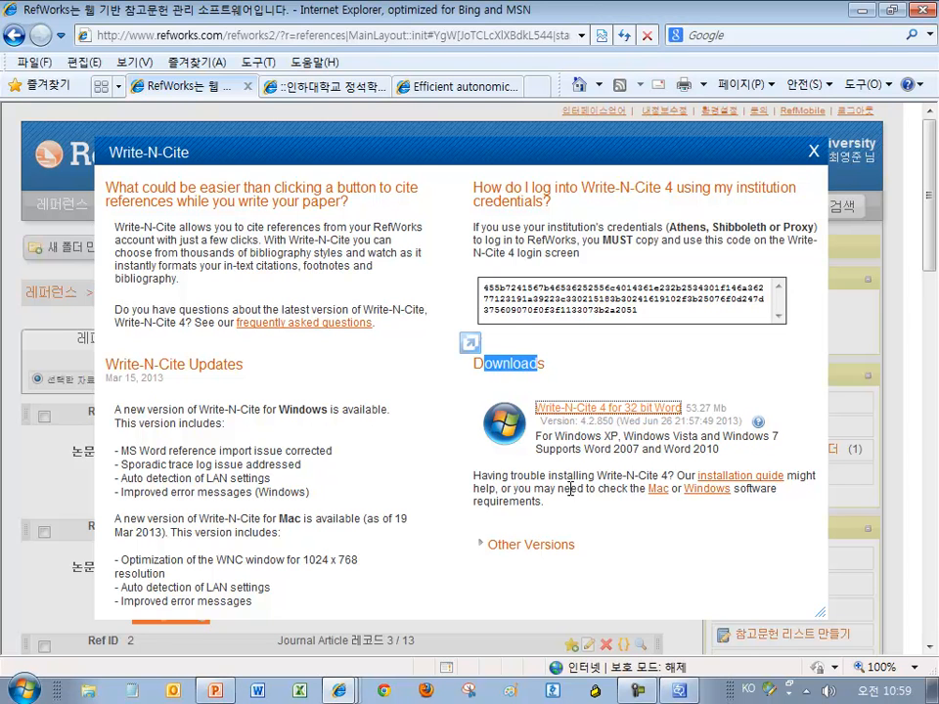
# Switch to the blank Word document 문서1 from the taskbar
pyautogui.click(259, 693)
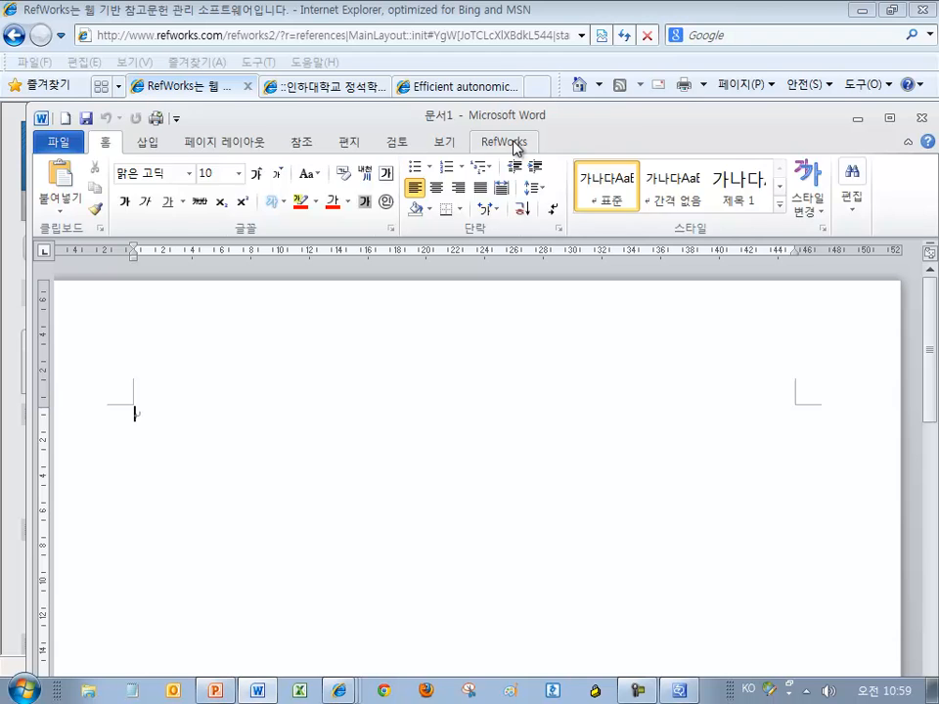
# Show the RefWorks tab, minimize Internet Explorer, close the security notice, and reposition the Word window
pyautogui.click(516, 147)
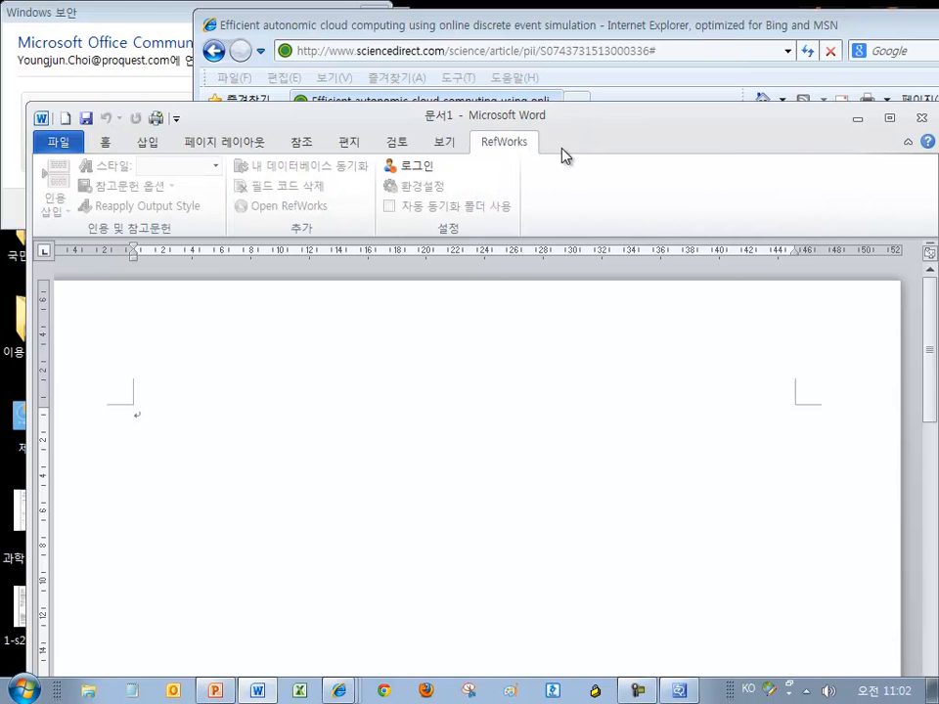
pyautogui.doubleClick(673, 119)
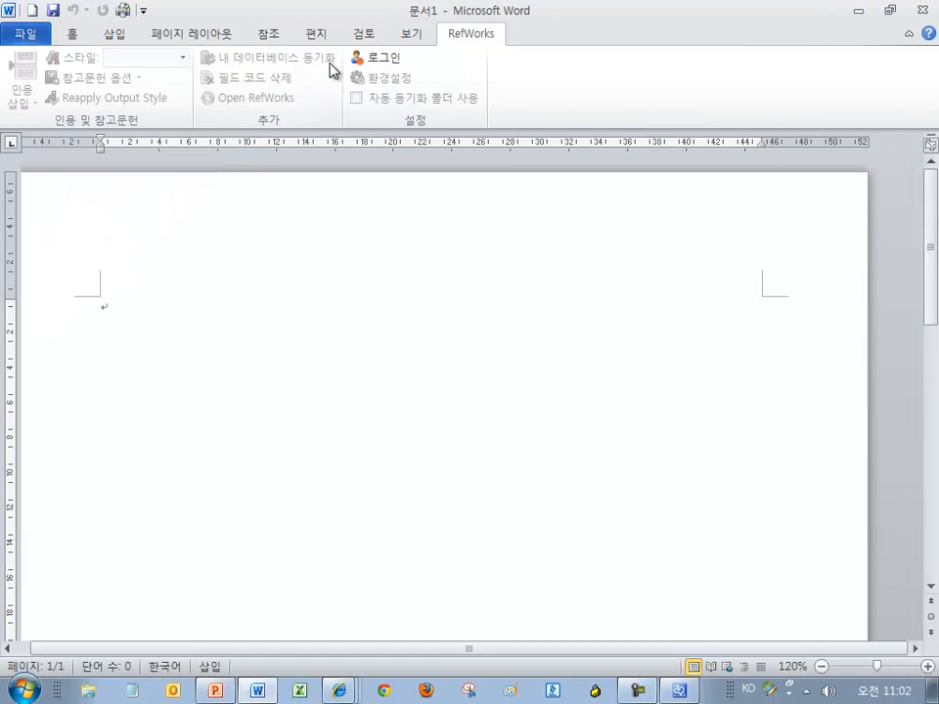
pyautogui.doubleClick(399, 8)
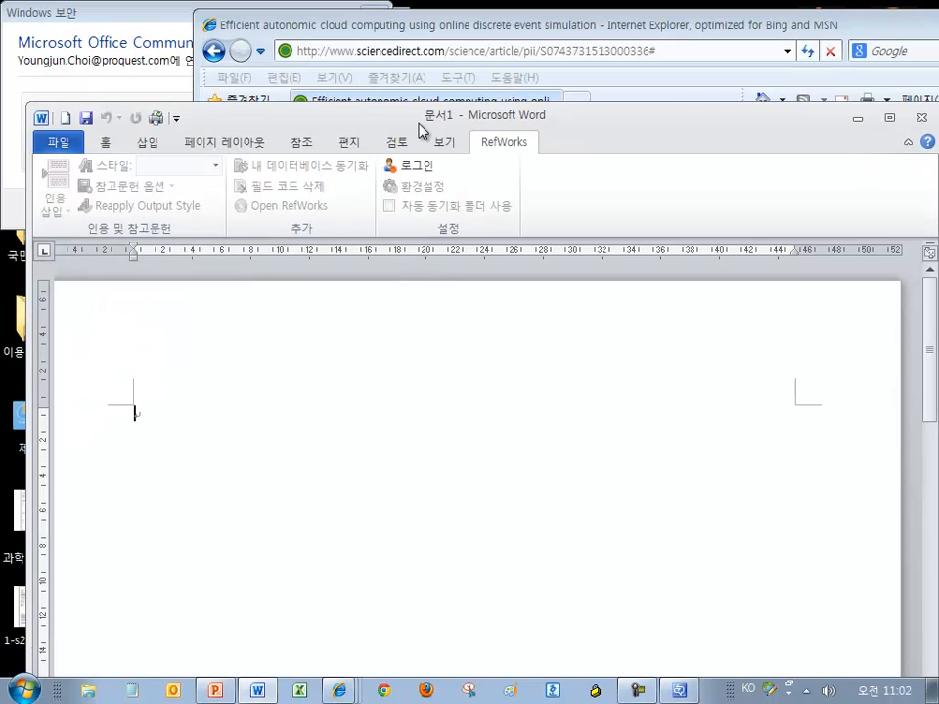
pyautogui.moveTo(583, 124); pyautogui.dragTo(564, 126)
pyautogui.moveTo(891, 23); pyautogui.dragTo(779, 63)
pyautogui.click(927, 66)
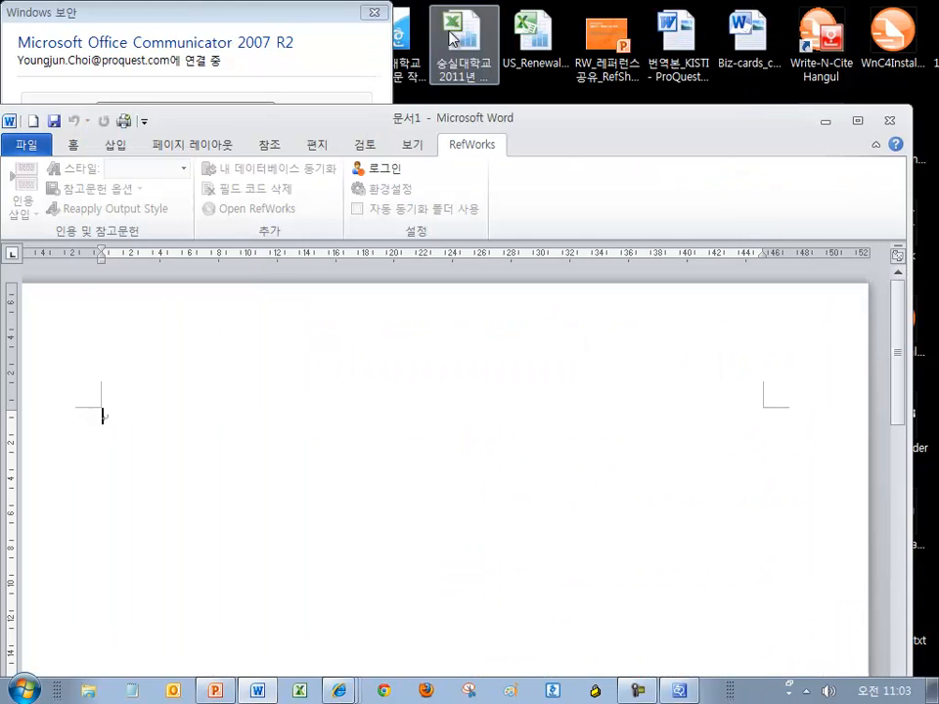
pyautogui.click(374, 12)
pyautogui.moveTo(659, 115); pyautogui.dragTo(666, 72)
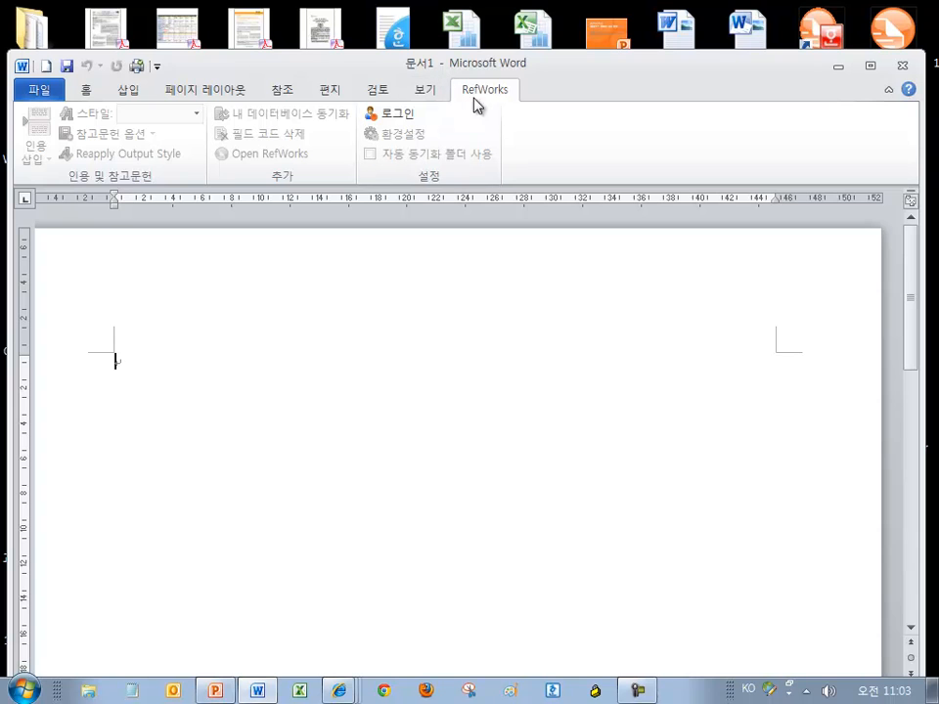
# Log in to RefWorks through Write-N-Cite with the group code, user name and password
pyautogui.click(404, 120)
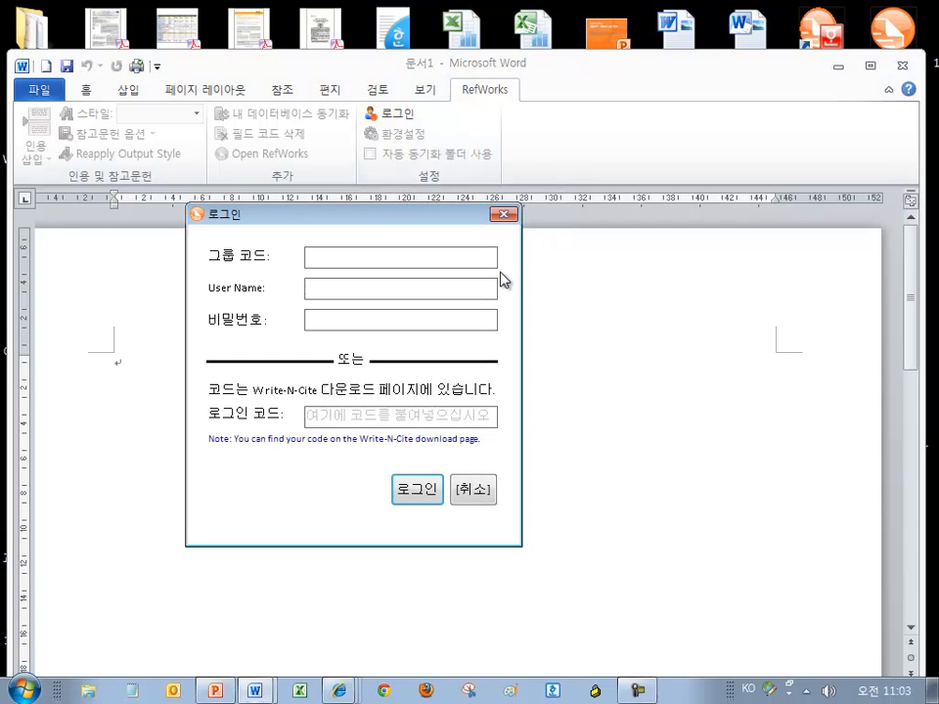
pyautogui.moveTo(449, 217); pyautogui.dragTo(572, 221)
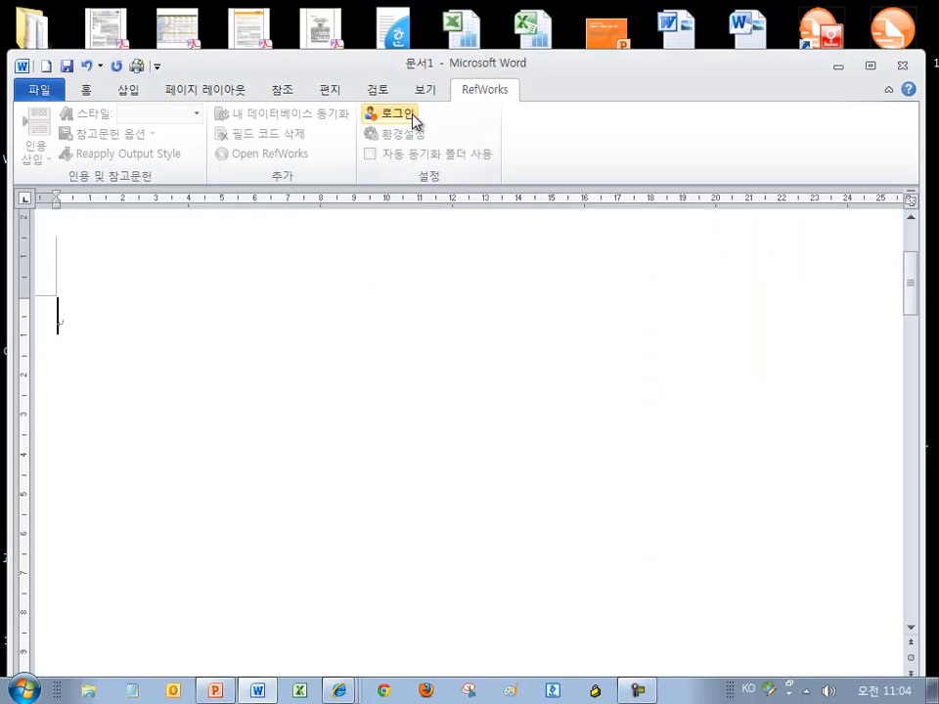
pyautogui.click(409, 117)
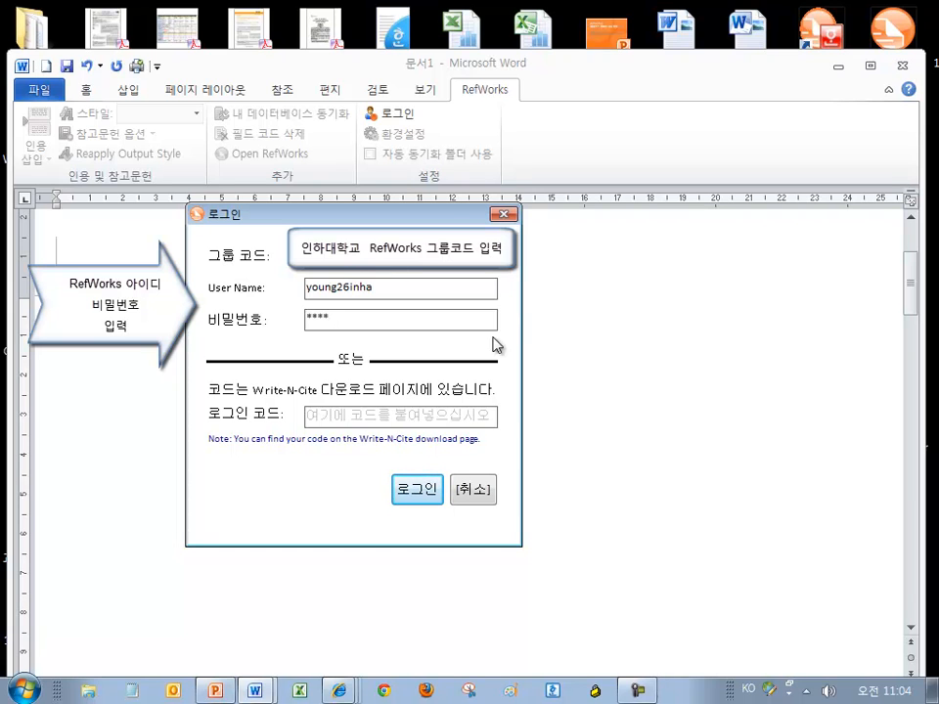
pyautogui.click(416, 489)
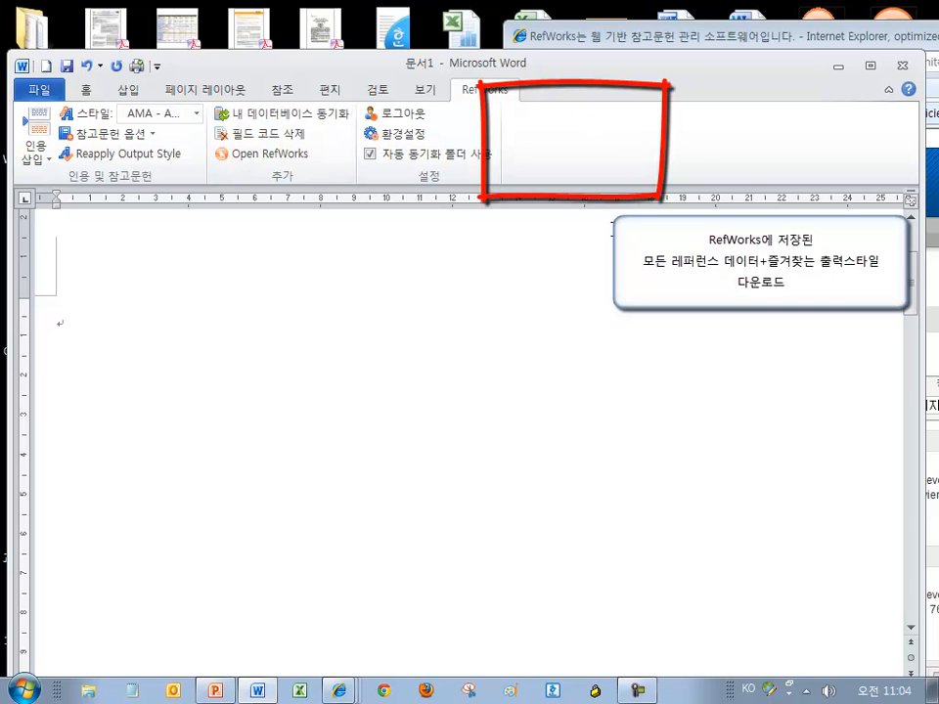
# Sync the RefWorks database, then open sample_article.docx from the recent documents list
pyautogui.click(269, 113)
pyautogui.click(875, 71)
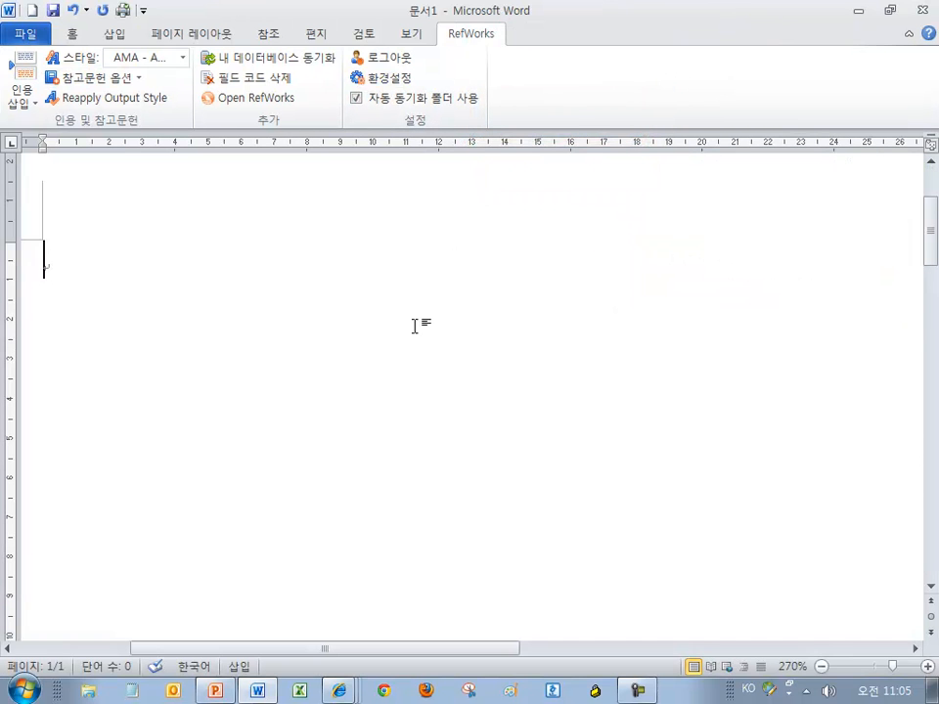
pyautogui.click(24, 37)
pyautogui.click(107, 208)
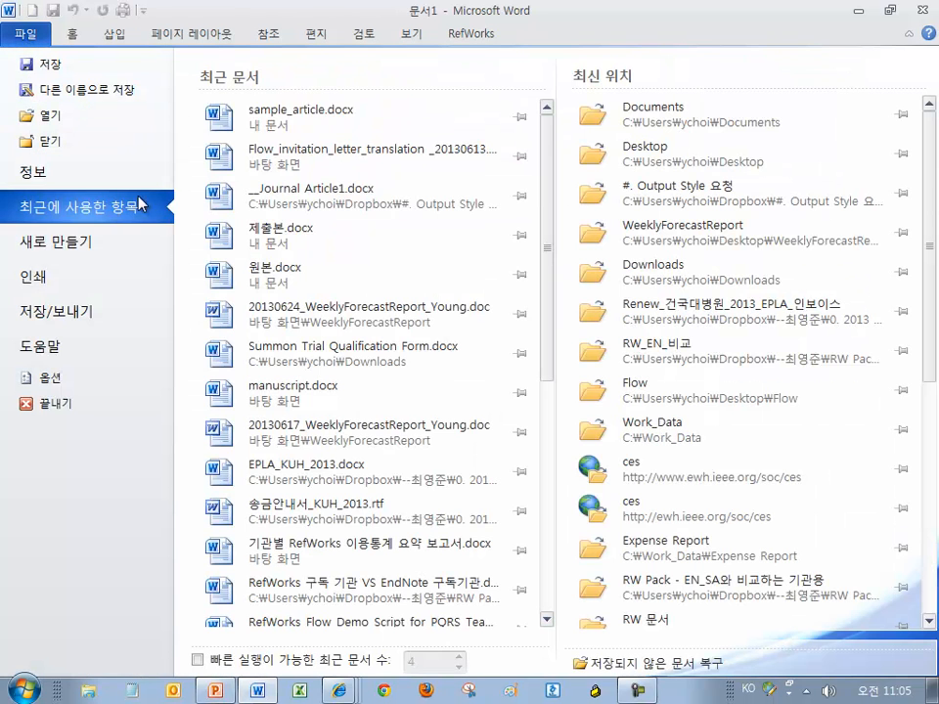
pyautogui.click(271, 132)
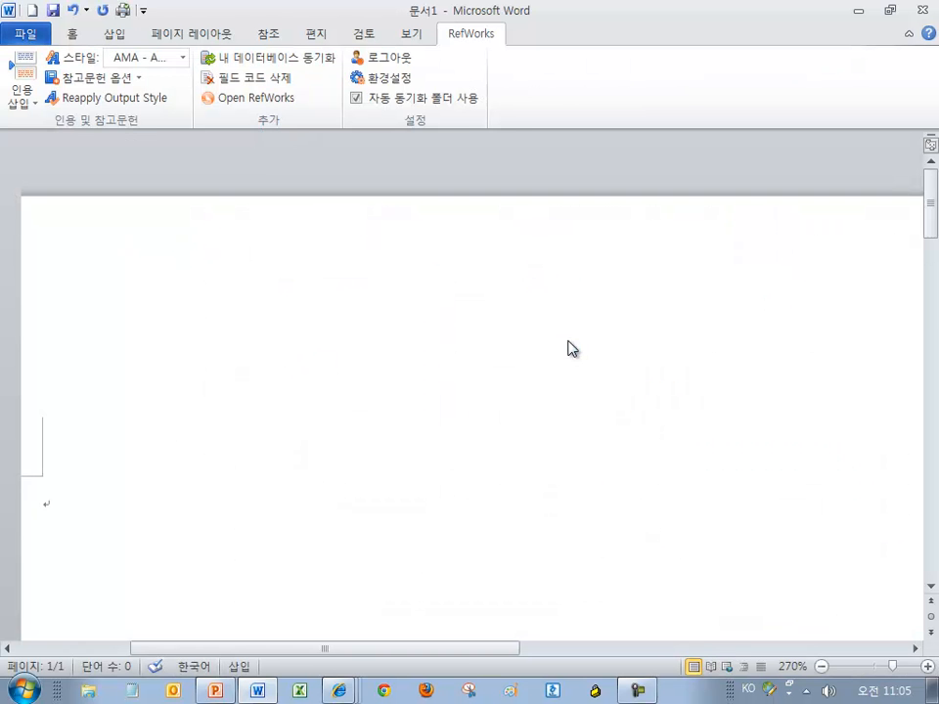
# Place the insertion point on the empty line below the text and return to the RefWorks tab
pyautogui.scroll(-4, 413, 335)
pyautogui.scroll(3, 415, 336)
pyautogui.scroll(2, 441, 335)
pyautogui.click(527, 364)
pyautogui.click(327, 466)
pyautogui.click(460, 33)
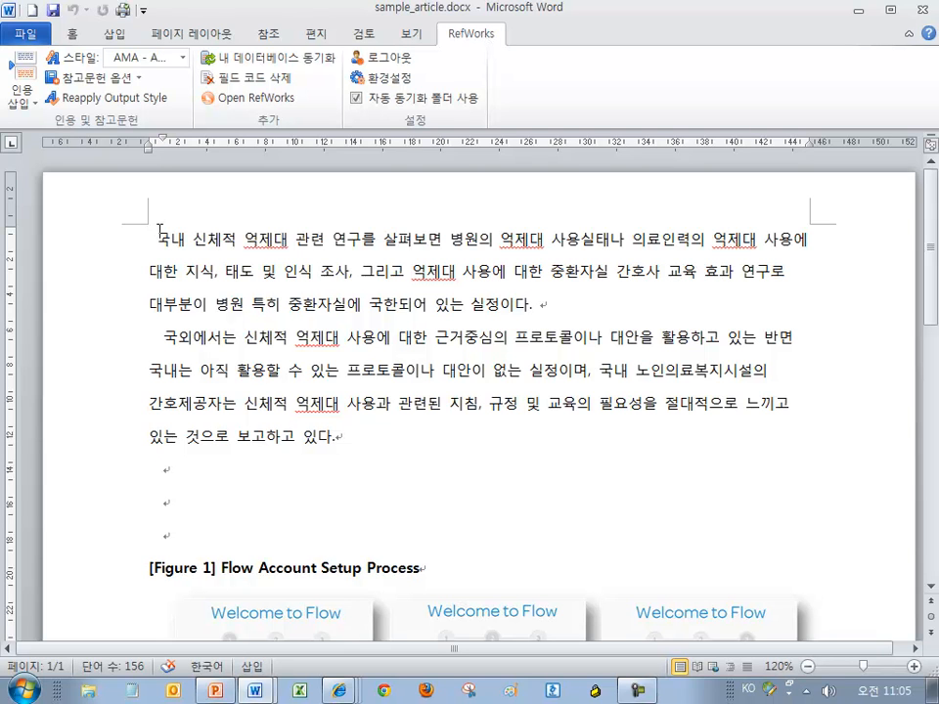
# Resize the sample_article window and minimize the blank background document
pyautogui.doubleClick(170, 14)
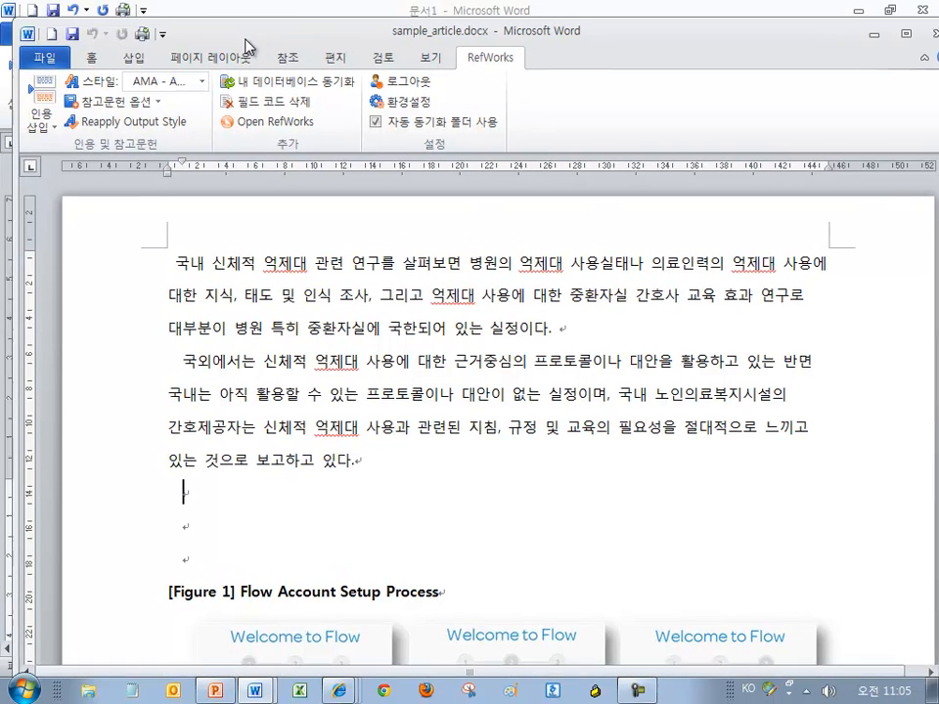
pyautogui.moveTo(245, 42); pyautogui.dragTo(252, 64)
pyautogui.click(859, 11)
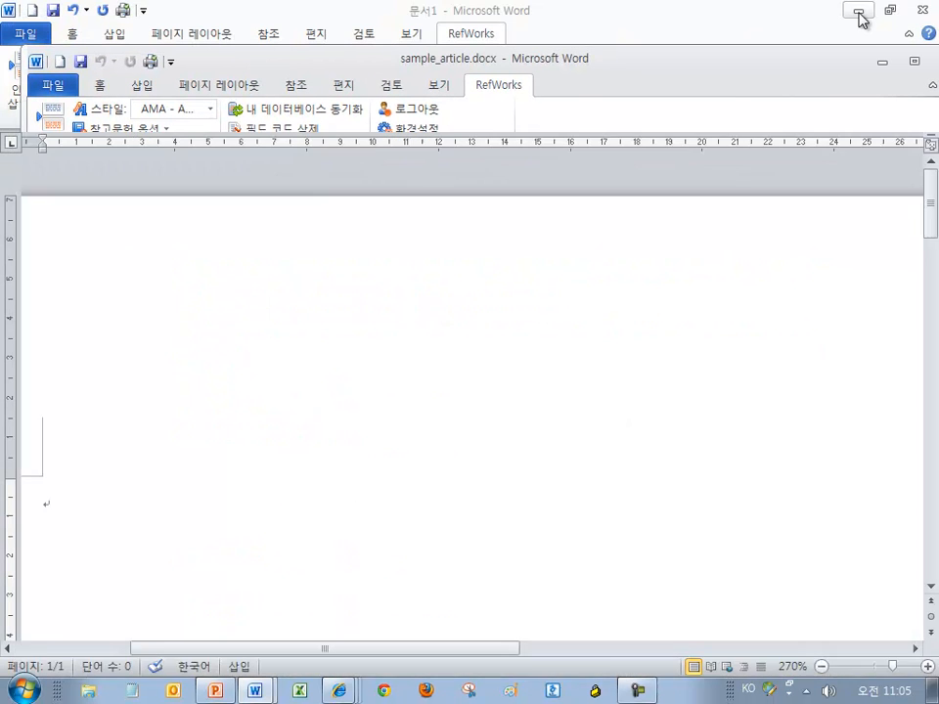
# Choose APA 6th - American Psychological Association, 6th Edition from the full style list and save it
pyautogui.click(209, 109)
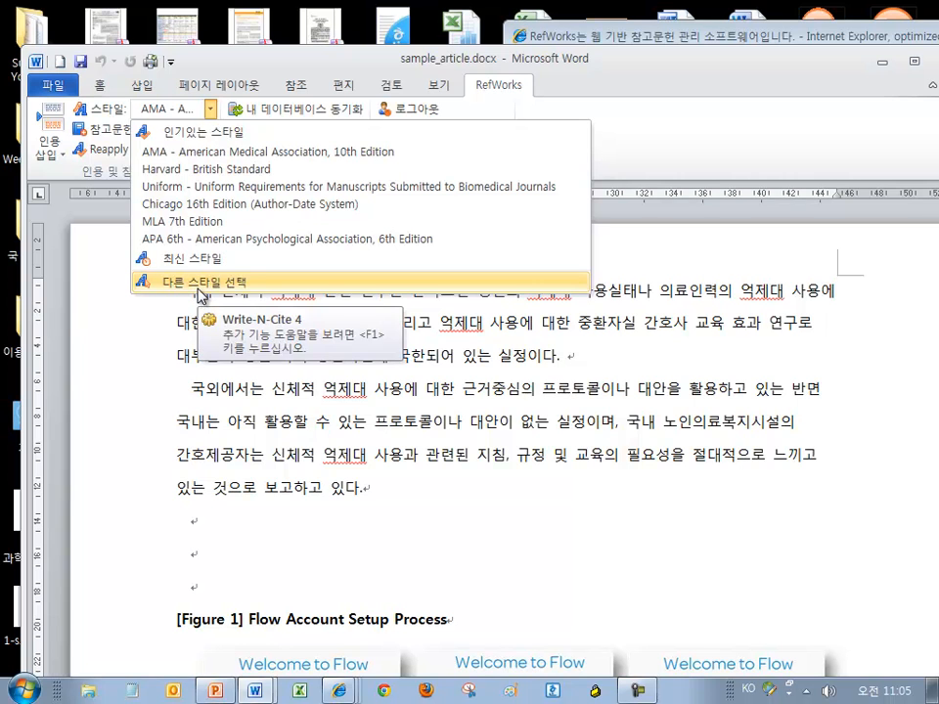
pyautogui.click(200, 290)
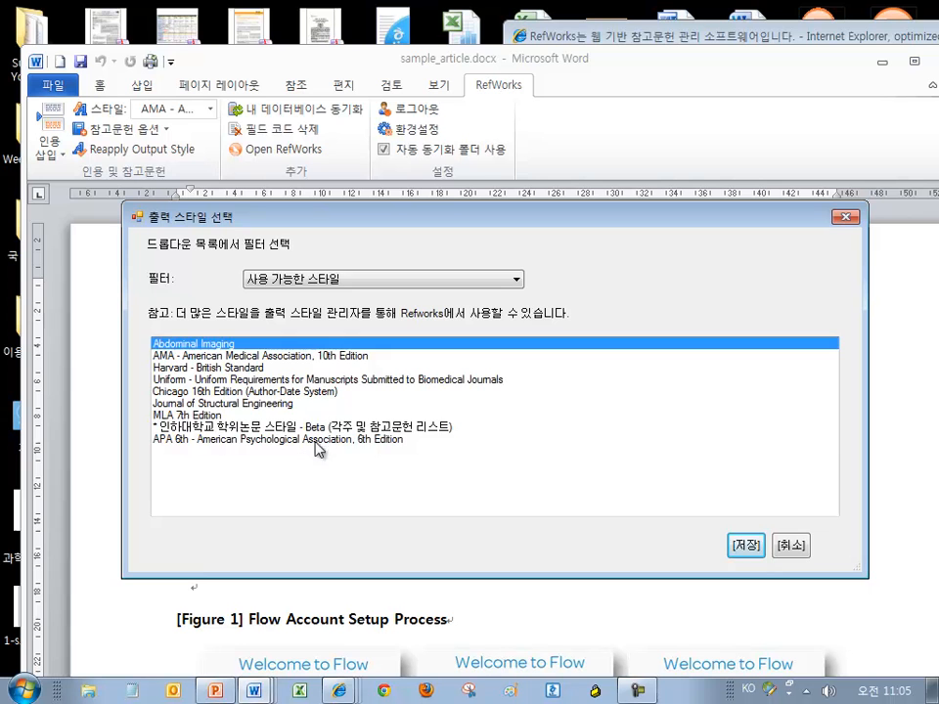
pyautogui.click(333, 427)
pyautogui.moveTo(304, 457); pyautogui.dragTo(419, 436)
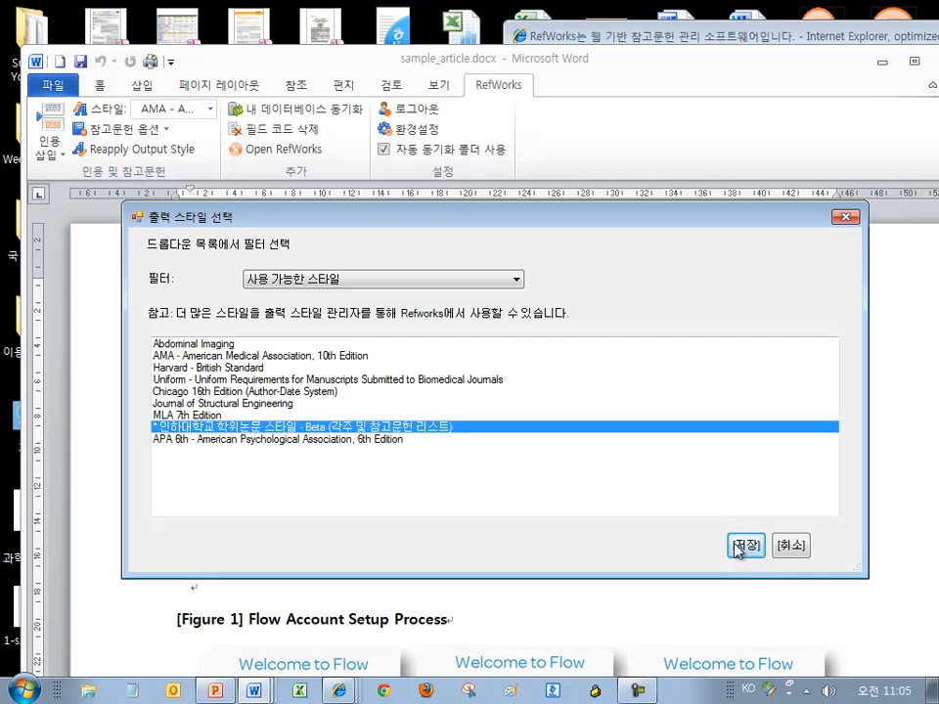
pyautogui.click(374, 440)
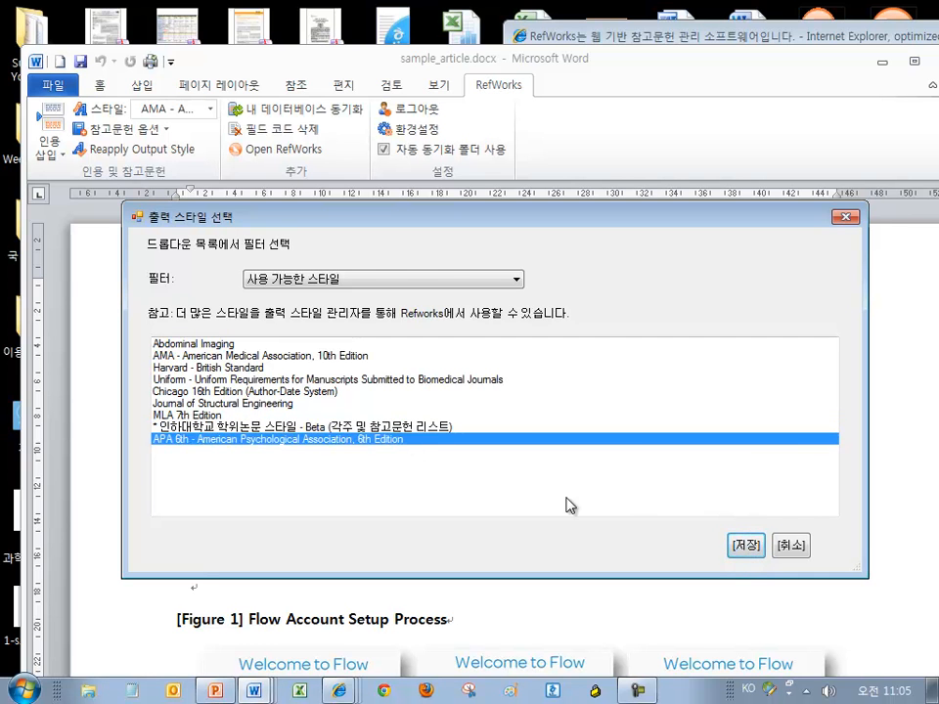
pyautogui.click(745, 546)
pyautogui.moveTo(628, 82); pyautogui.dragTo(617, 75)
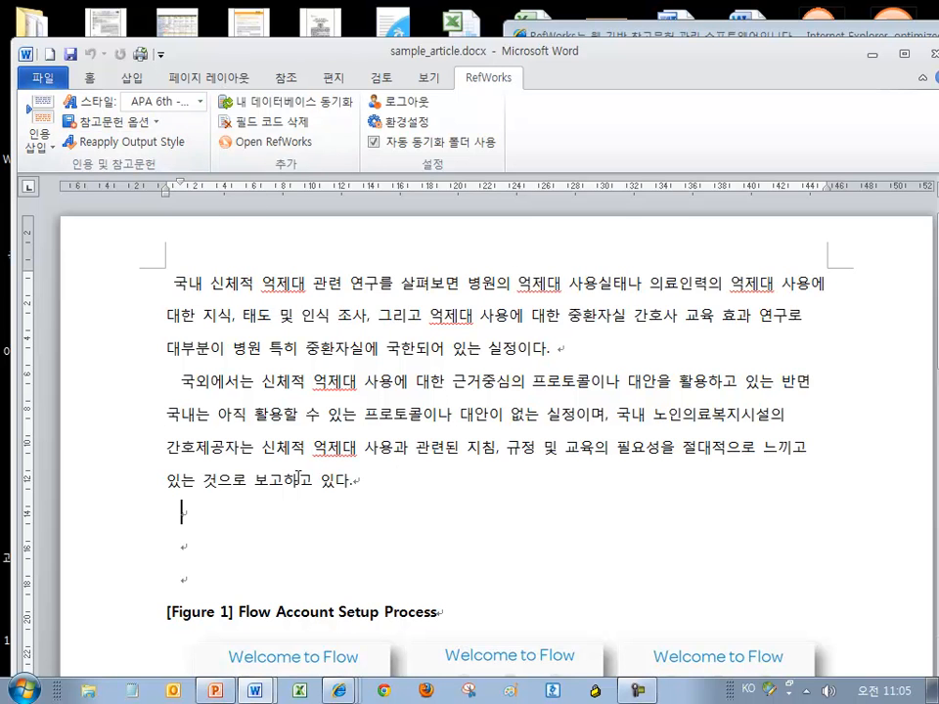
# Insert a References bibliography on an empty line below the body text
pyautogui.moveTo(370, 484); pyautogui.dragTo(167, 296)
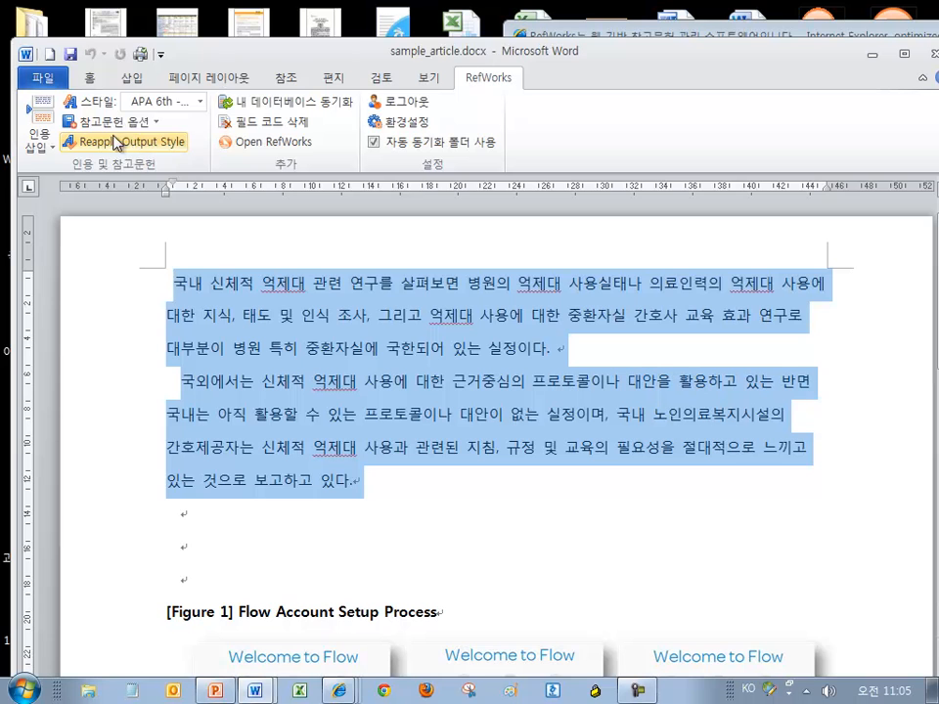
pyautogui.click(143, 130)
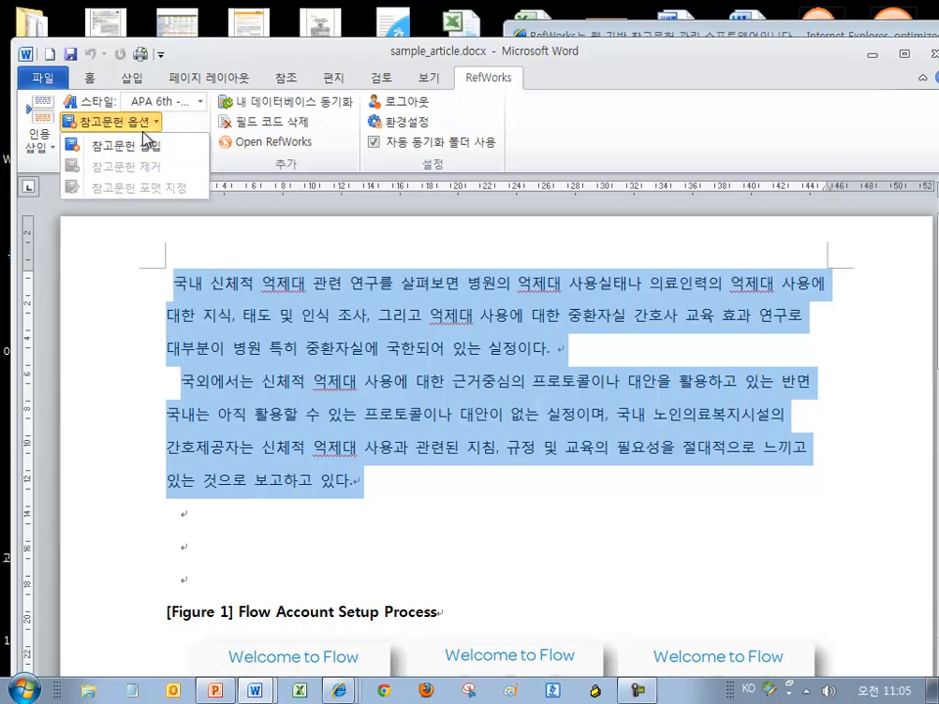
pyautogui.click(231, 555)
pyautogui.click(216, 541)
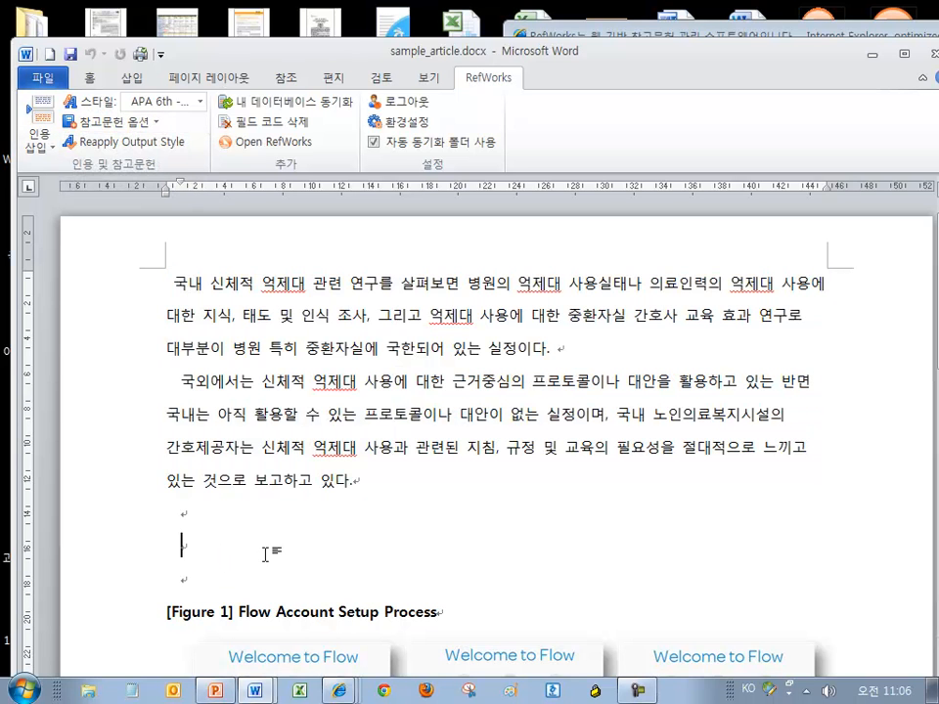
pyautogui.click(241, 518)
pyautogui.scroll(-1, 189, 503)
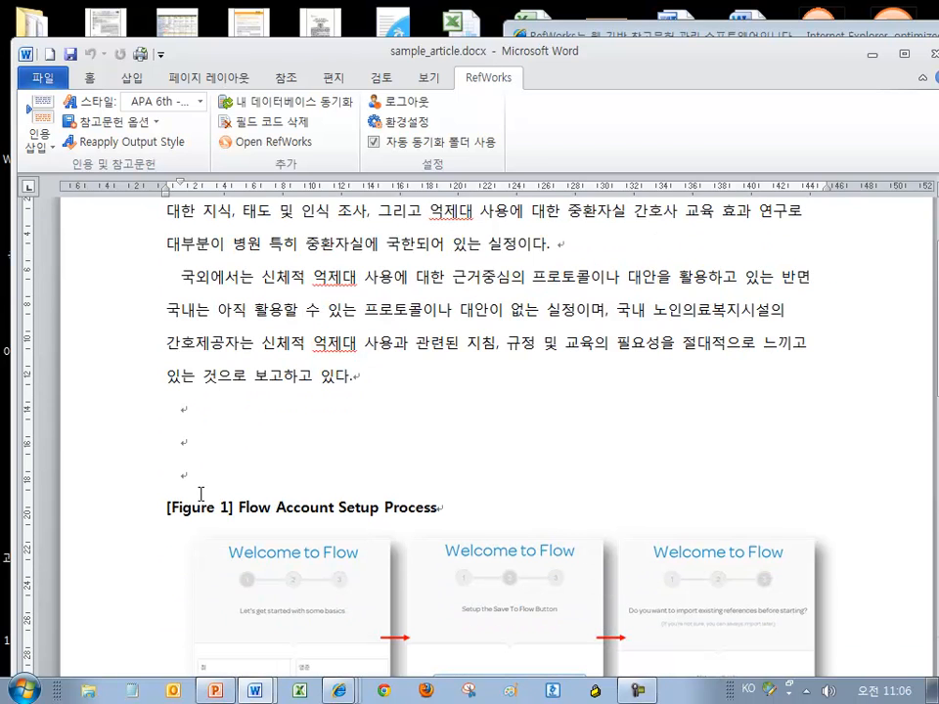
pyautogui.click(113, 122)
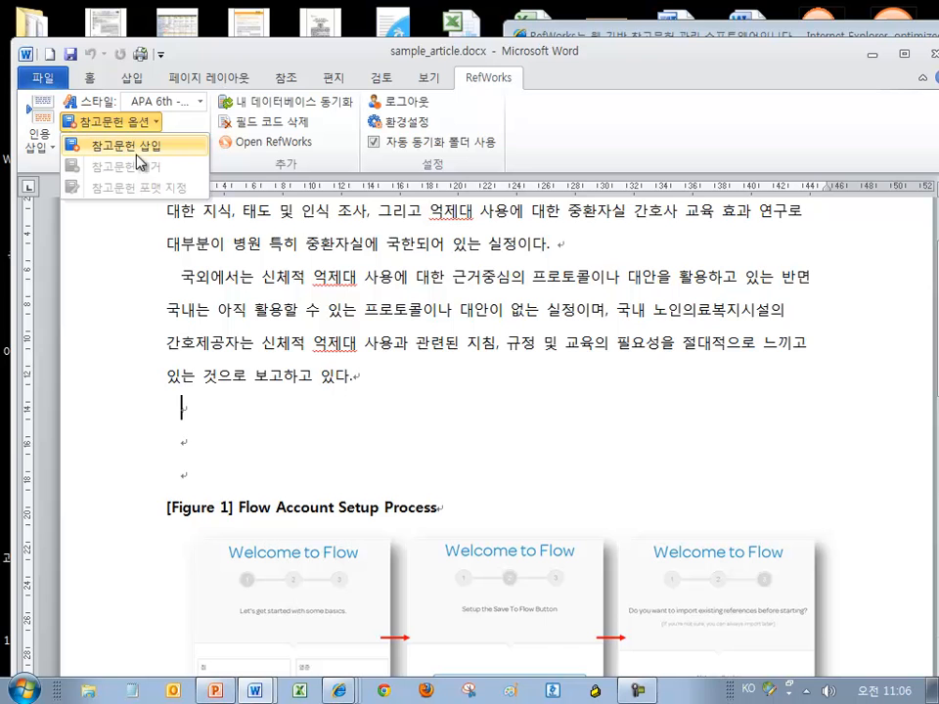
pyautogui.click(145, 154)
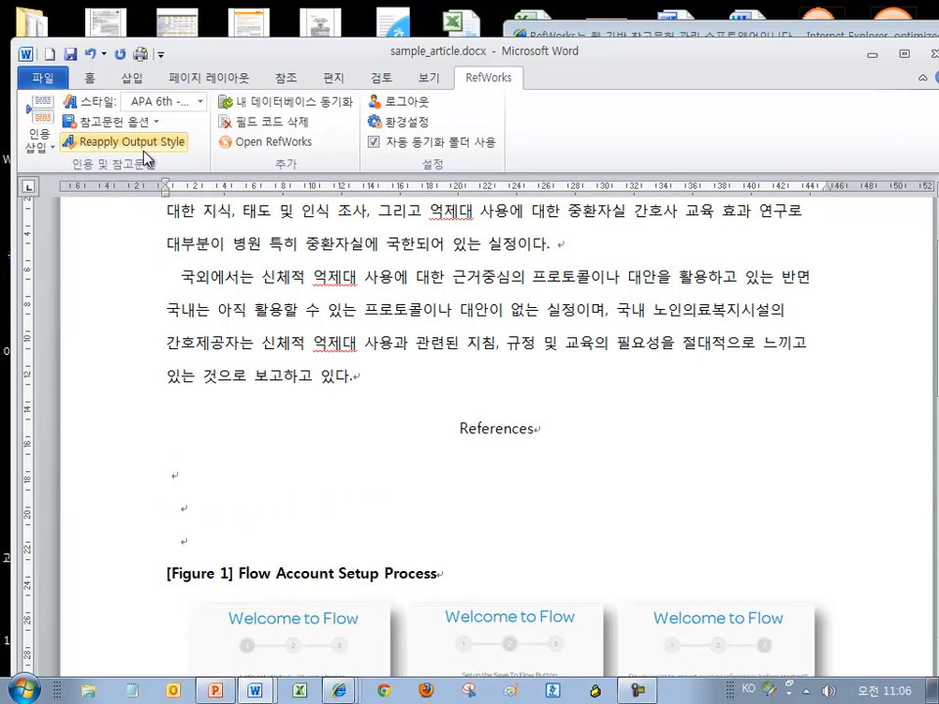
# Put the insertion point just before the final period after 실정이다 in the first paragraph
pyautogui.scroll(2, 496, 342)
pyautogui.moveTo(578, 558); pyautogui.dragTo(457, 556)
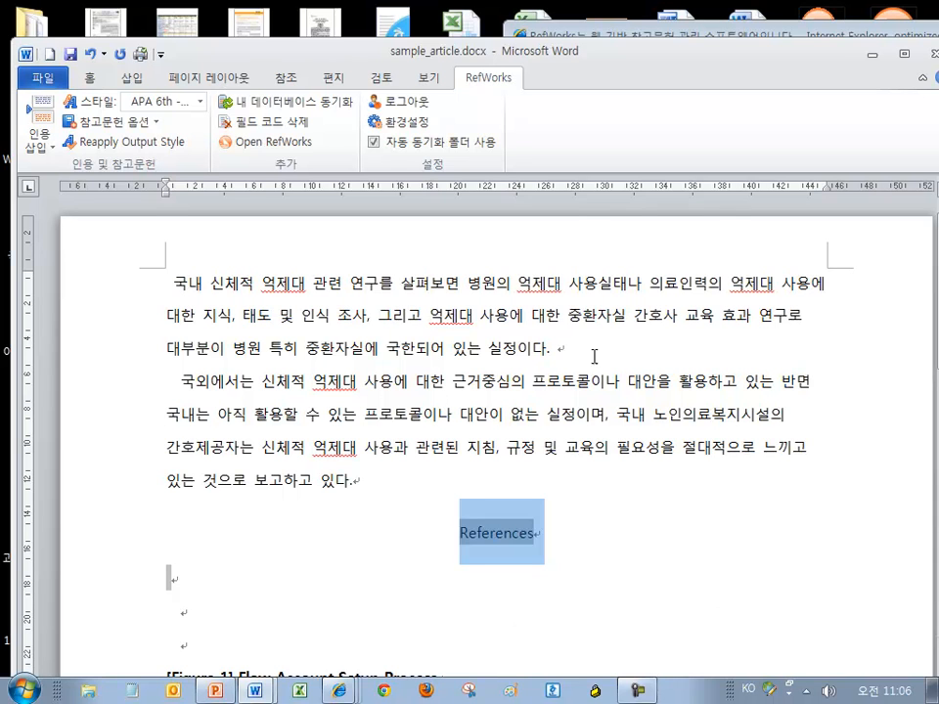
pyautogui.click(545, 348)
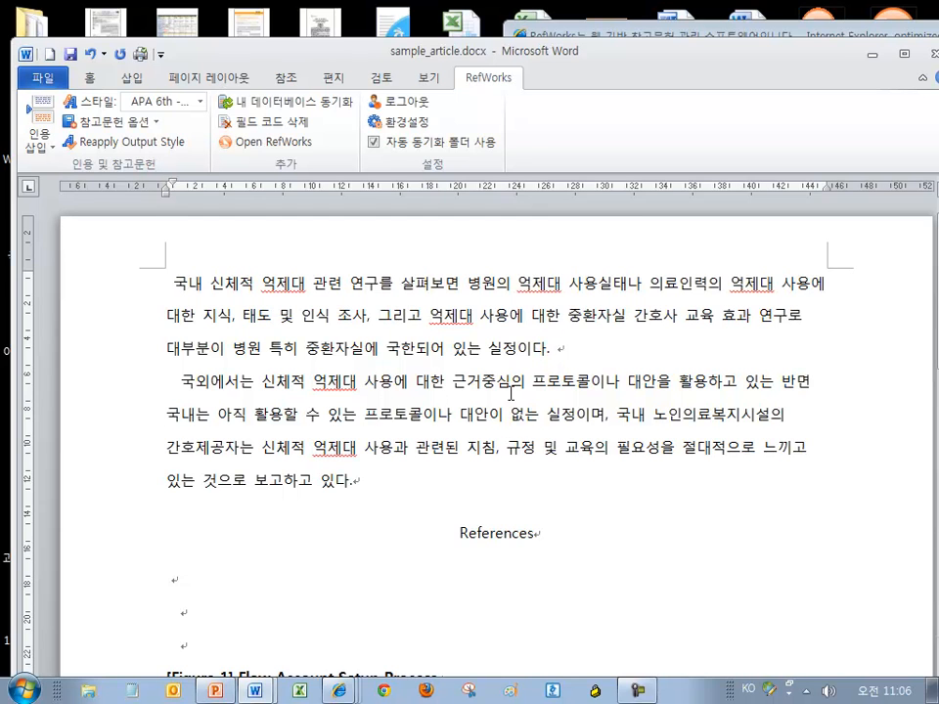
pyautogui.click(549, 347)
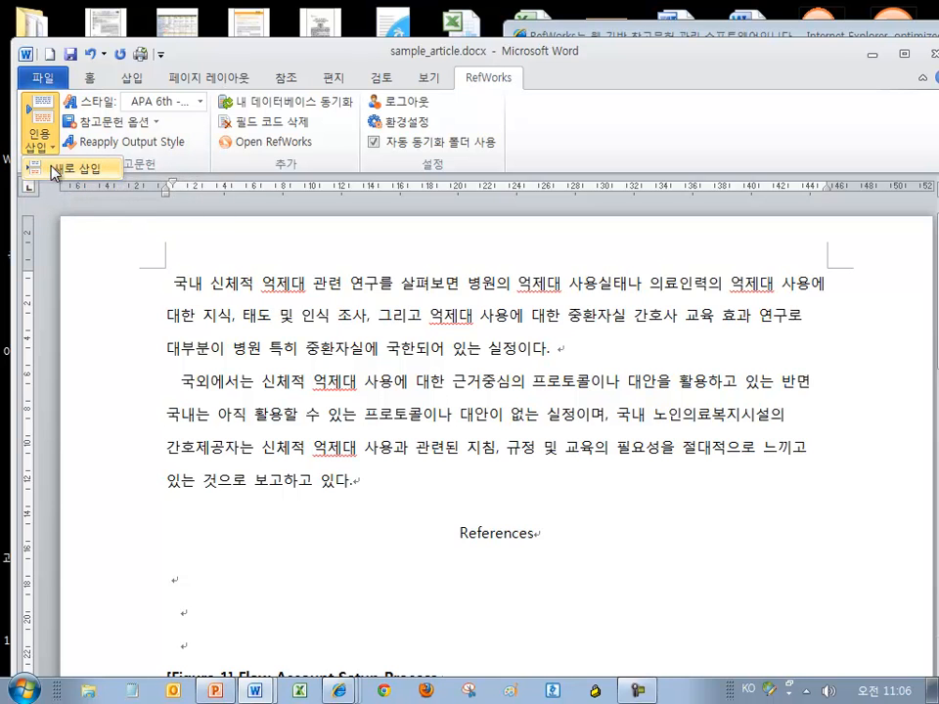
# Start a new citation and browse the Science folder, sorting references by year, title and author
pyautogui.click(63, 171)
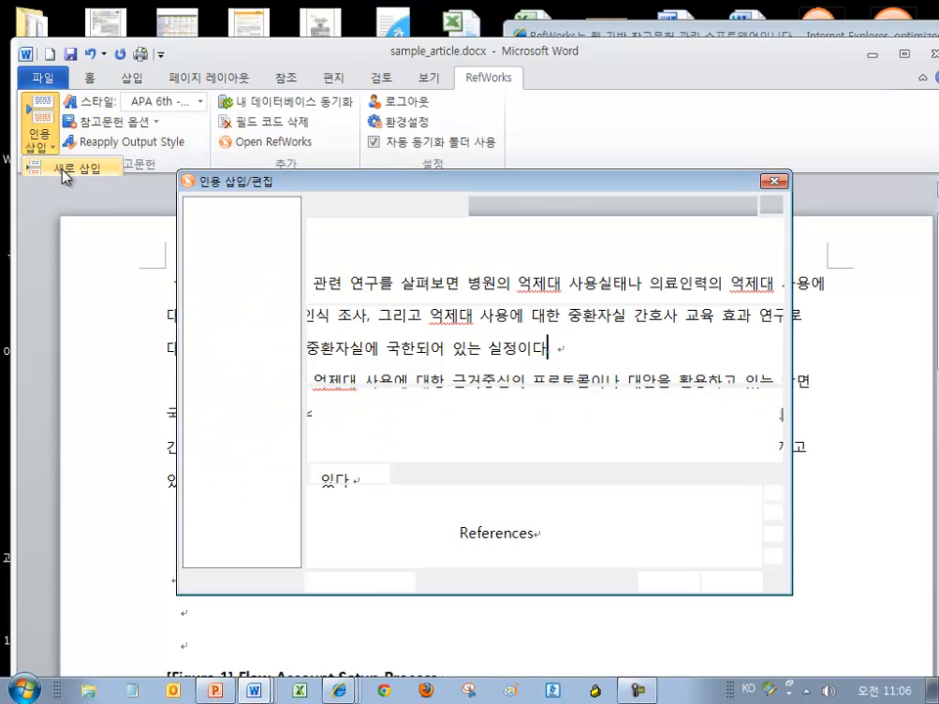
pyautogui.click(196, 241)
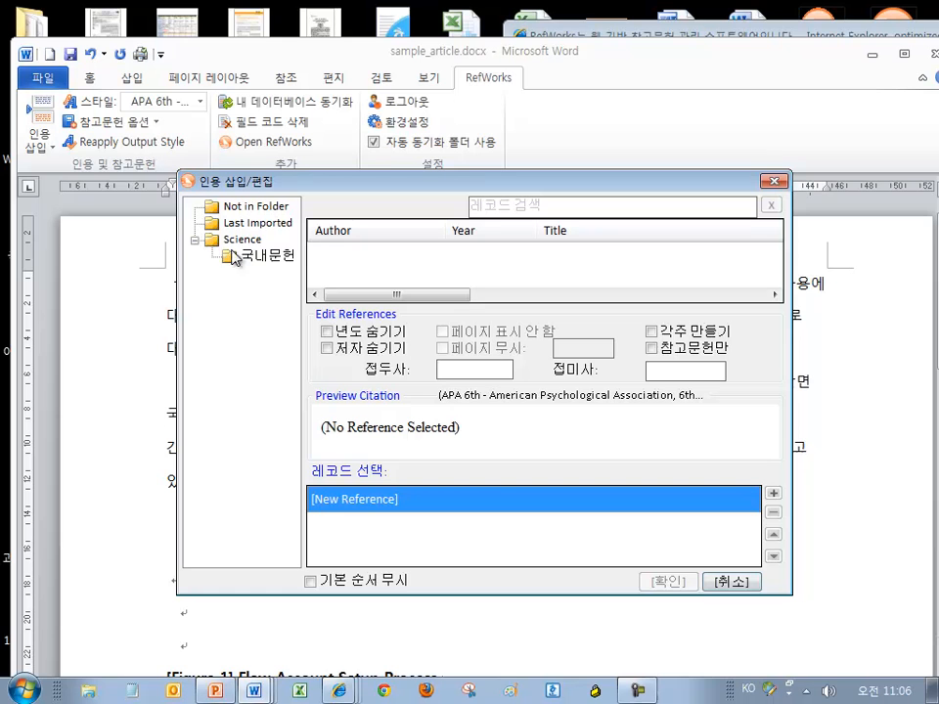
pyautogui.click(259, 256)
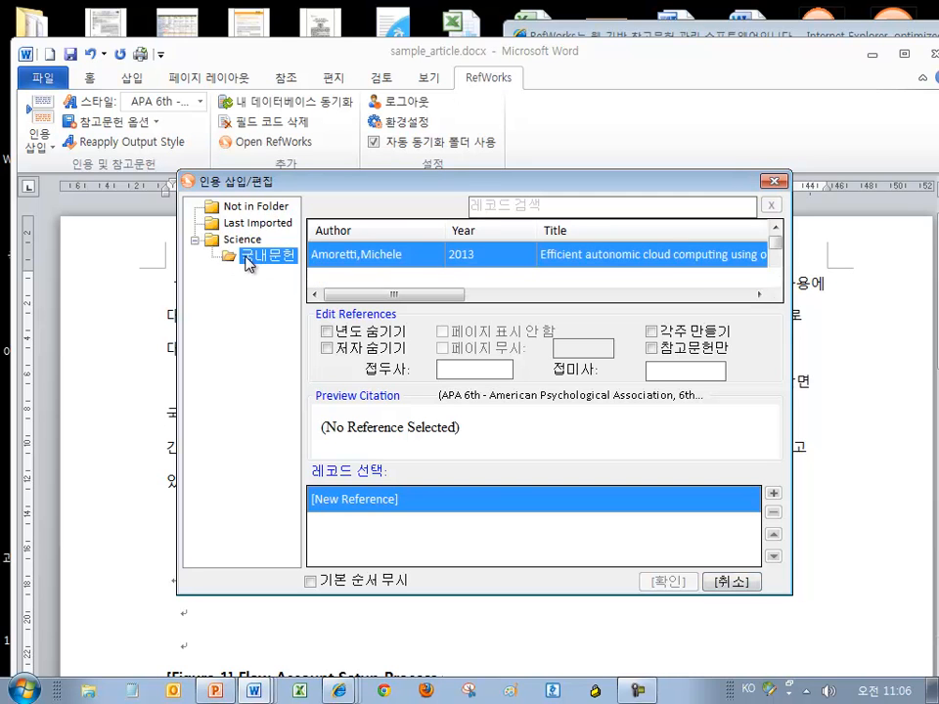
pyautogui.doubleClick(243, 241)
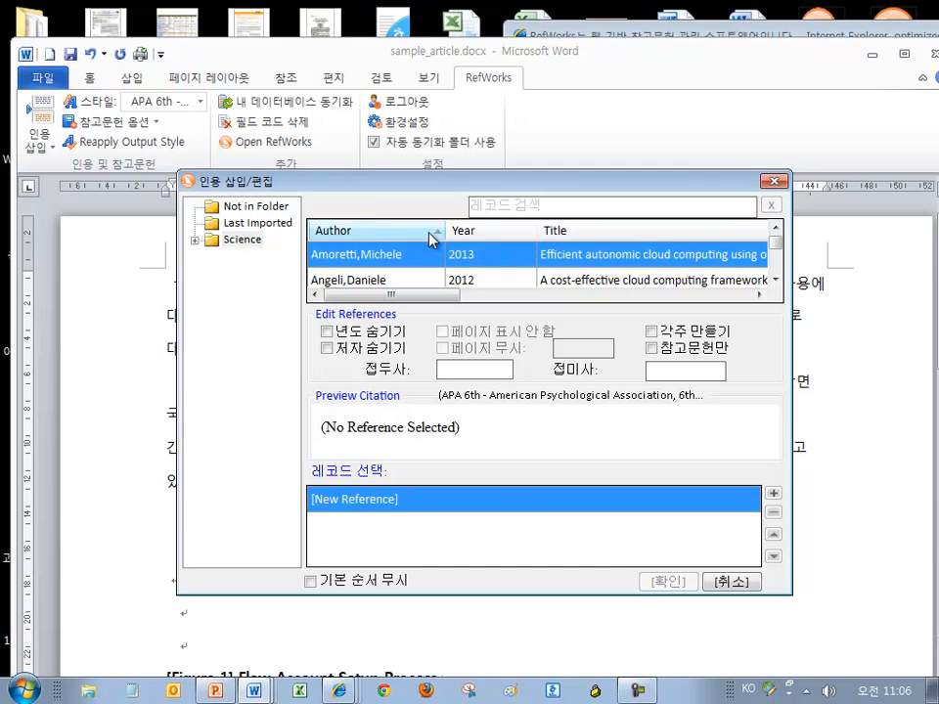
pyautogui.click(509, 237)
pyautogui.click(570, 234)
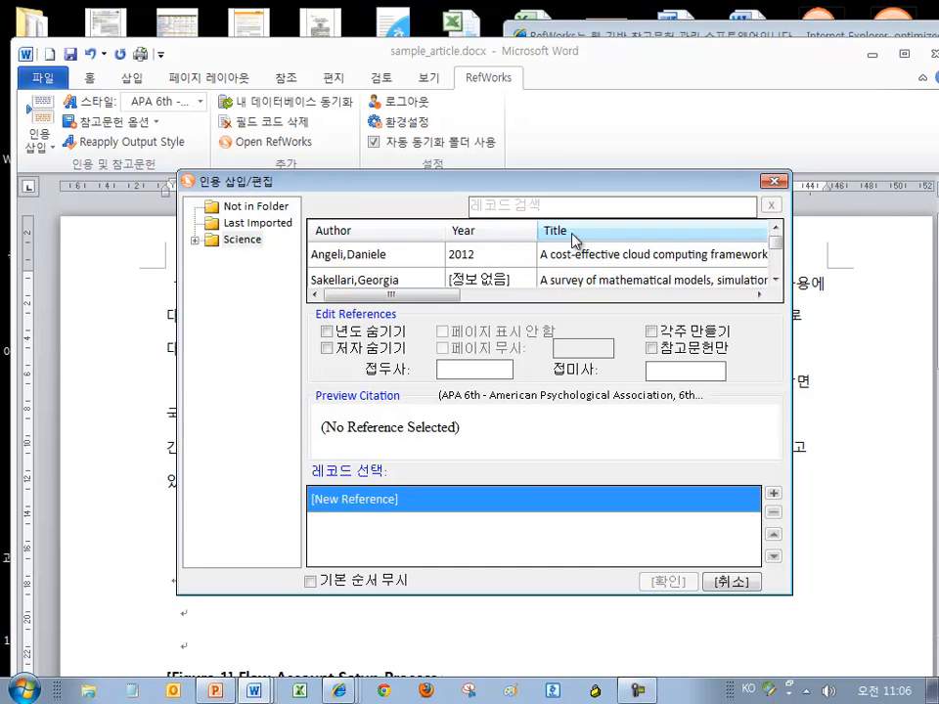
pyautogui.click(409, 235)
pyautogui.click(486, 206)
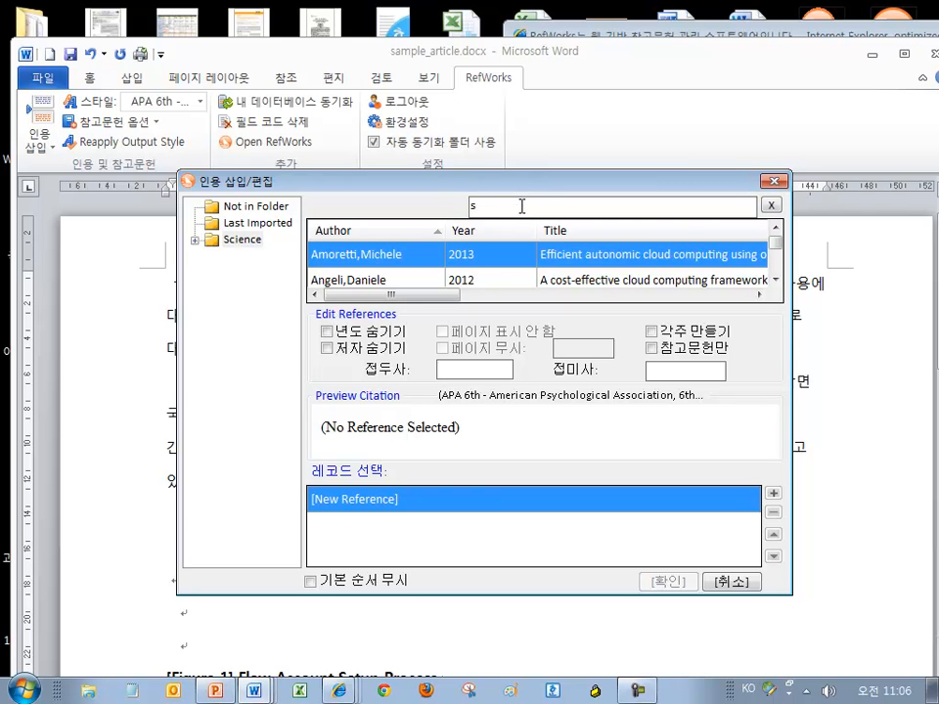
pyautogui.press('BackSpace')
pyautogui.press('BackSpace')
pyautogui.press('BackSpace')
pyautogui.press('BackSpace')
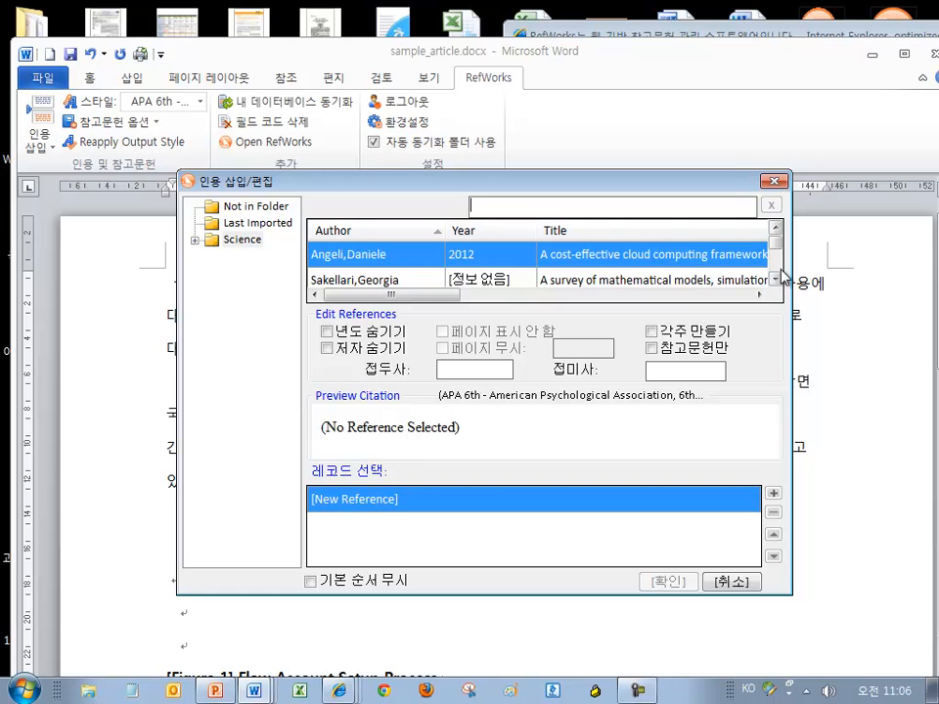
# Add the Angeli 2012 cloud computing framework paper from the Science folder to the citation
pyautogui.click(775, 279)
pyautogui.click(775, 280)
pyautogui.click(775, 280)
pyautogui.click(241, 240)
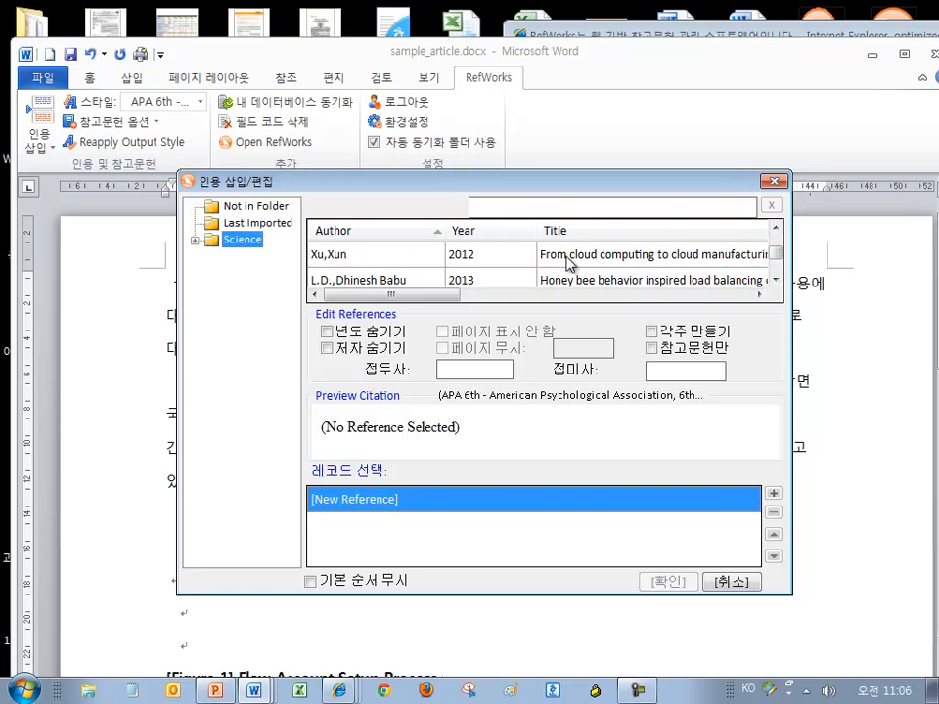
pyautogui.click(556, 204)
pyautogui.moveTo(777, 253); pyautogui.dragTo(778, 210)
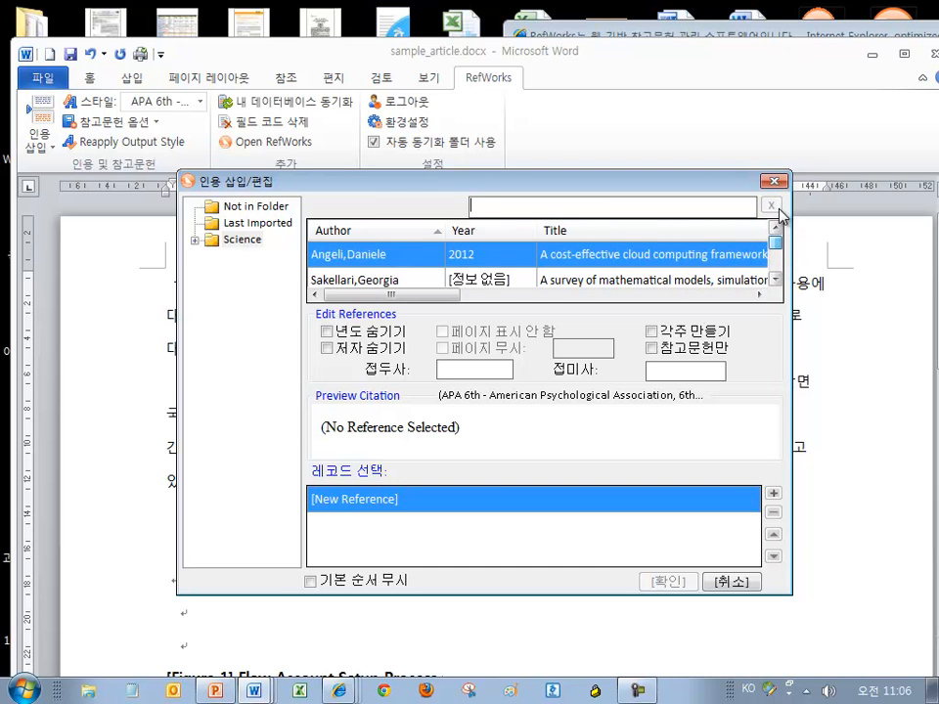
pyautogui.click(245, 242)
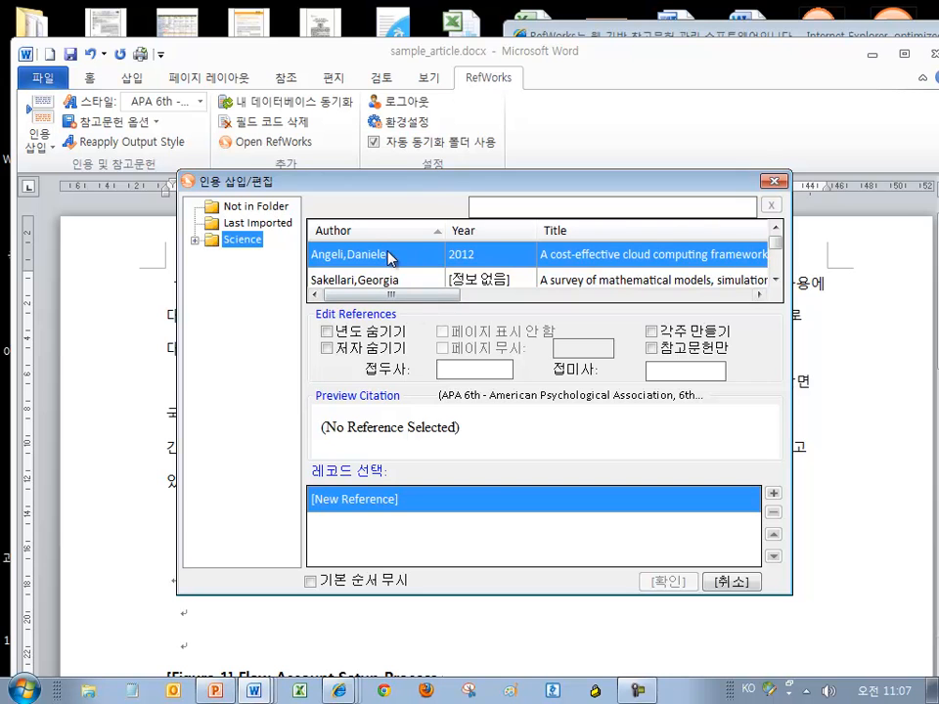
pyautogui.moveTo(435, 186); pyautogui.dragTo(527, 54)
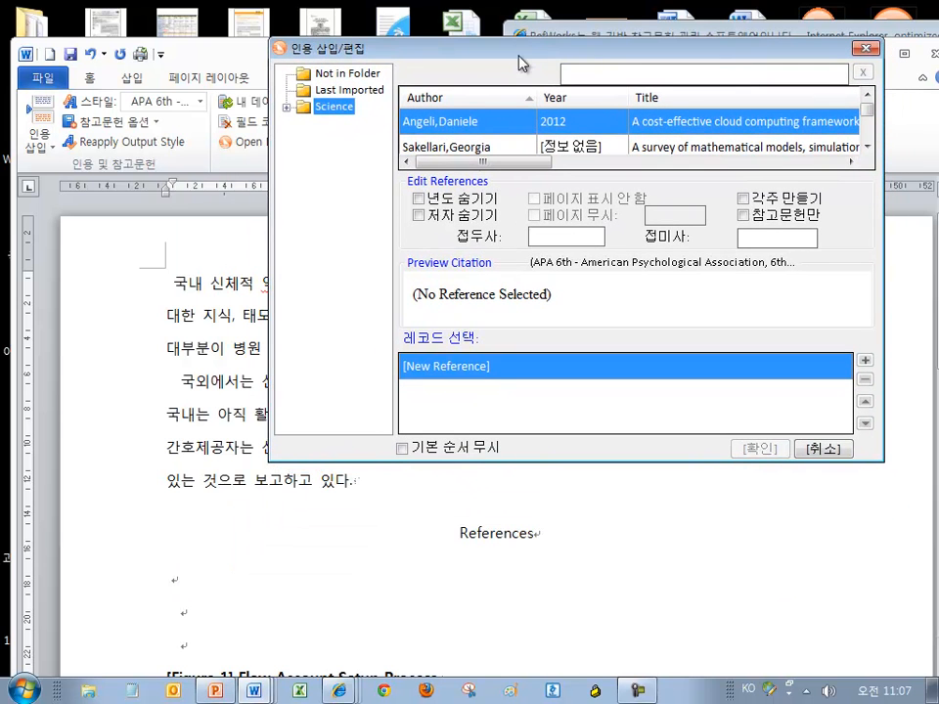
pyautogui.doubleClick(477, 125)
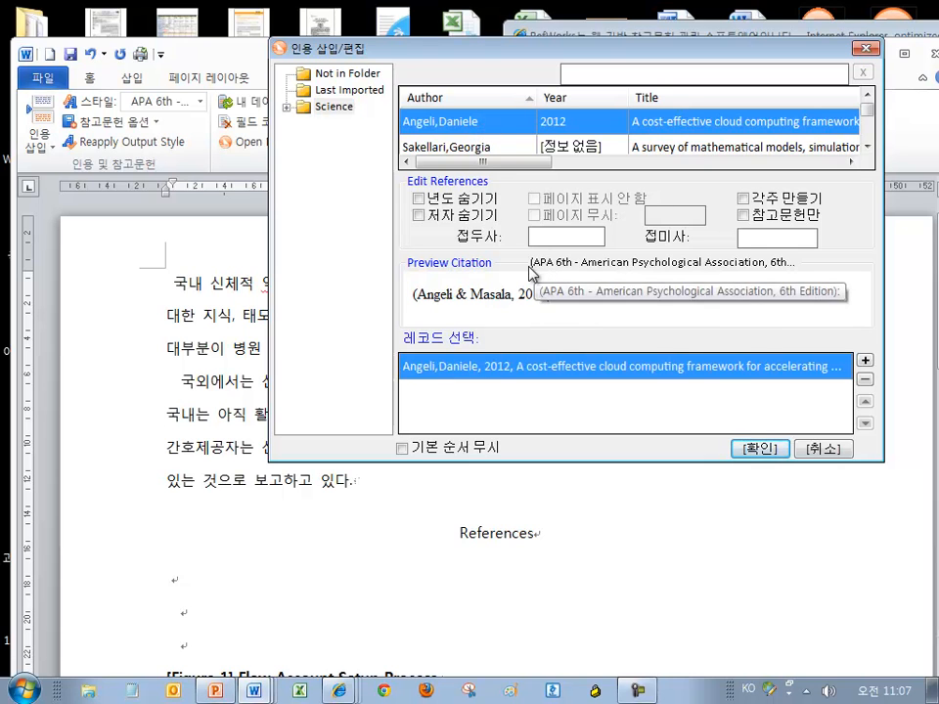
pyautogui.moveTo(556, 297); pyautogui.dragTo(415, 294)
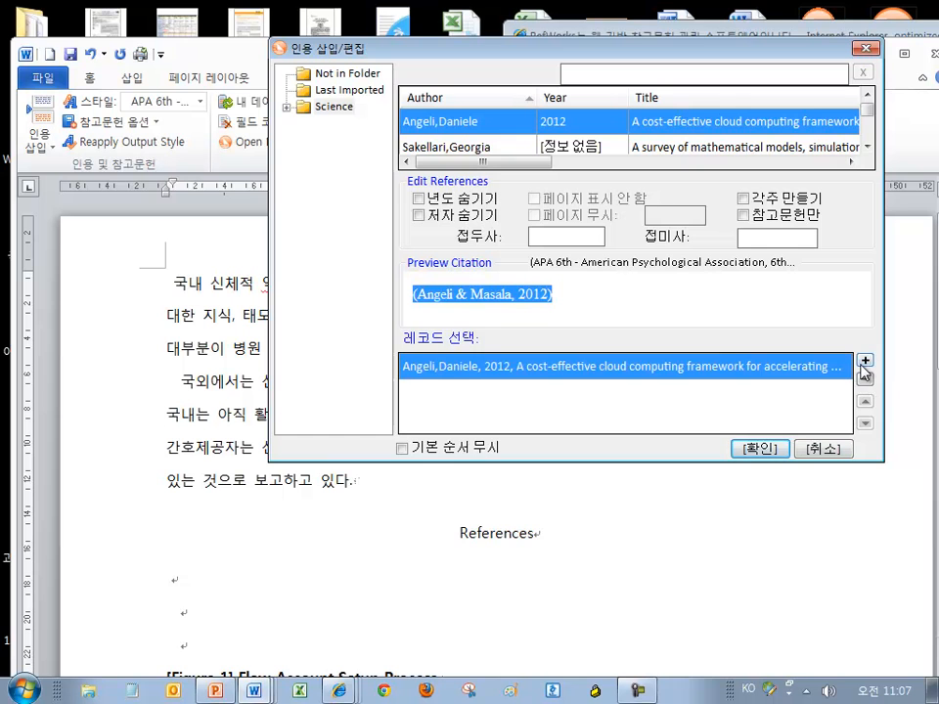
pyautogui.moveTo(509, 45); pyautogui.dragTo(408, 42)
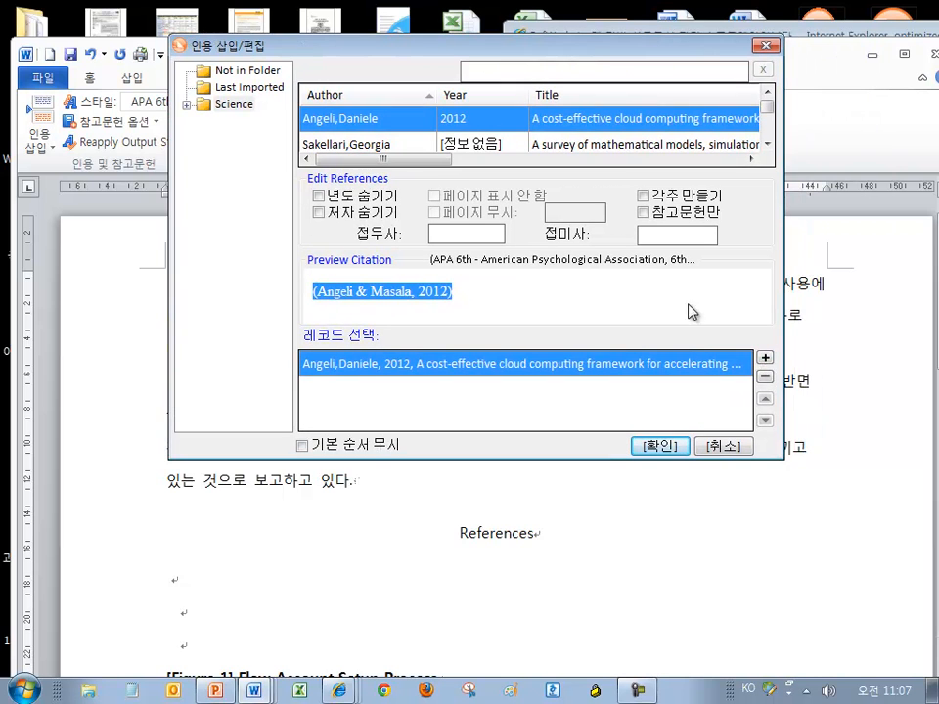
# Add the Khorshed 2012 survey and Marston 2011 business-perspective papers, then insert the citation
pyautogui.click(764, 358)
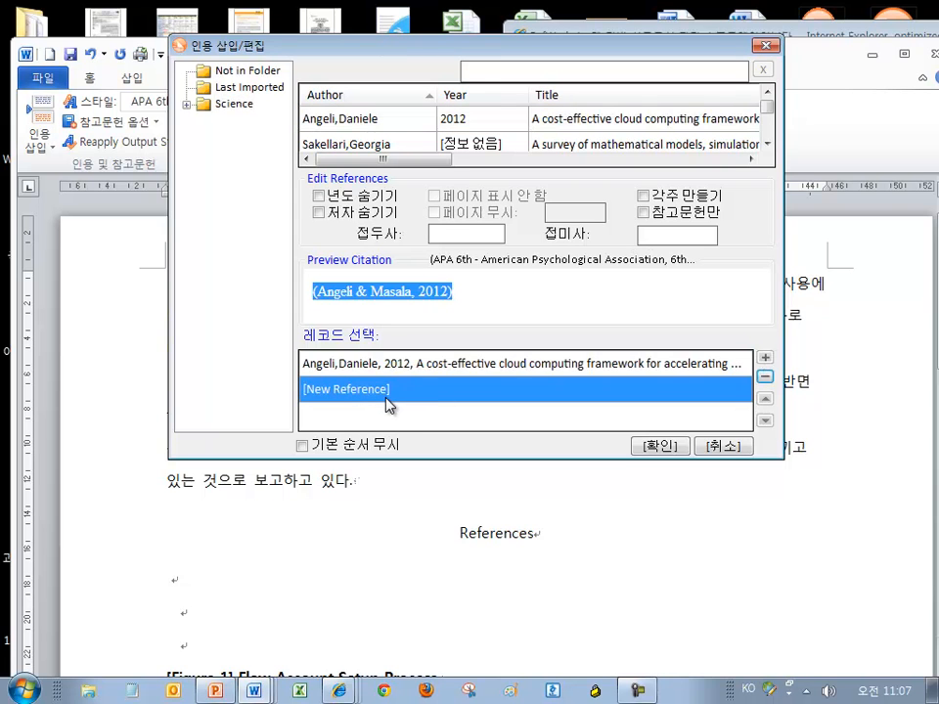
pyautogui.click(767, 143)
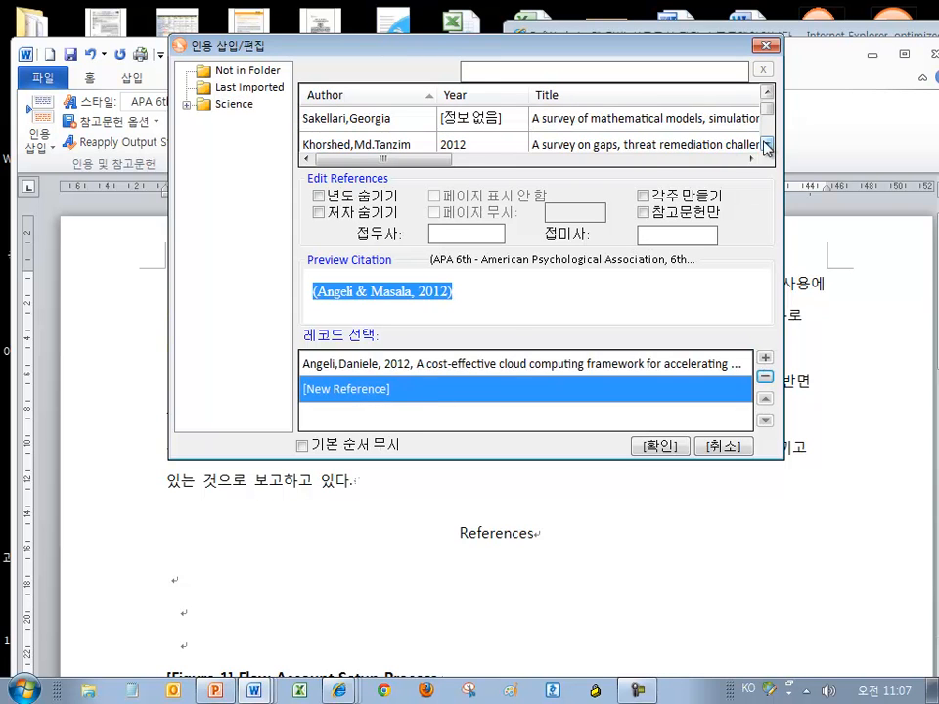
pyautogui.click(657, 144)
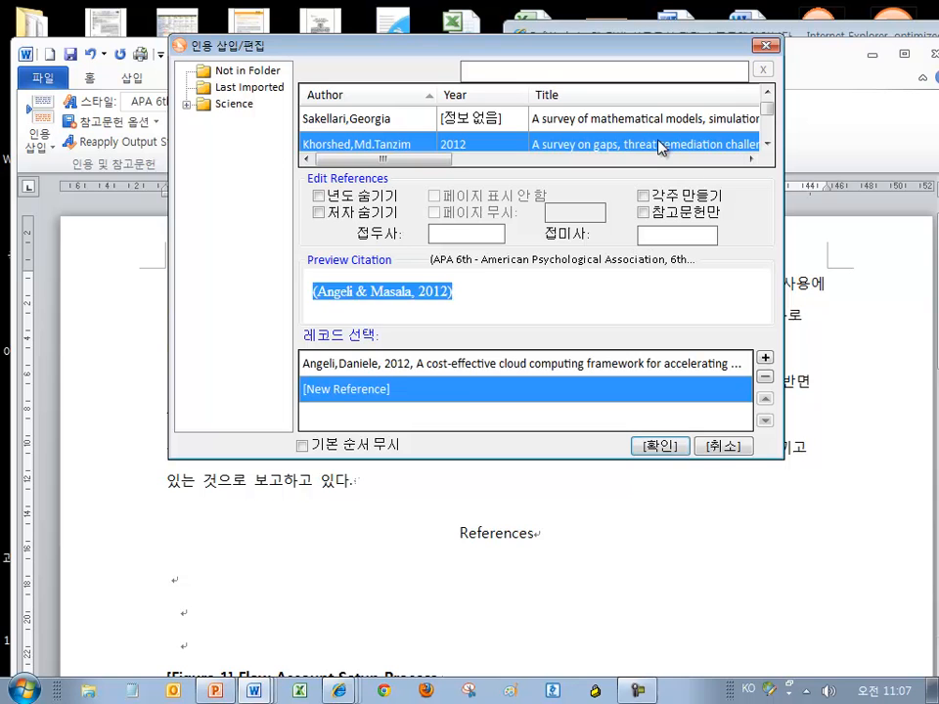
pyautogui.click(766, 360)
pyautogui.click(767, 142)
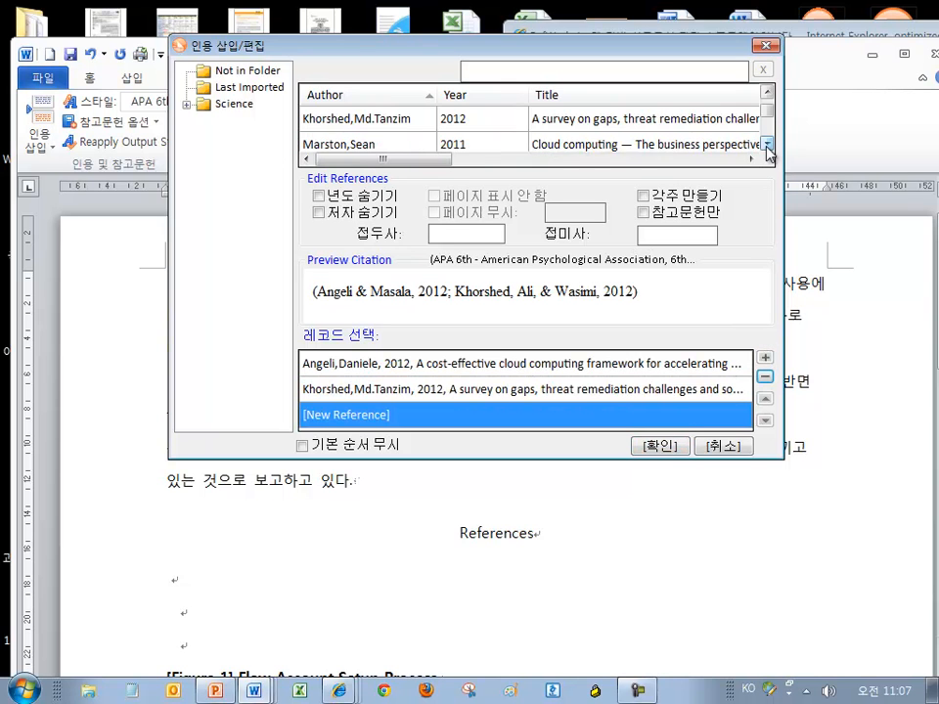
pyautogui.click(728, 146)
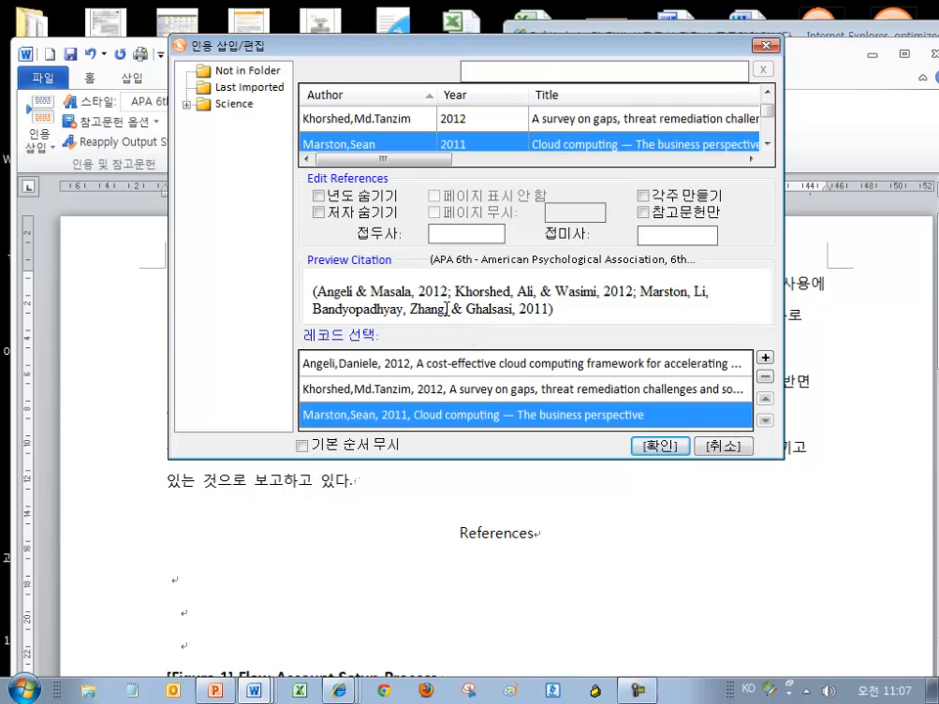
pyautogui.moveTo(555, 309); pyautogui.dragTo(304, 300)
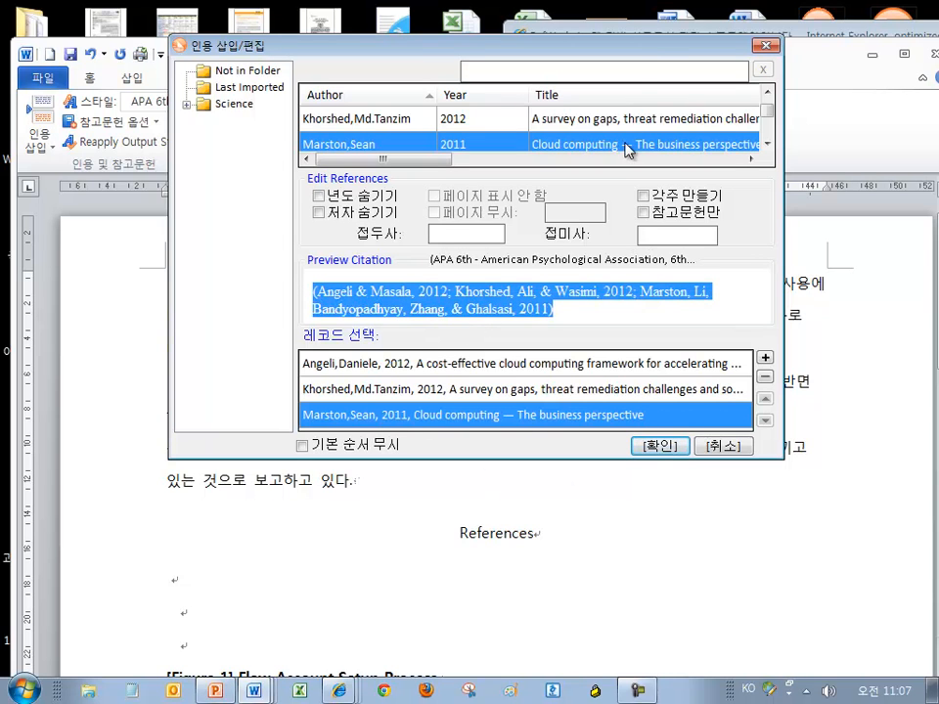
pyautogui.moveTo(642, 55); pyautogui.dragTo(705, 398)
pyautogui.moveTo(552, 388); pyautogui.dragTo(578, 11)
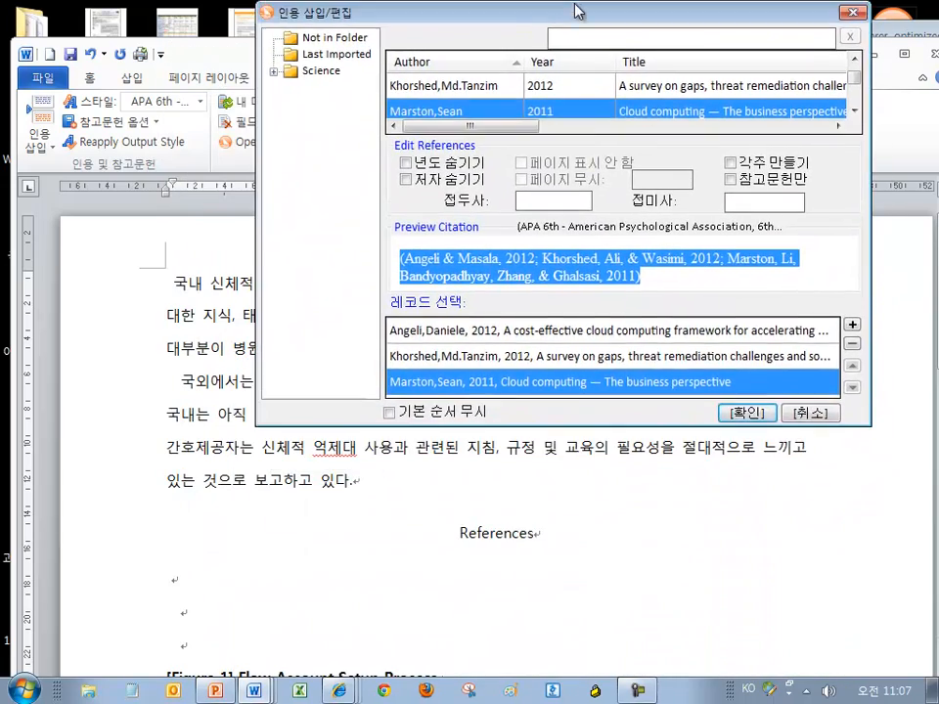
pyautogui.click(747, 412)
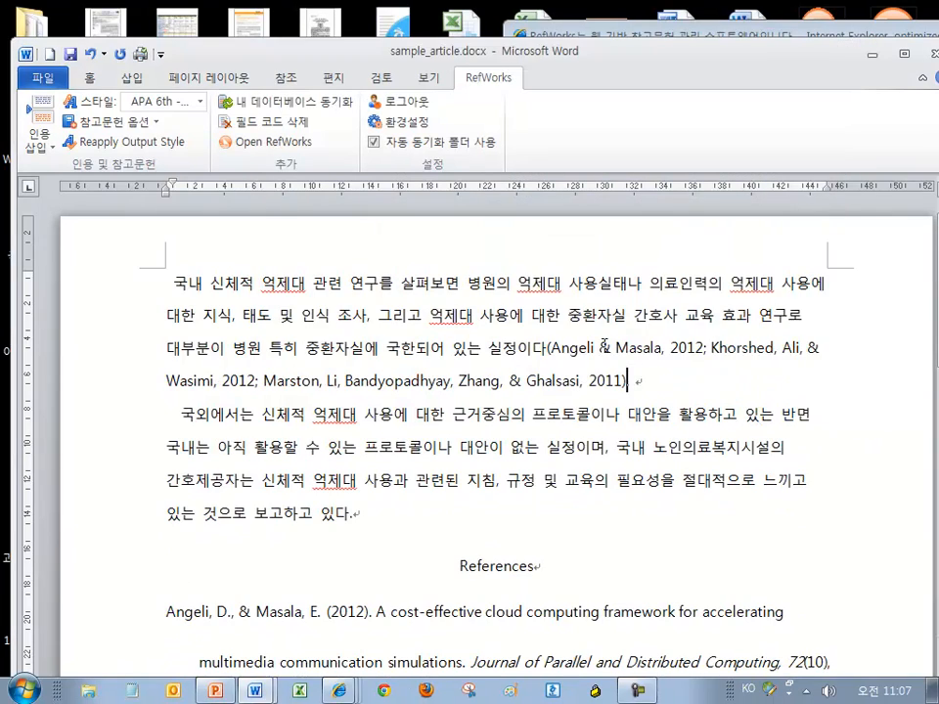
# Check the new three-source citation and the filled-in References list
pyautogui.click(600, 381)
pyautogui.scroll(-2, 632, 379)
pyautogui.click(640, 389)
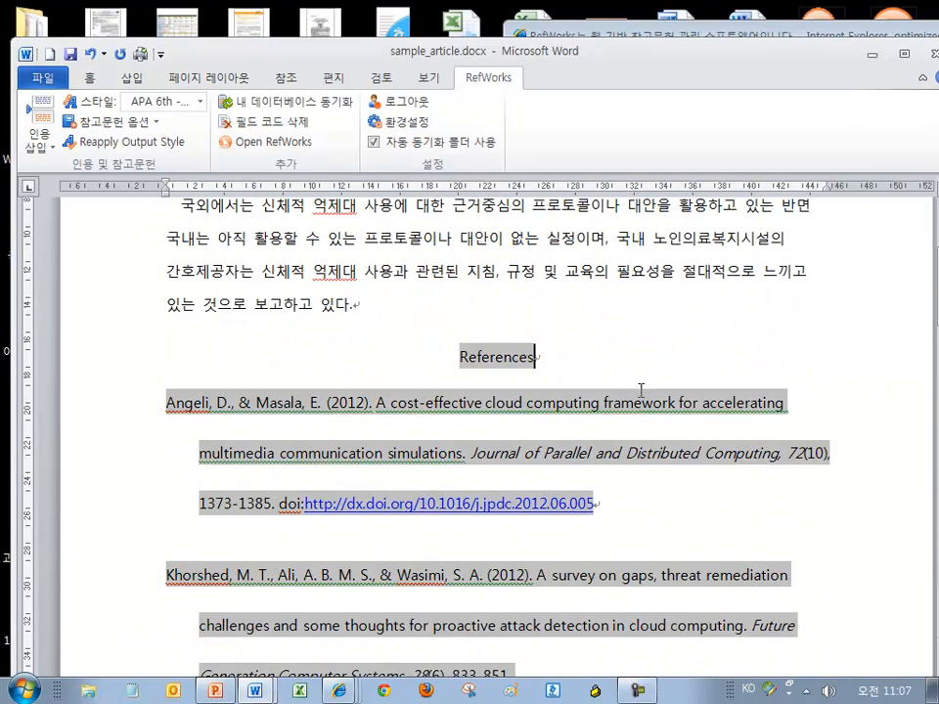
pyautogui.scroll(-2, 641, 394)
pyautogui.scroll(-2, 635, 402)
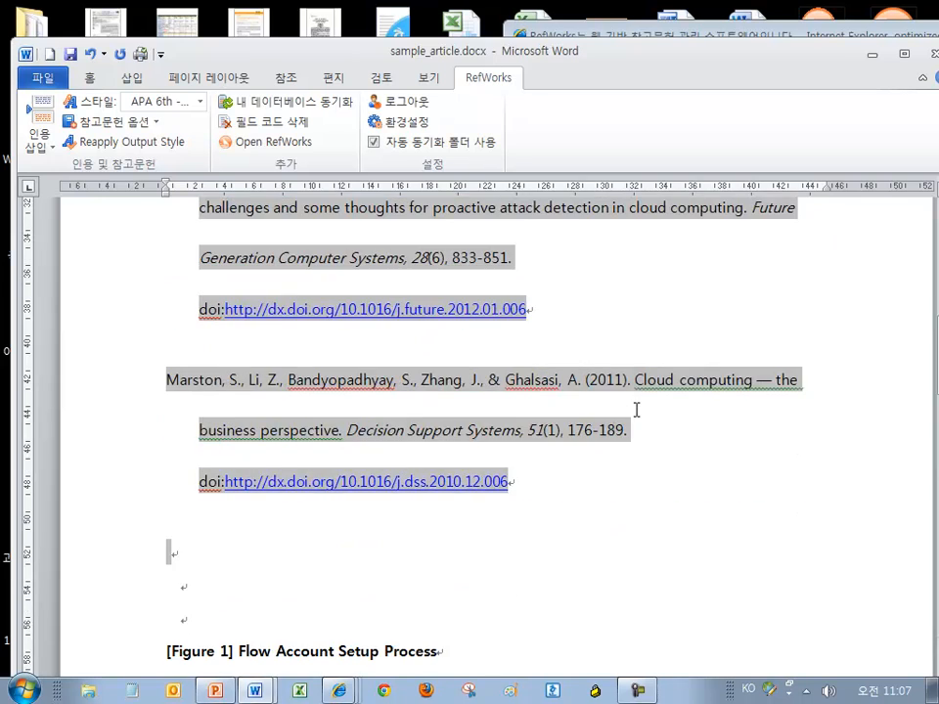
pyautogui.scroll(3, 635, 405)
pyautogui.scroll(3, 646, 411)
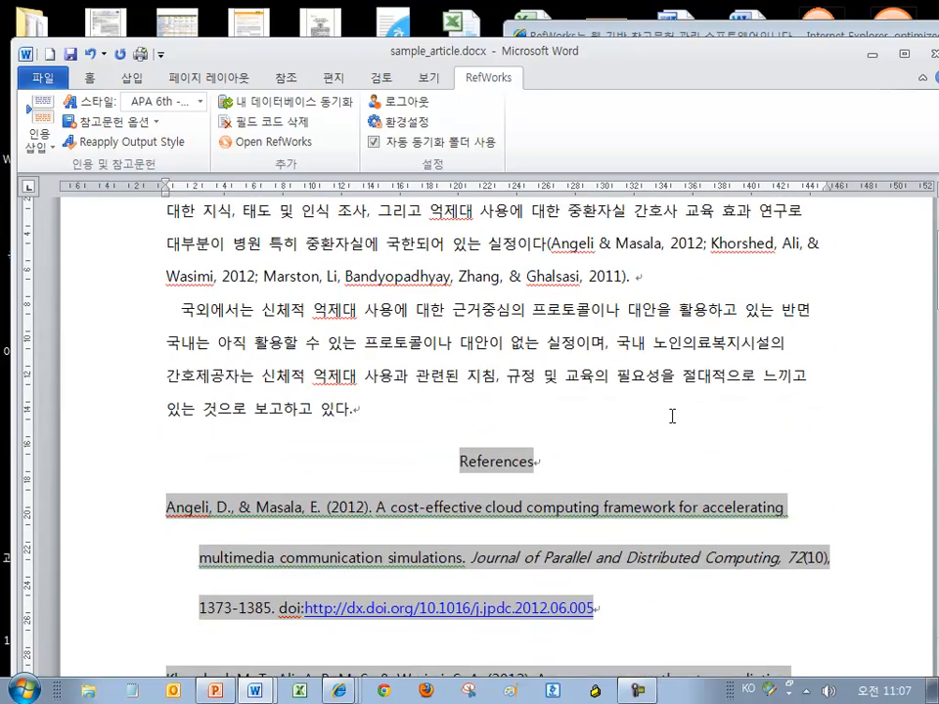
# Put the caret at the end of the second paragraph and show recent citations
pyautogui.click(674, 416)
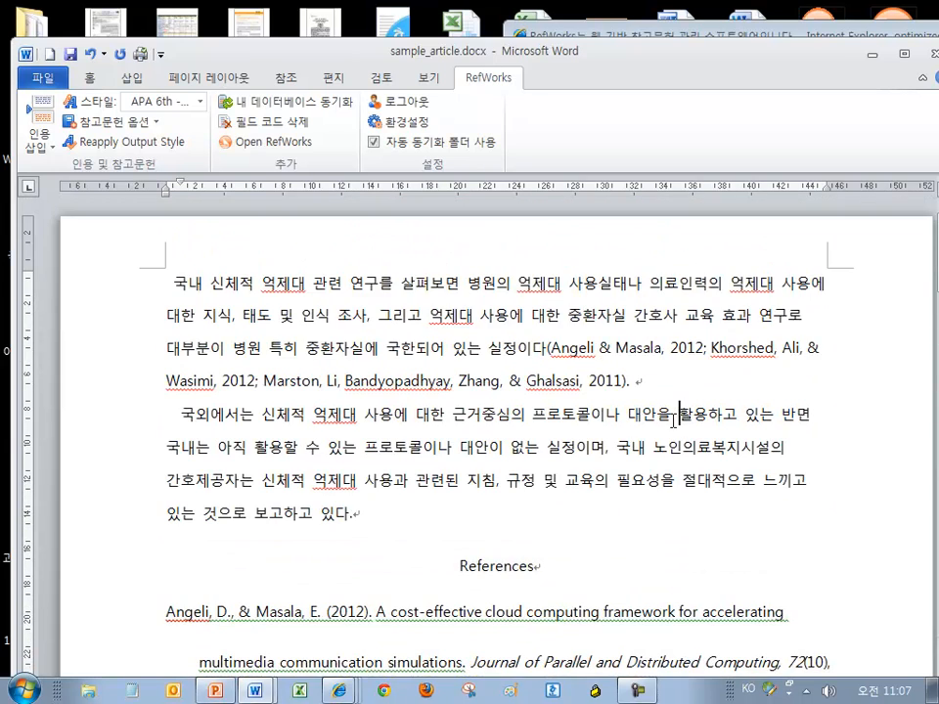
pyautogui.click(347, 514)
pyautogui.scroll(-2, 459, 514)
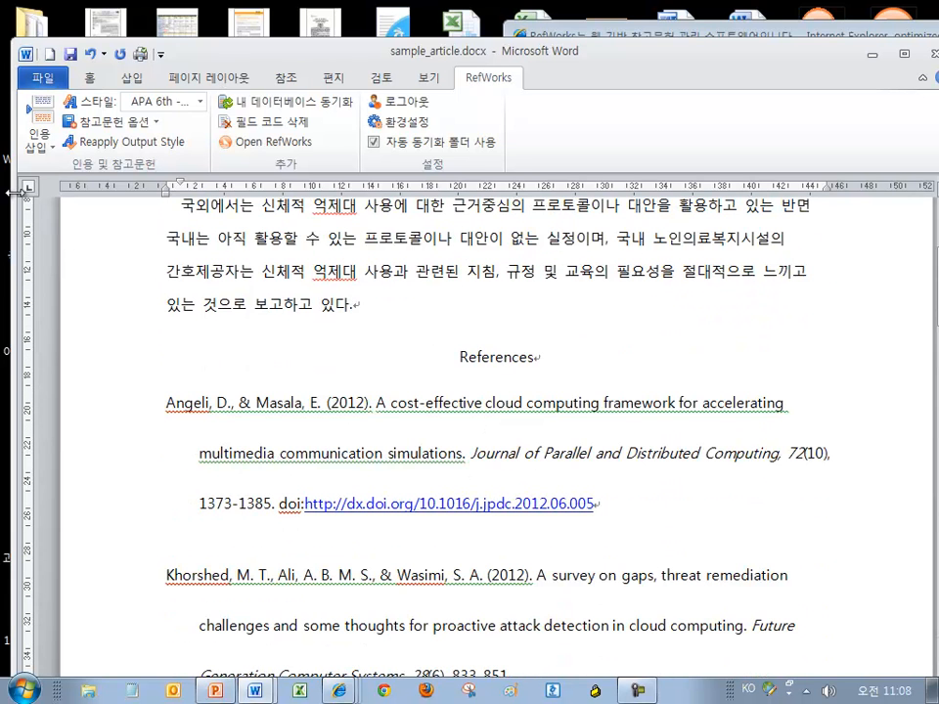
pyautogui.click(31, 127)
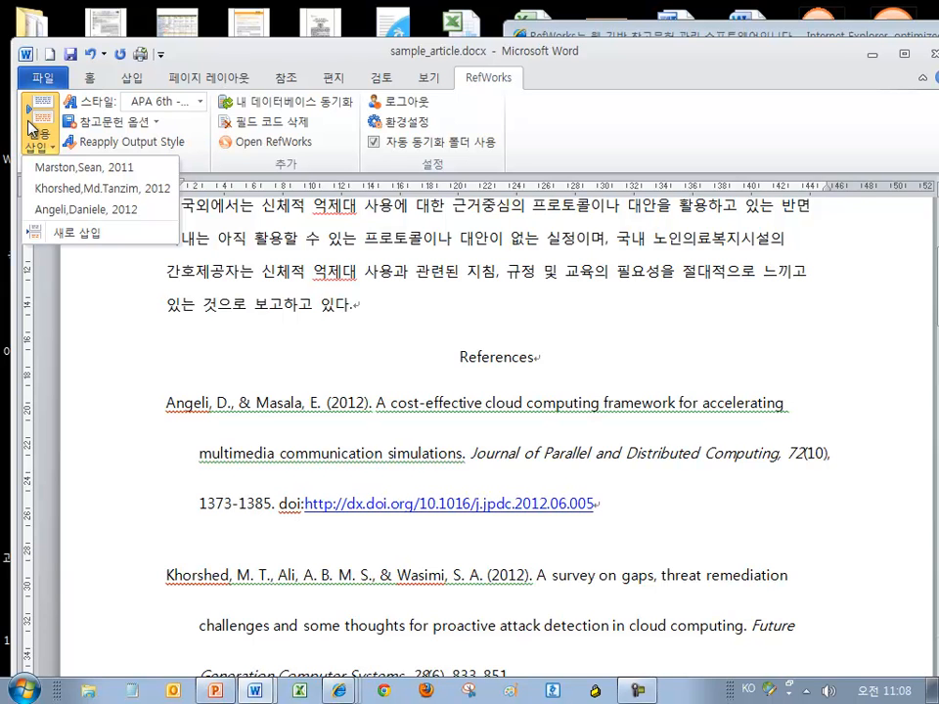
# Add the recent Angeli & Masala (2012) citation at the second paragraph's end and check it
pyautogui.click(59, 210)
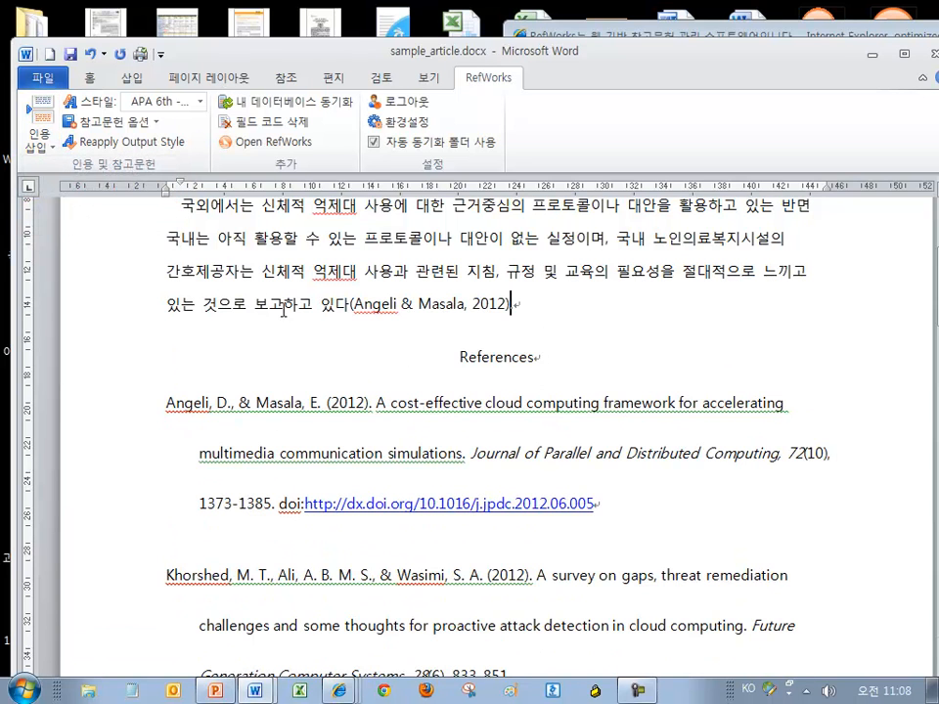
pyautogui.click(476, 305)
pyautogui.scroll(2, 530, 303)
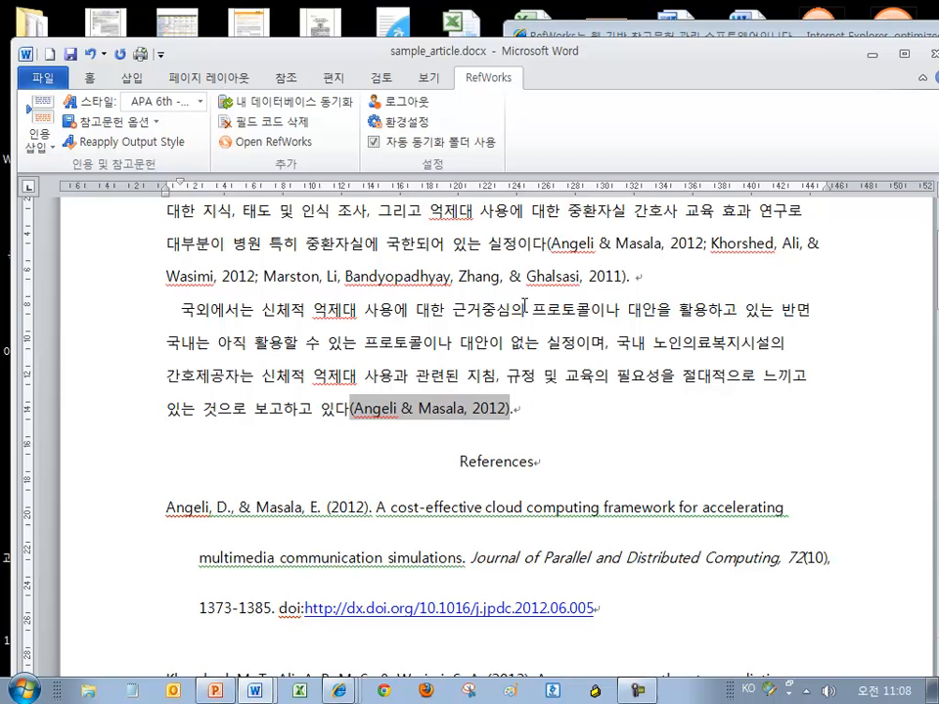
pyautogui.click(612, 247)
pyautogui.click(456, 408)
pyautogui.scroll(-3, 432, 430)
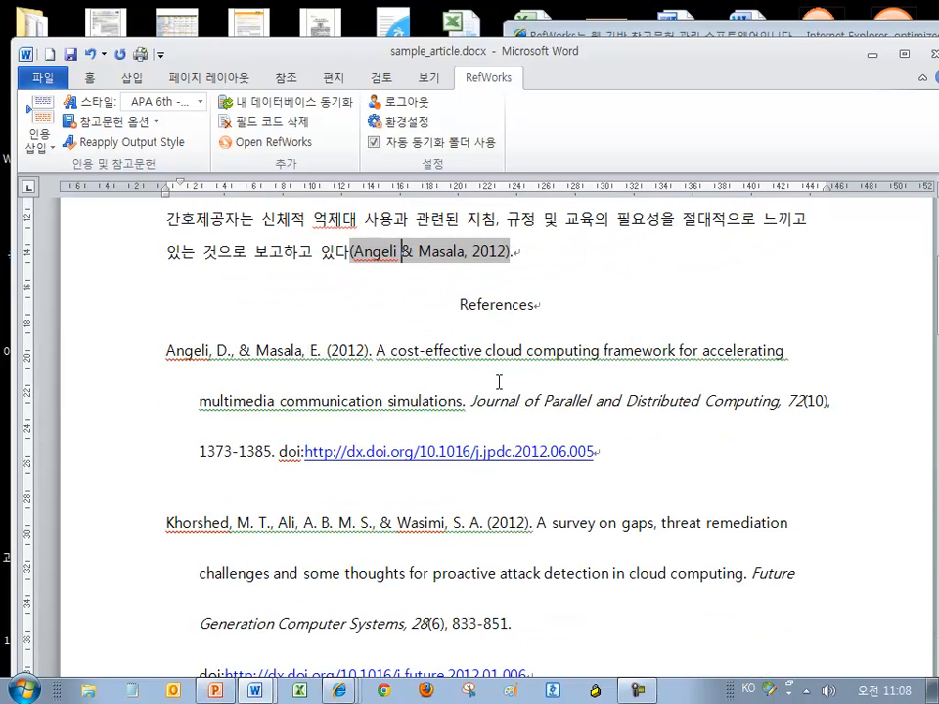
pyautogui.moveTo(196, 364); pyautogui.dragTo(256, 364)
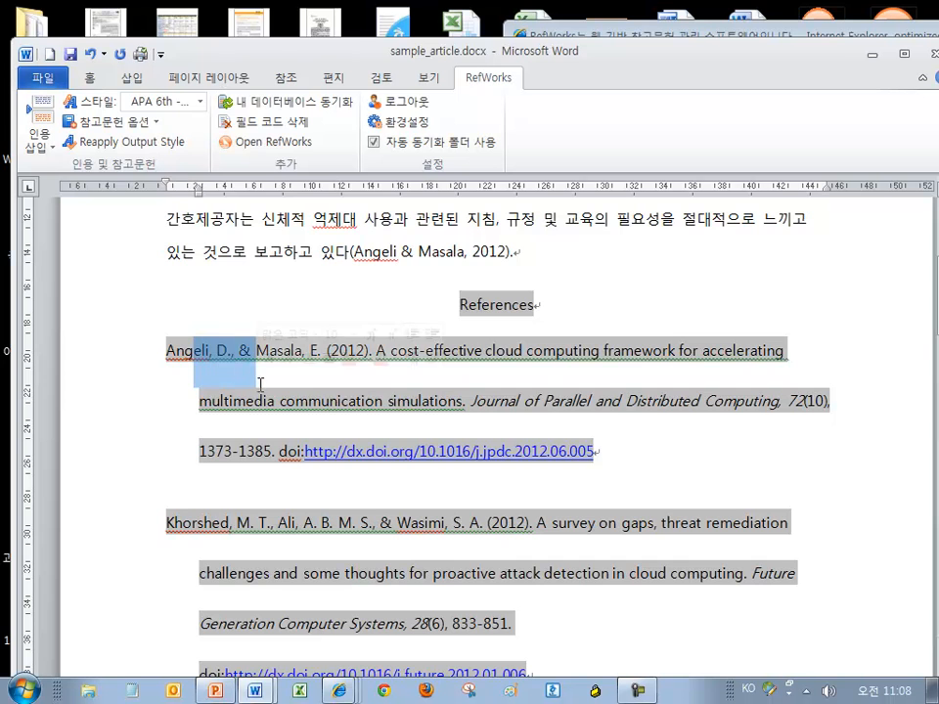
pyautogui.scroll(2, 328, 362)
pyautogui.click(430, 355)
pyautogui.scroll(1, 420, 354)
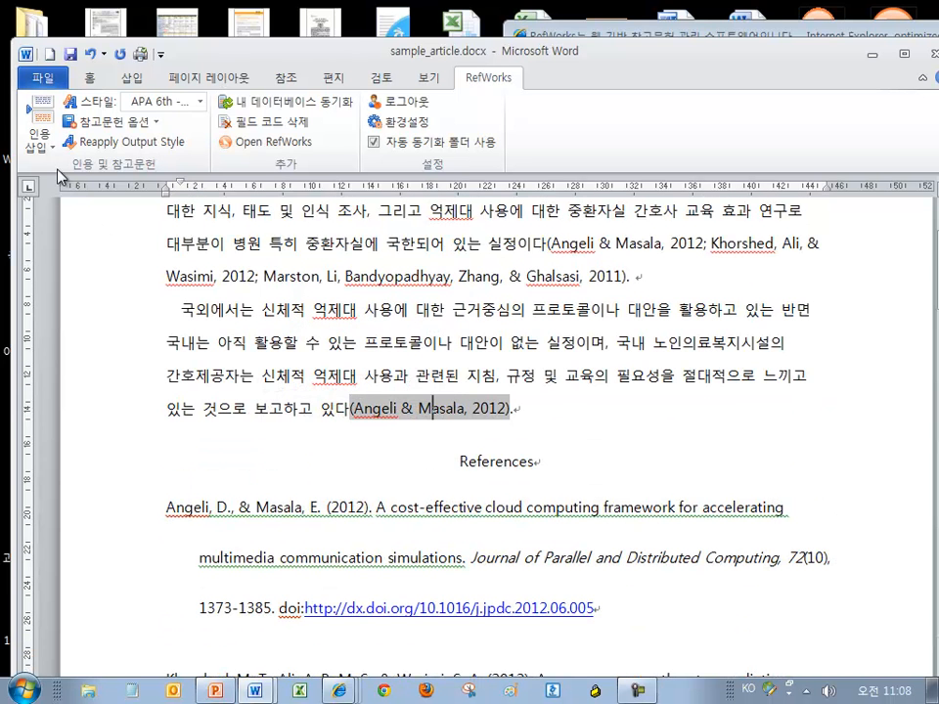
pyautogui.click(39, 145)
# Add Khorshed 2012 and L.D. 2013 from the Science folder to the citation and review the result
pyautogui.click(68, 232)
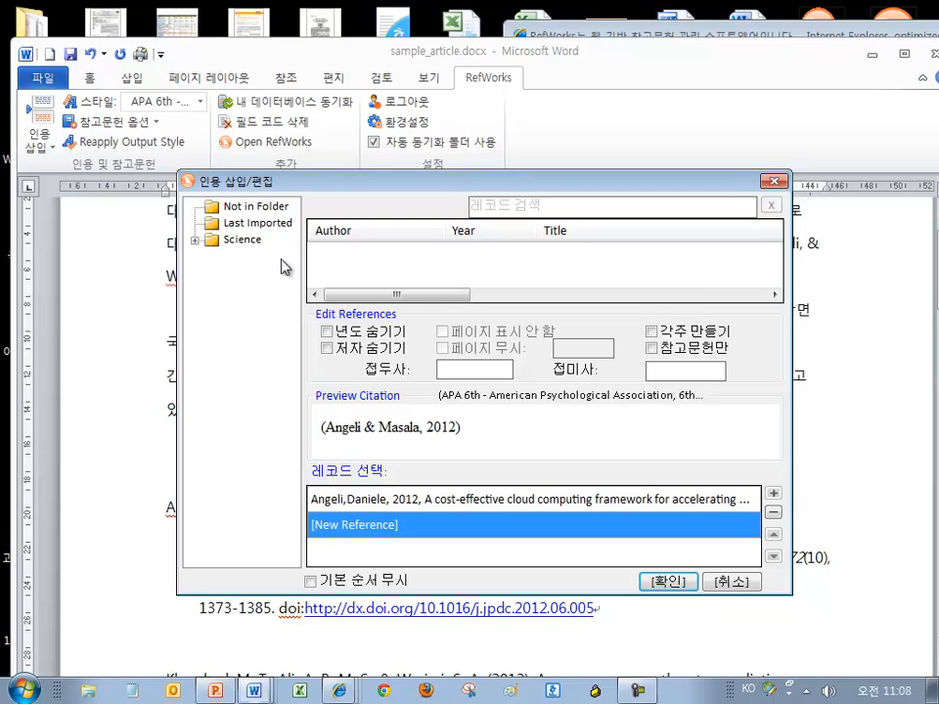
pyautogui.click(243, 243)
pyautogui.click(776, 281)
pyautogui.click(776, 281)
pyautogui.click(776, 281)
pyautogui.click(721, 256)
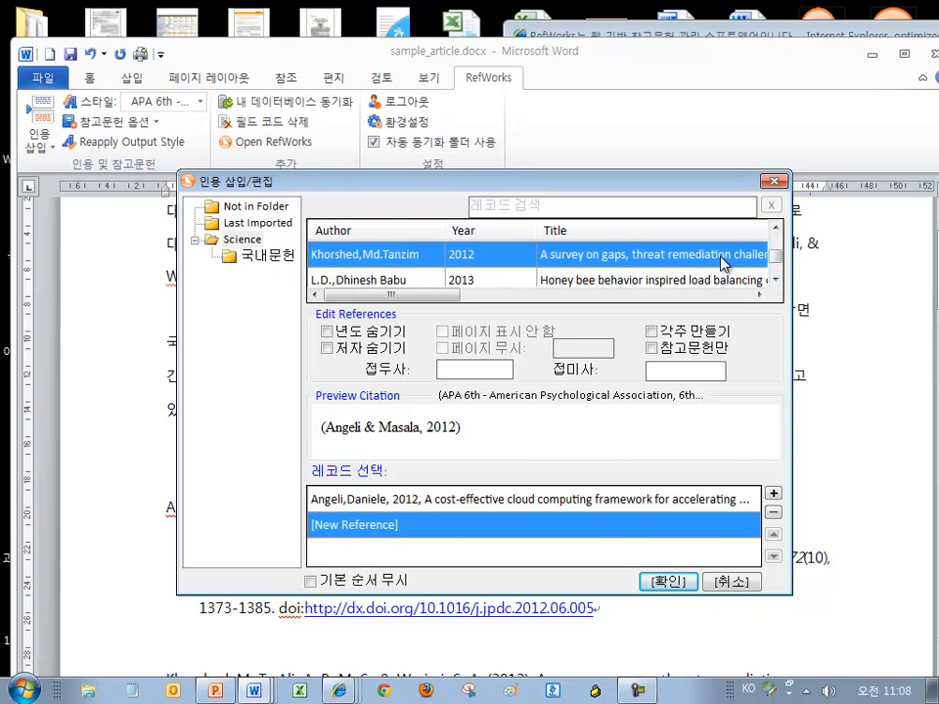
pyautogui.click(773, 494)
pyautogui.click(690, 281)
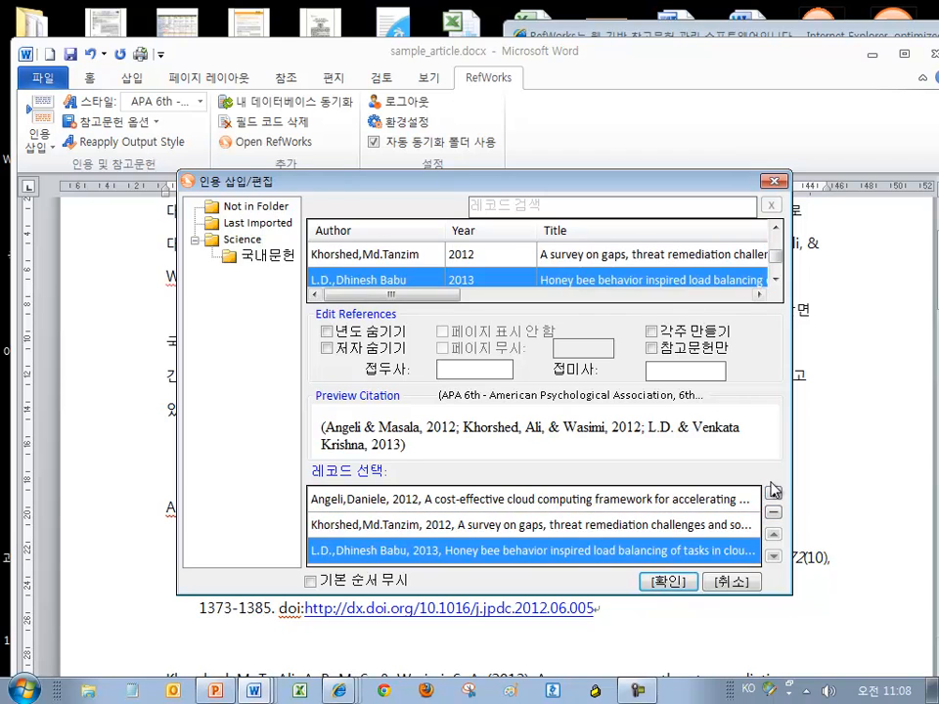
pyautogui.click(774, 494)
pyautogui.click(668, 581)
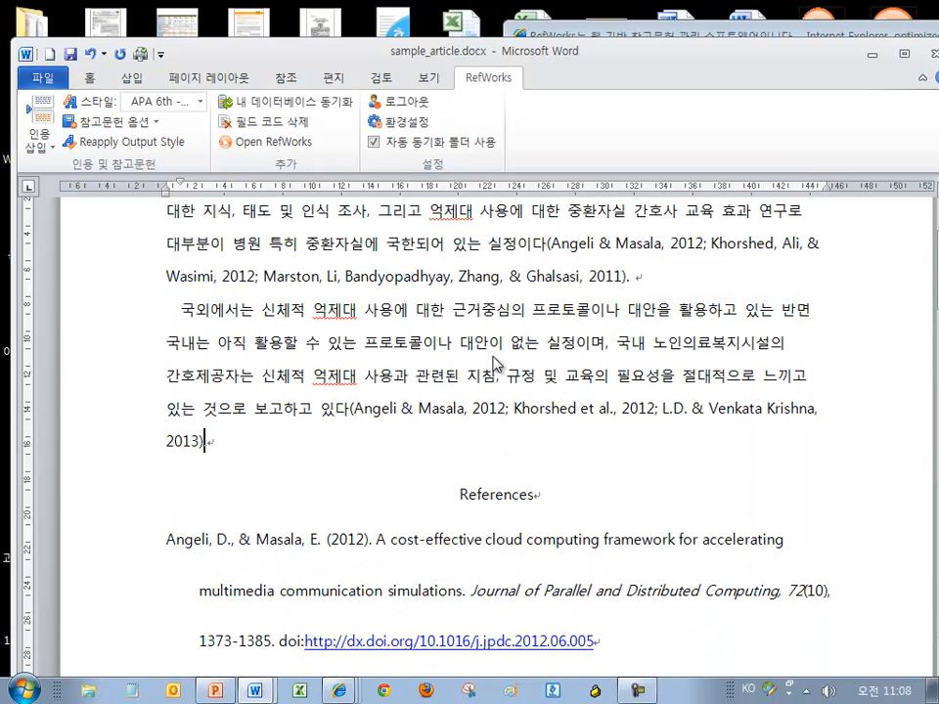
pyautogui.scroll(-7, 629, 411)
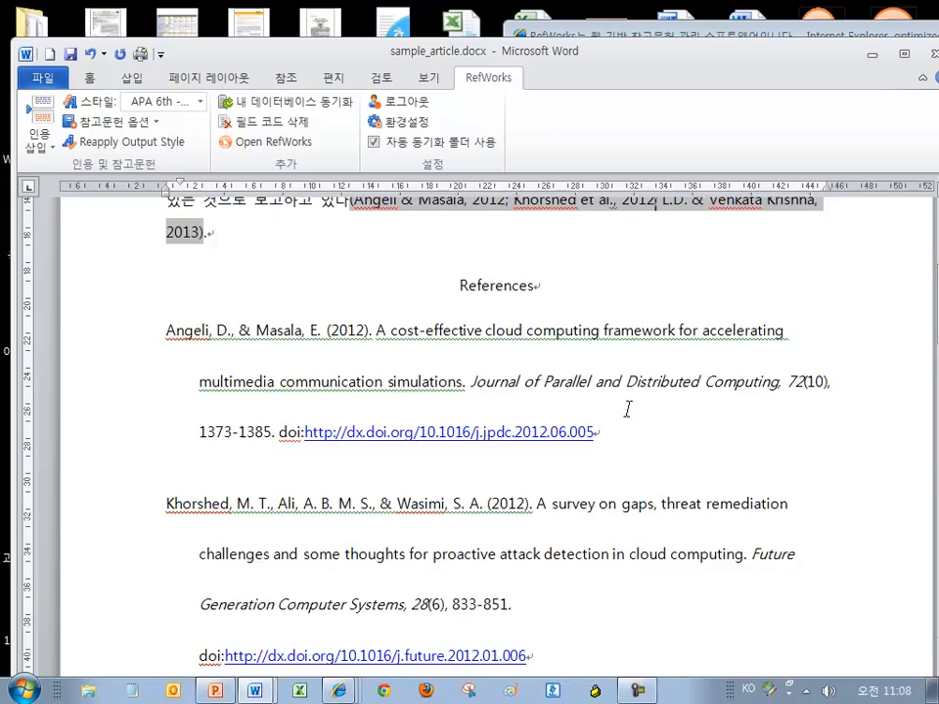
pyautogui.scroll(-8, 632, 411)
pyautogui.scroll(9, 632, 415)
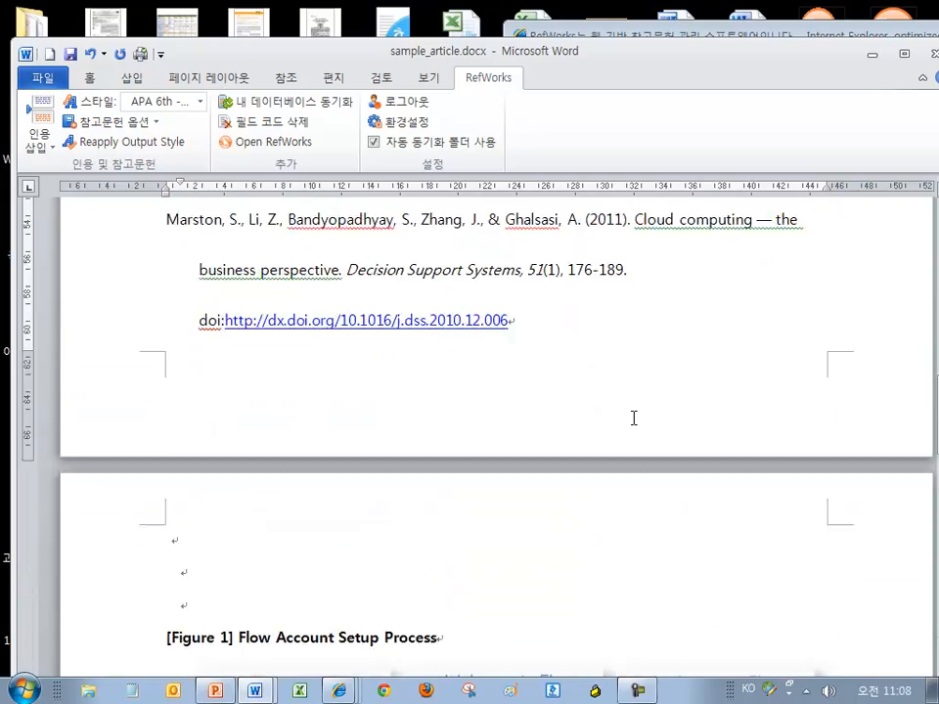
pyautogui.scroll(8, 630, 416)
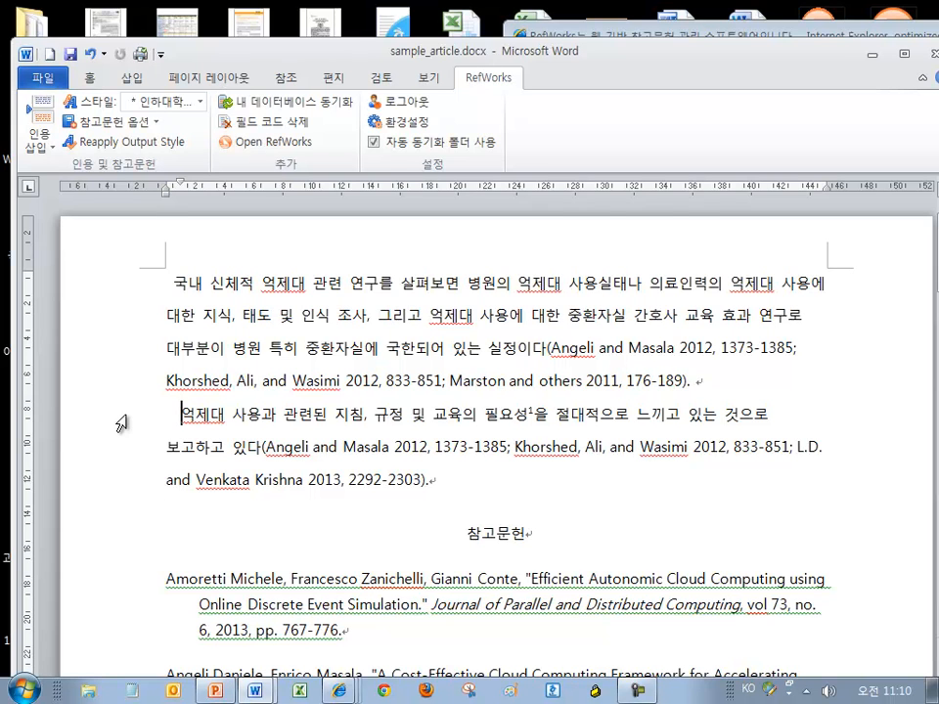
# Switch to the Uniform Requirements style and look over the numbered citations and reference list
pyautogui.click(157, 101)
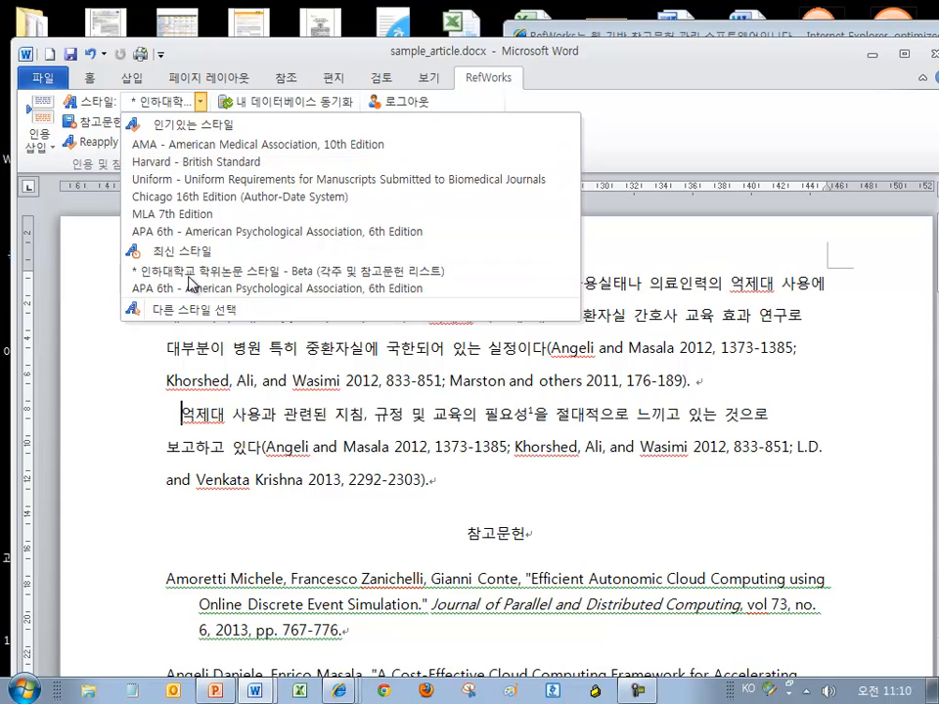
pyautogui.click(233, 180)
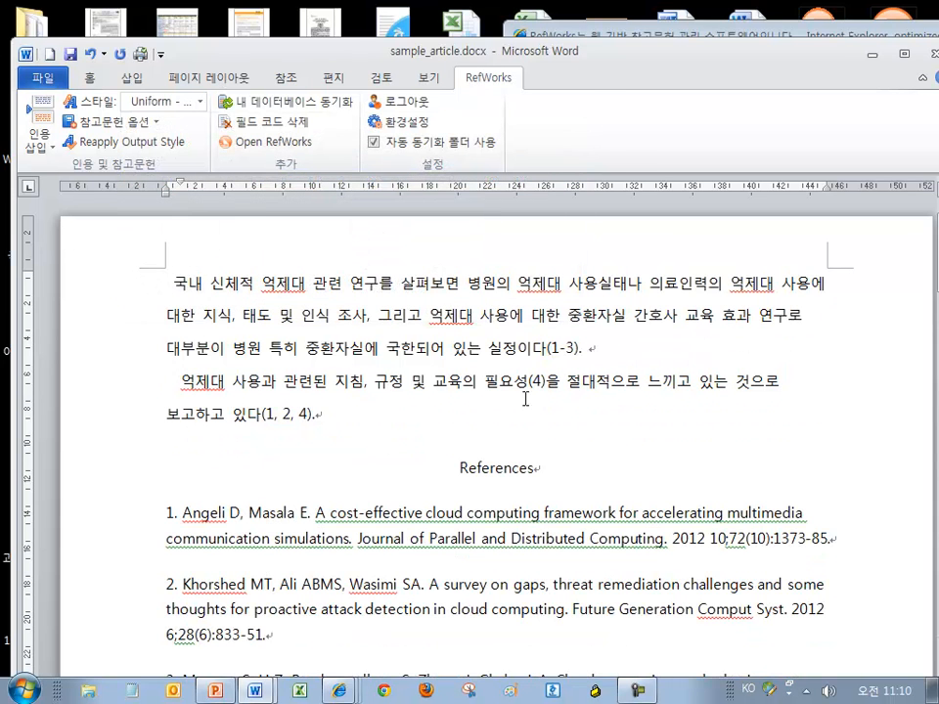
pyautogui.click(560, 347)
pyautogui.click(283, 409)
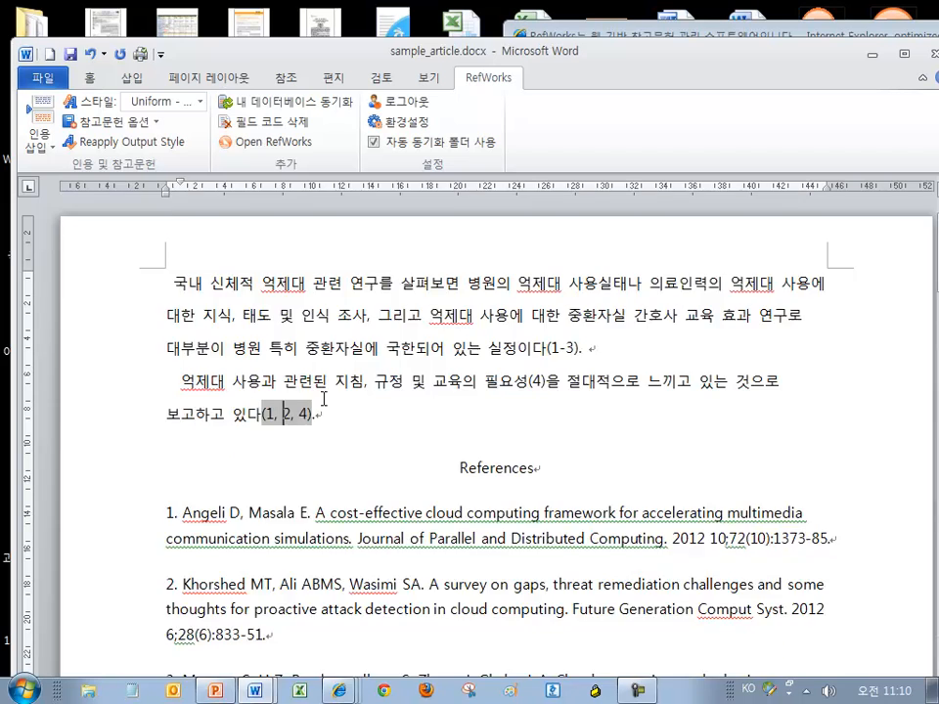
pyautogui.scroll(-2, 419, 438)
pyautogui.click(419, 440)
pyautogui.scroll(-2, 423, 382)
pyautogui.scroll(2, 428, 383)
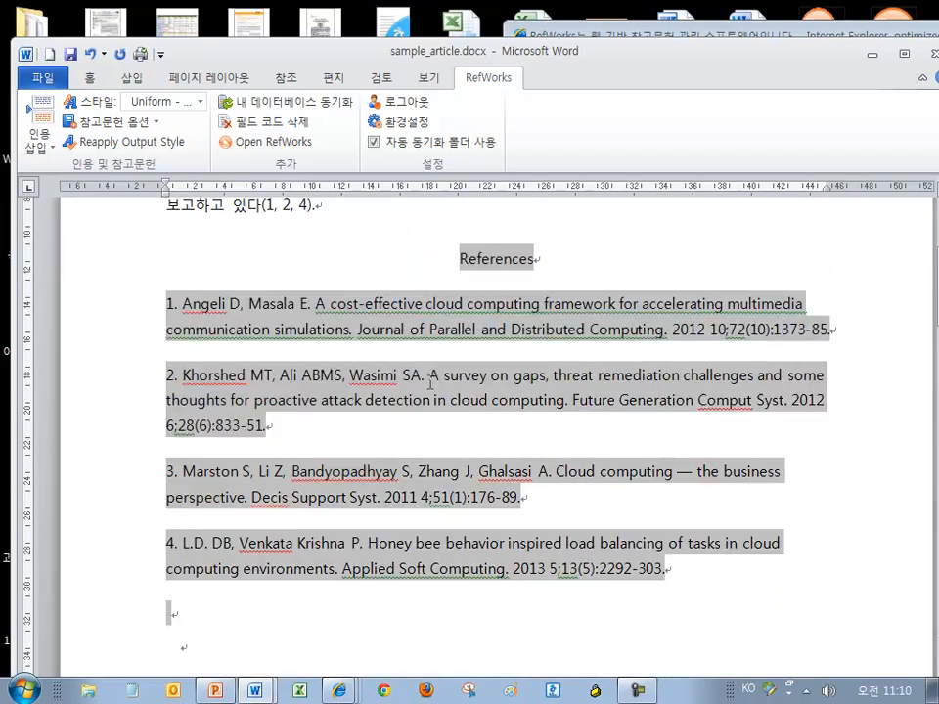
# Inspect the (1-3) and (1, 2, 4) citations, leaving the caret in the (1, 2, 4) citation
pyautogui.click(440, 318)
pyautogui.scroll(1, 437, 320)
pyautogui.click(564, 346)
pyautogui.click(593, 344)
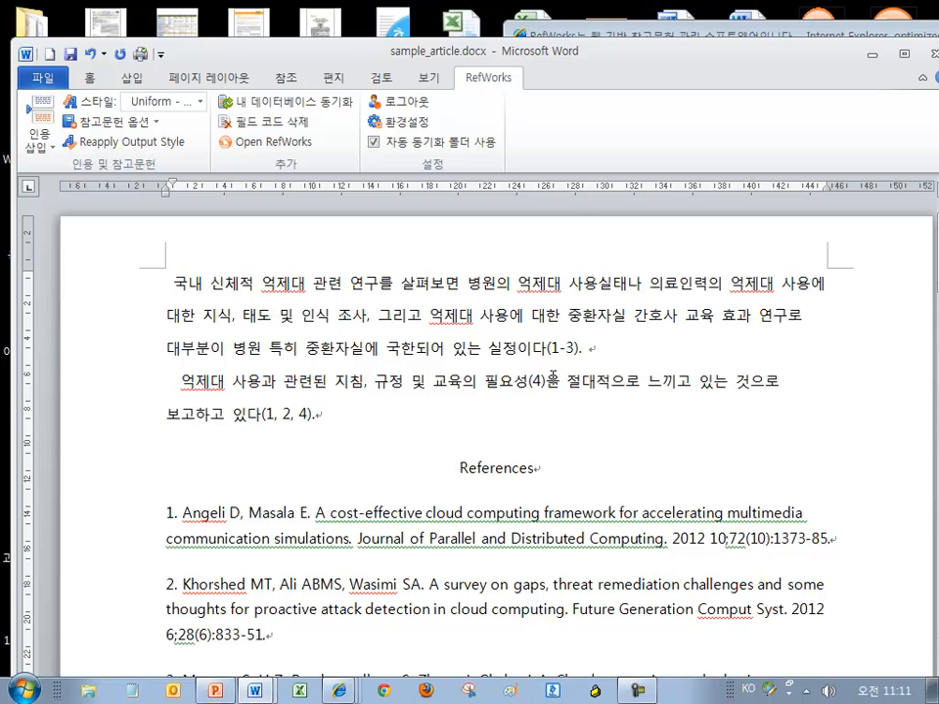
pyautogui.click(566, 348)
pyautogui.scroll(-1, 573, 374)
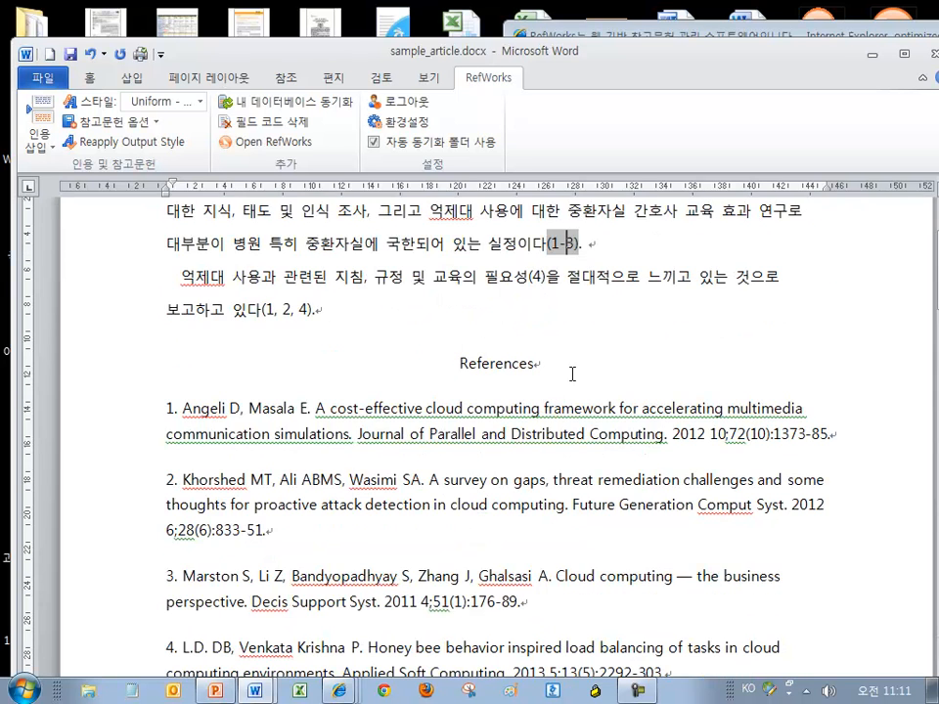
pyautogui.click(278, 310)
pyautogui.moveTo(314, 307); pyautogui.dragTo(262, 313)
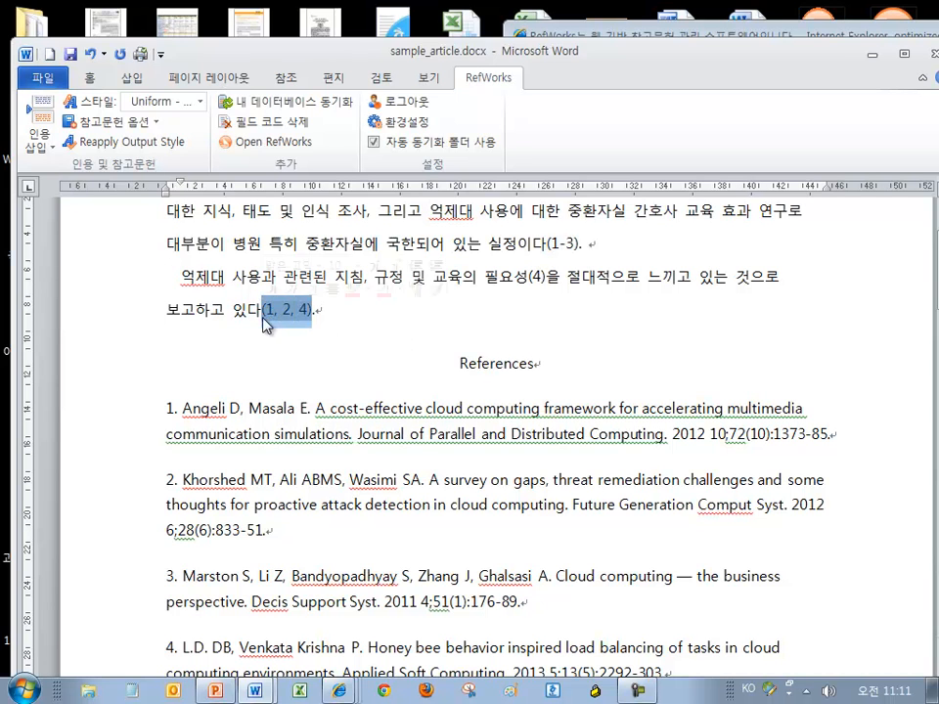
pyautogui.click(283, 313)
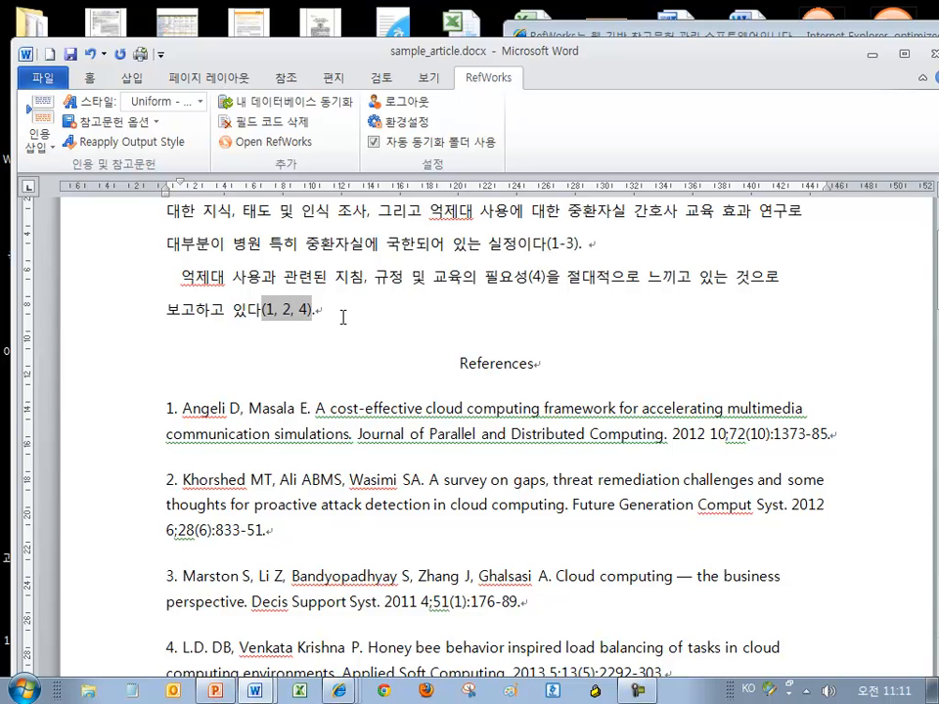
pyautogui.scroll(2, 269, 317)
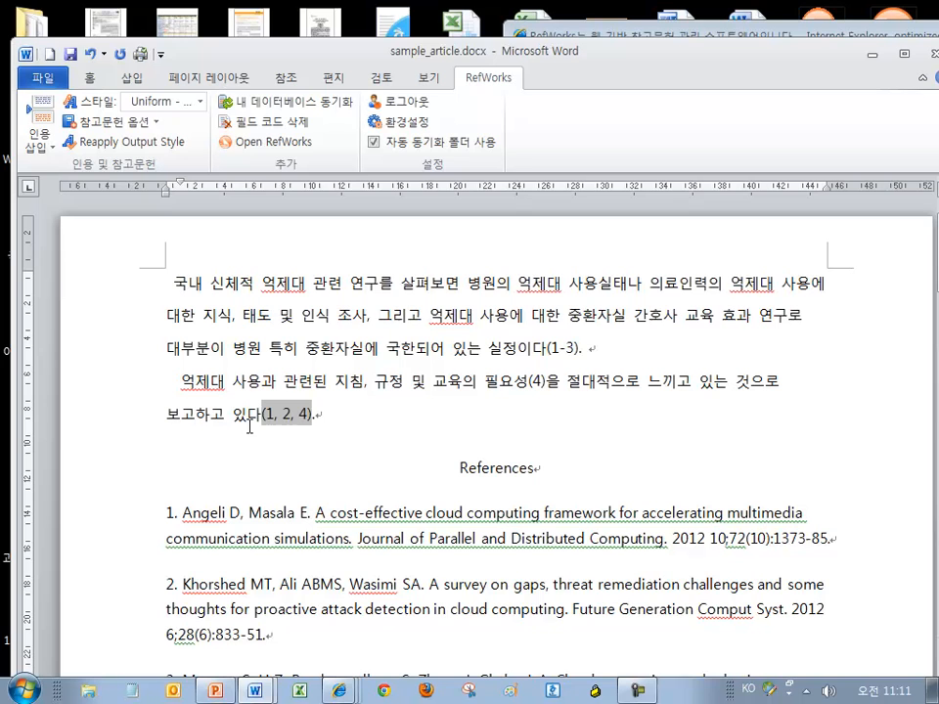
pyautogui.click(311, 374)
pyautogui.click(297, 420)
# Open the (1, 2, 4) citation for editing and review its Angeli, Khorshed and L.D. records
pyautogui.doubleClick(289, 414)
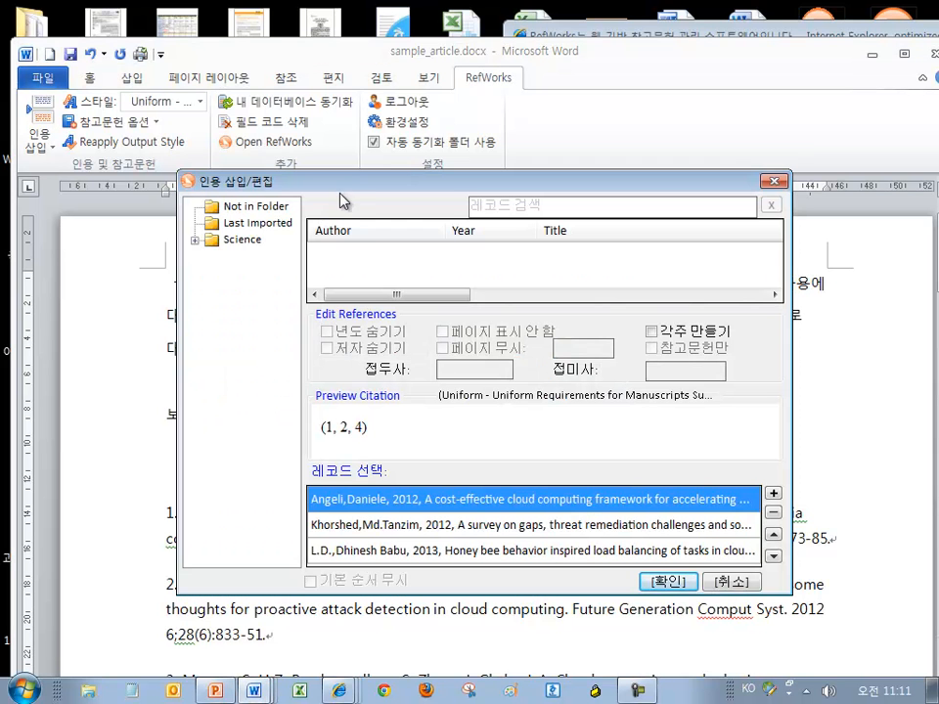
pyautogui.moveTo(342, 188); pyautogui.dragTo(309, 55)
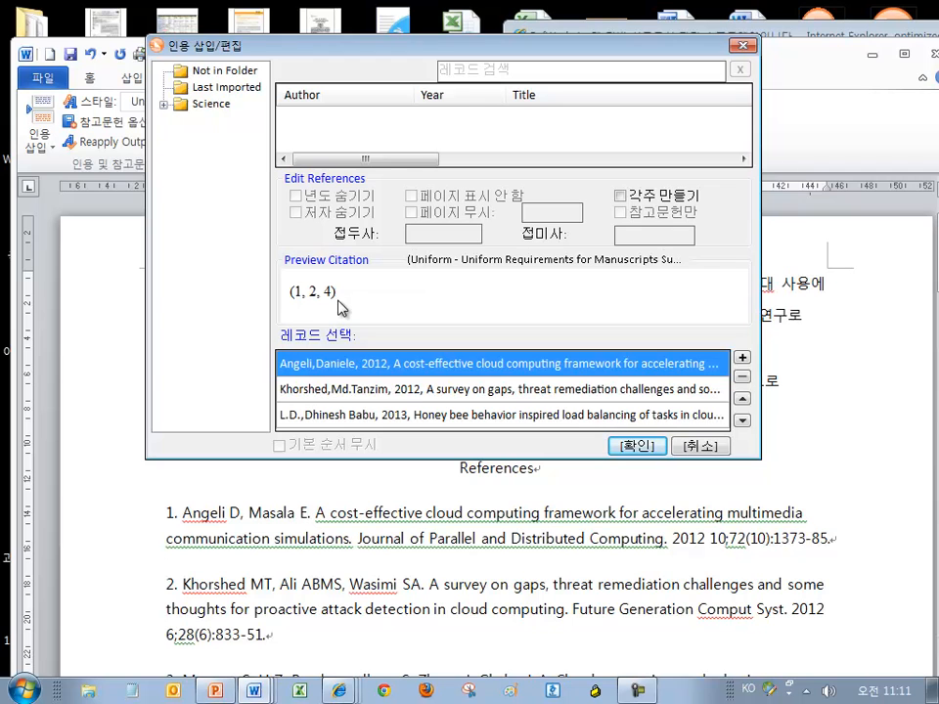
pyautogui.moveTo(338, 305); pyautogui.dragTo(294, 295)
pyautogui.click(285, 389)
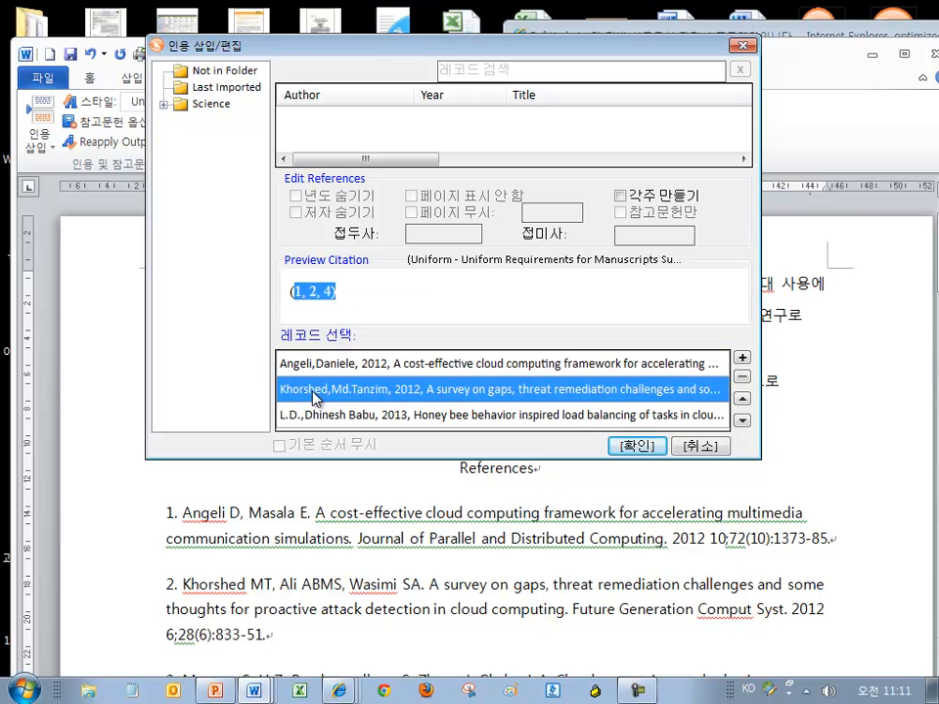
pyautogui.click(286, 415)
pyautogui.click(282, 364)
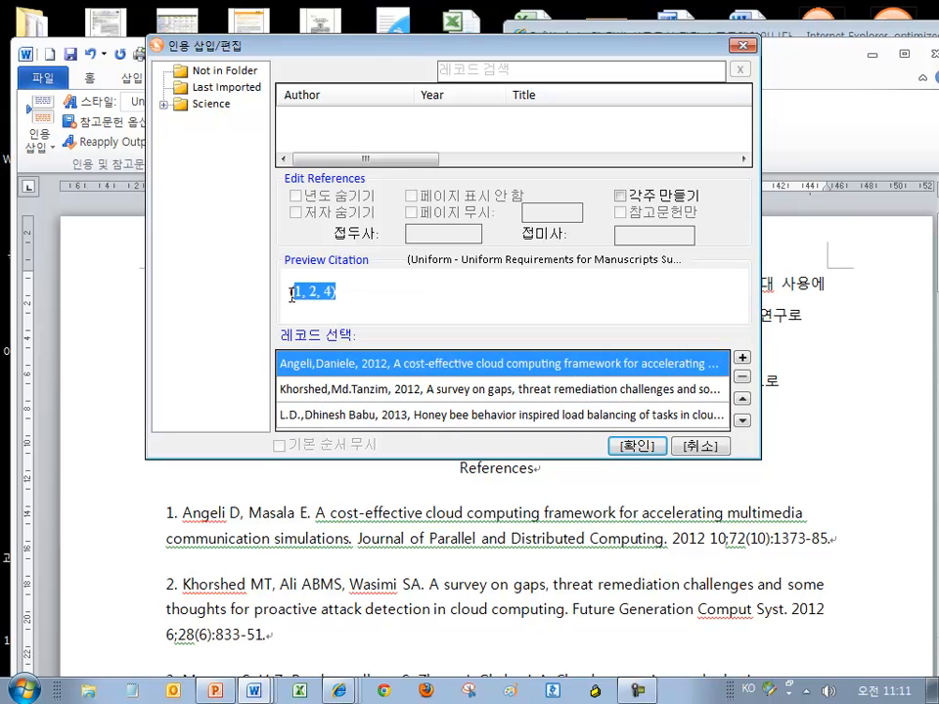
pyautogui.click(313, 389)
pyautogui.click(314, 415)
pyautogui.click(315, 389)
pyautogui.click(316, 365)
pyautogui.click(675, 389)
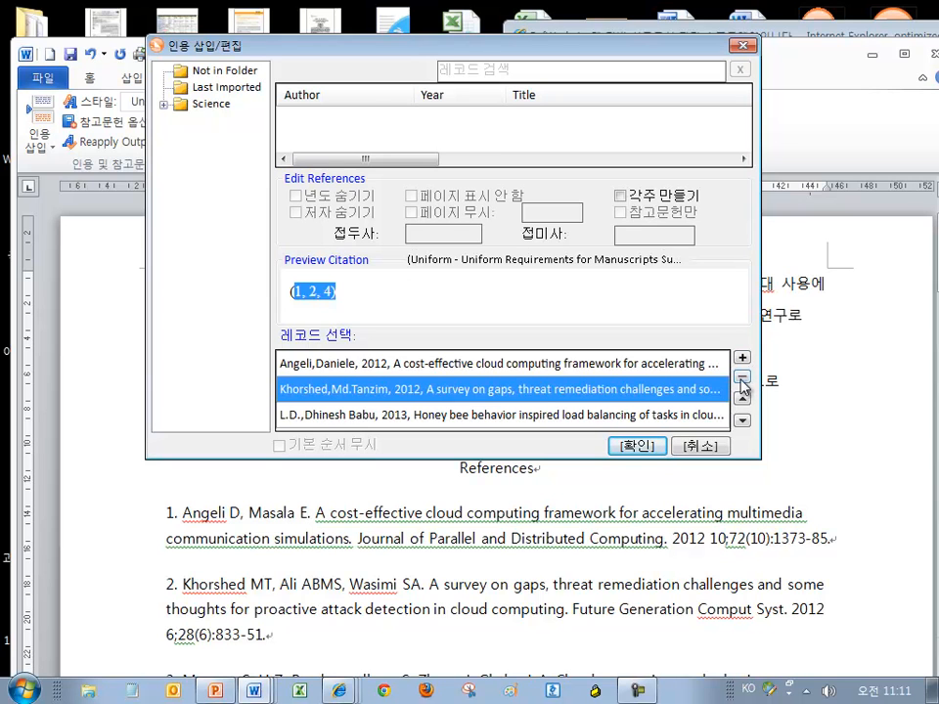
# Remove the Khorshed and L.D. references, keeping only Angeli so the citation reads (1)
pyautogui.click(743, 378)
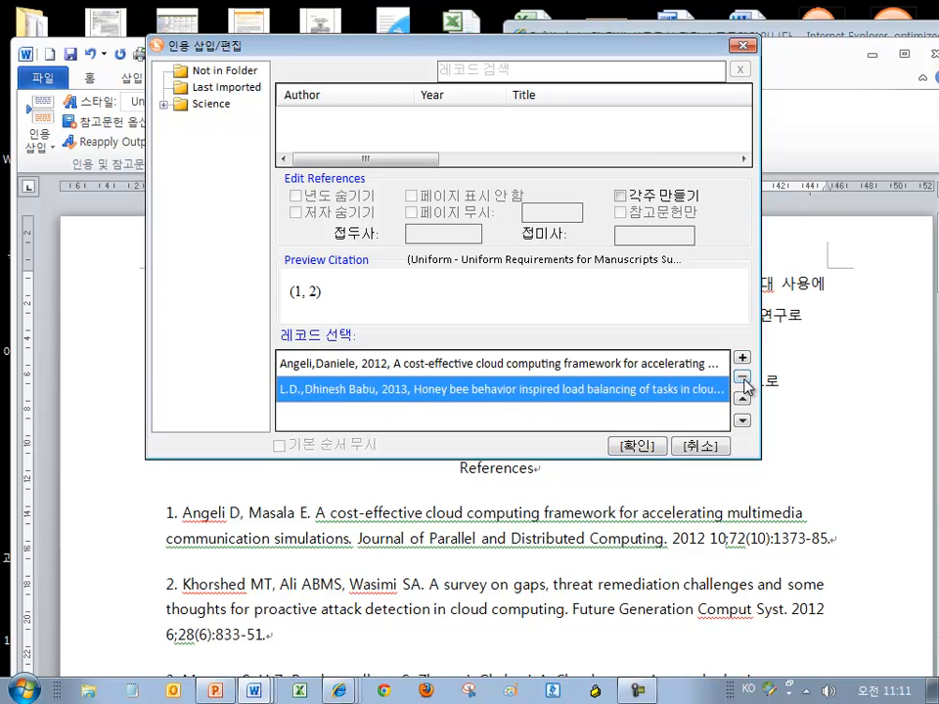
pyautogui.click(743, 377)
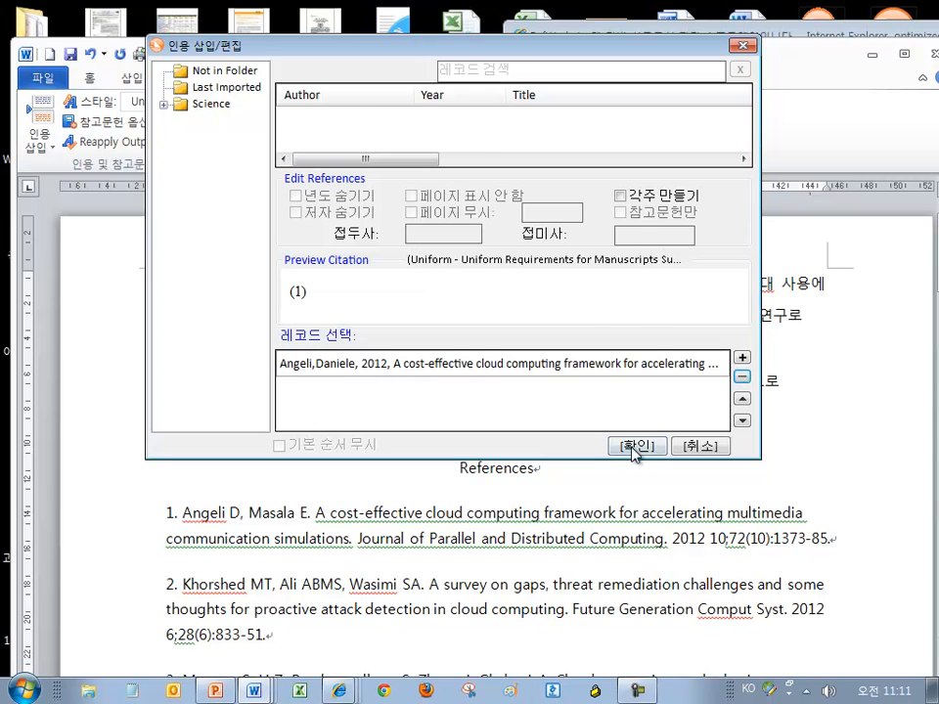
pyautogui.click(636, 448)
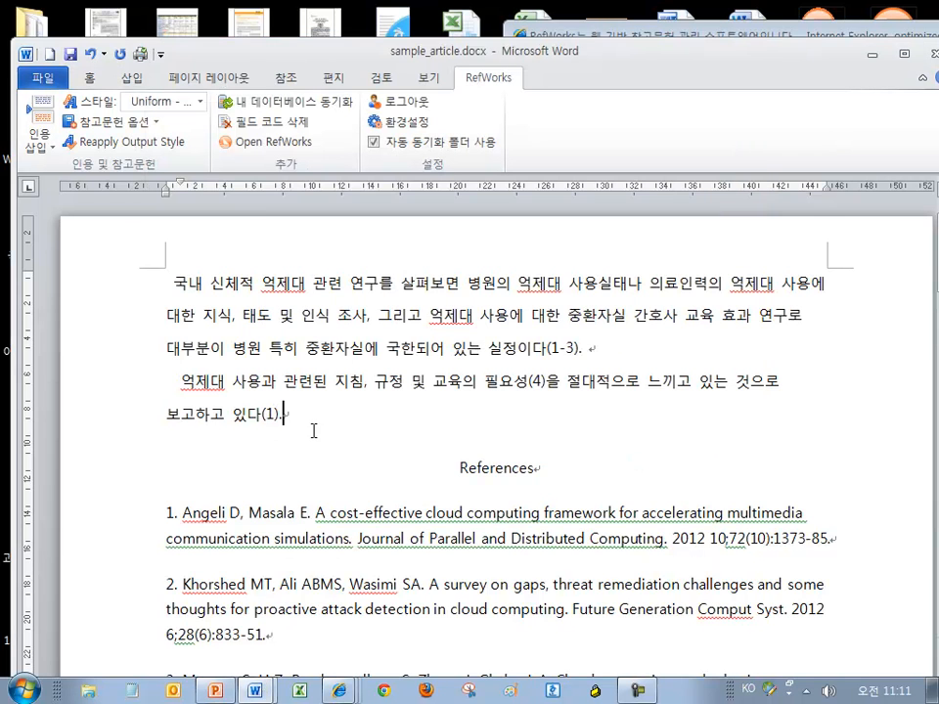
# Open the (1-3) citation for editing and look through its records
pyautogui.click(566, 346)
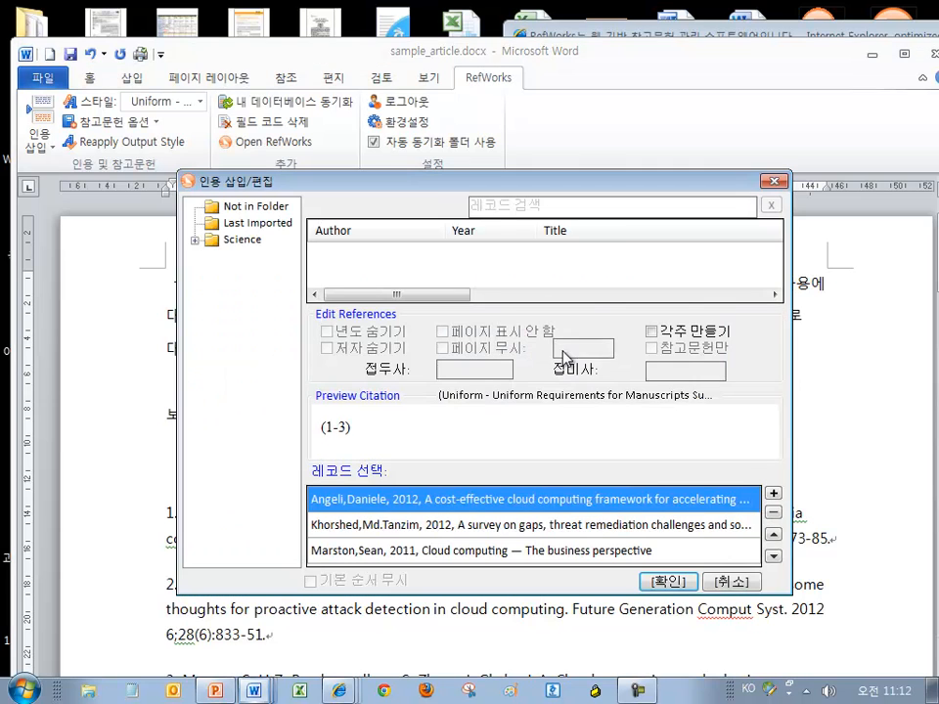
pyautogui.moveTo(353, 433); pyautogui.dragTo(298, 422)
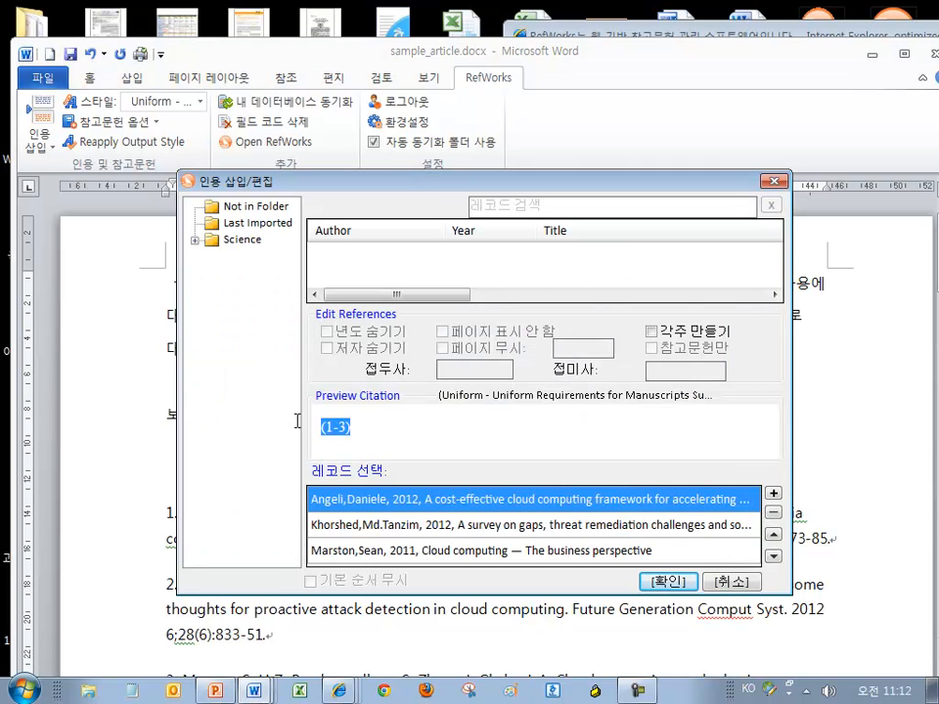
pyautogui.click(351, 529)
pyautogui.click(352, 550)
pyautogui.click(362, 525)
pyautogui.click(362, 503)
pyautogui.click(368, 548)
pyautogui.click(380, 504)
pyautogui.moveTo(573, 192); pyautogui.dragTo(526, 110)
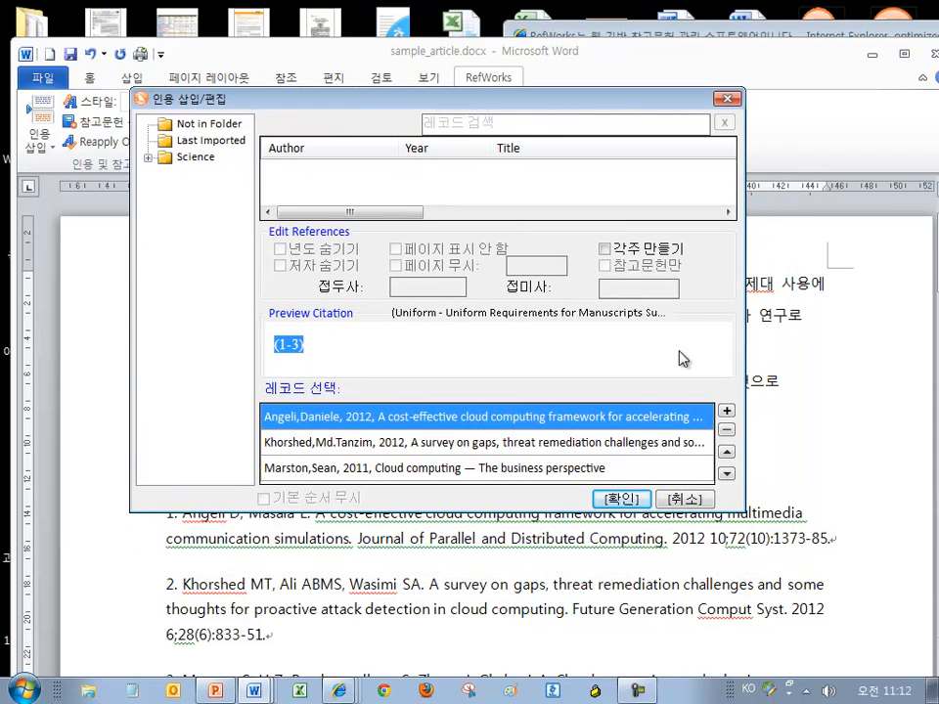
# Remove Marston 2011, place Angeli below Khorshed, and confirm the (1, 2) citation
pyautogui.click(727, 475)
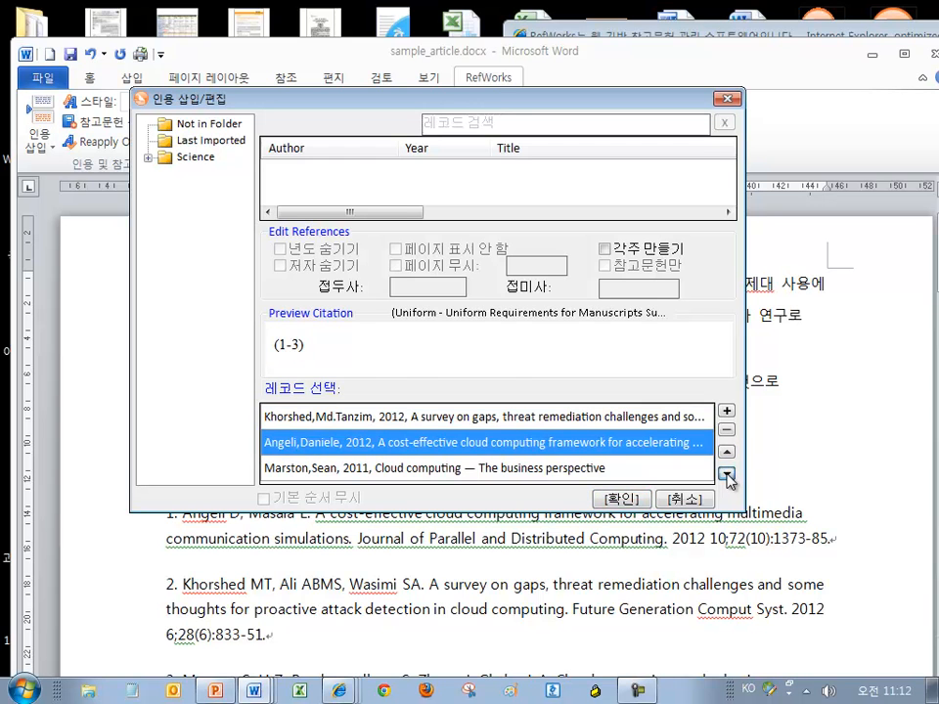
pyautogui.click(727, 475)
pyautogui.click(712, 443)
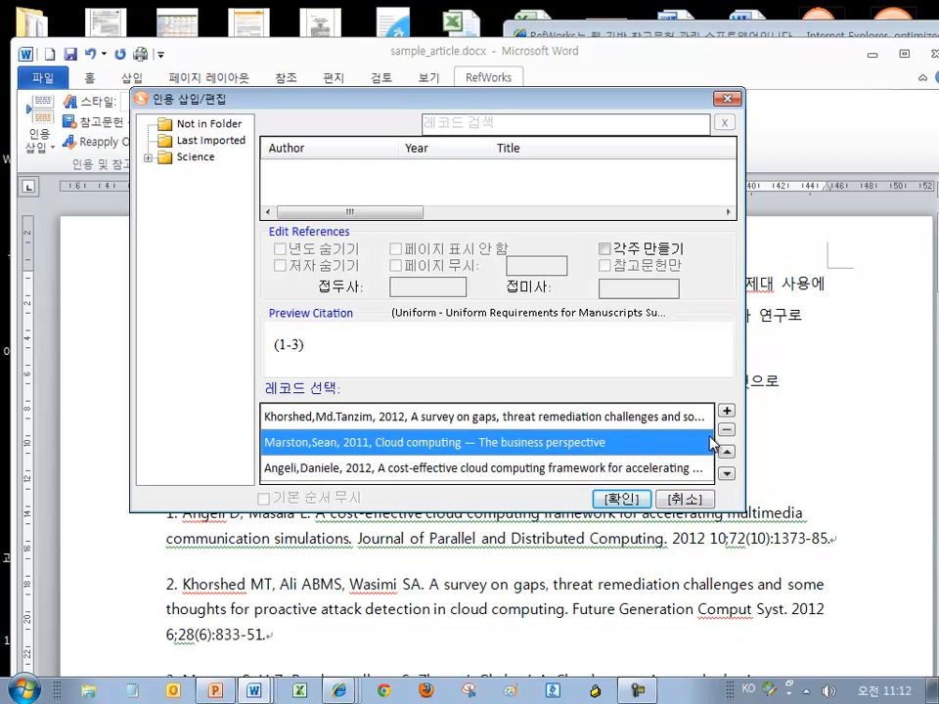
pyautogui.click(727, 430)
pyautogui.click(727, 452)
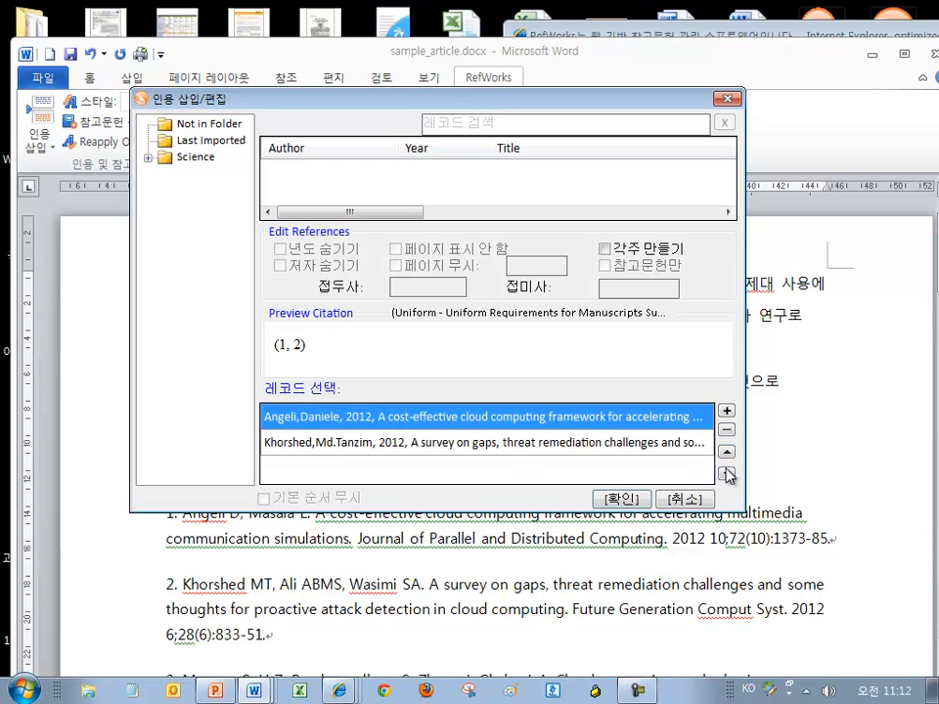
pyautogui.click(727, 475)
pyautogui.click(620, 499)
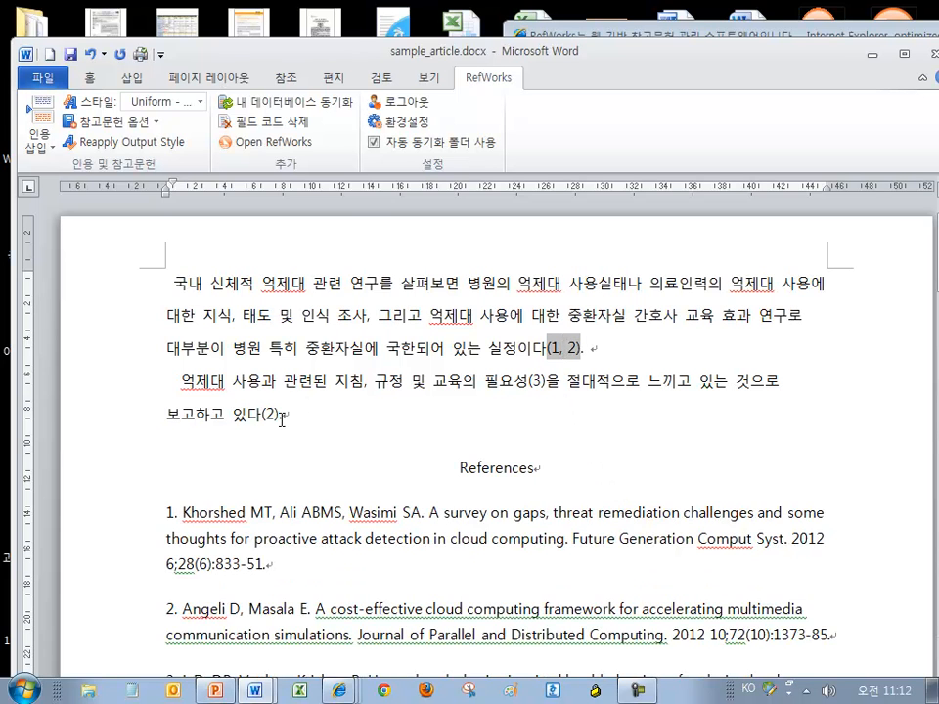
# Switch the citation style back to APA 6th and add an empty line after the second paragraph
pyautogui.click(279, 538)
pyautogui.scroll(-3, 452, 535)
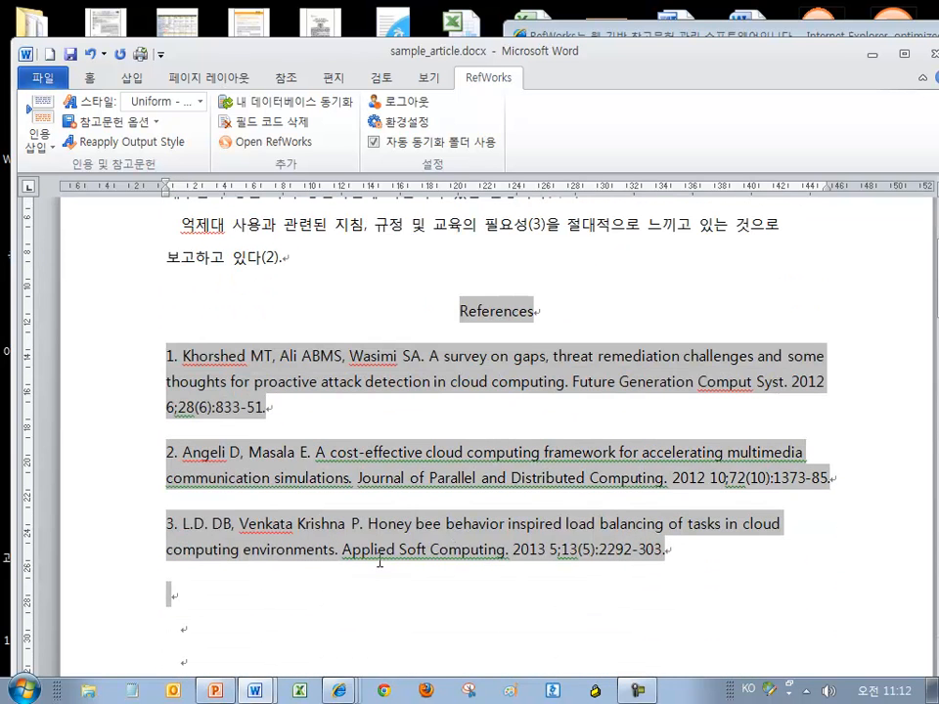
pyautogui.scroll(3, 380, 561)
pyautogui.click(286, 417)
pyautogui.click(196, 102)
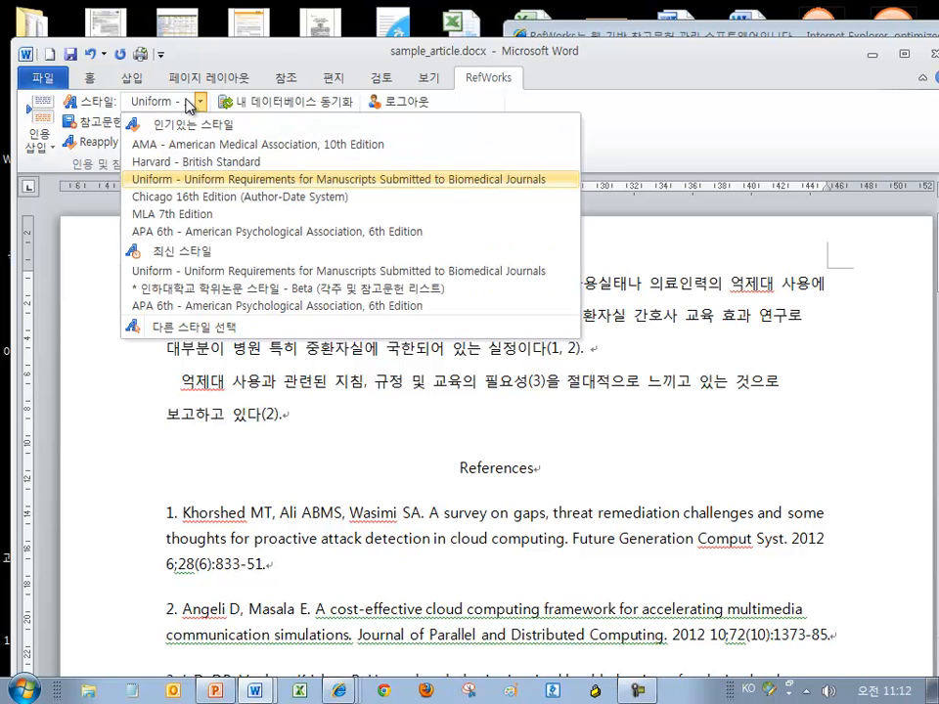
pyautogui.click(189, 232)
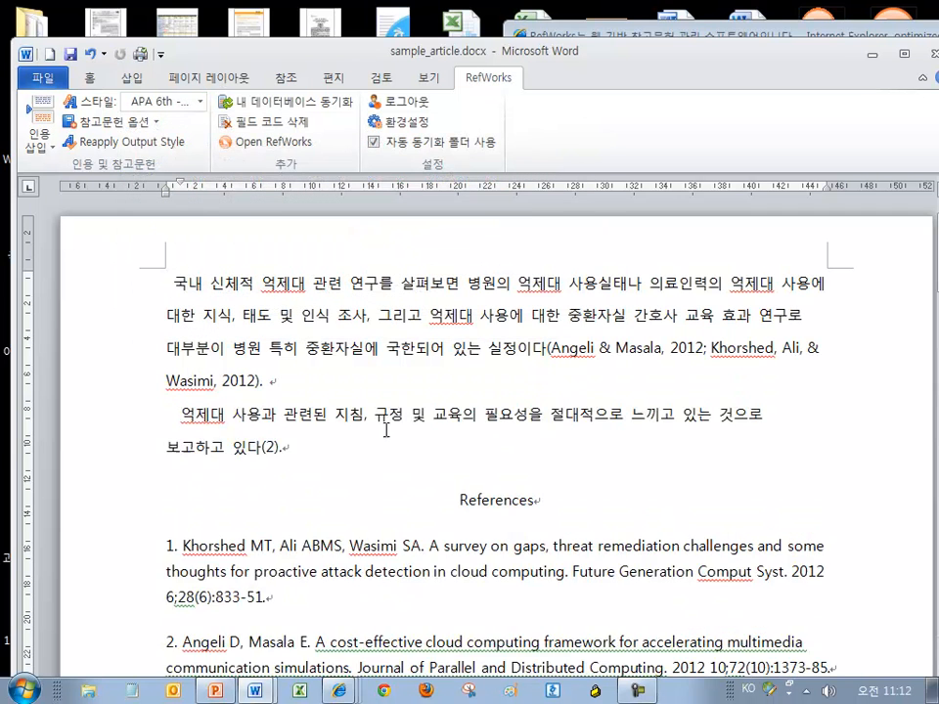
pyautogui.press('Return')
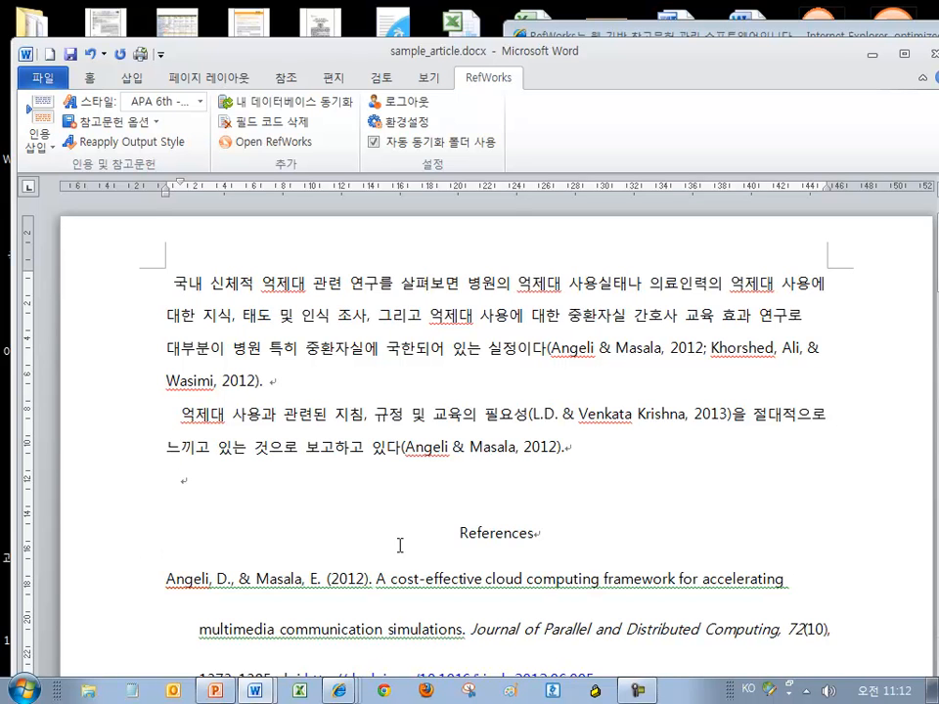
# Paste 'Angeli & Masala' on the empty line and type '가 발표한 연구결과에 의하면.' after it
pyautogui.moveTo(408, 446); pyautogui.dragTo(511, 448)
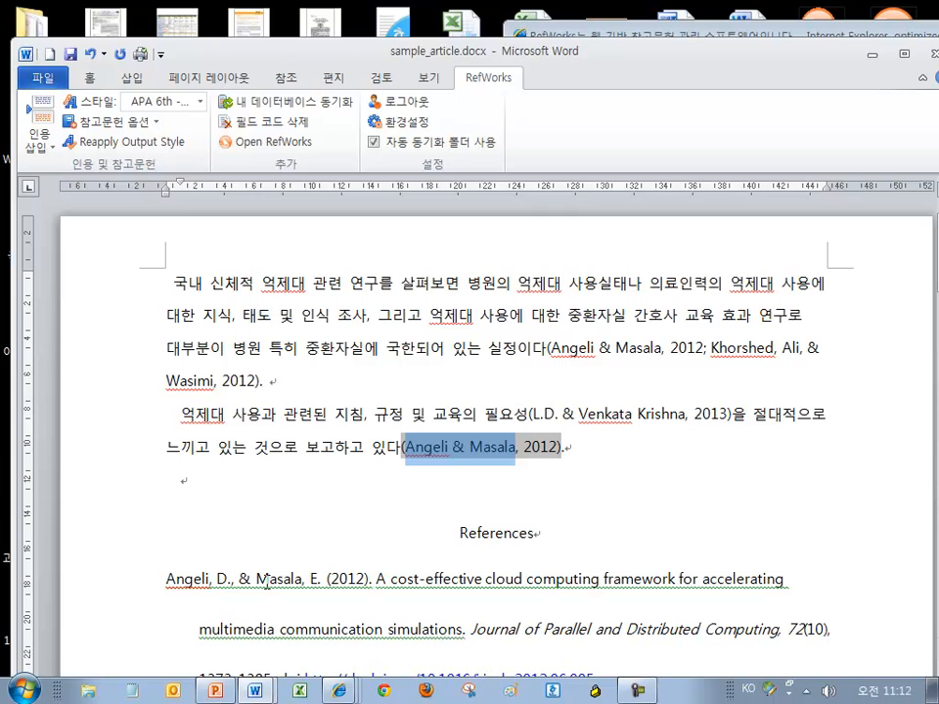
pyautogui.click(205, 492)
pyautogui.write('Angeli & Masala')
pyautogui.write('가')
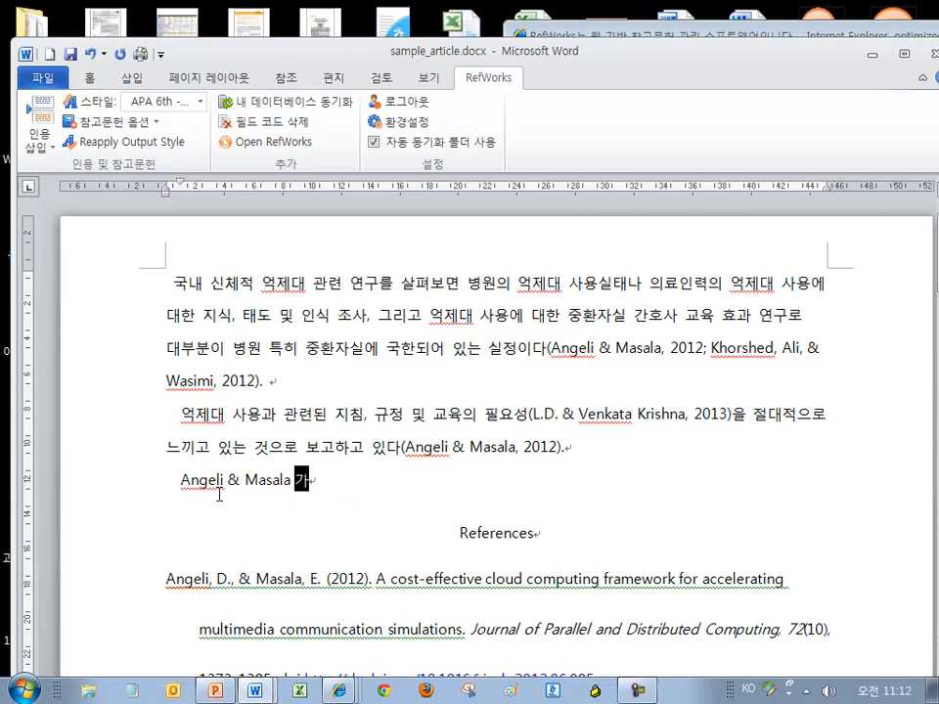
pyautogui.write(' 발표한 연국결과에 의하면.....')
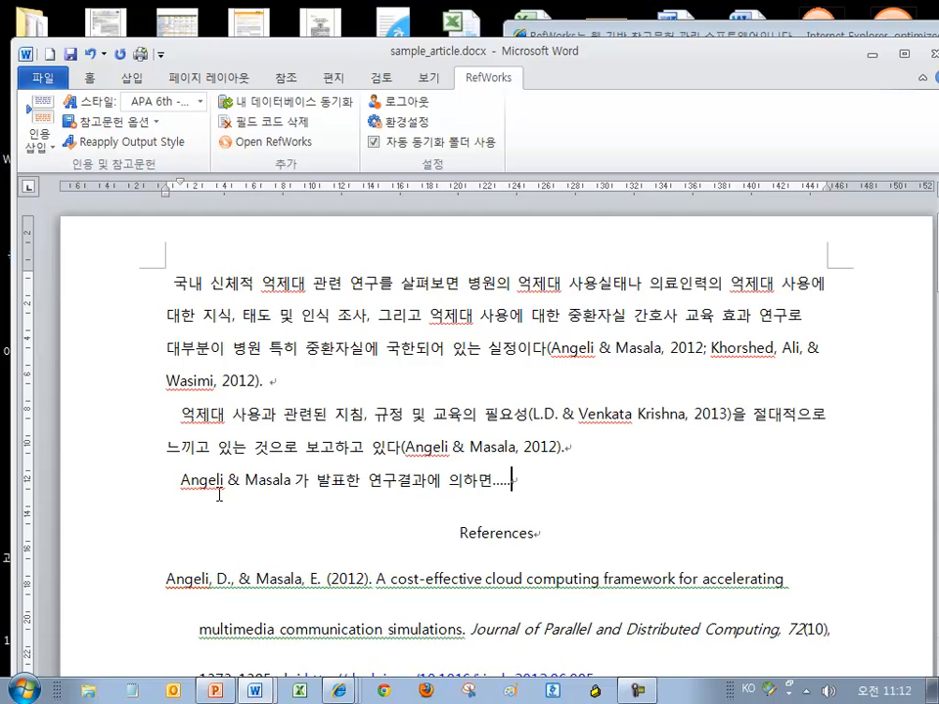
pyautogui.keyDown('ctrl'); pyautogui.scroll(4, 219, 495); pyautogui.keyUp('ctrl')
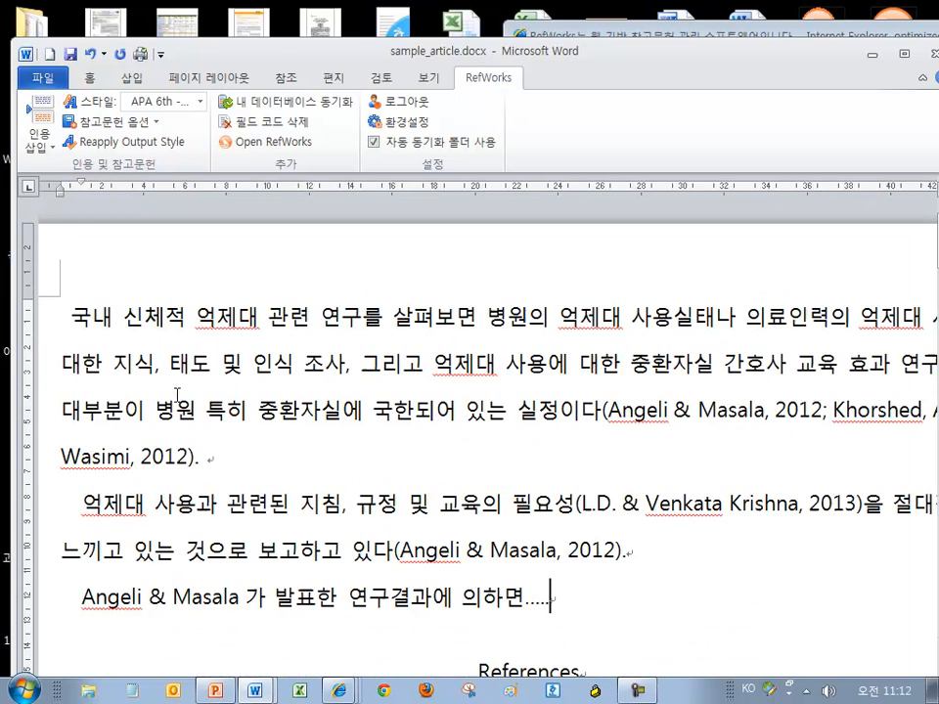
pyautogui.scroll(-3, 197, 466)
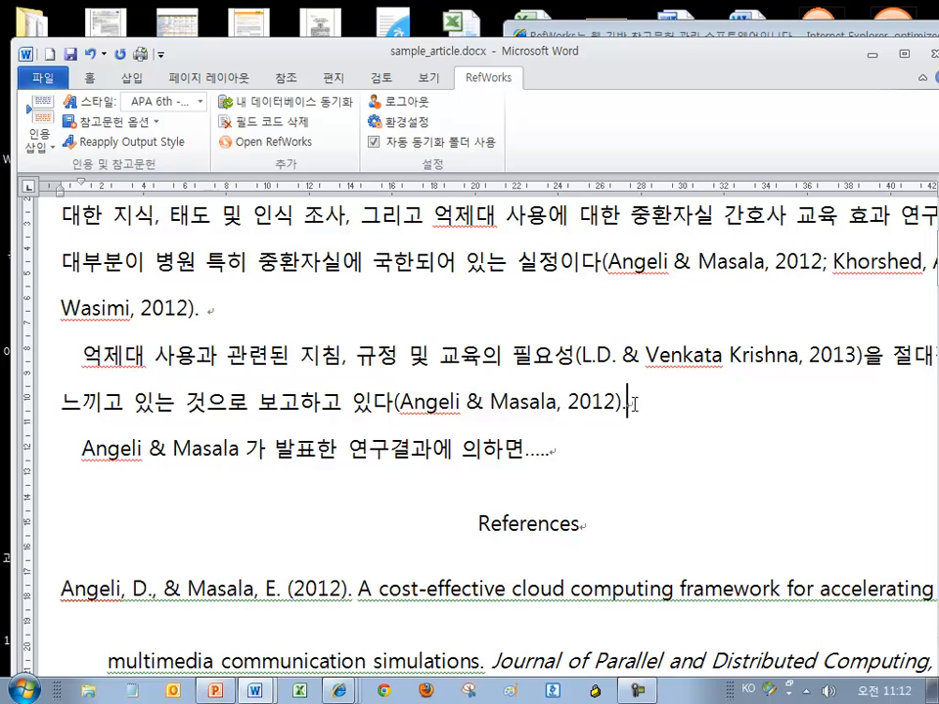
# Put the caret right after 'Angeli & Masala' in the new line to cite there
pyautogui.click(514, 406)
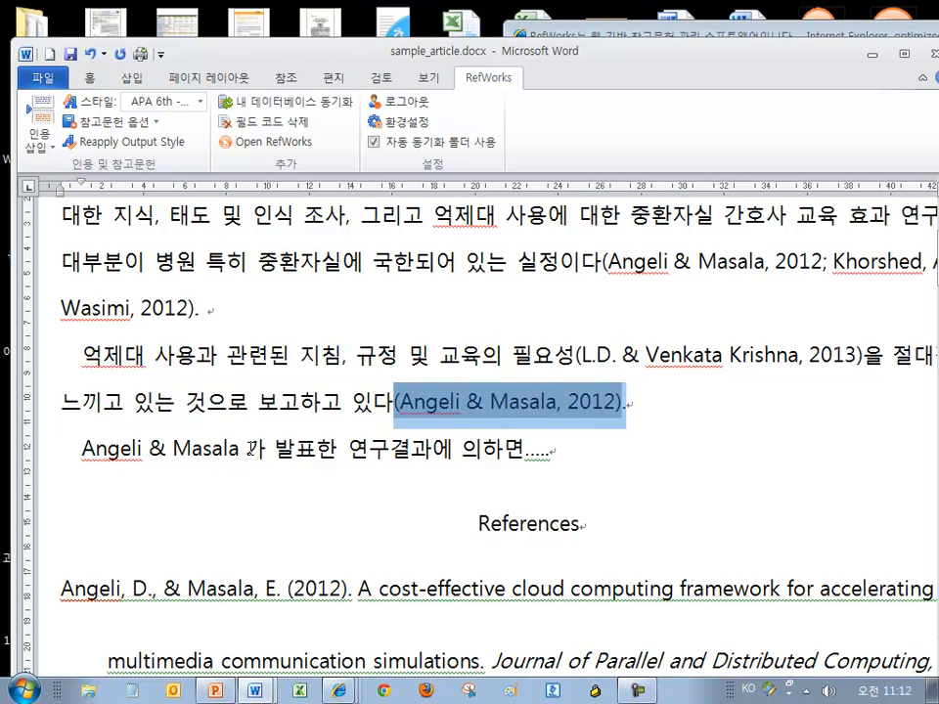
pyautogui.click(231, 448)
pyautogui.scroll(-1, 244, 450)
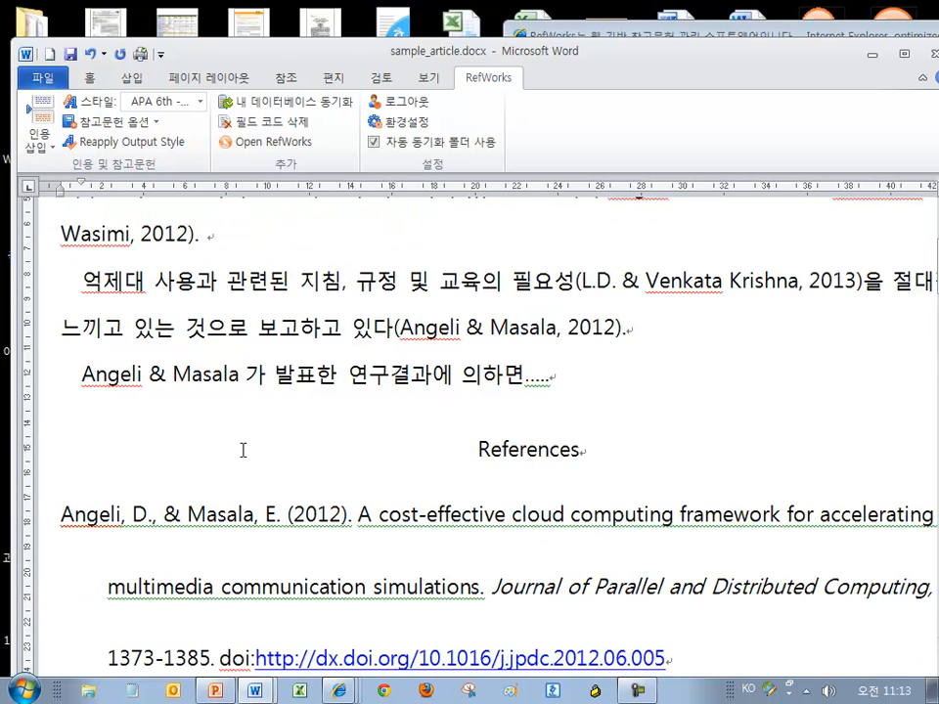
pyautogui.moveTo(243, 375); pyautogui.dragTo(99, 380)
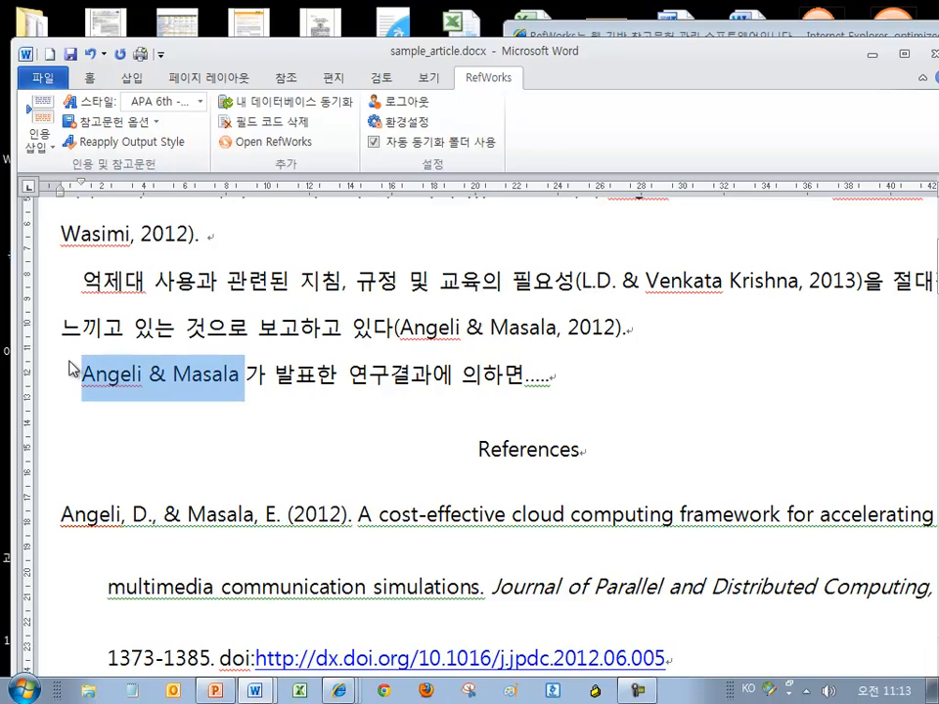
pyautogui.click(245, 377)
pyautogui.click(544, 377)
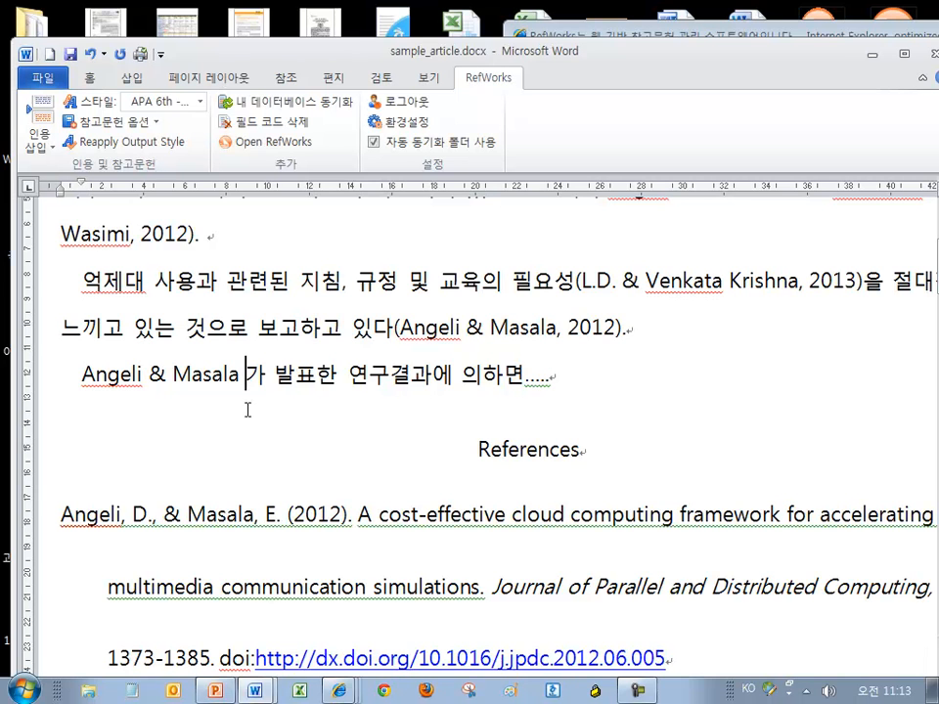
pyautogui.click(39, 127)
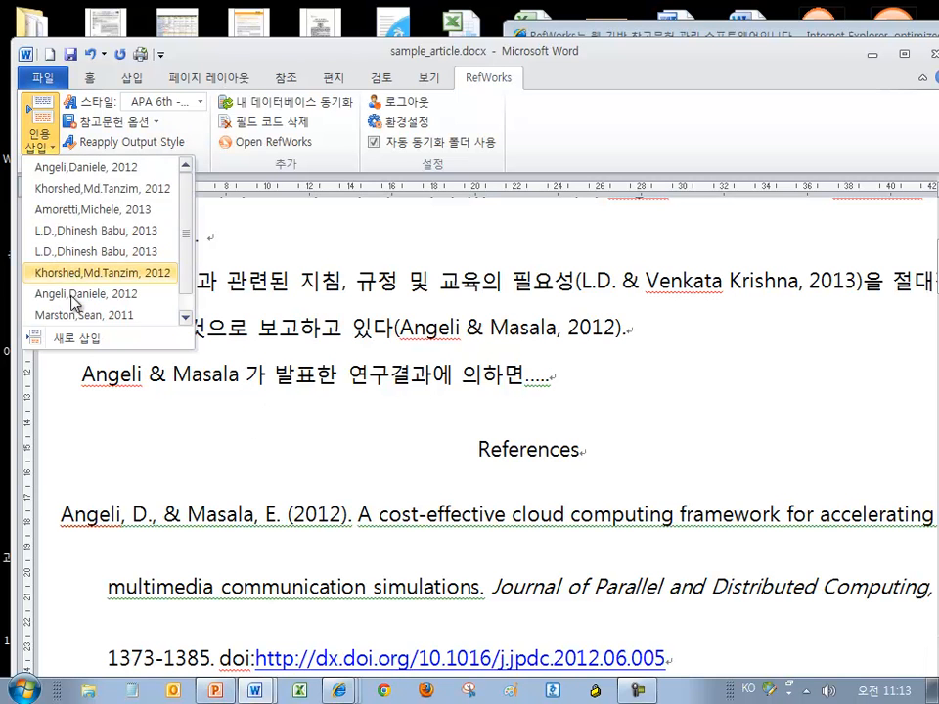
# Start a new citation and select the Angeli 2012 reference from the Science folder
pyautogui.click(82, 340)
pyautogui.click(245, 238)
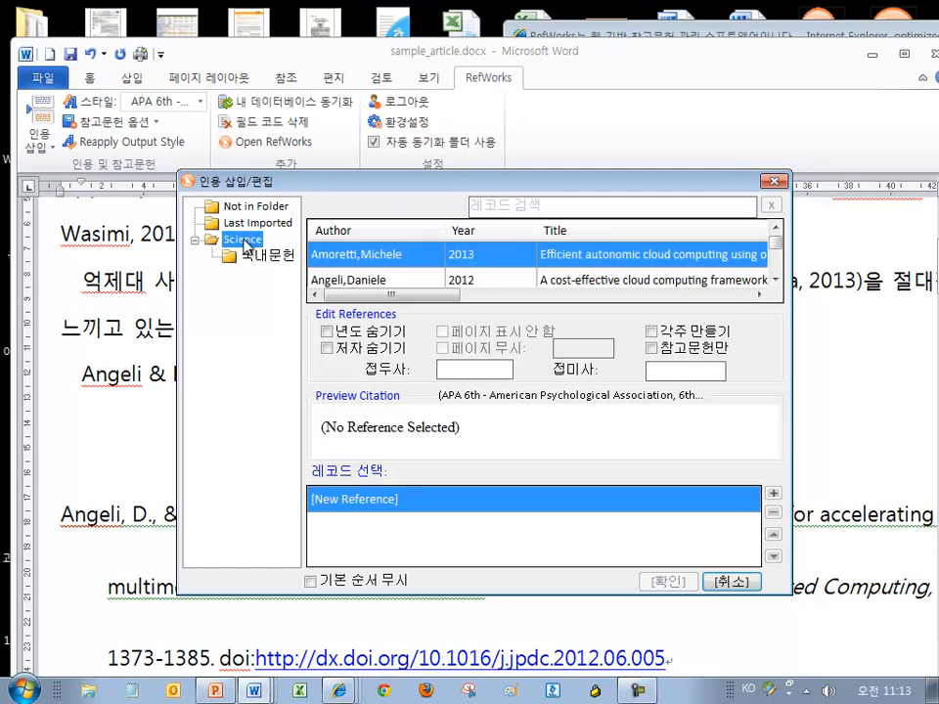
pyautogui.moveTo(411, 184); pyautogui.dragTo(492, 99)
pyautogui.click(458, 250)
pyautogui.moveTo(573, 367); pyautogui.dragTo(405, 352)
pyautogui.moveTo(452, 112); pyautogui.dragTo(466, 82)
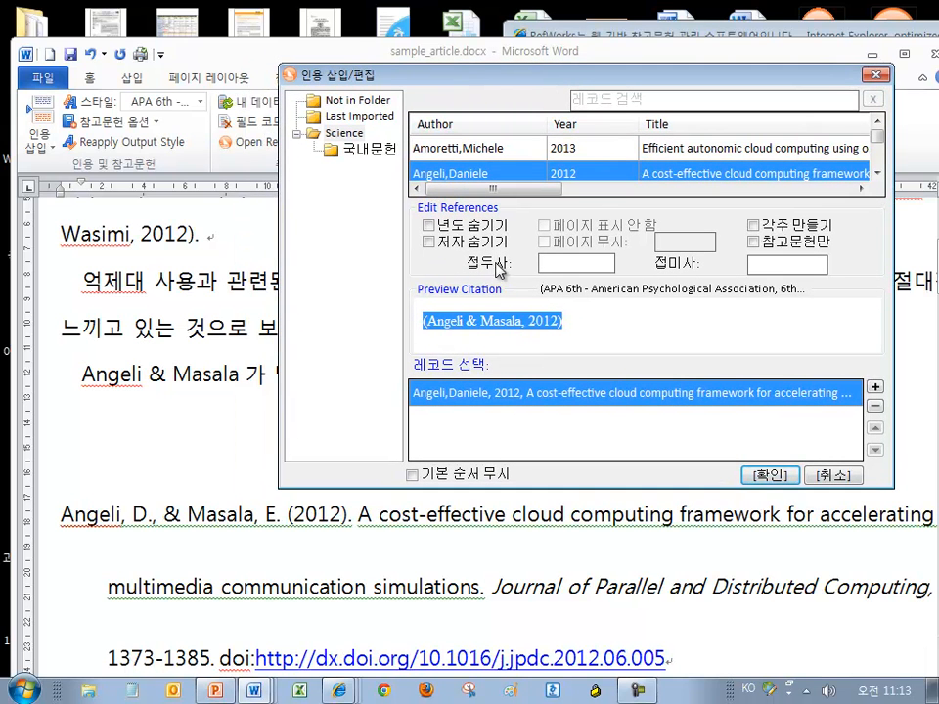
pyautogui.moveTo(562, 327); pyautogui.dragTo(423, 321)
# Suppress the authors so the citation shows only (2012), and insert it
pyautogui.click(431, 242)
pyautogui.moveTo(463, 321); pyautogui.dragTo(424, 328)
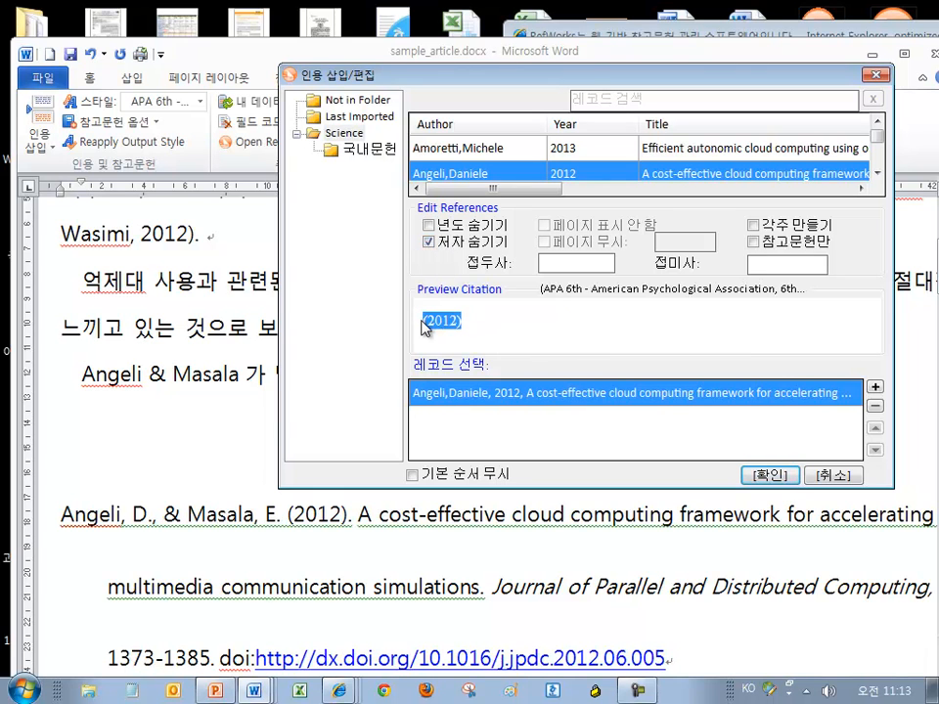
pyautogui.click(770, 474)
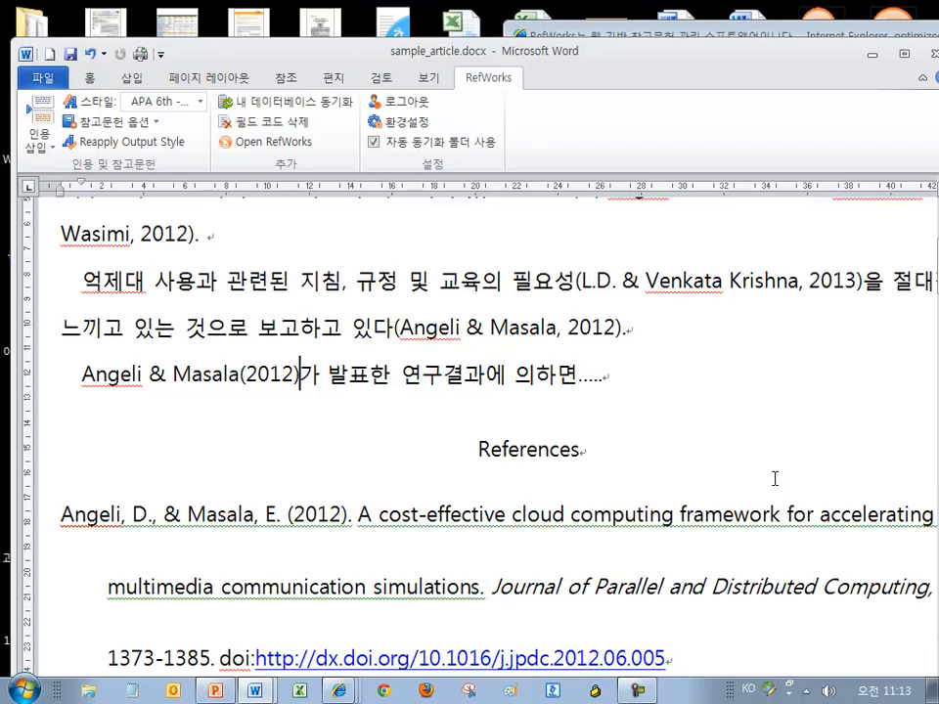
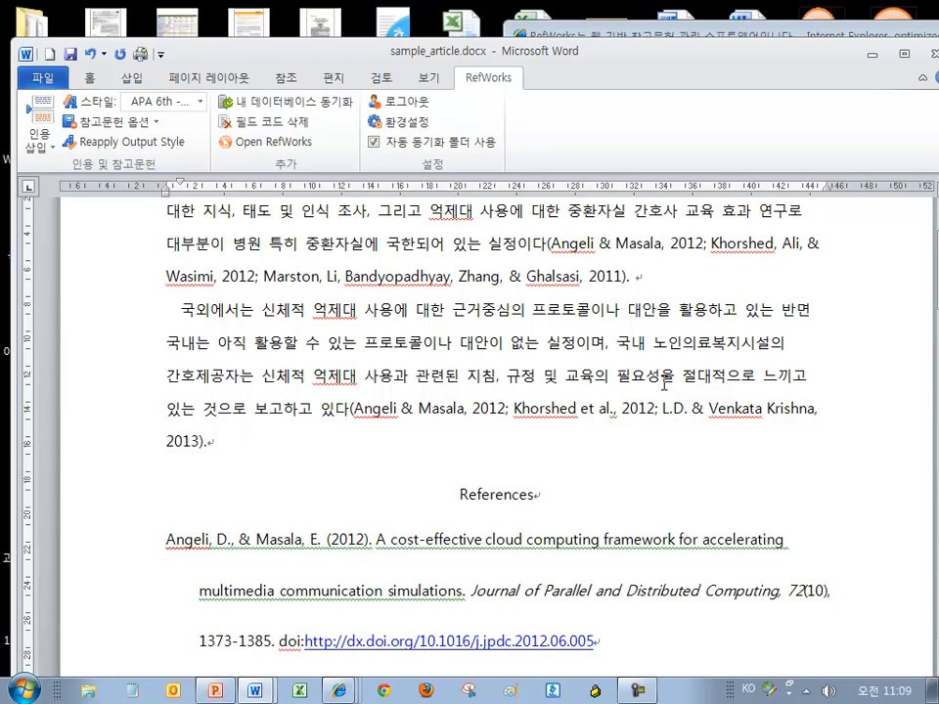
# Start a new citation and select the 2013 honey bee load-balancing paper from the Science folder
pyautogui.click(38, 123)
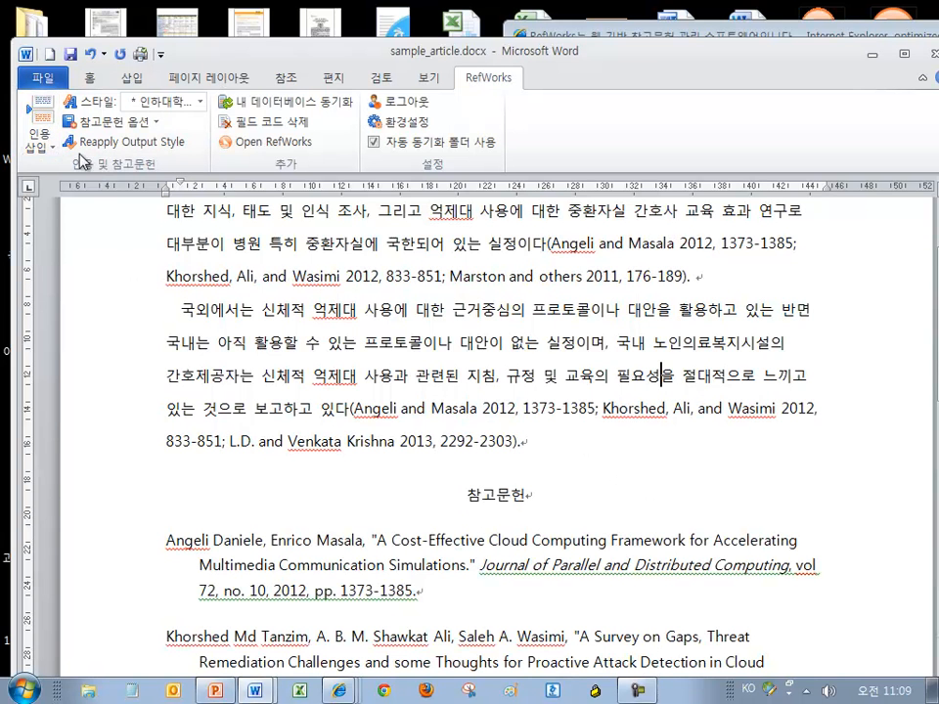
pyautogui.click(38, 123)
pyautogui.click(34, 273)
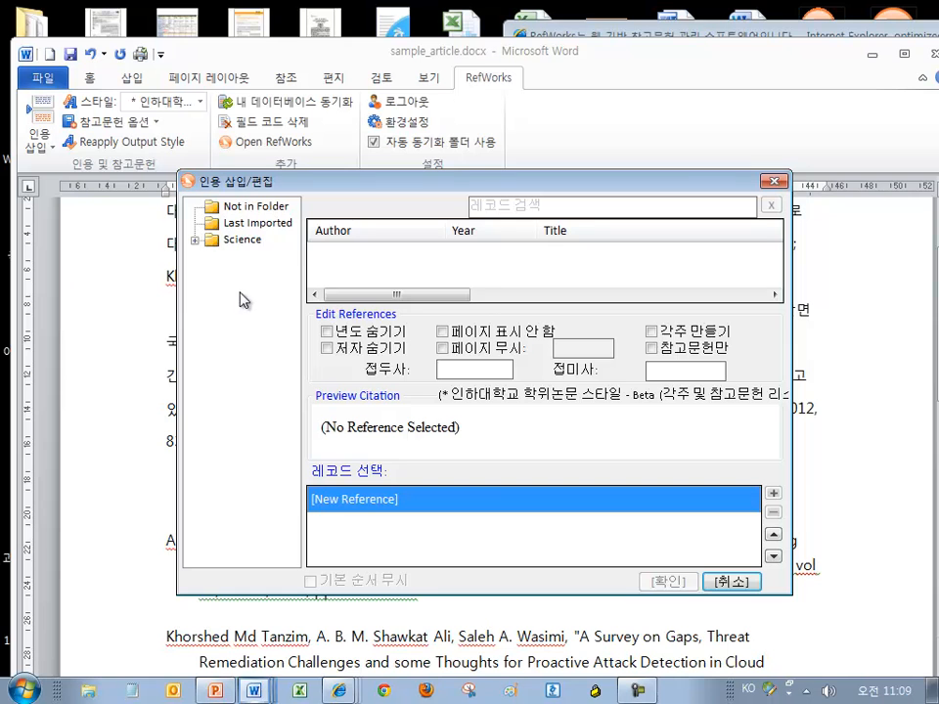
pyautogui.click(245, 239)
pyautogui.click(776, 281)
pyautogui.click(776, 282)
pyautogui.click(776, 282)
pyautogui.click(775, 282)
pyautogui.click(776, 281)
pyautogui.click(745, 280)
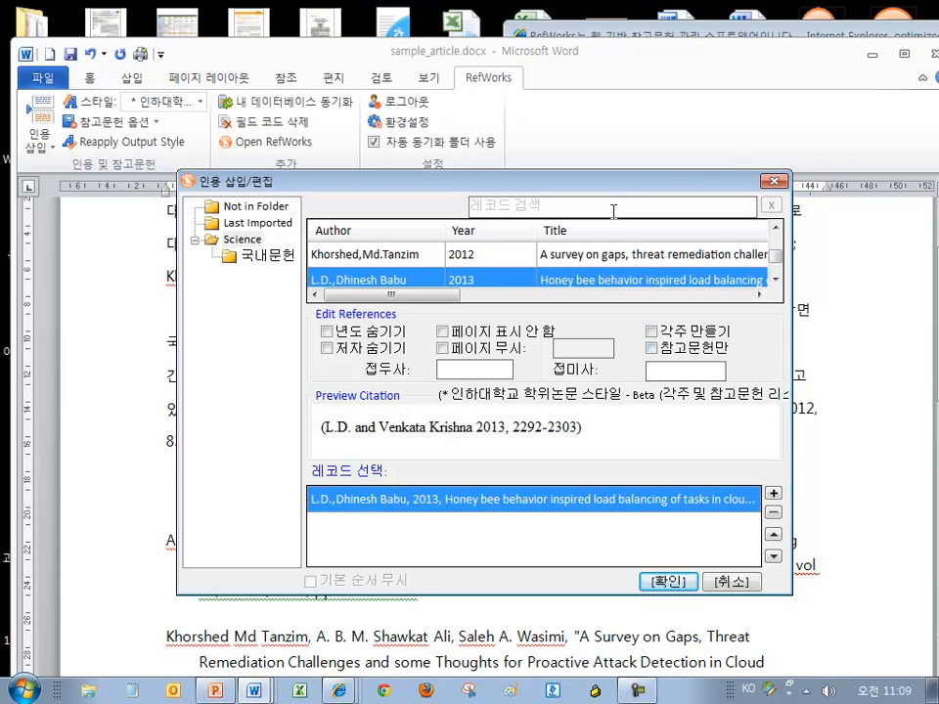
# Set the honey bee citation as a footnote and insert it after 필요성
pyautogui.moveTo(612, 189); pyautogui.dragTo(627, 21)
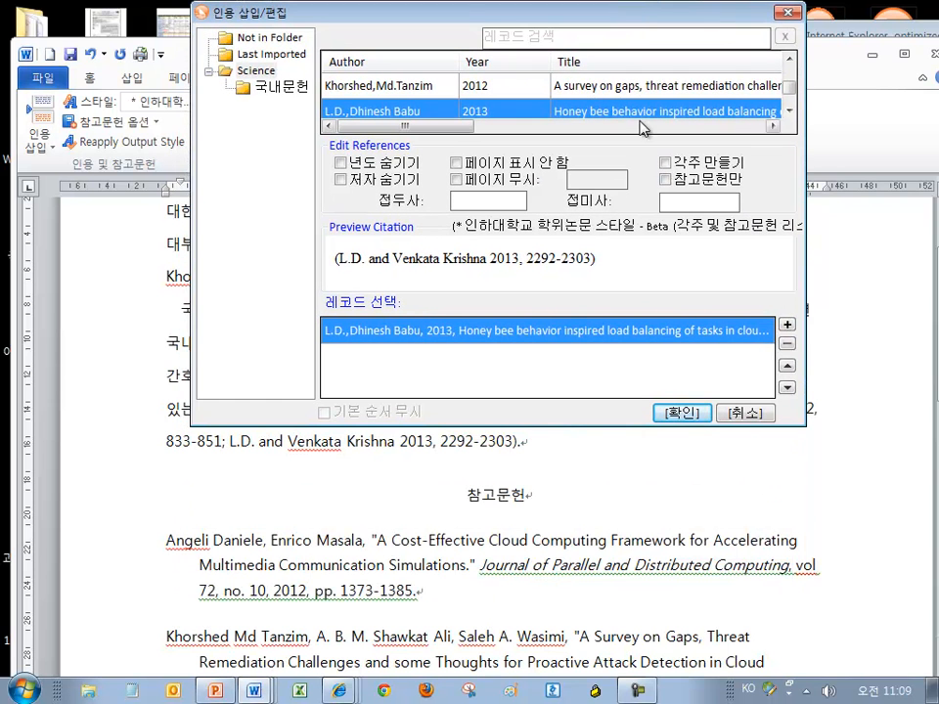
pyautogui.moveTo(468, 14); pyautogui.dragTo(454, 22)
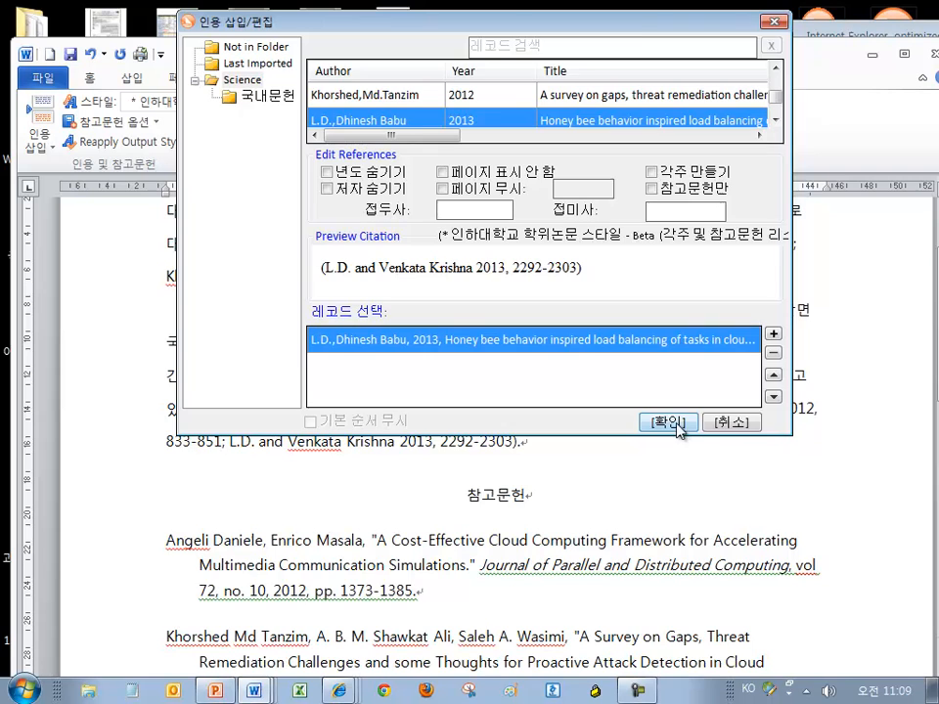
pyautogui.moveTo(629, 22); pyautogui.dragTo(680, 499)
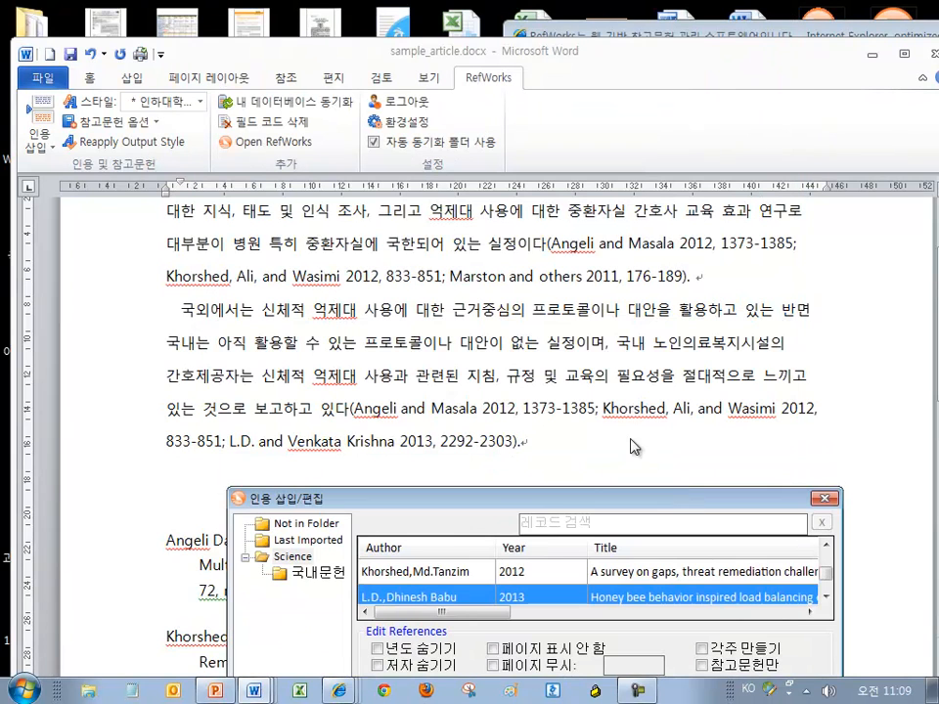
pyautogui.moveTo(602, 503); pyautogui.dragTo(530, 129)
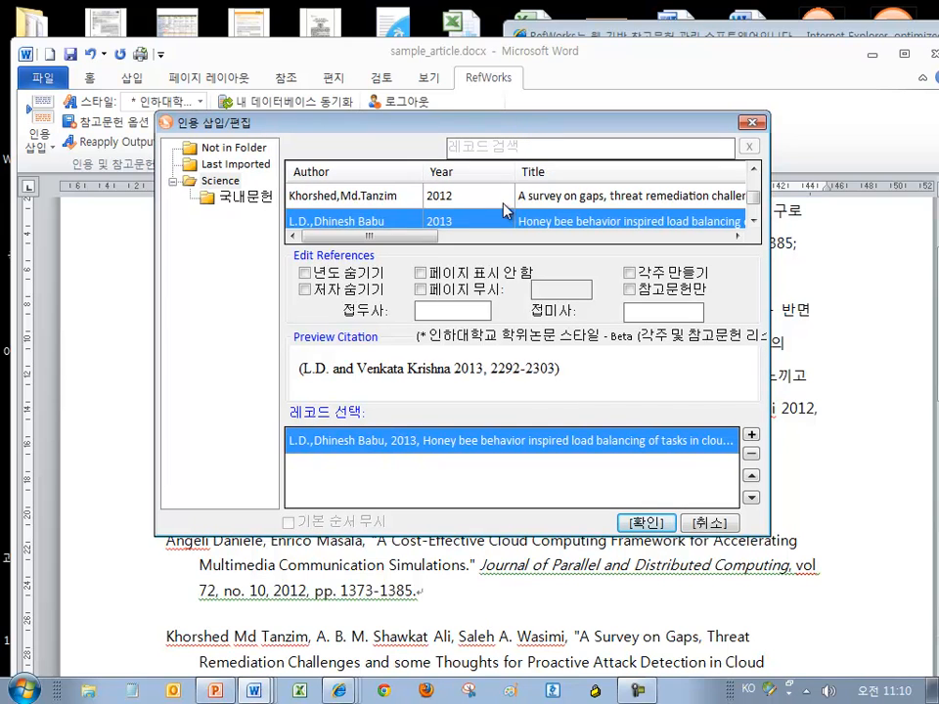
pyautogui.click(630, 274)
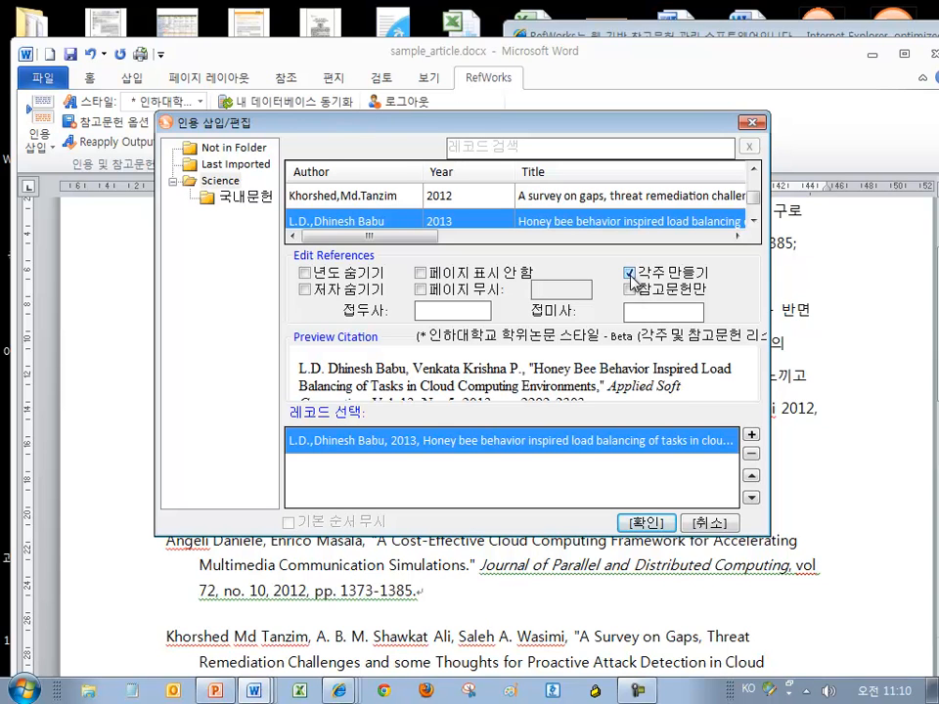
pyautogui.moveTo(312, 378); pyautogui.dragTo(675, 406)
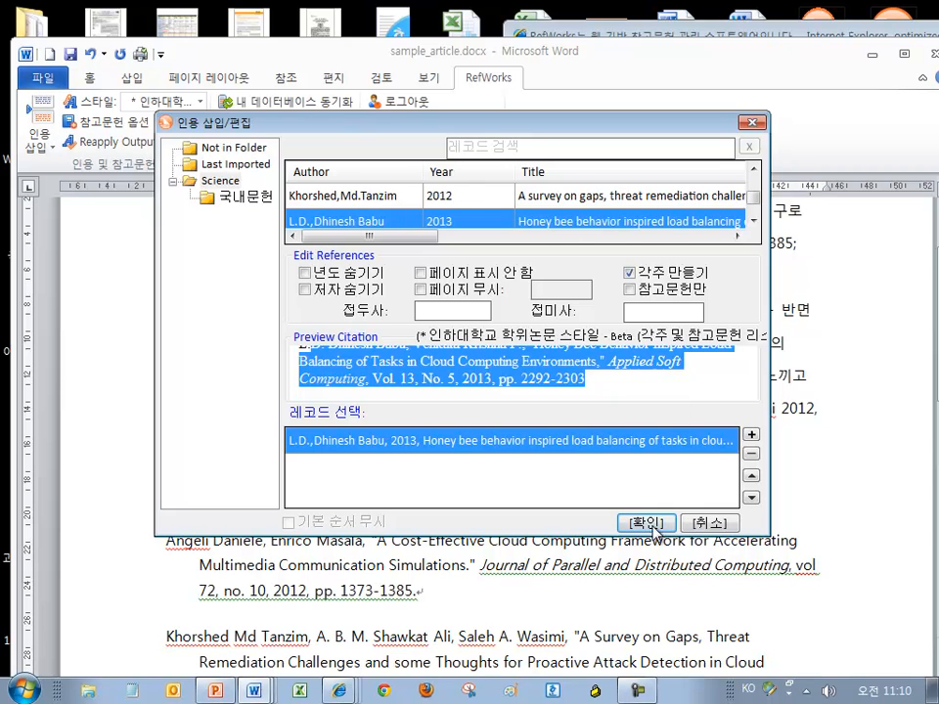
pyautogui.press('Return')
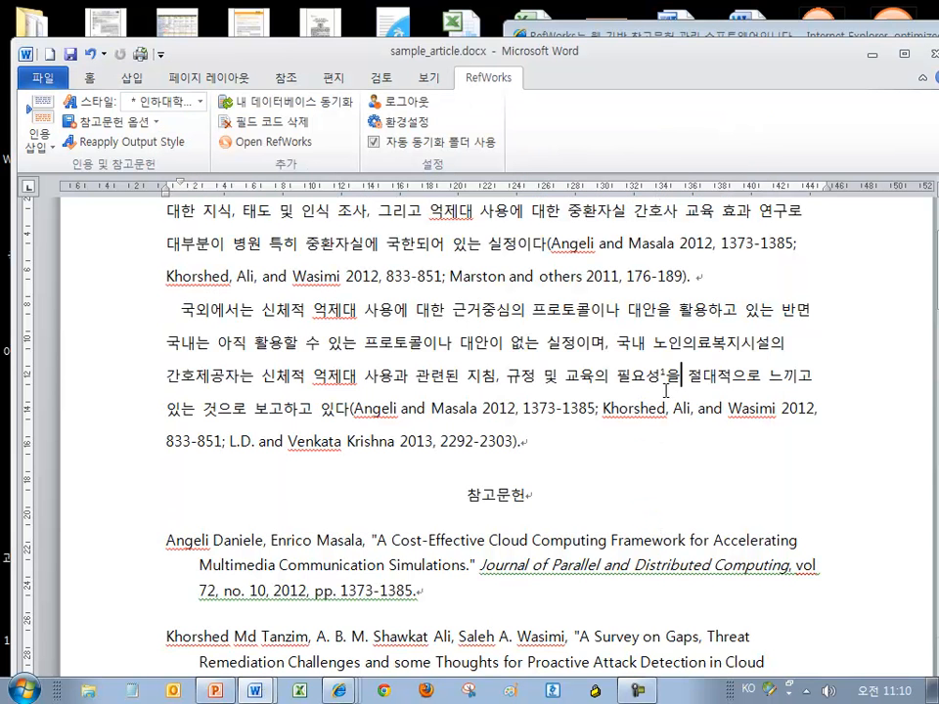
# Check the new honey bee footnote's citation at the bottom of the page
pyautogui.scroll(-10, 698, 399)
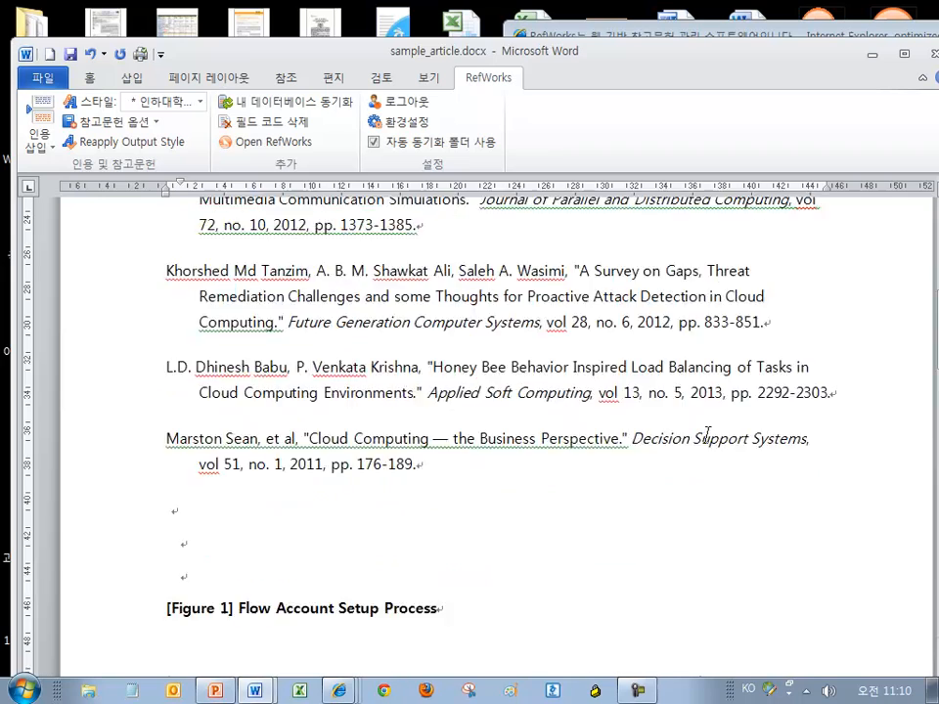
pyautogui.click(573, 442)
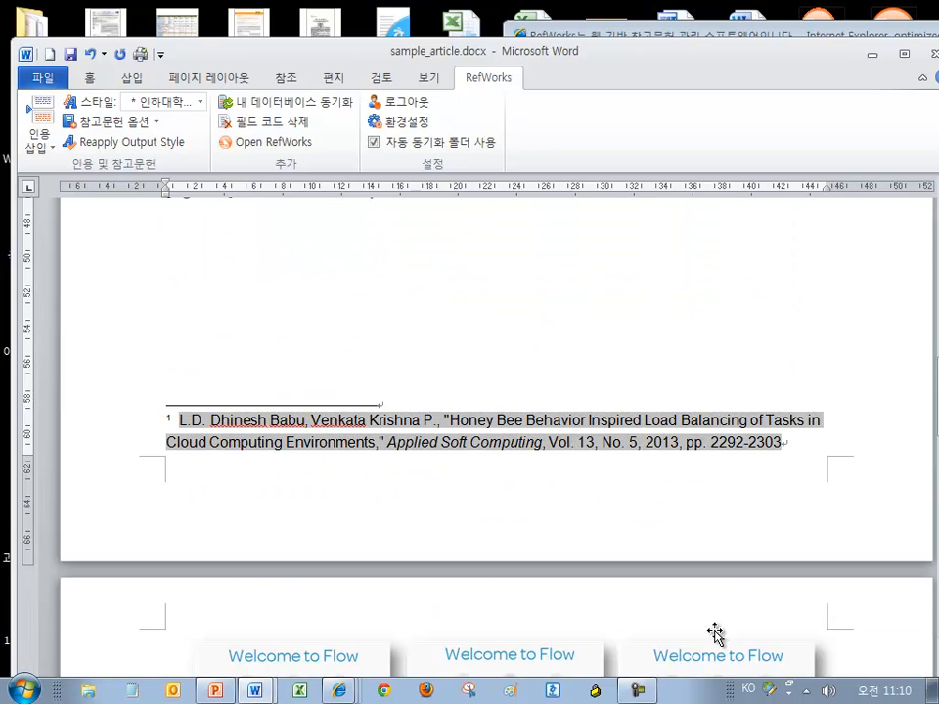
pyautogui.scroll(10, 666, 607)
pyautogui.scroll(1, 452, 516)
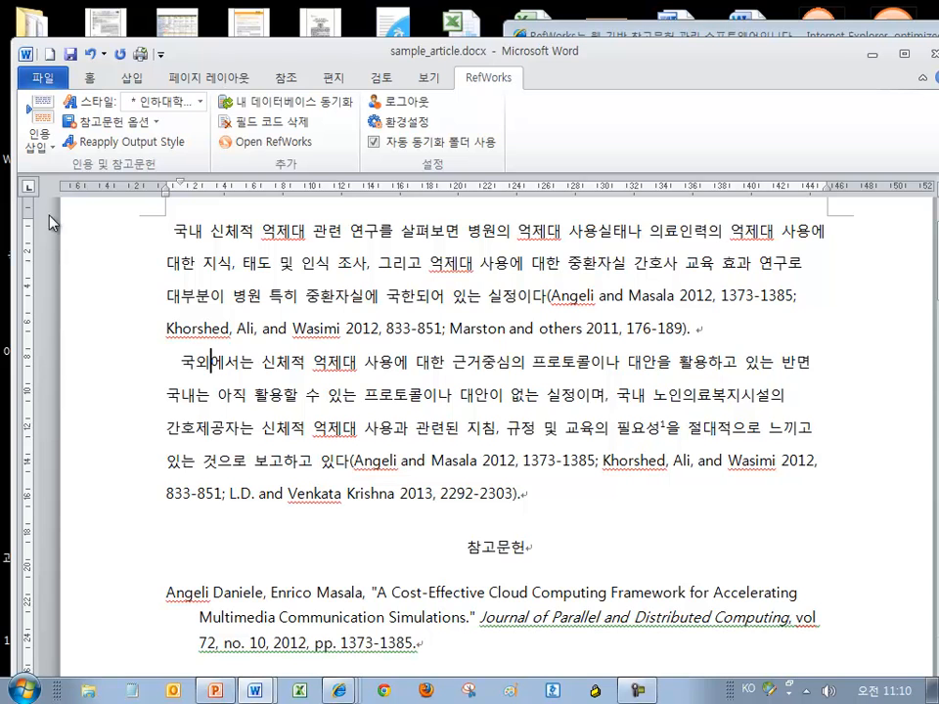
# Cite the 2013 Amoretti paper from the Science folder as a footnote after 국외
pyautogui.click(39, 132)
pyautogui.click(59, 227)
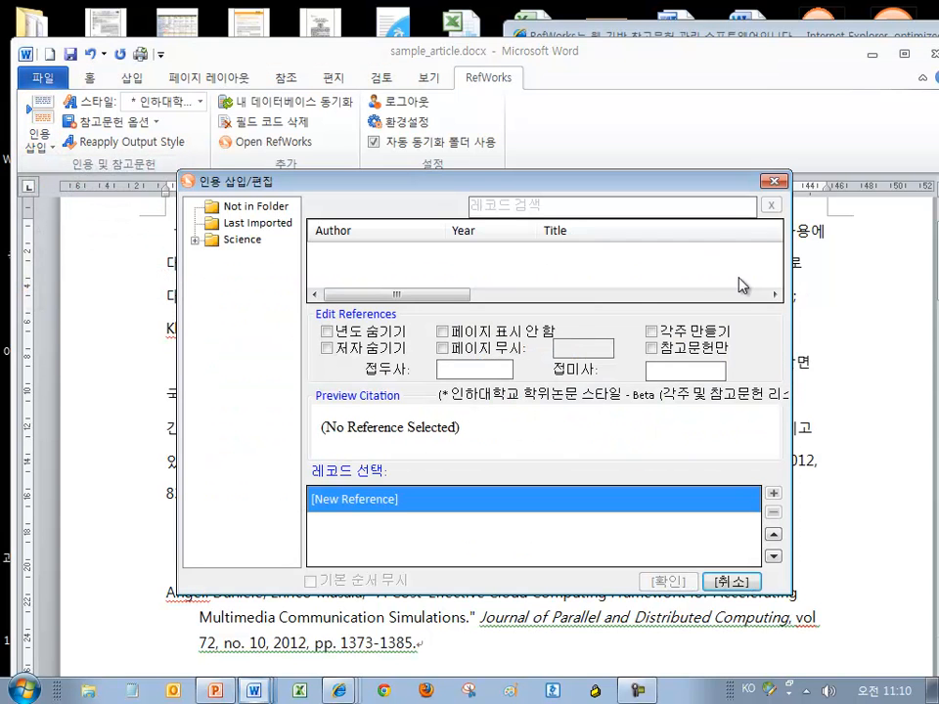
pyautogui.click(242, 239)
pyautogui.click(489, 262)
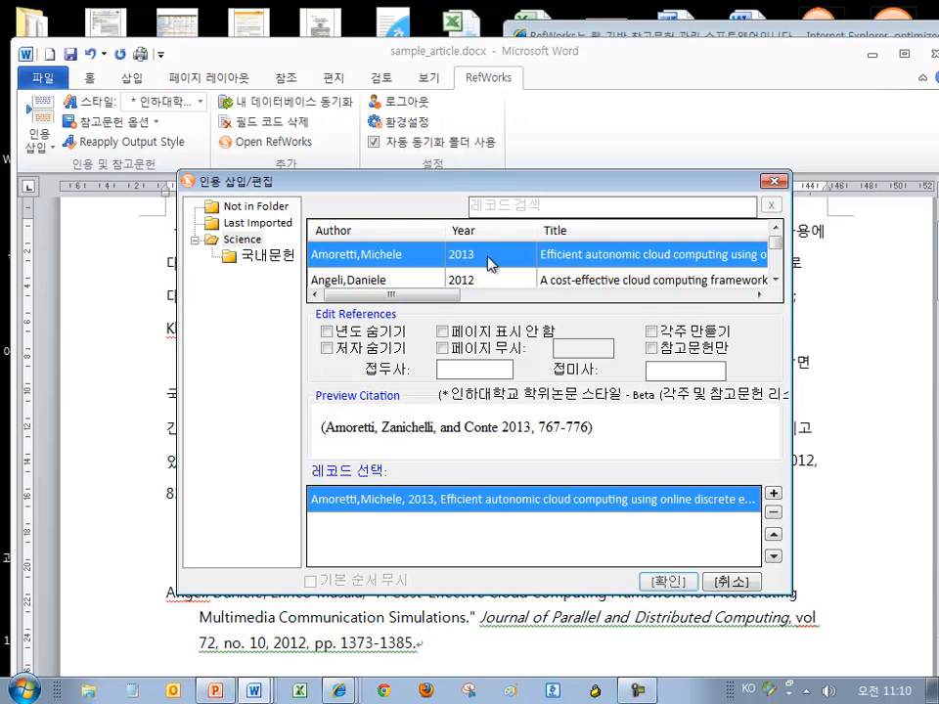
pyautogui.click(651, 333)
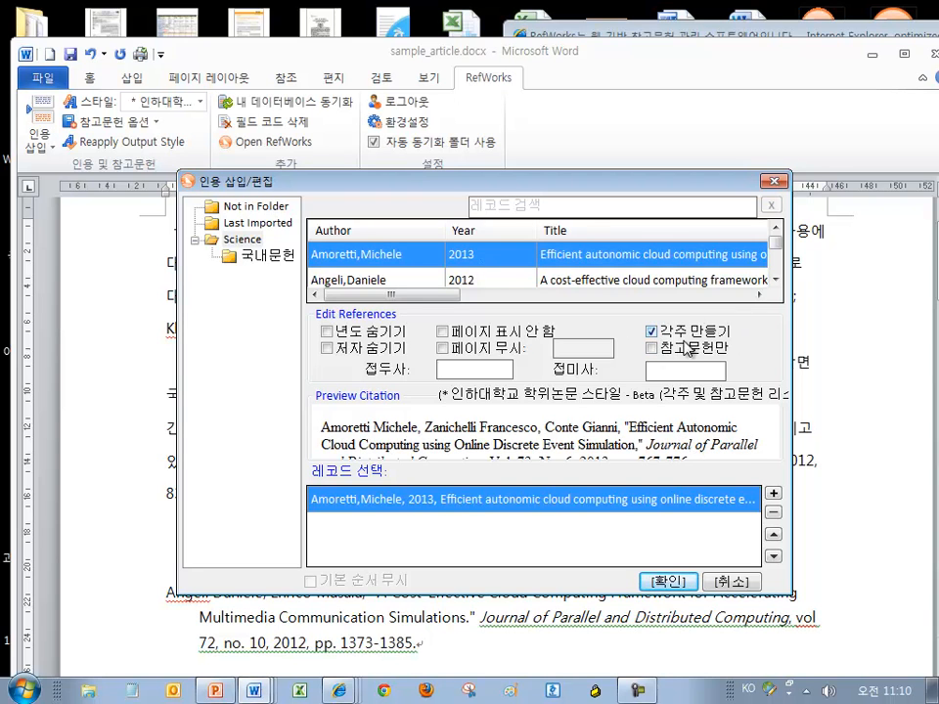
pyautogui.click(668, 581)
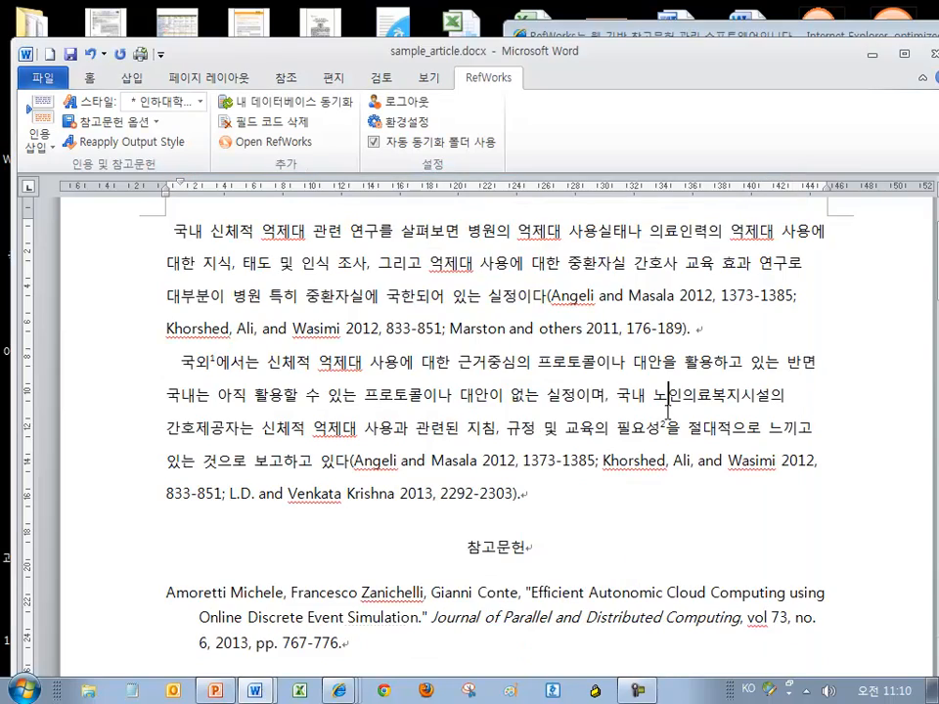
# Verify that footnote 1 now cites the Amoretti paper
pyautogui.scroll(-3, 493, 405)
pyautogui.scroll(-3, 493, 405)
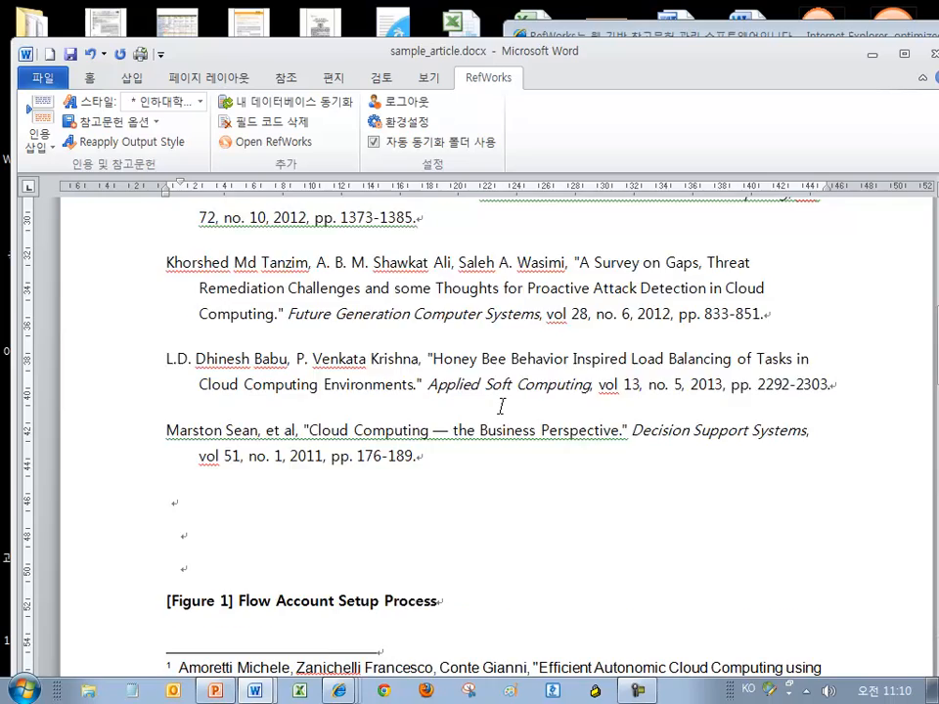
pyautogui.scroll(-2, 501, 406)
pyautogui.click(359, 585)
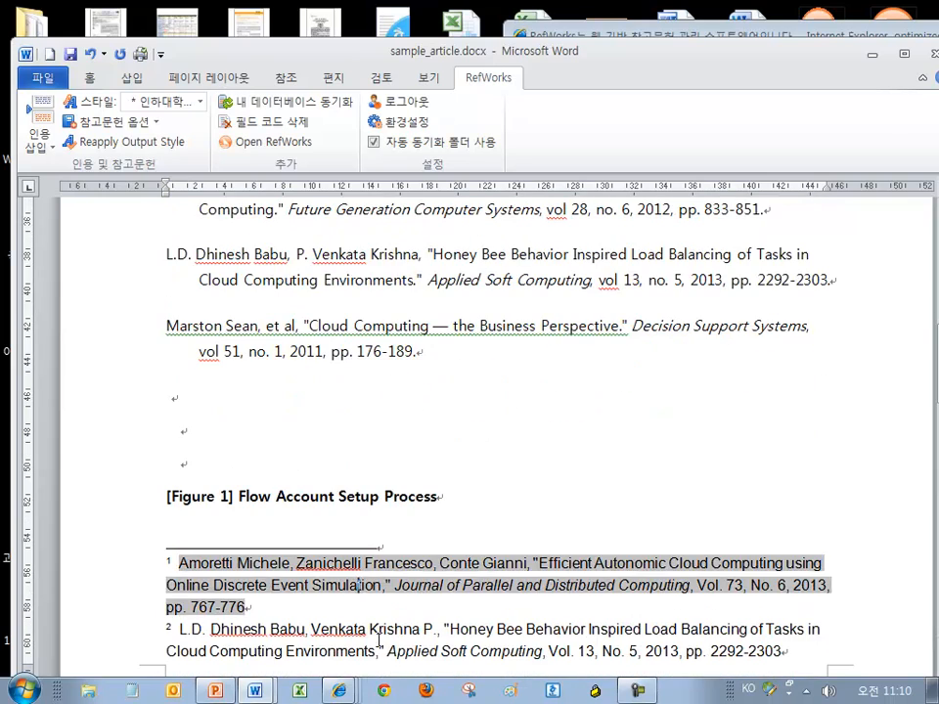
pyautogui.scroll(10, 384, 585)
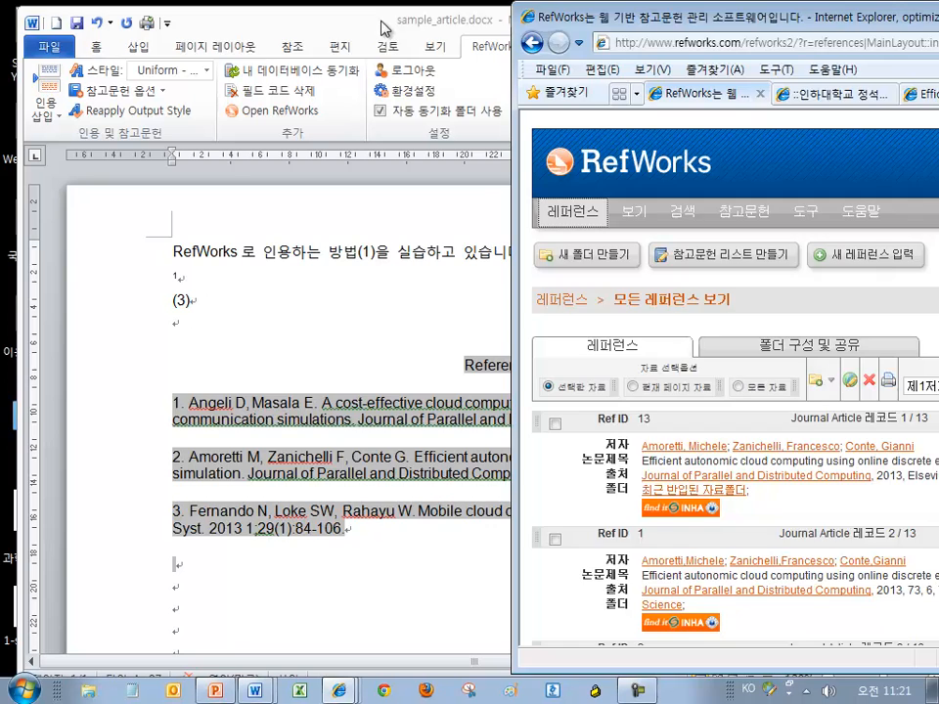
# Add two blank lines below reference (3) in the Word document
pyautogui.click(290, 22)
pyautogui.click(327, 320)
pyautogui.press('Return')
pyautogui.press('Return')
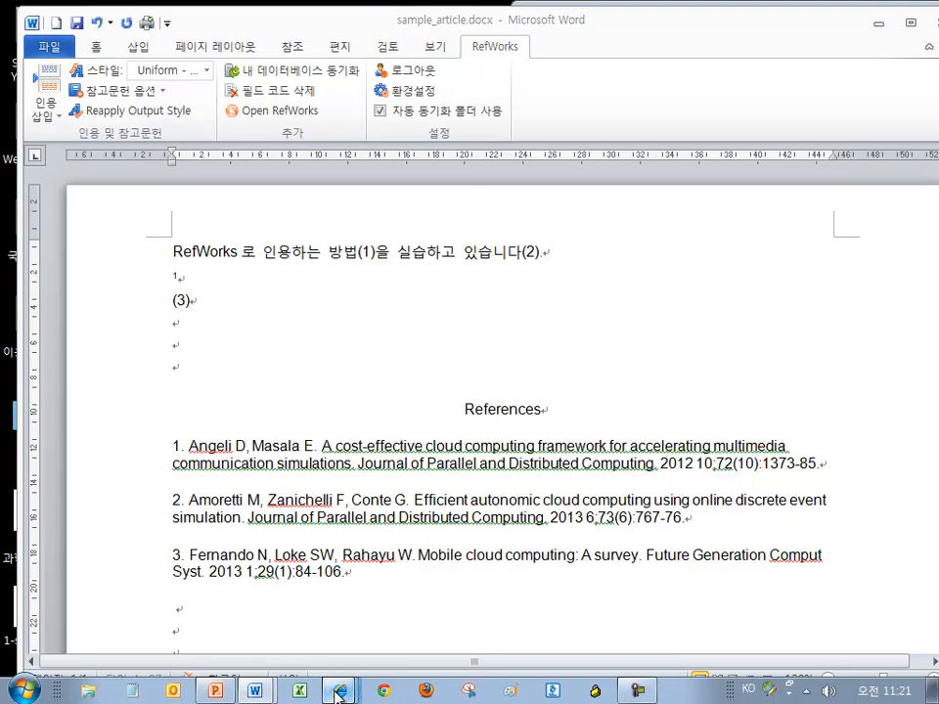
# Bring the RefWorks browser window forward and shift it left over the document
pyautogui.moveTo(338, 691)
pyautogui.click(337, 534)
pyautogui.moveTo(641, 14); pyautogui.dragTo(605, 16)
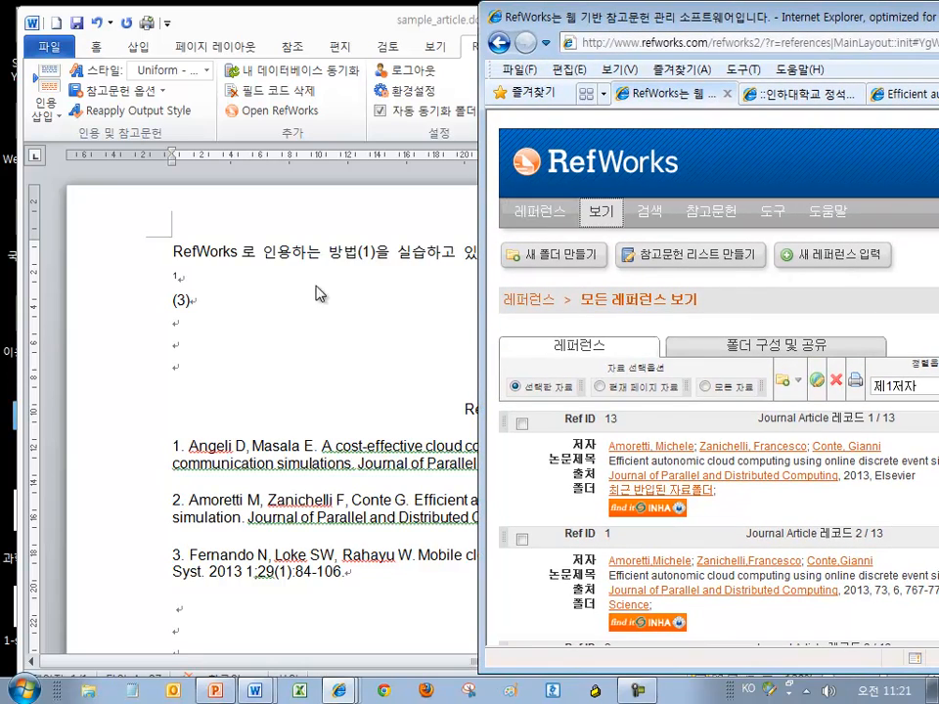
pyautogui.moveTo(702, 20); pyautogui.dragTo(680, 27)
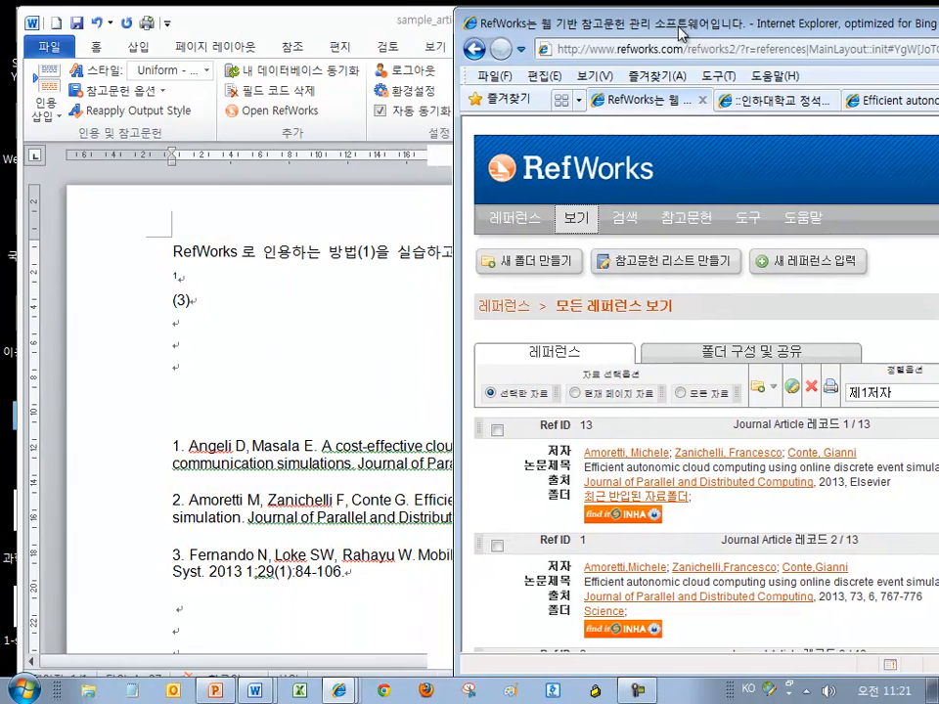
pyautogui.moveTo(535, 21); pyautogui.dragTo(311, 14)
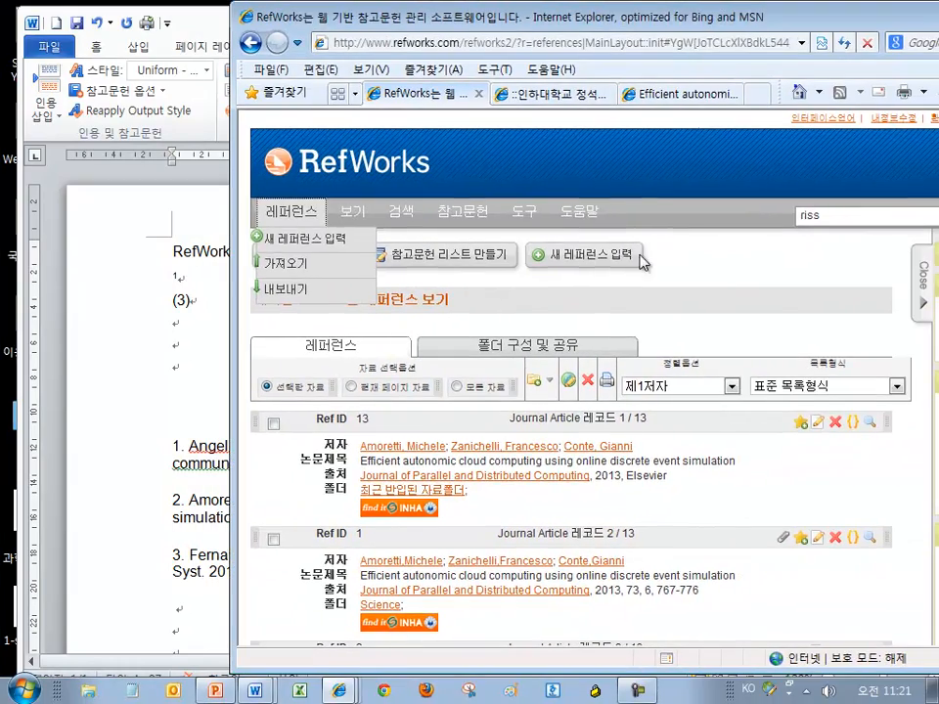
# Start a new RefWorks reference and enter the author's name
pyautogui.click(588, 259)
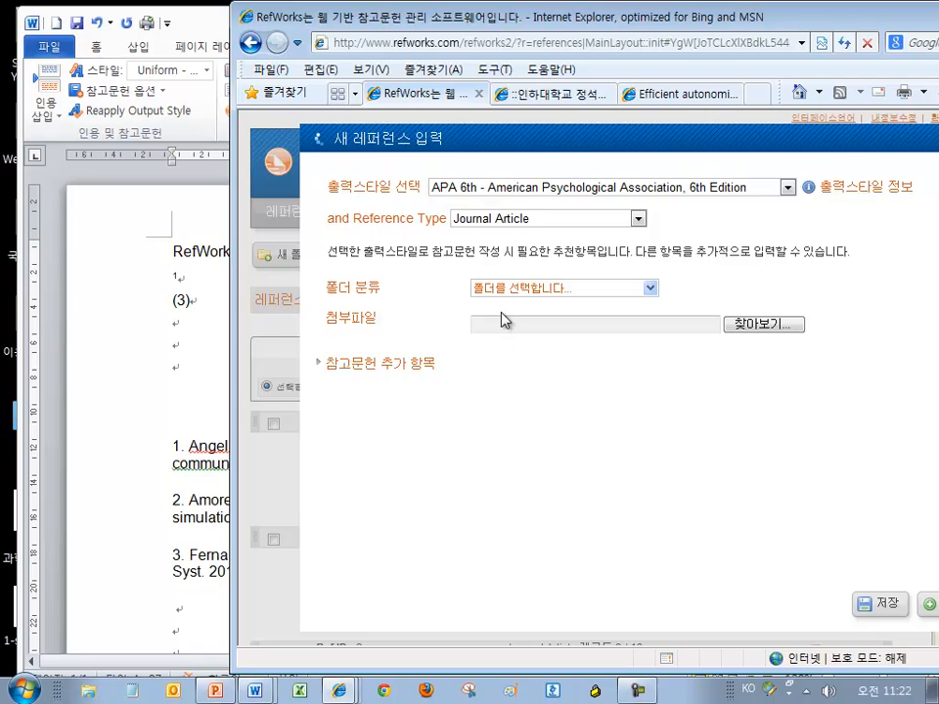
pyautogui.moveTo(525, 20); pyautogui.dragTo(443, 24)
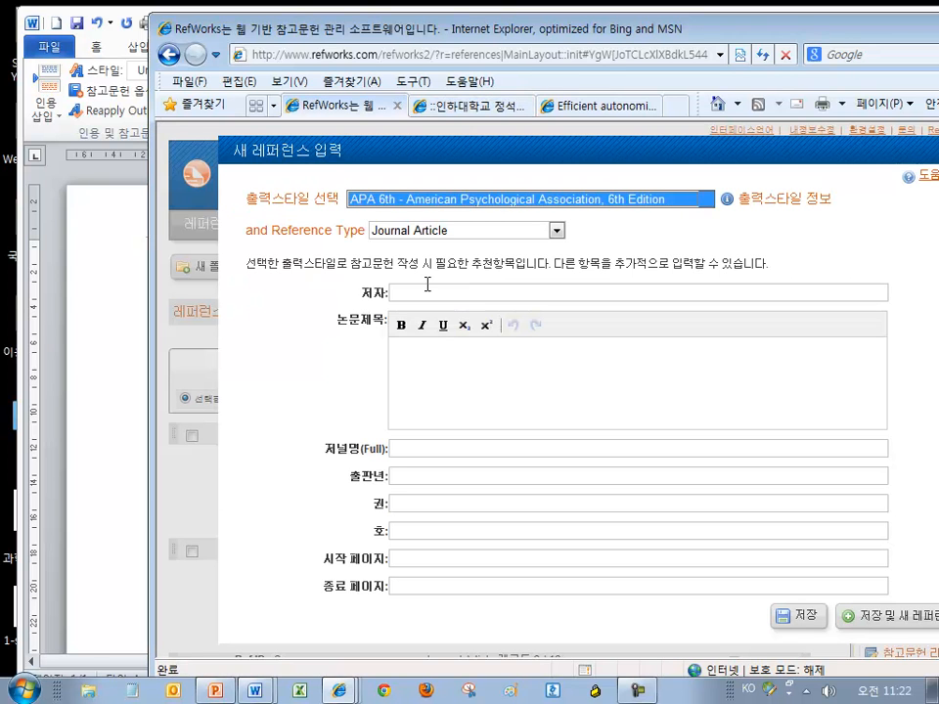
pyautogui.click(426, 285)
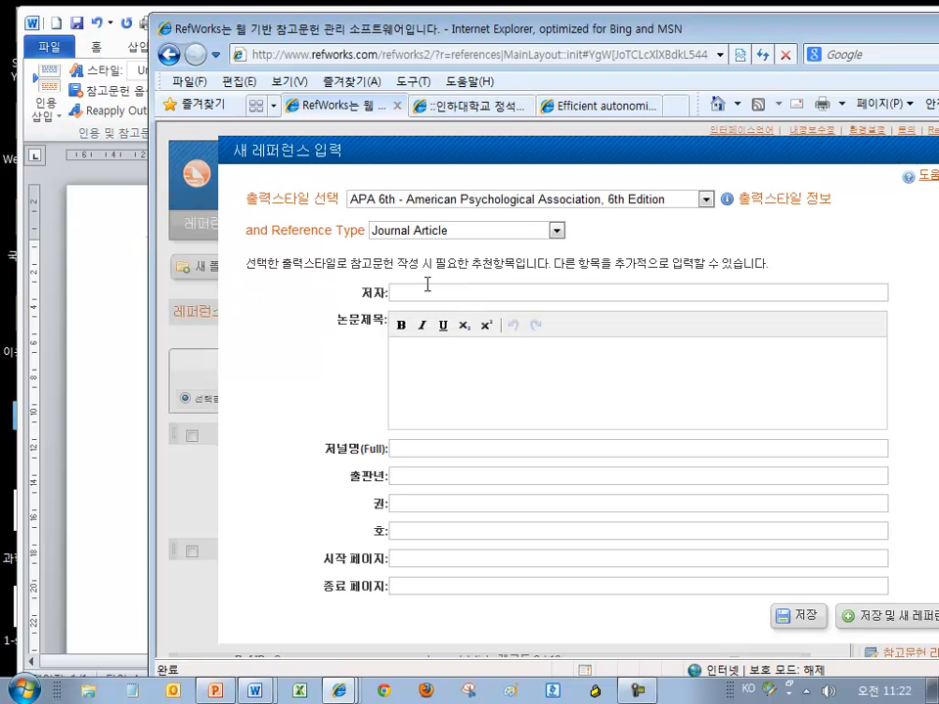
pyautogui.write('조ㅓ배')
pyautogui.press('BackSpace')
pyautogui.press('BackSpace')
pyautogui.write('초ㅓㅣ')
pyautogui.press('BackSpace')
pyautogui.press('BackSpace')
pyautogui.press('BackSpace')
pyautogui.write('최영ㅈ')
pyautogui.press('Tab')
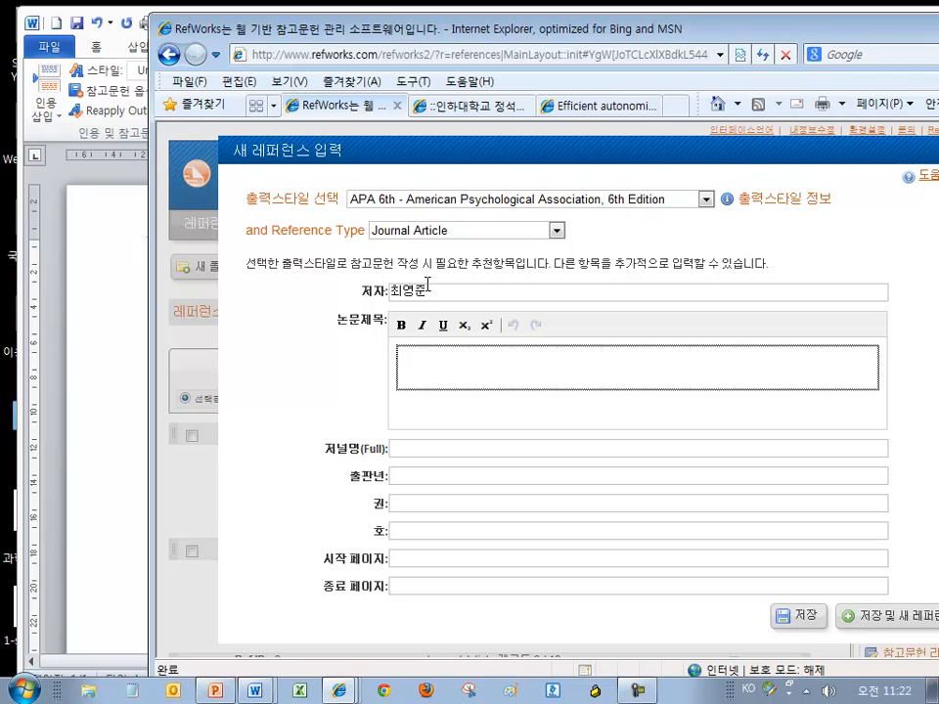
# Enter journal 인하대저널, capitalize the title to 'Refworks', and save the reference
pyautogui.press('Tab')
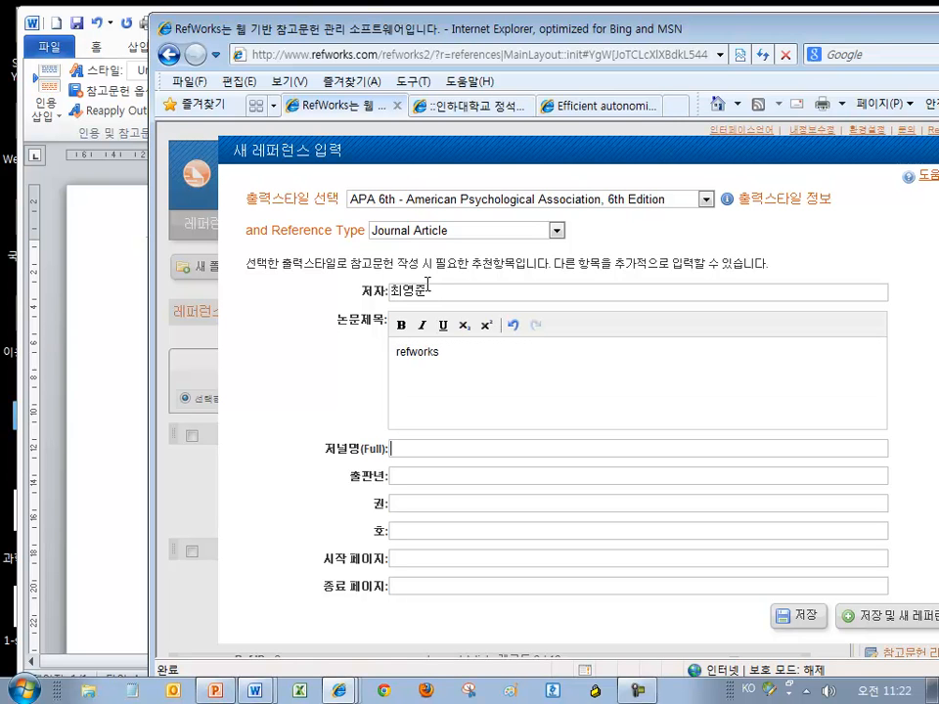
pyautogui.write('인ㅅ')
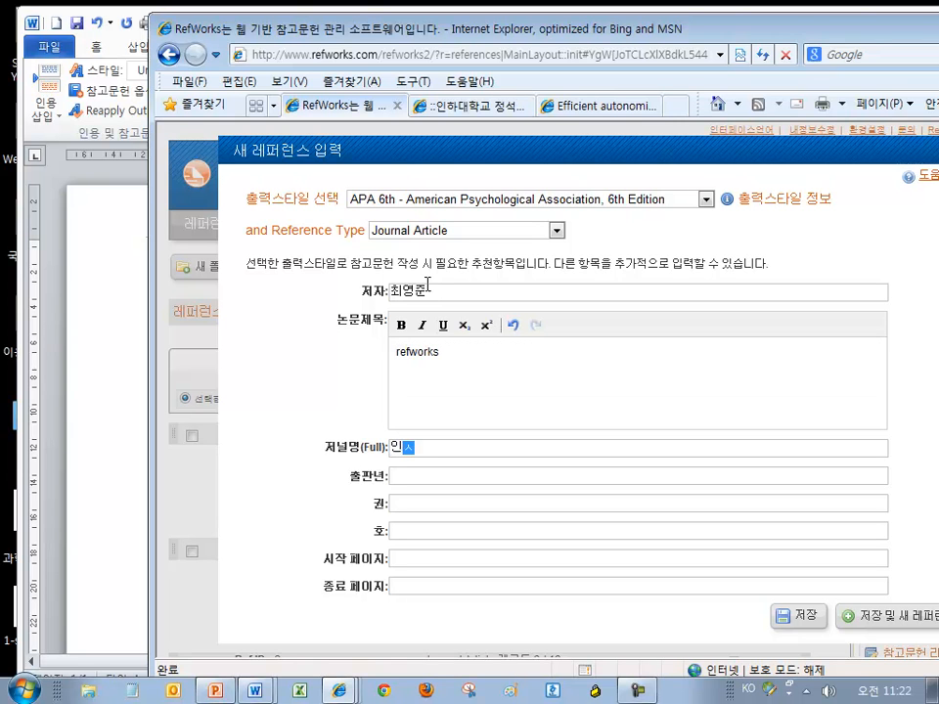
pyautogui.write('대저ㄴ')
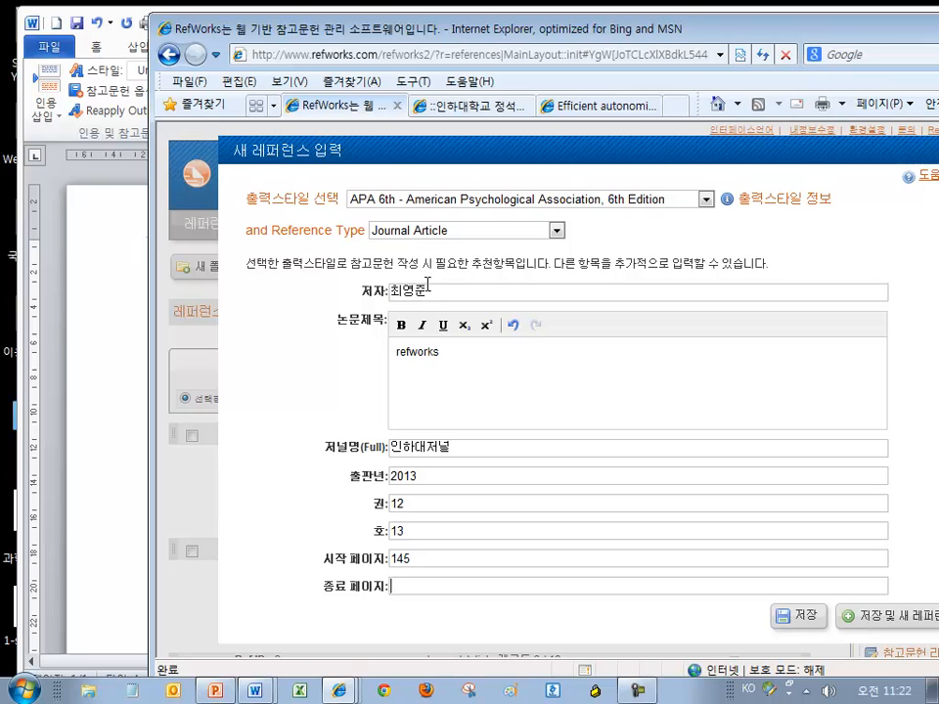
pyautogui.click(453, 344)
pyautogui.press('Home')
pyautogui.press('Delete')
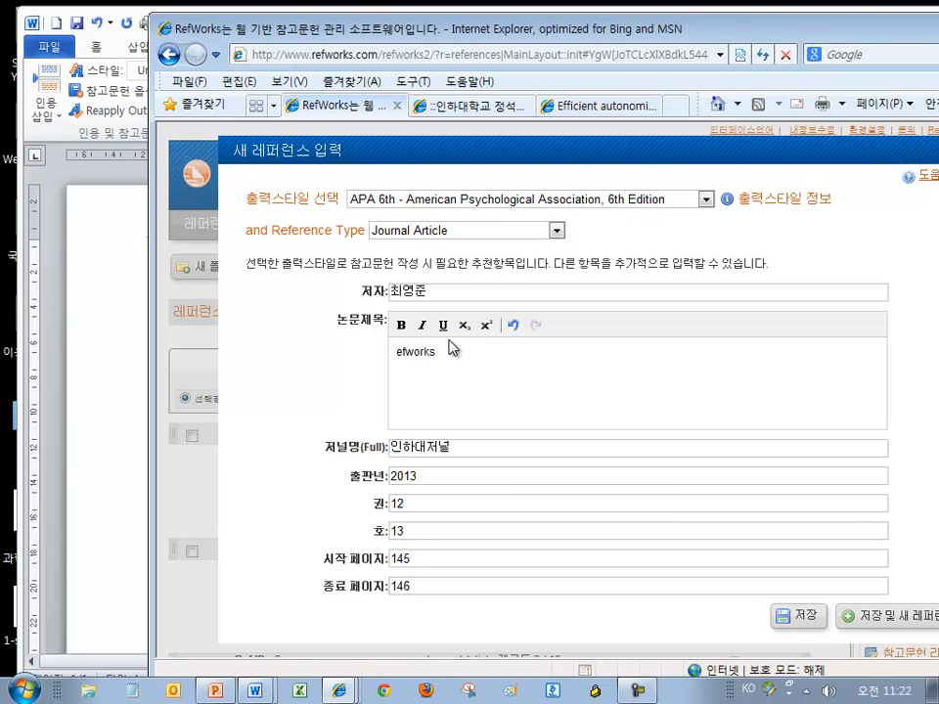
pyautogui.write('ㄱ')
pyautogui.press('BackSpace')
pyautogui.write('R')
pyautogui.click(800, 617)
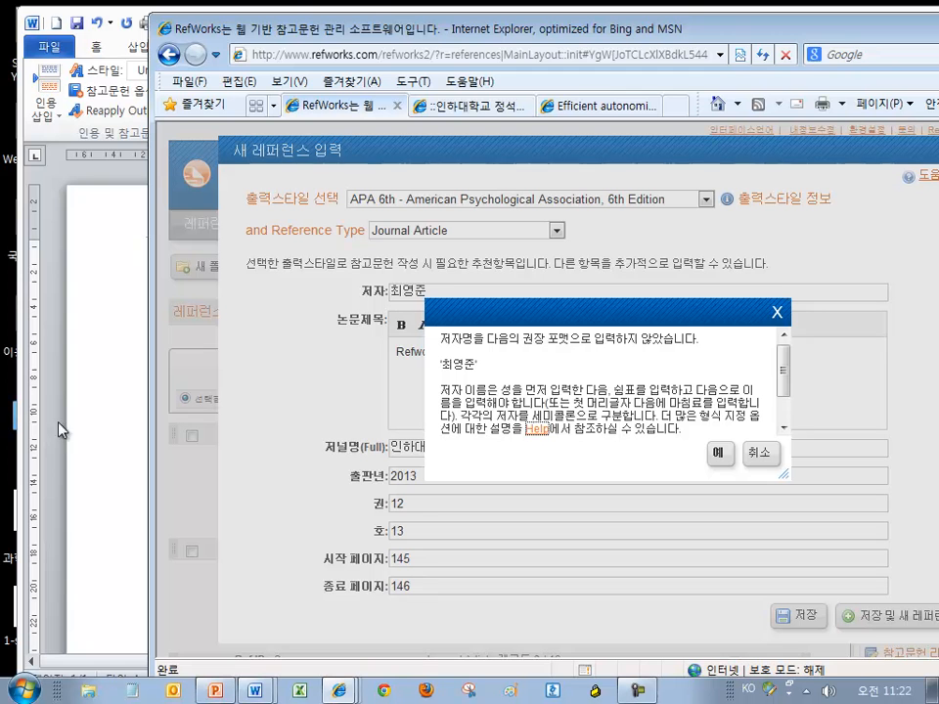
pyautogui.click(719, 453)
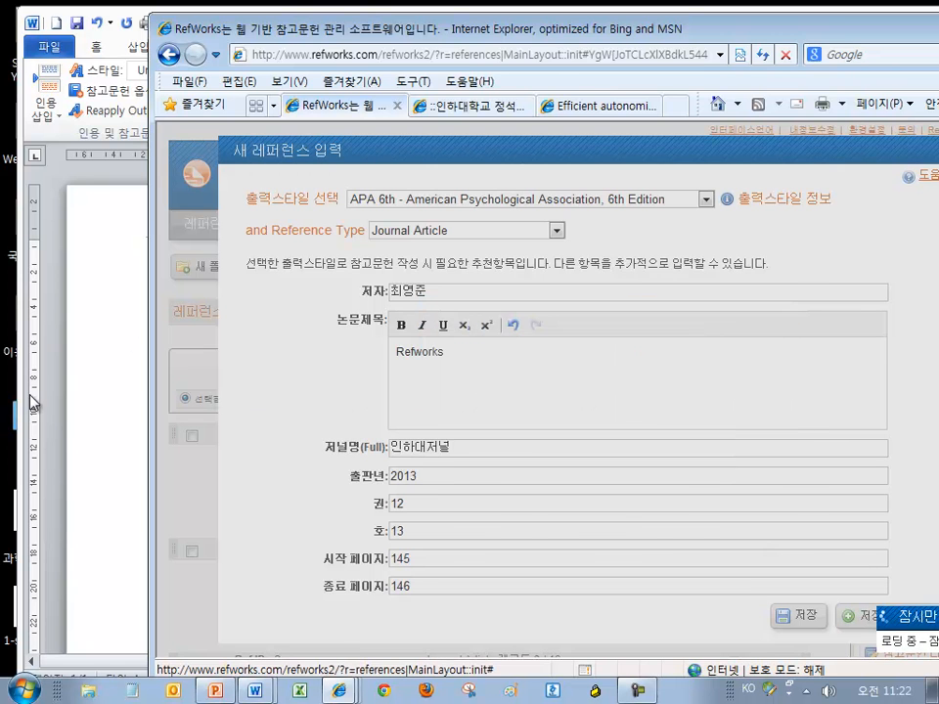
pyautogui.click(90, 419)
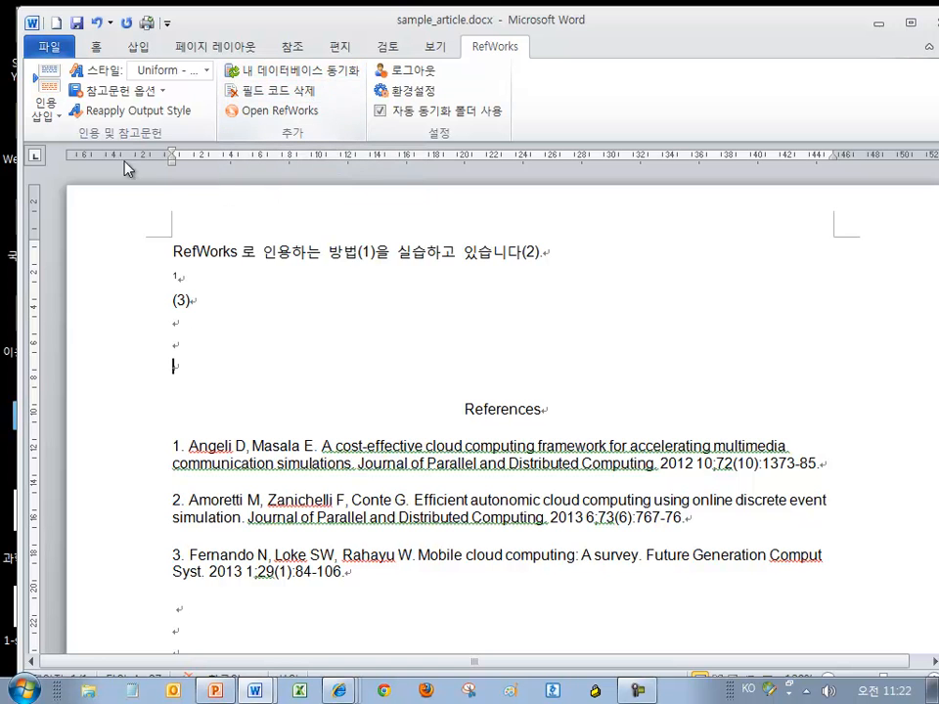
# Search the citation database for the new author, find no results, and cancel
pyautogui.click(45, 108)
pyautogui.click(75, 301)
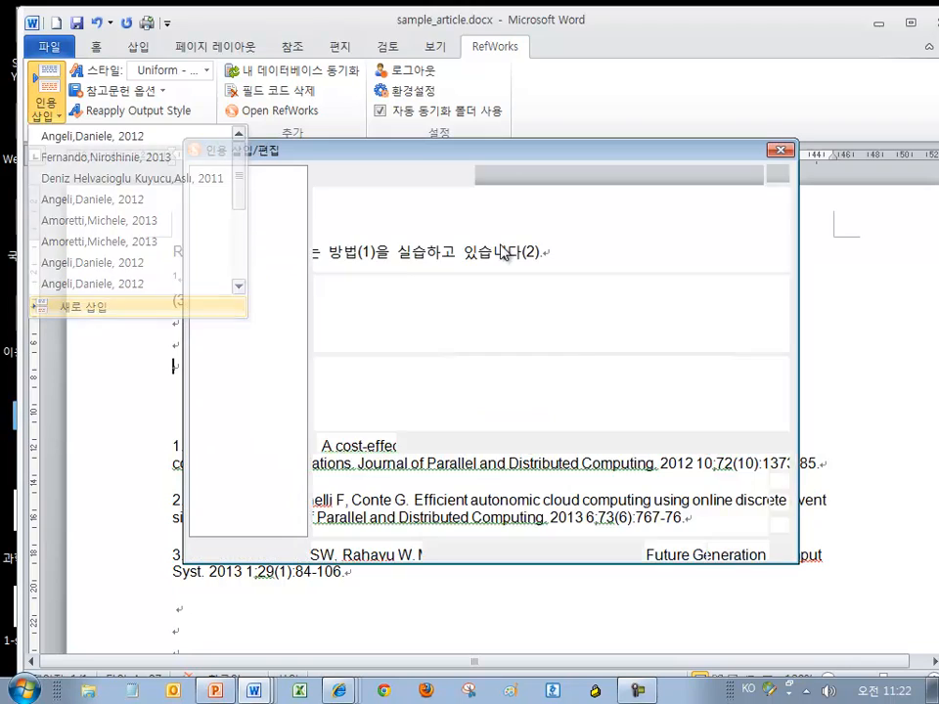
pyautogui.click(612, 177)
pyautogui.write('c')
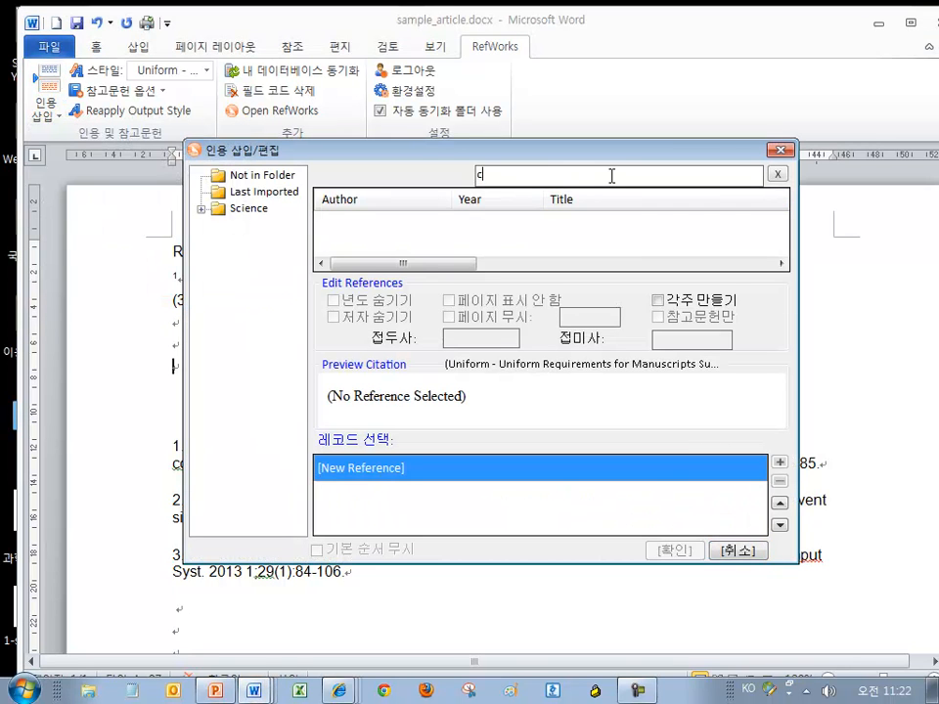
pyautogui.press('BackSpace')
pyautogui.write('초영ㅈ')
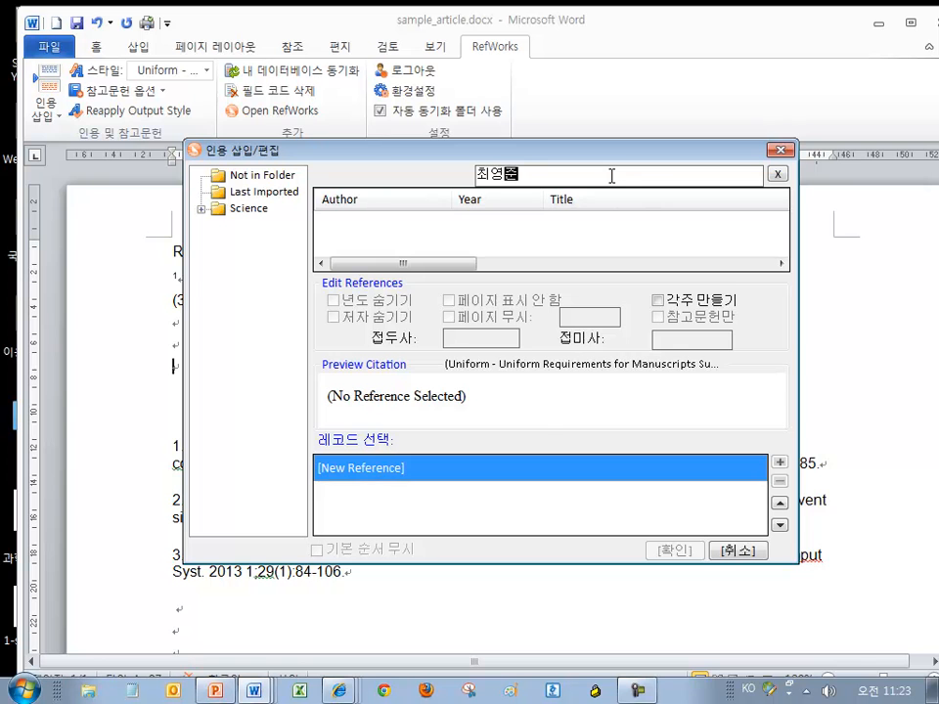
pyautogui.press('Return')
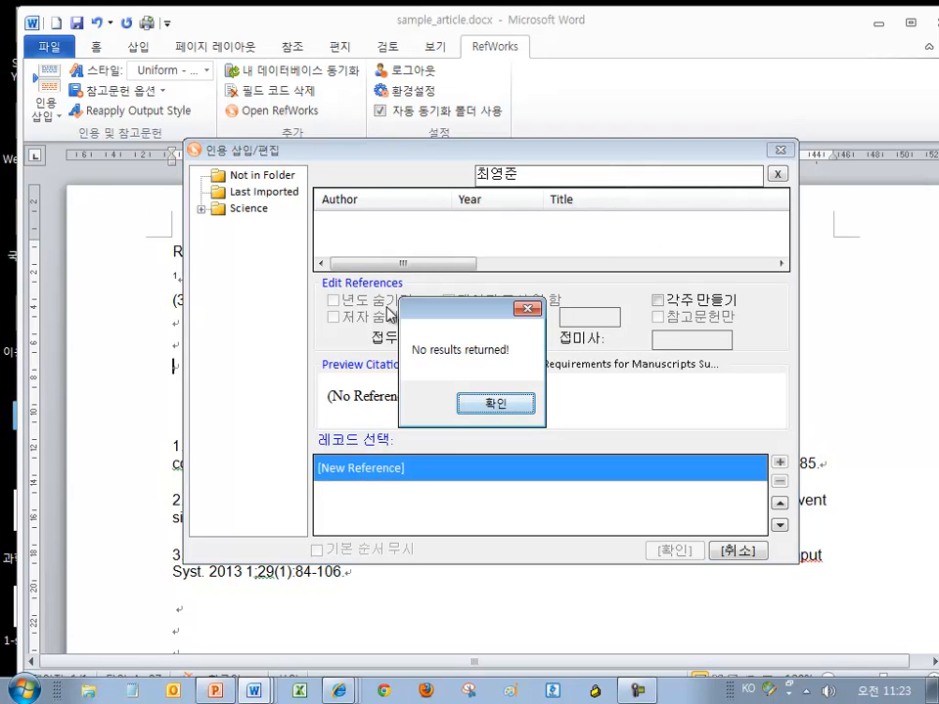
pyautogui.click(494, 404)
pyautogui.click(738, 551)
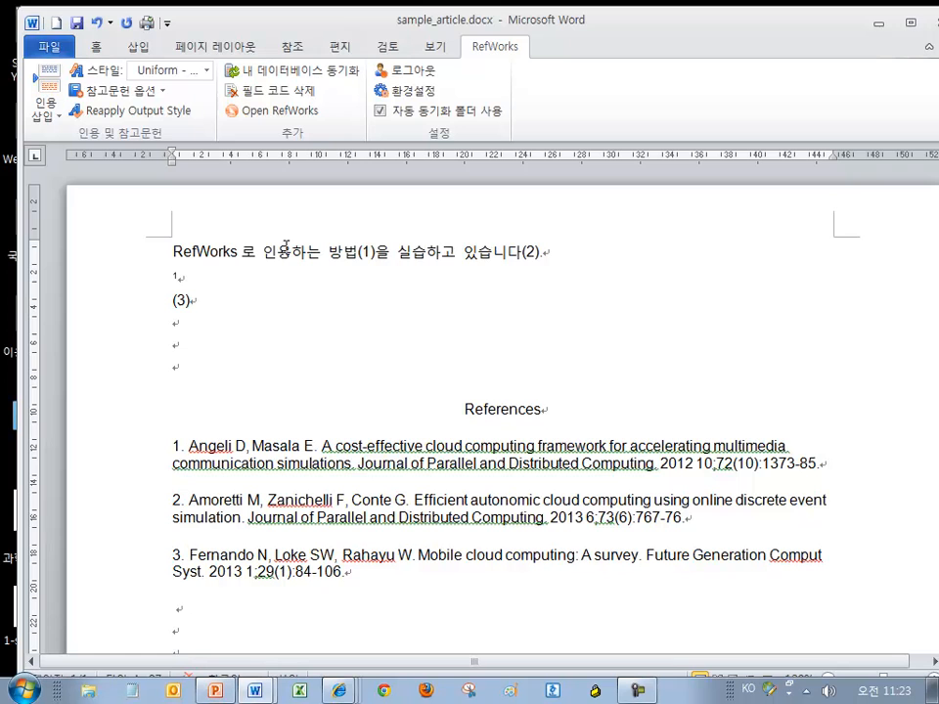
# Sync the database with RefWorks, then cite the new Refworks article as (4)
pyautogui.click(313, 74)
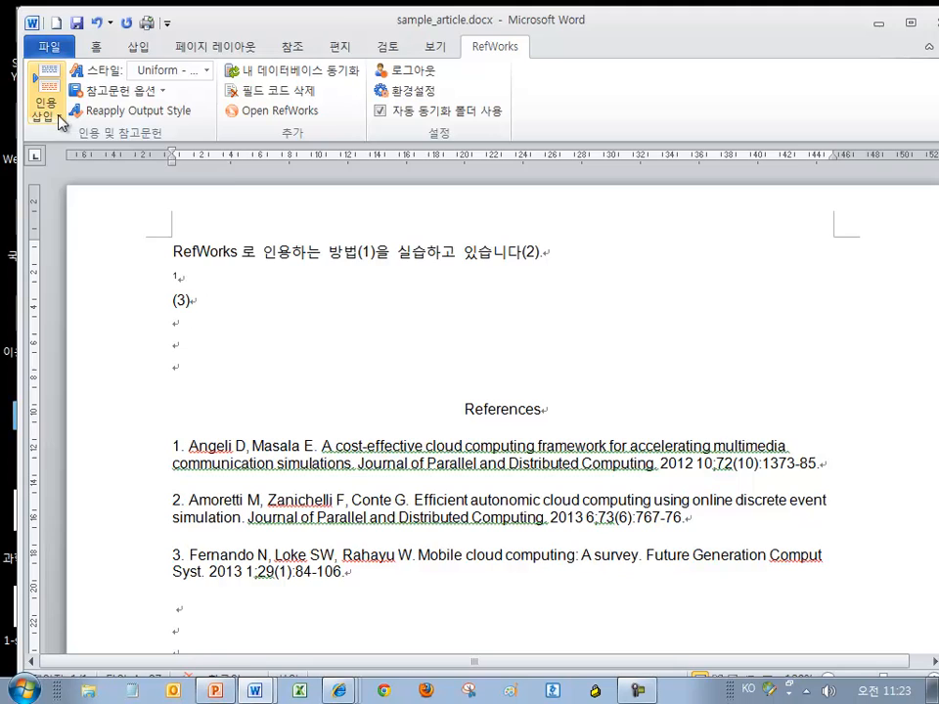
pyautogui.click(44, 110)
pyautogui.click(31, 242)
pyautogui.click(587, 177)
pyautogui.write('ㅊㅗㅣㅇㅕㅇㅈ')
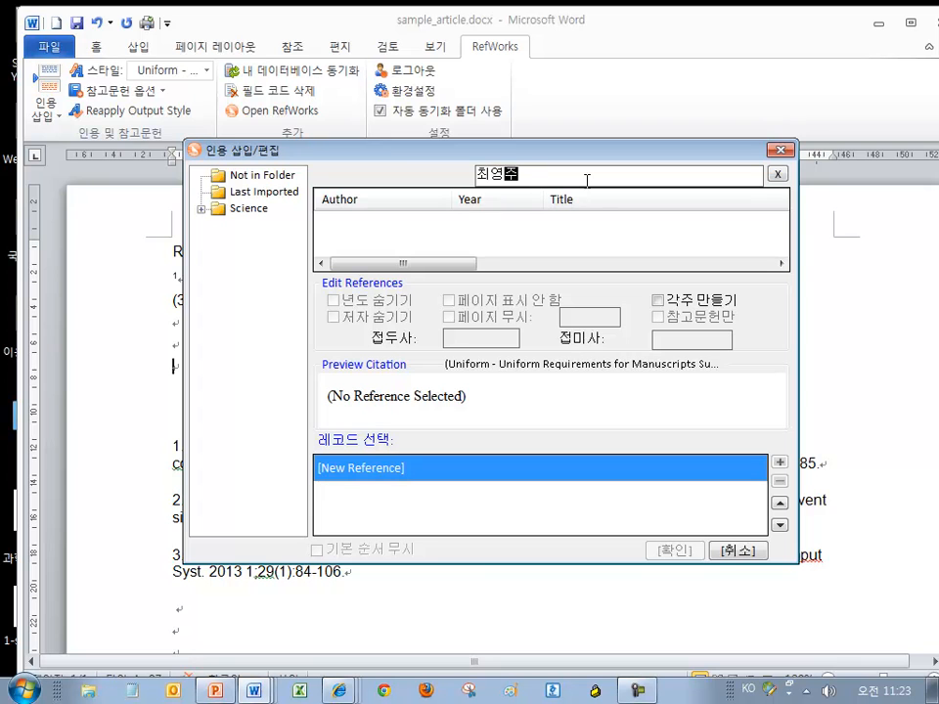
pyautogui.press('Return')
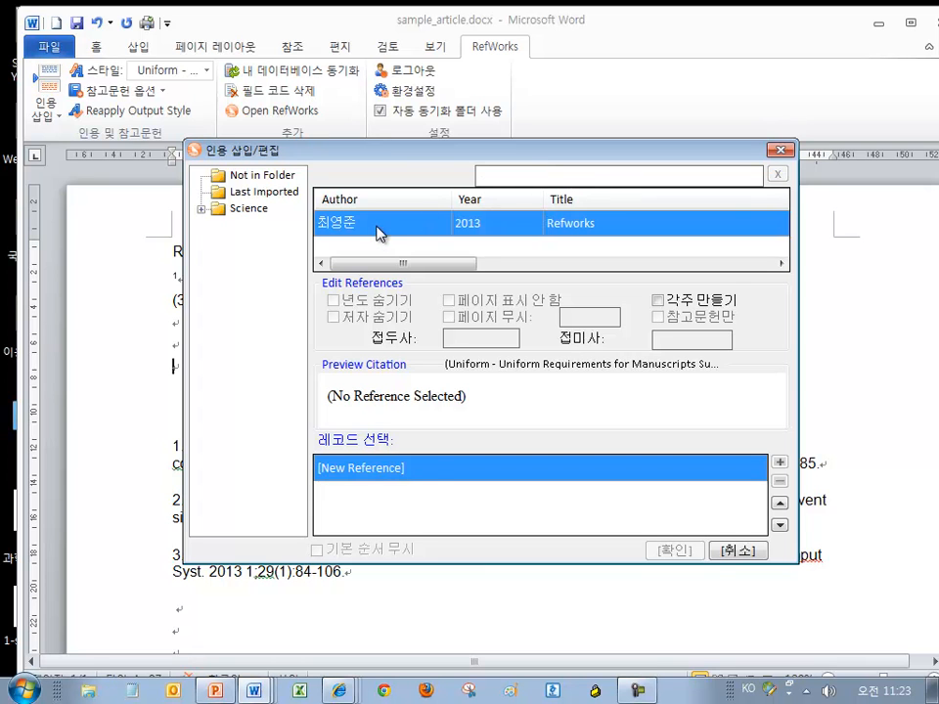
pyautogui.doubleClick(384, 226)
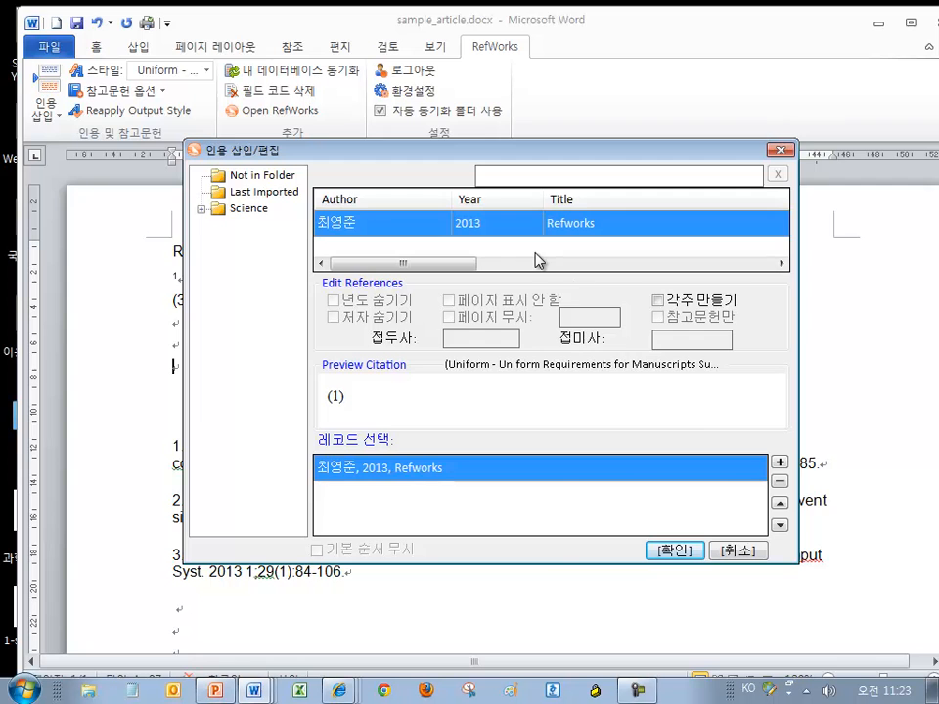
pyautogui.click(671, 552)
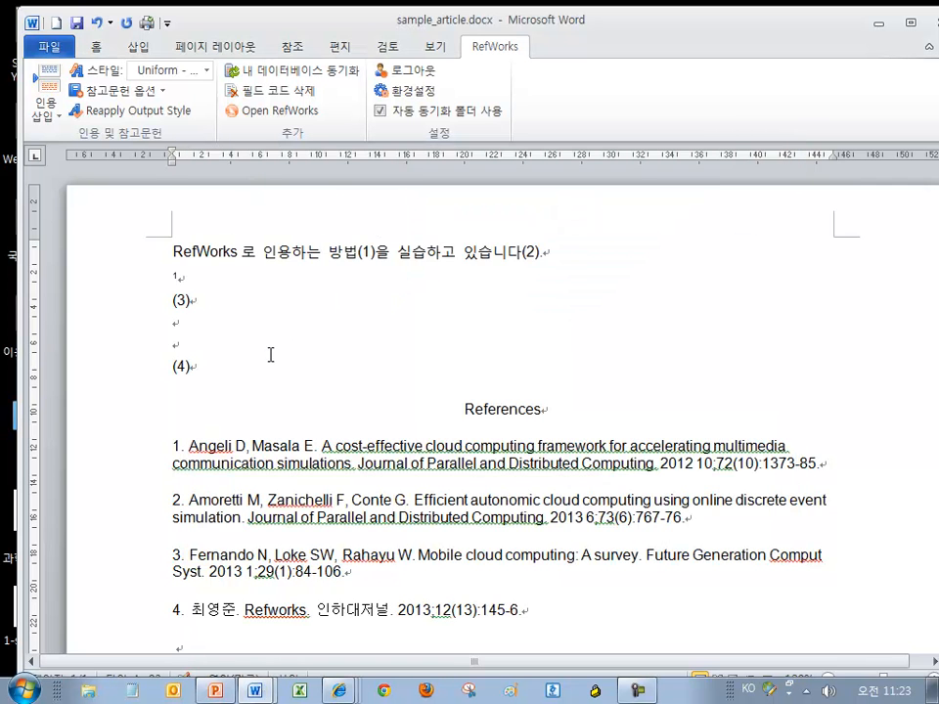
# Check reference 4 in the bibliography and sync with RefWorks again
pyautogui.scroll(-1, 343, 384)
pyautogui.click(400, 558)
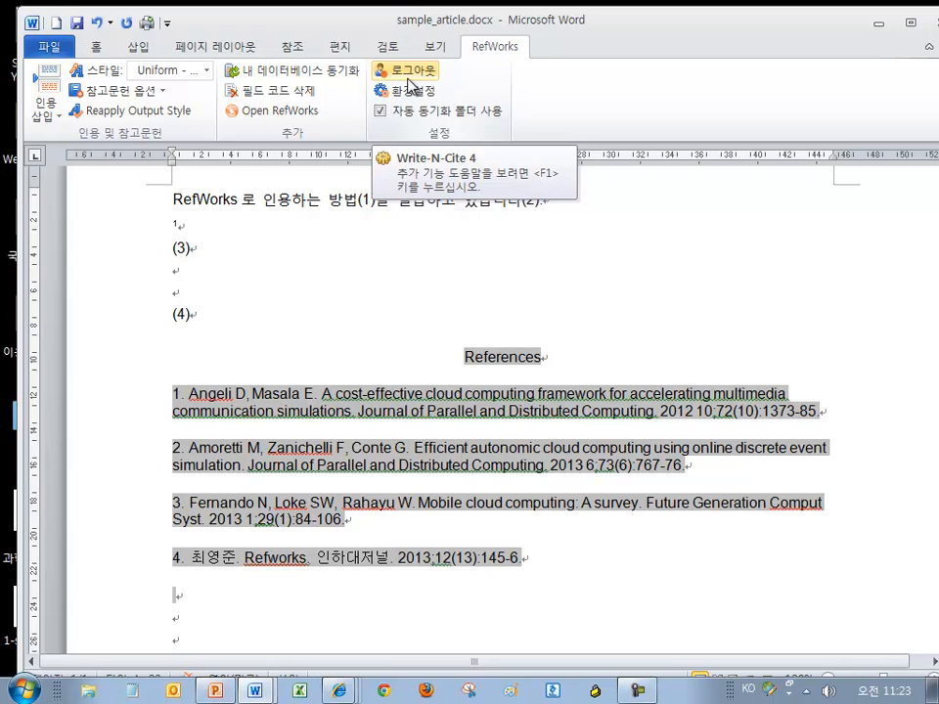
pyautogui.click(435, 46)
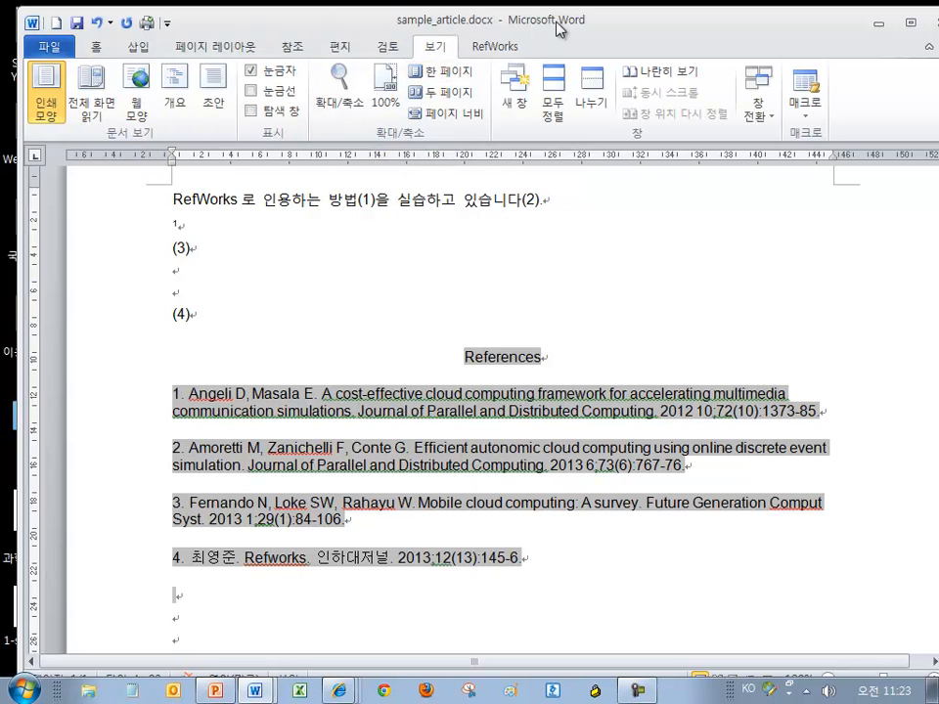
pyautogui.click(499, 45)
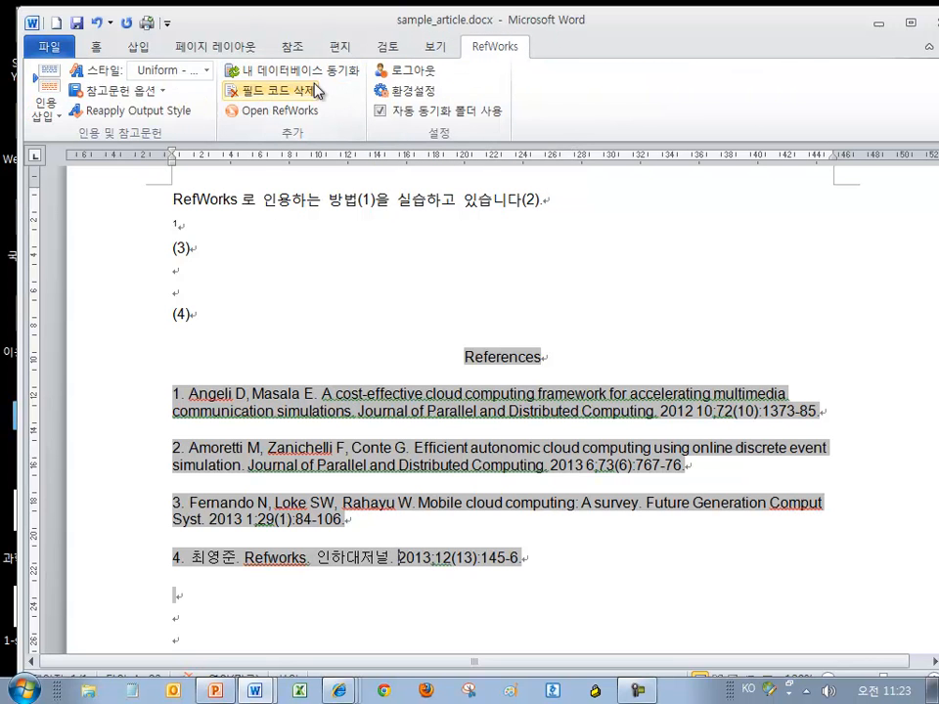
pyautogui.click(332, 72)
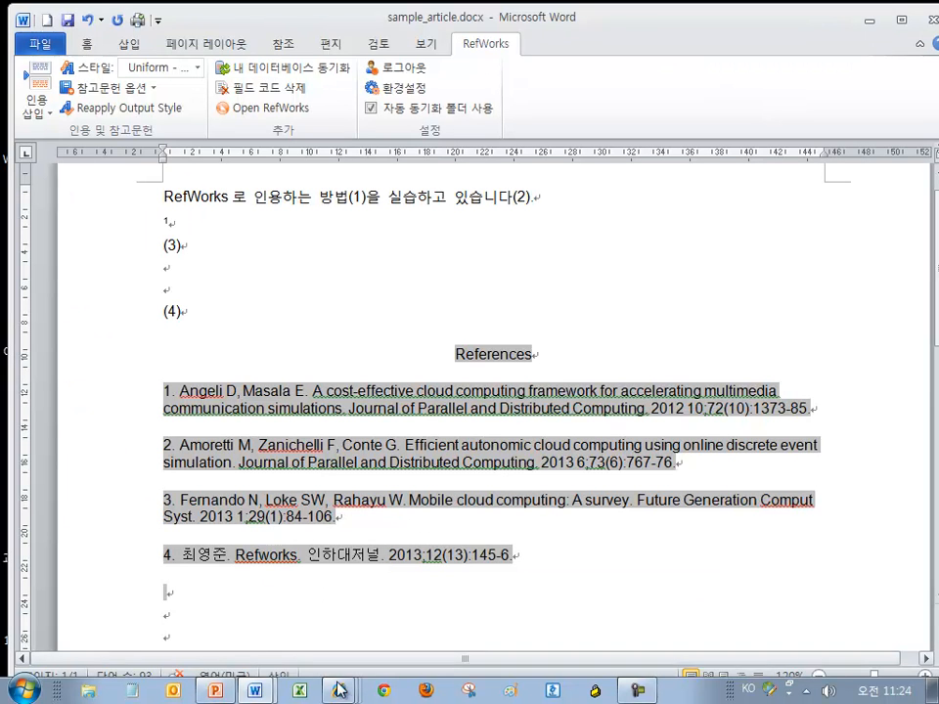
# Maximize the RefWorks browser window and close the new reference form
pyautogui.moveTo(338, 689)
pyautogui.click(378, 533)
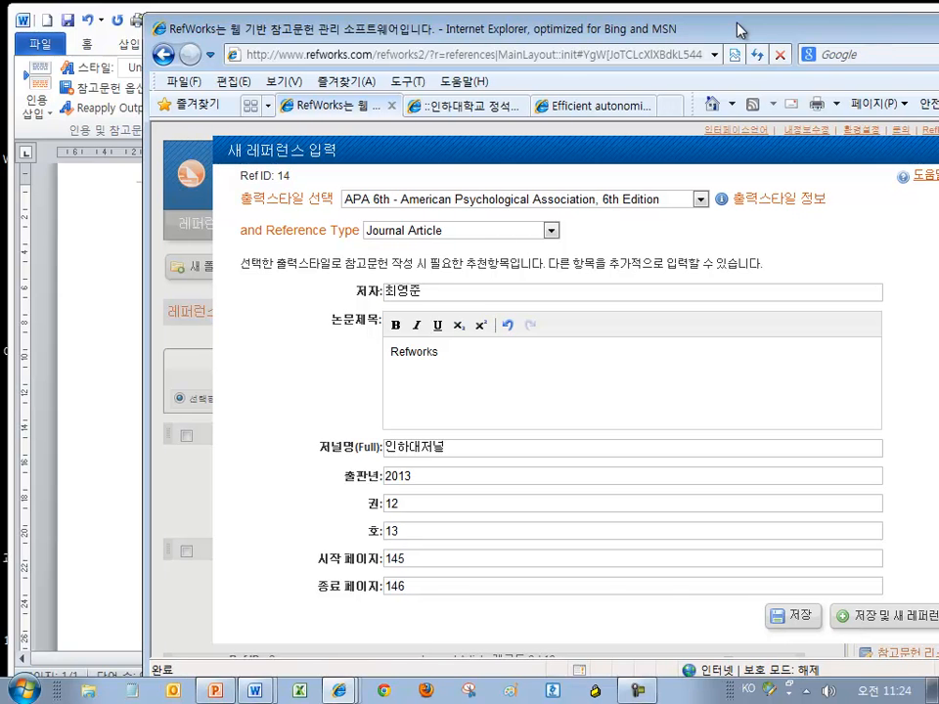
pyautogui.doubleClick(739, 29)
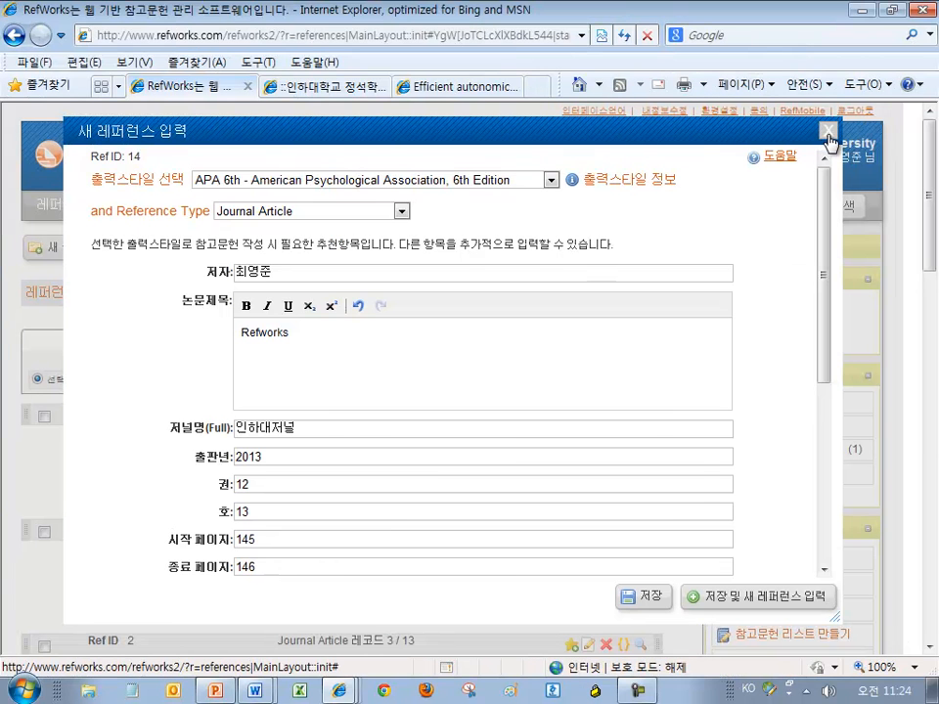
pyautogui.click(828, 135)
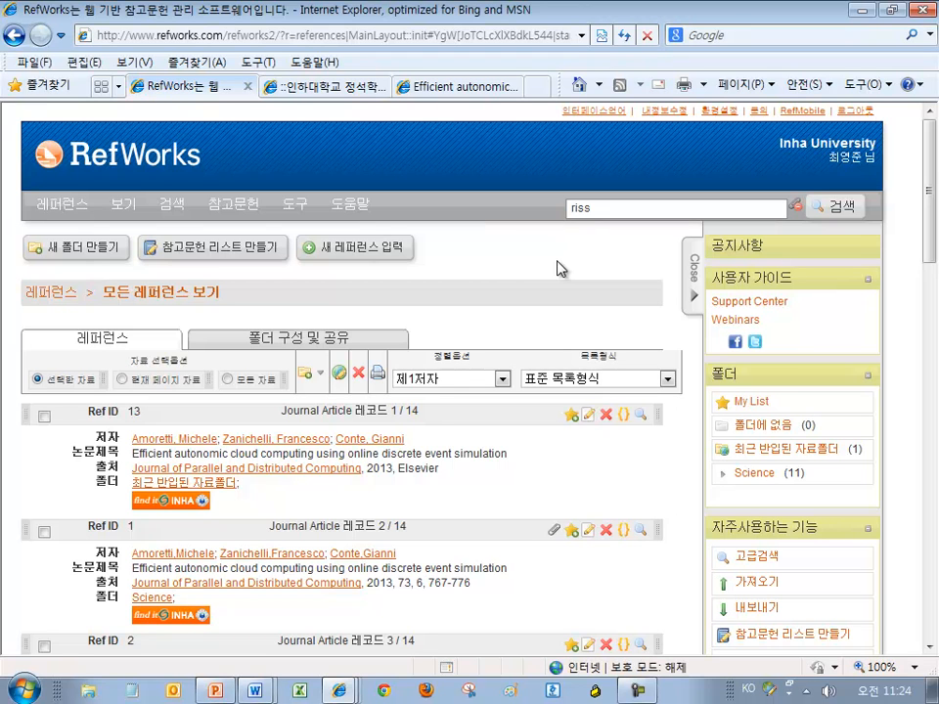
# Open the Write-N-Cite download page and expand the other versions list
pyautogui.moveTo(336, 211)
pyautogui.moveTo(298, 211)
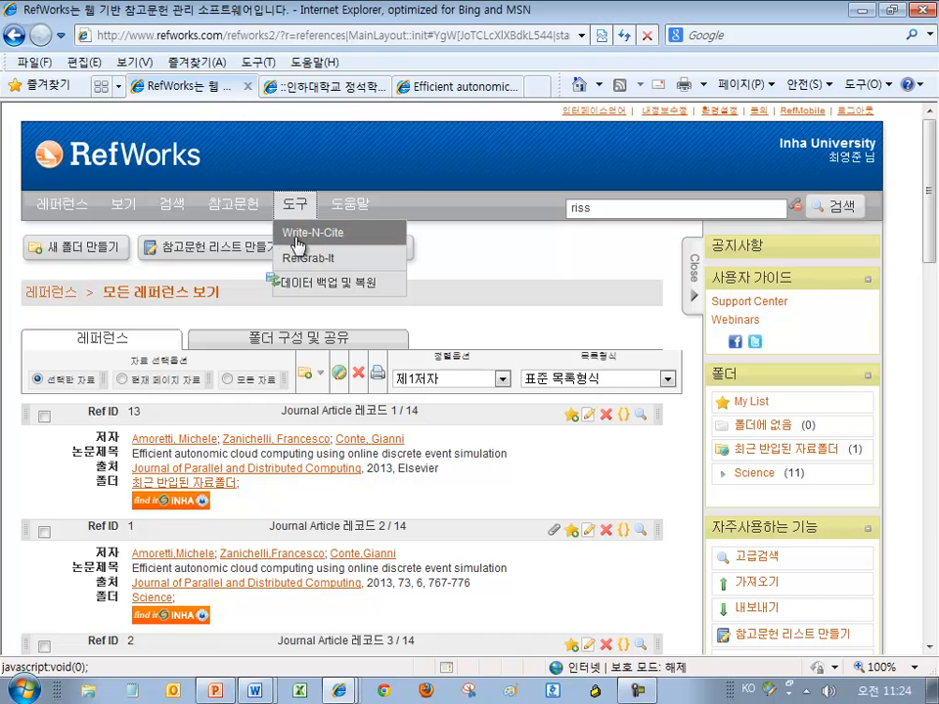
pyautogui.click(298, 241)
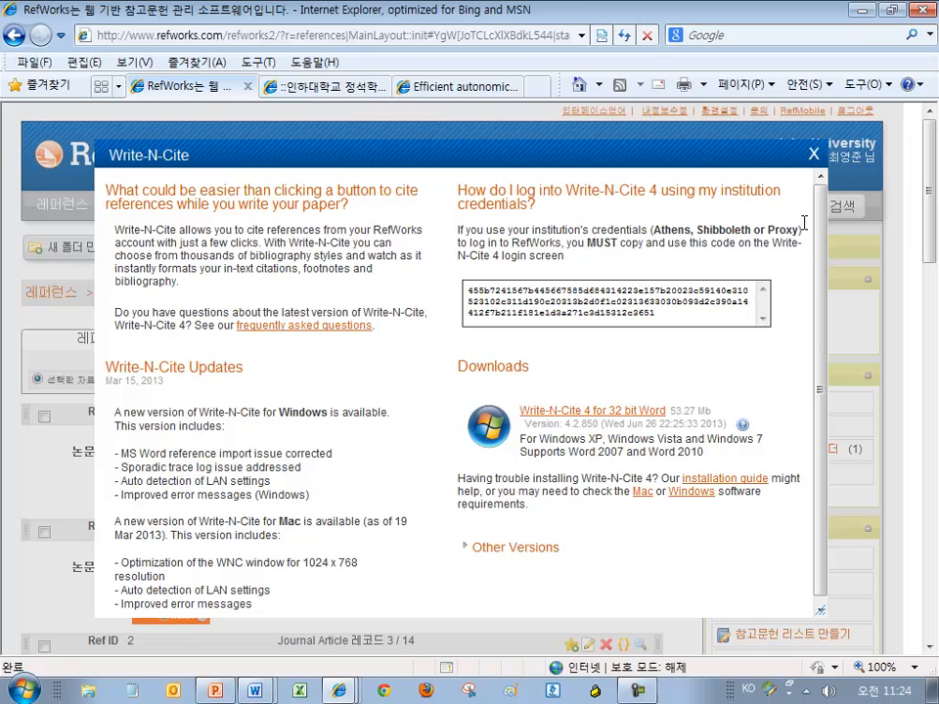
pyautogui.scroll(-1, 615, 293)
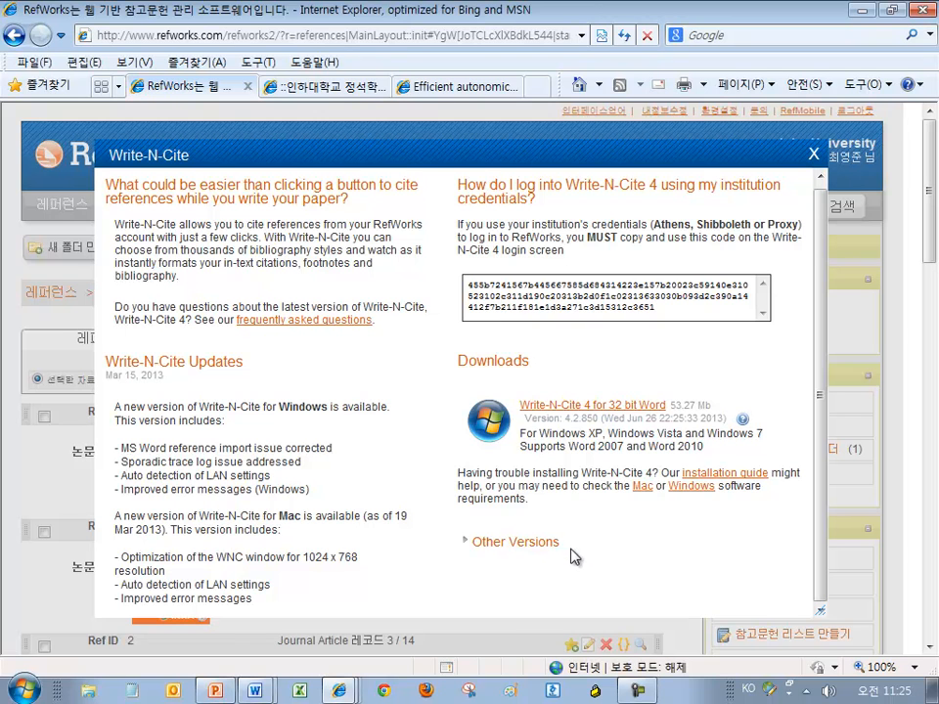
pyautogui.moveTo(574, 555); pyautogui.dragTo(471, 543)
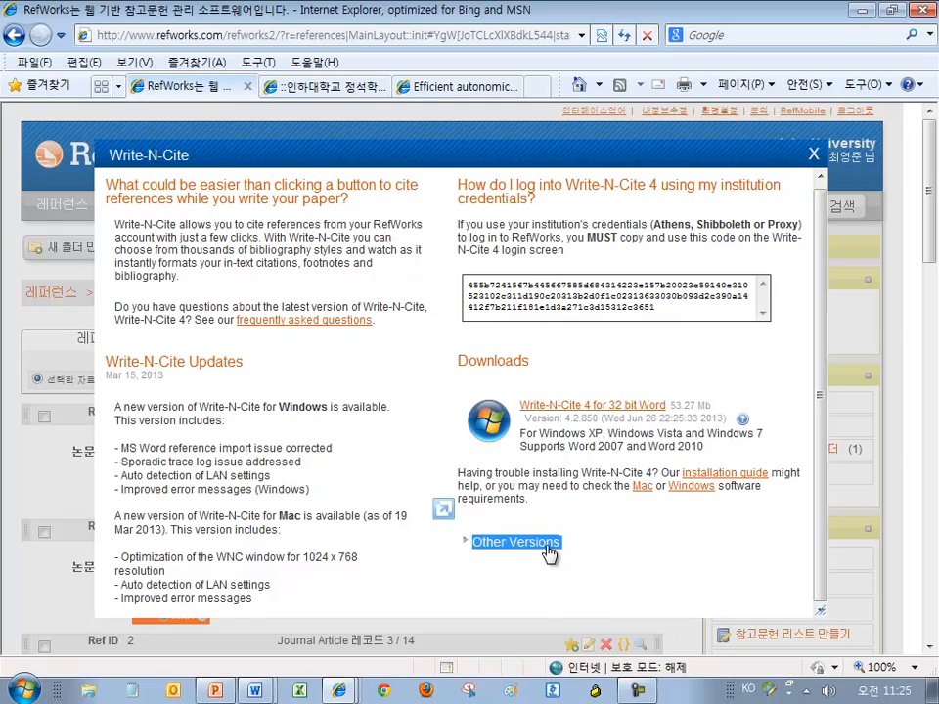
pyautogui.click(548, 548)
# Download the Write-N-Cite for Hangul installer, wnch3install.exe
pyautogui.moveTo(820, 232); pyautogui.dragTo(818, 325)
pyautogui.scroll(3, 802, 243)
pyautogui.scroll(-5, 793, 470)
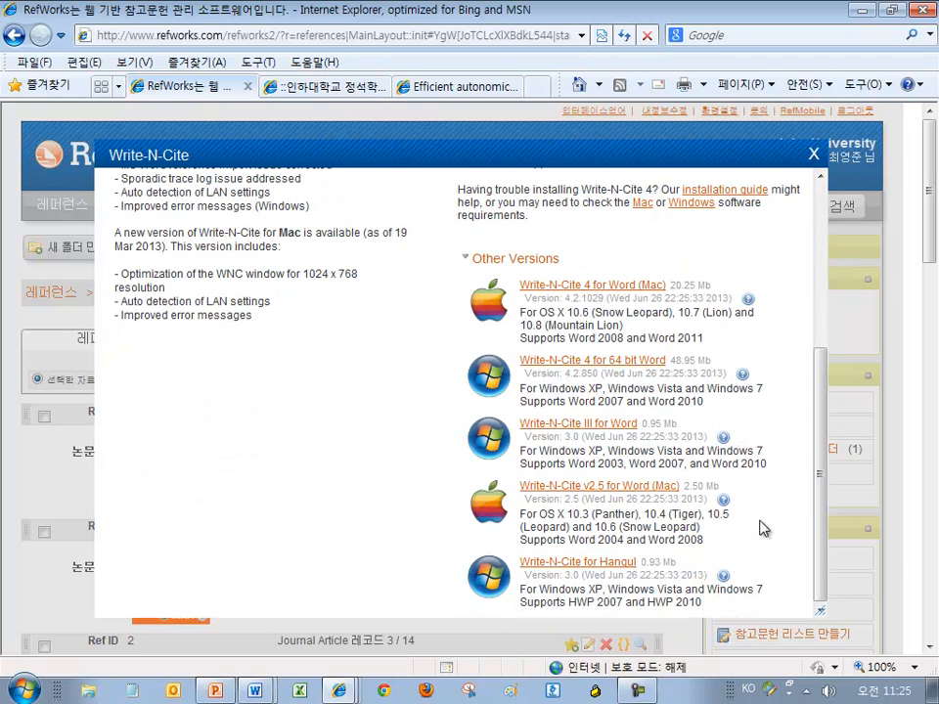
pyautogui.moveTo(724, 608); pyautogui.dragTo(541, 560)
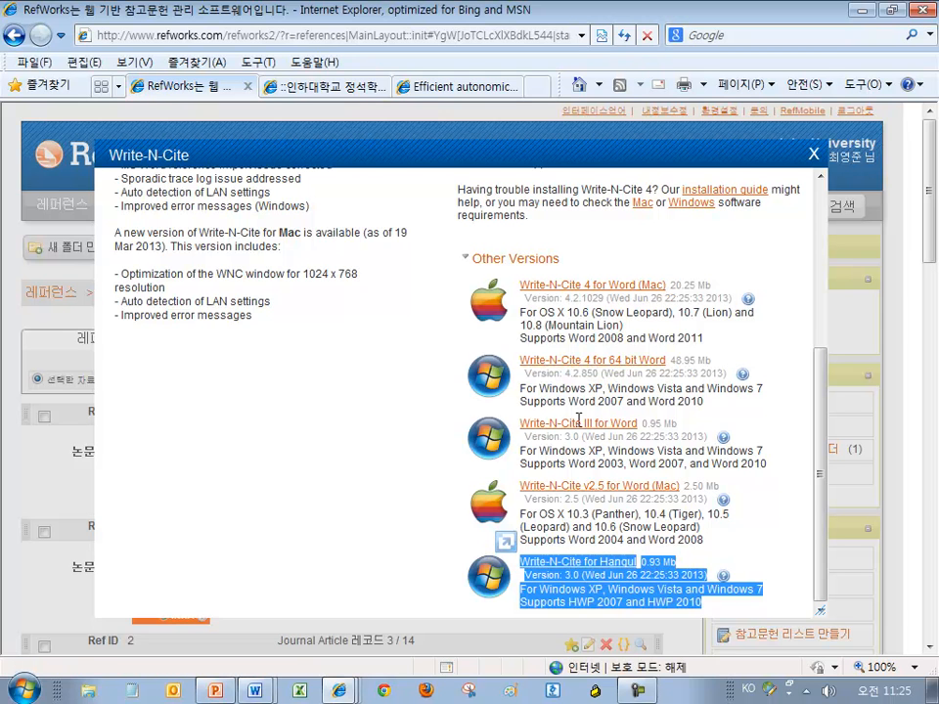
pyautogui.click(529, 264)
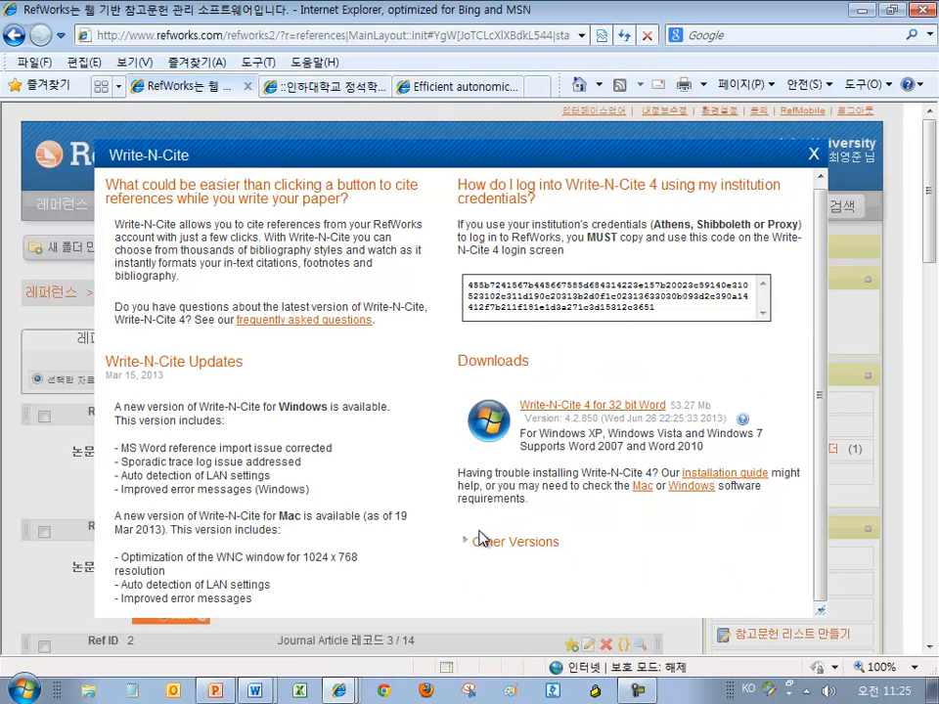
pyautogui.click(543, 544)
pyautogui.scroll(-3, 617, 294)
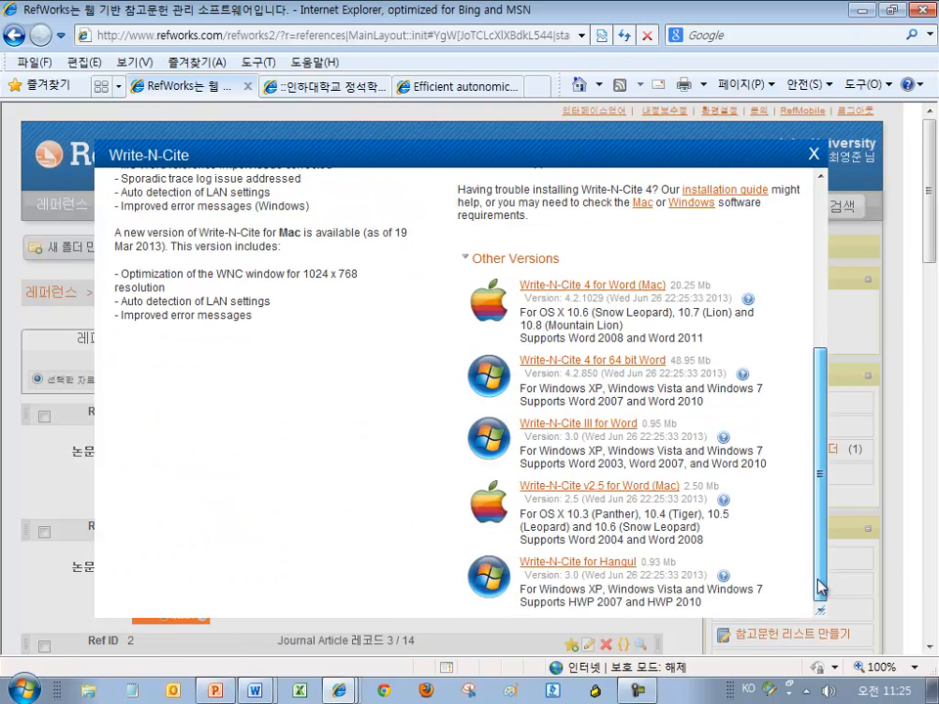
pyautogui.click(590, 563)
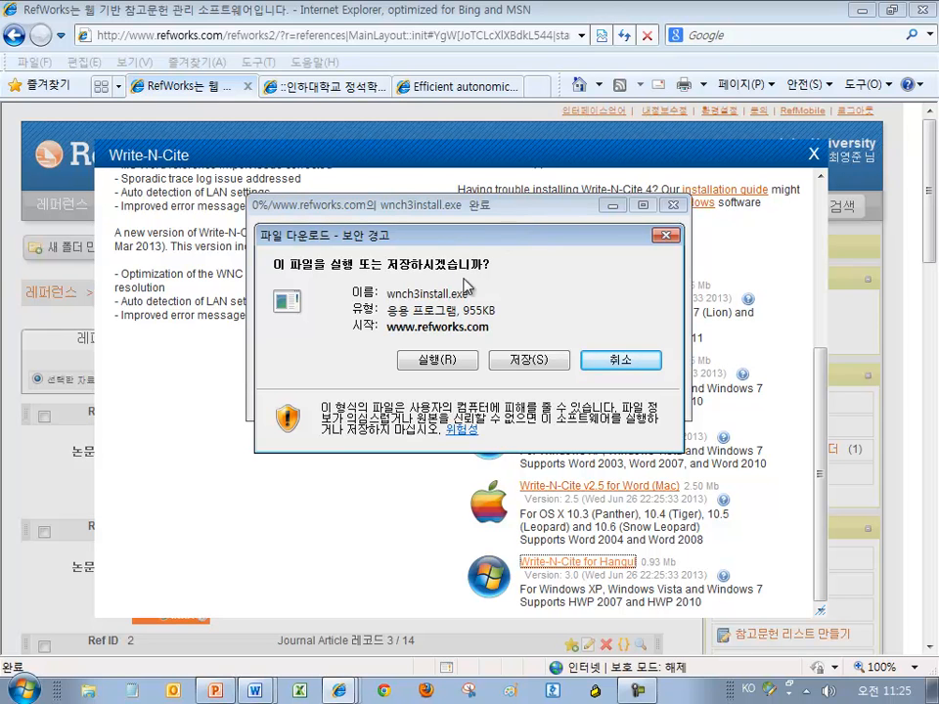
# Run wnch3install.exe and finish setup with the default folder, program group and desktop icon
pyautogui.click(436, 361)
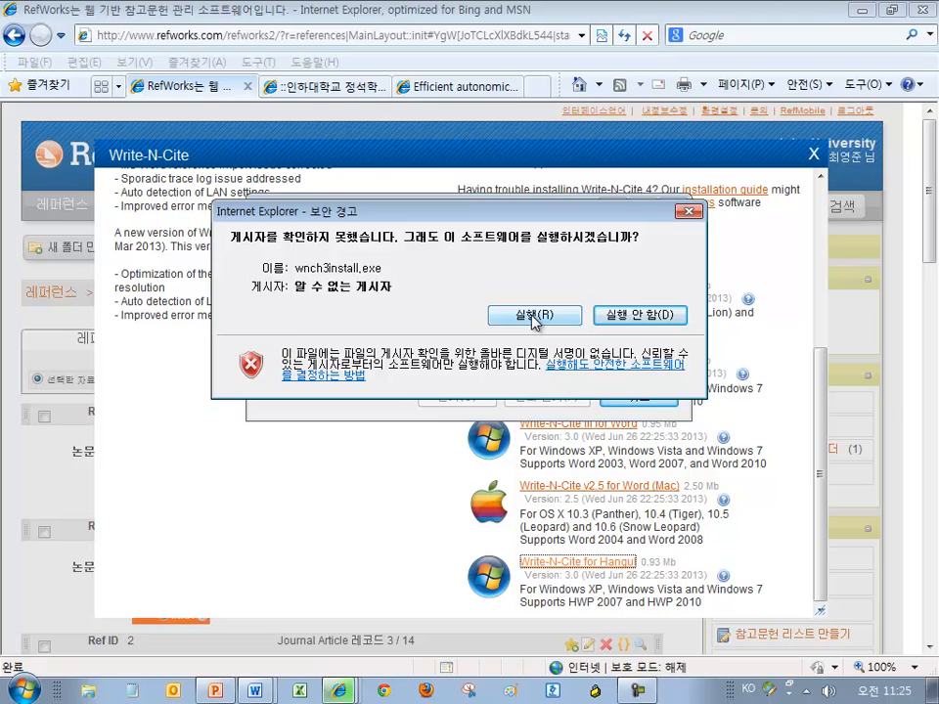
pyautogui.click(534, 315)
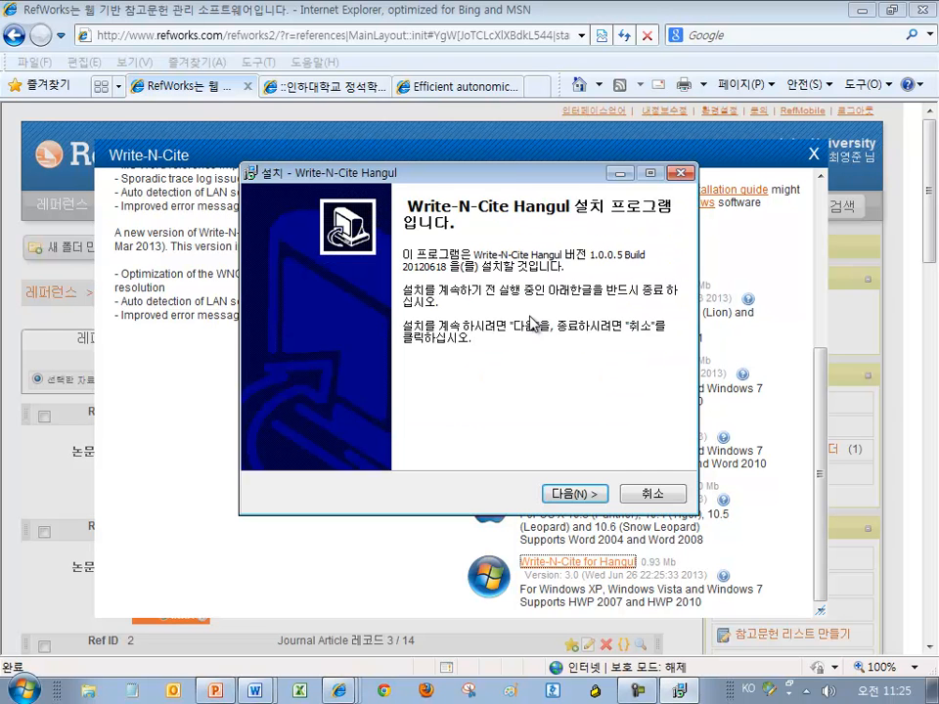
pyautogui.moveTo(508, 179); pyautogui.dragTo(513, 70)
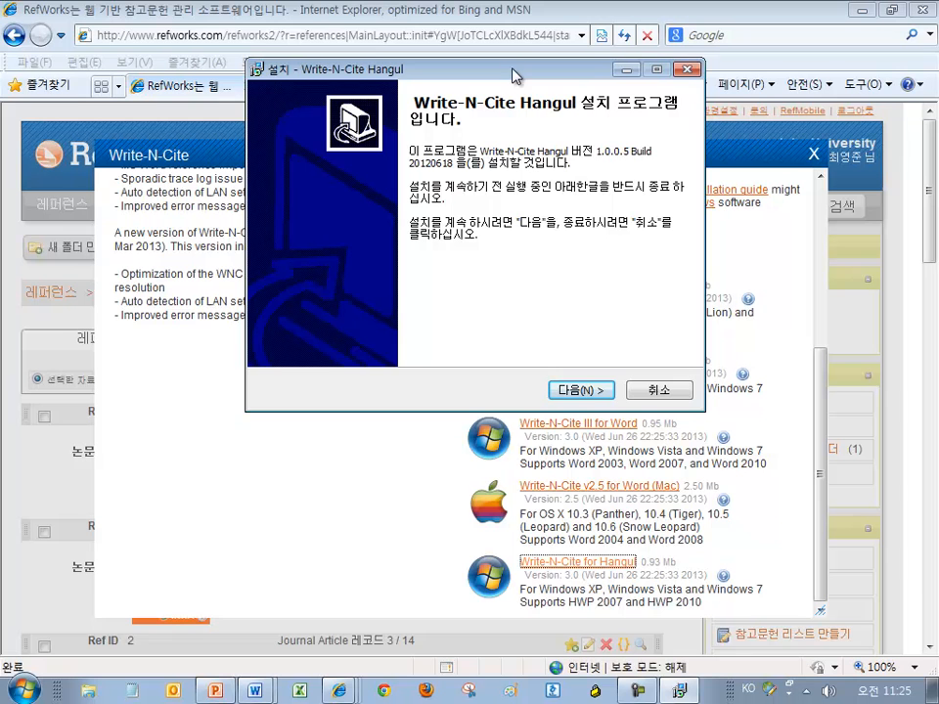
pyautogui.click(582, 391)
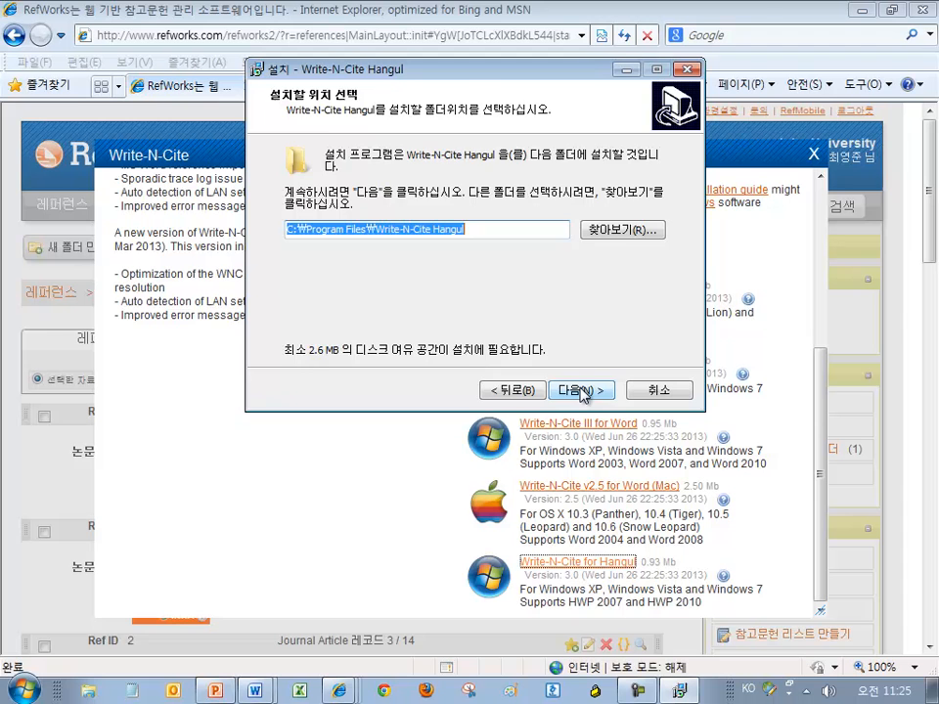
pyautogui.click(582, 390)
pyautogui.click(583, 390)
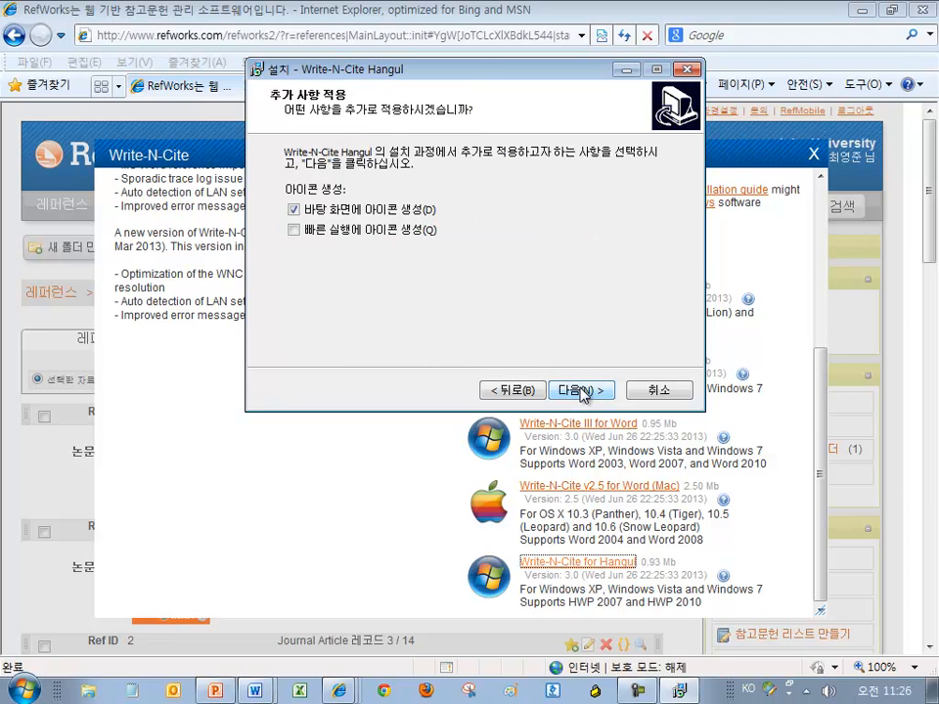
pyautogui.click(583, 390)
pyautogui.click(582, 391)
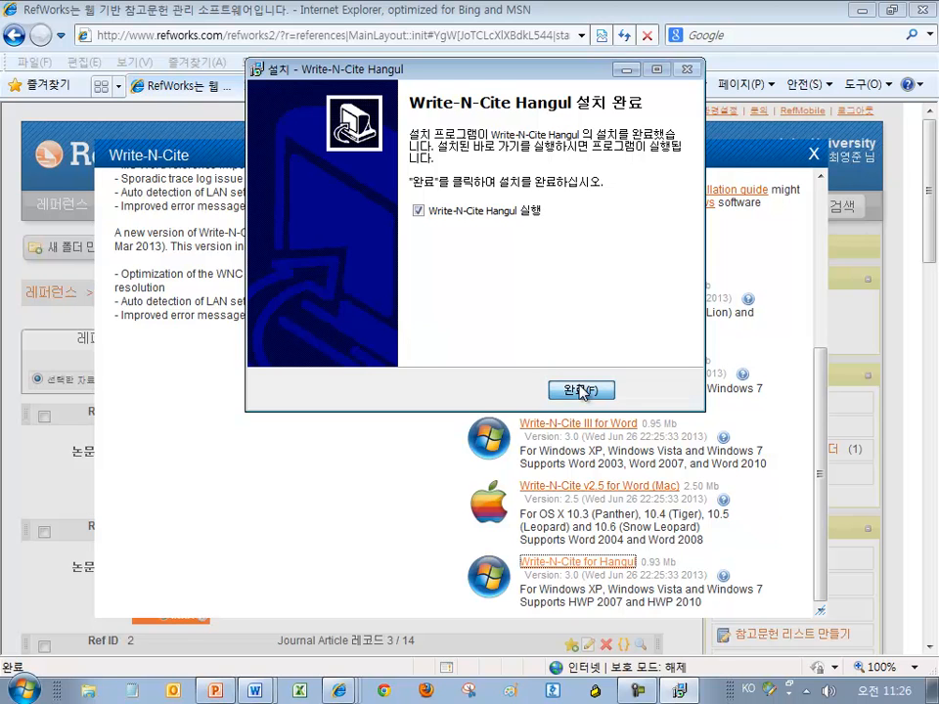
pyautogui.click(582, 392)
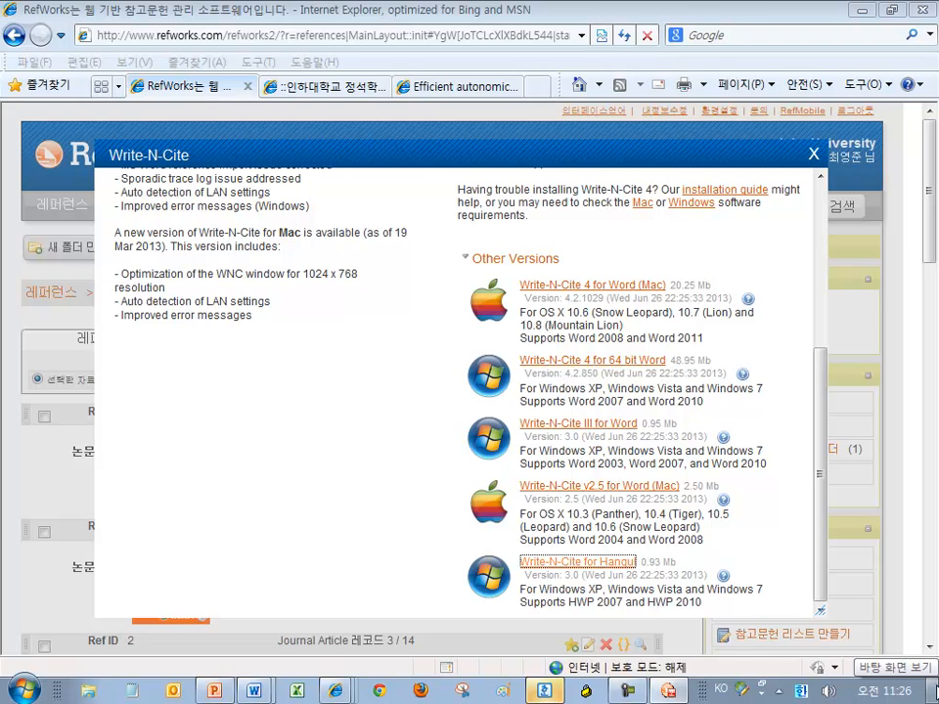
# Launch Write-N-Cite Hangul from the desktop and start Hangul with a blank document
pyautogui.click(934, 690)
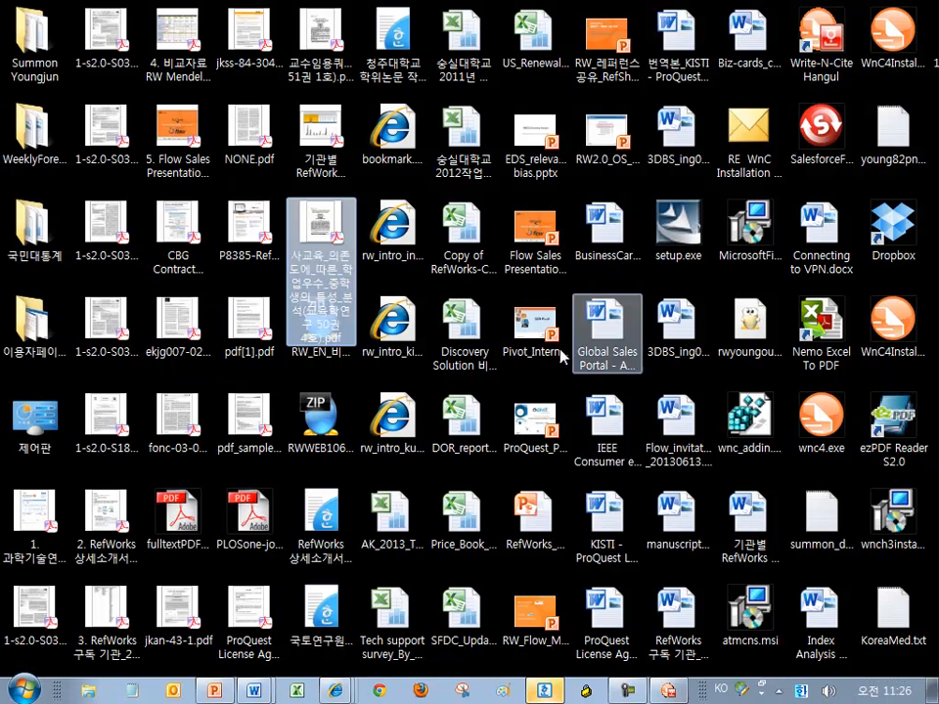
pyautogui.click(824, 49)
pyautogui.moveTo(824, 49); pyautogui.dragTo(359, 475)
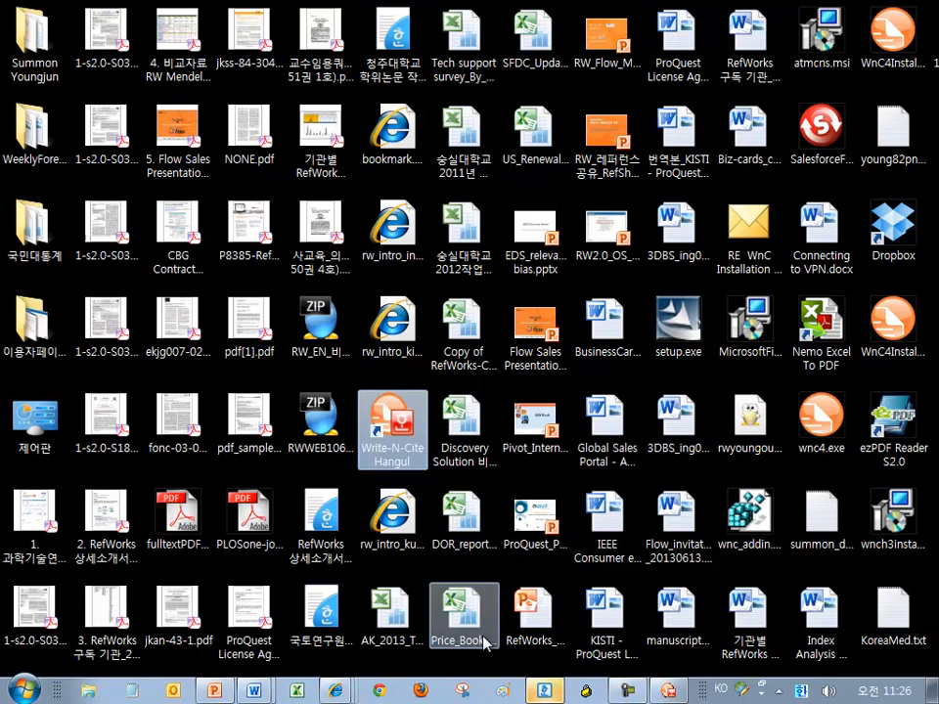
pyautogui.click(671, 692)
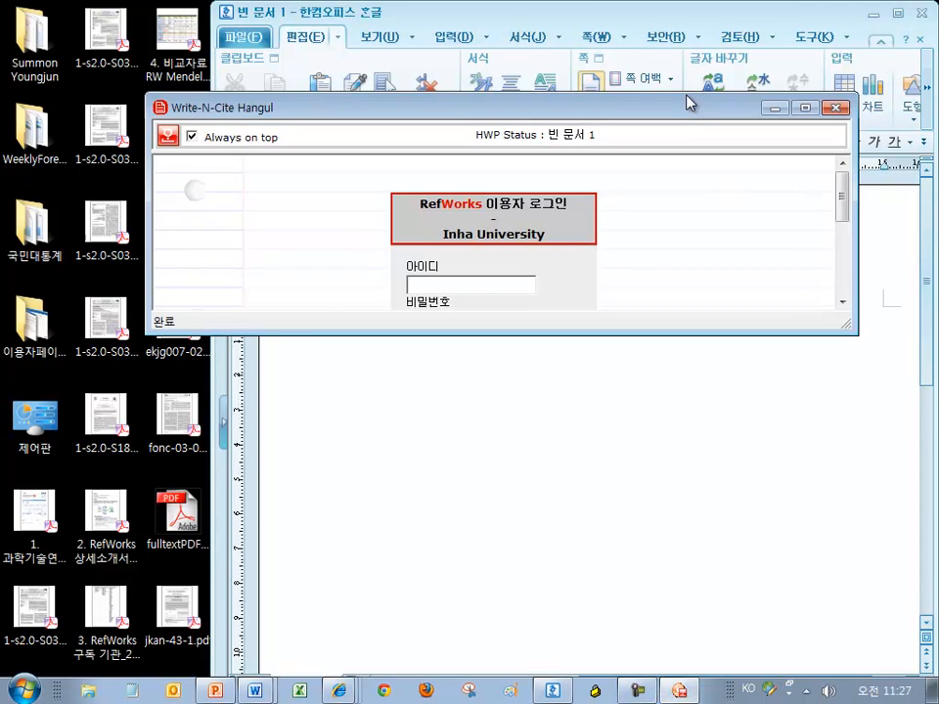
# Arrange the enlarged Write-N-Cite login window over the restored Hangul document
pyautogui.moveTo(686, 96); pyautogui.dragTo(645, 52)
pyautogui.click(699, 16)
pyautogui.moveTo(583, 63); pyautogui.dragTo(741, 68)
pyautogui.moveTo(703, 285); pyautogui.dragTo(694, 457)
pyautogui.moveTo(734, 69); pyautogui.dragTo(661, 242)
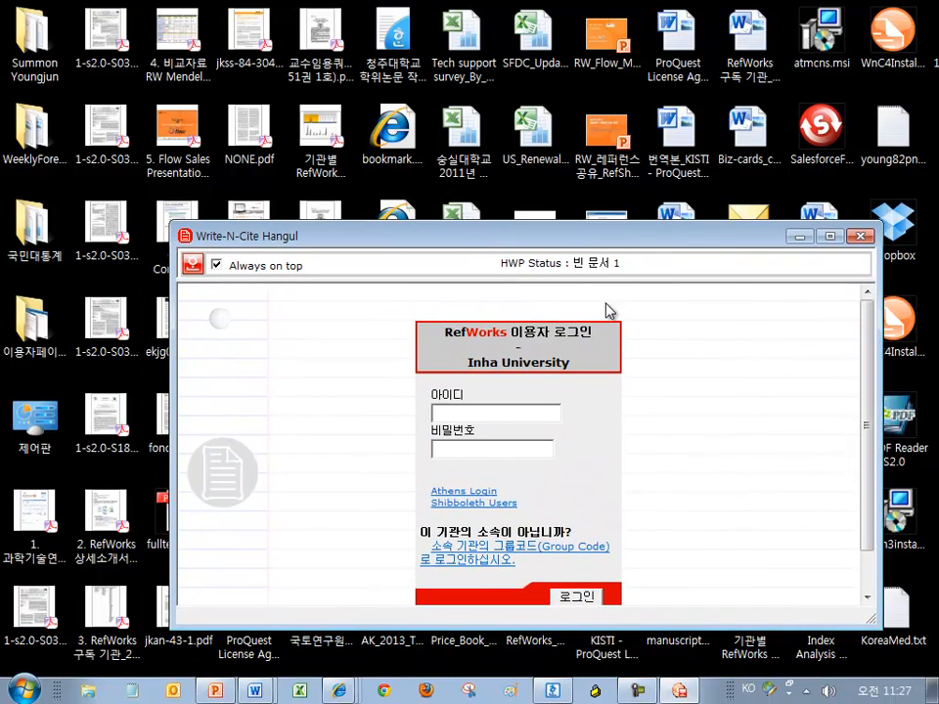
pyautogui.click(552, 691)
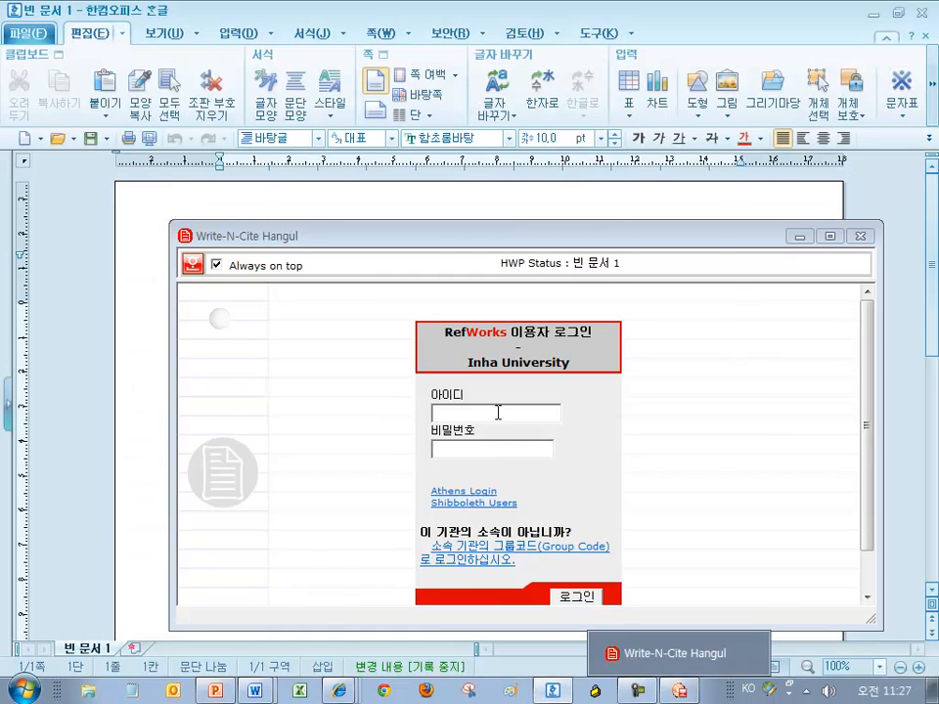
# Log in with the RefWorks ID and password, then place the window at top right
pyautogui.click(495, 411)
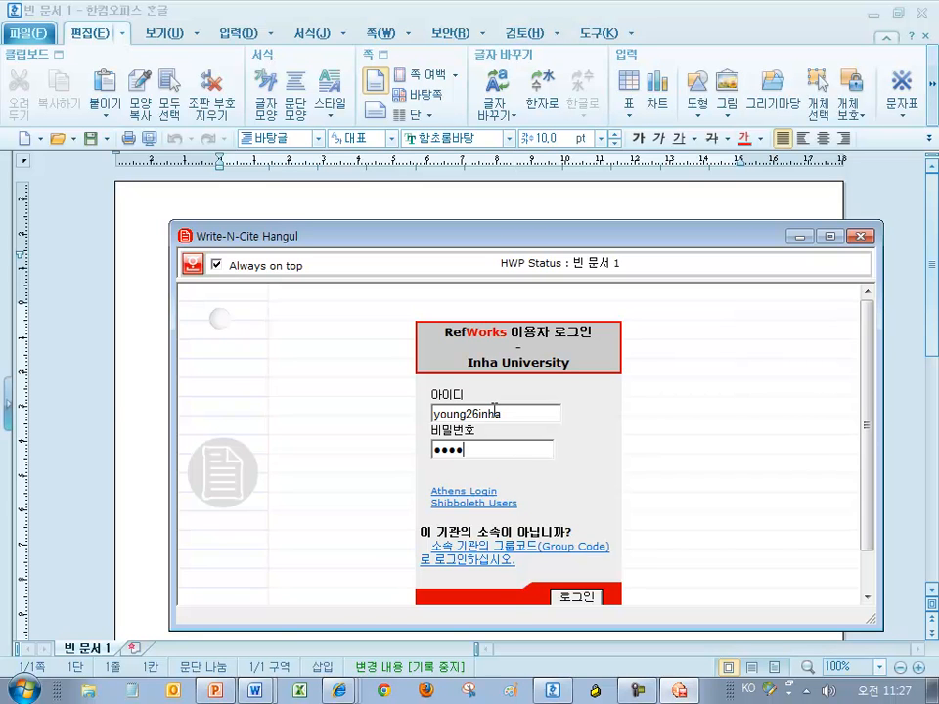
pyautogui.press('Return')
pyautogui.moveTo(602, 240); pyautogui.dragTo(756, 27)
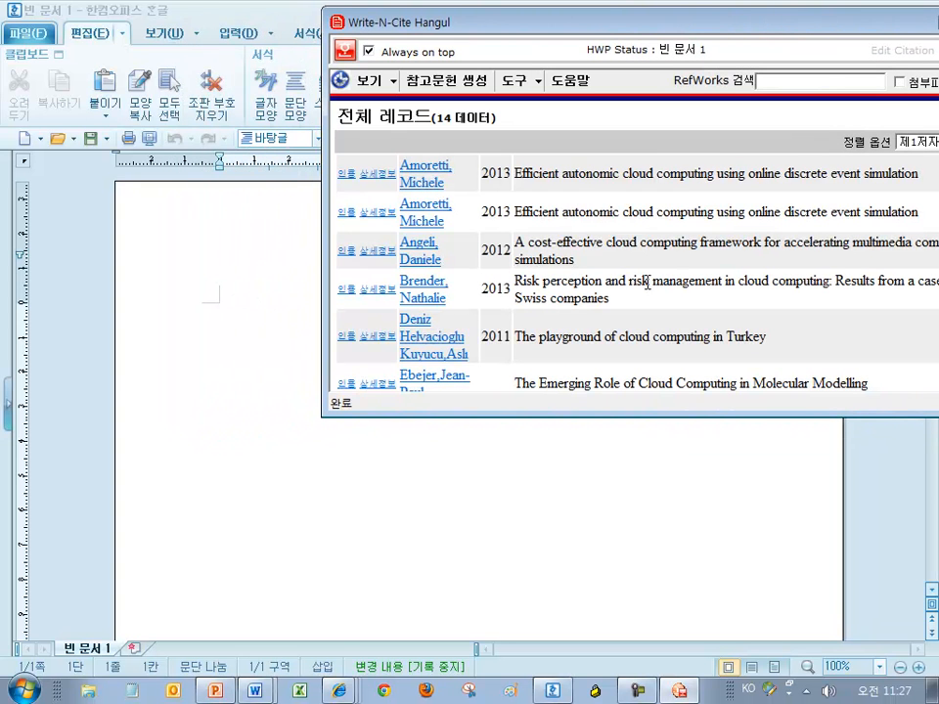
pyautogui.moveTo(671, 24); pyautogui.dragTo(685, 179)
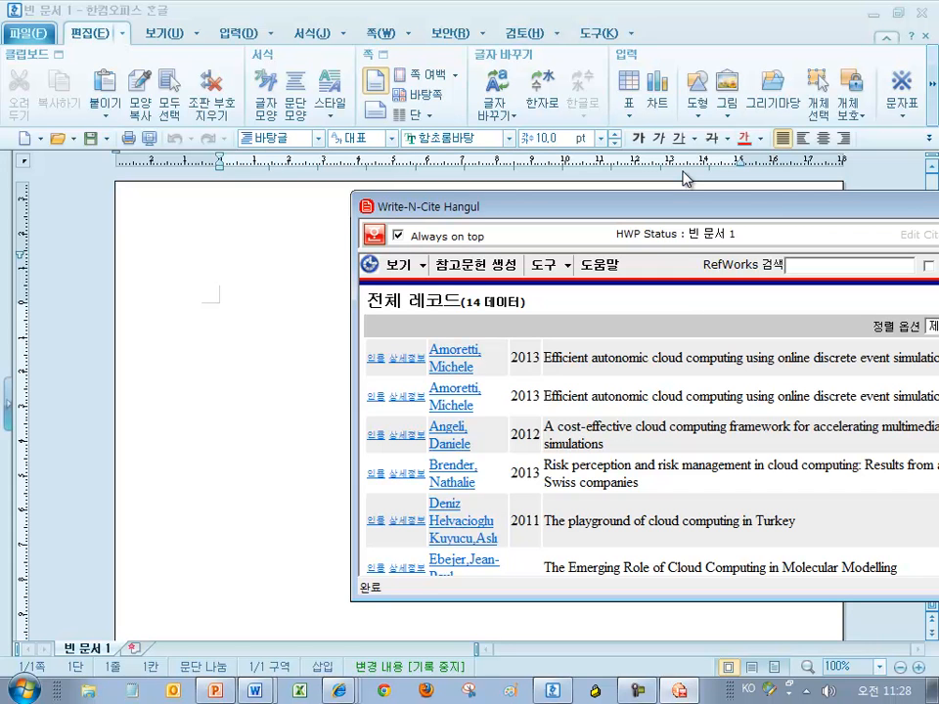
pyautogui.moveTo(631, 210); pyautogui.dragTo(713, 43)
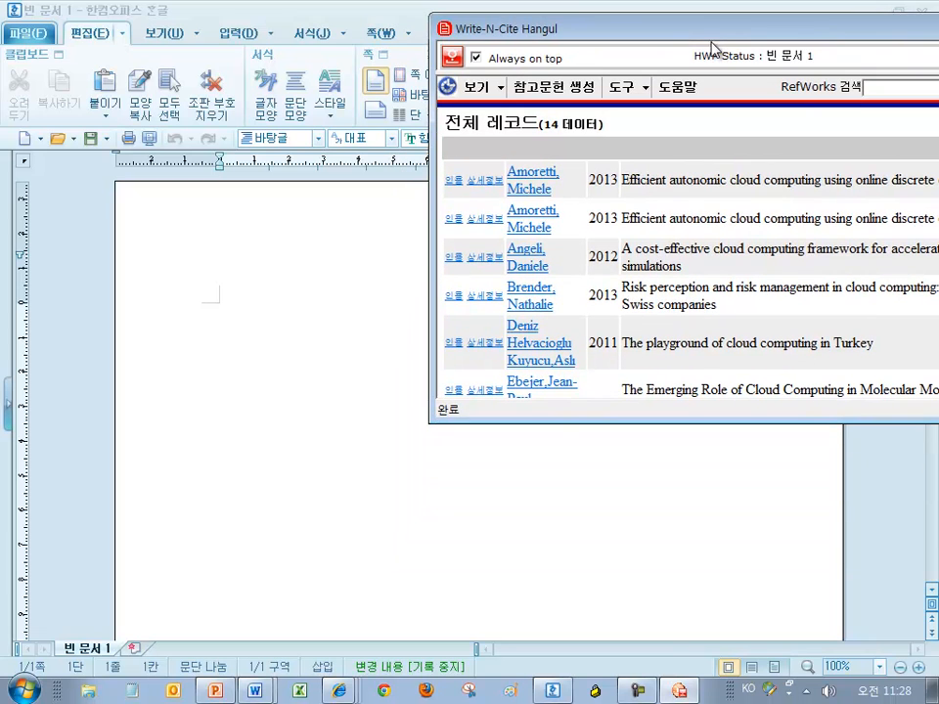
# Add the Amoretti 2013 and Angeli 2012 records to the first citation, then leave the field
pyautogui.click(456, 221)
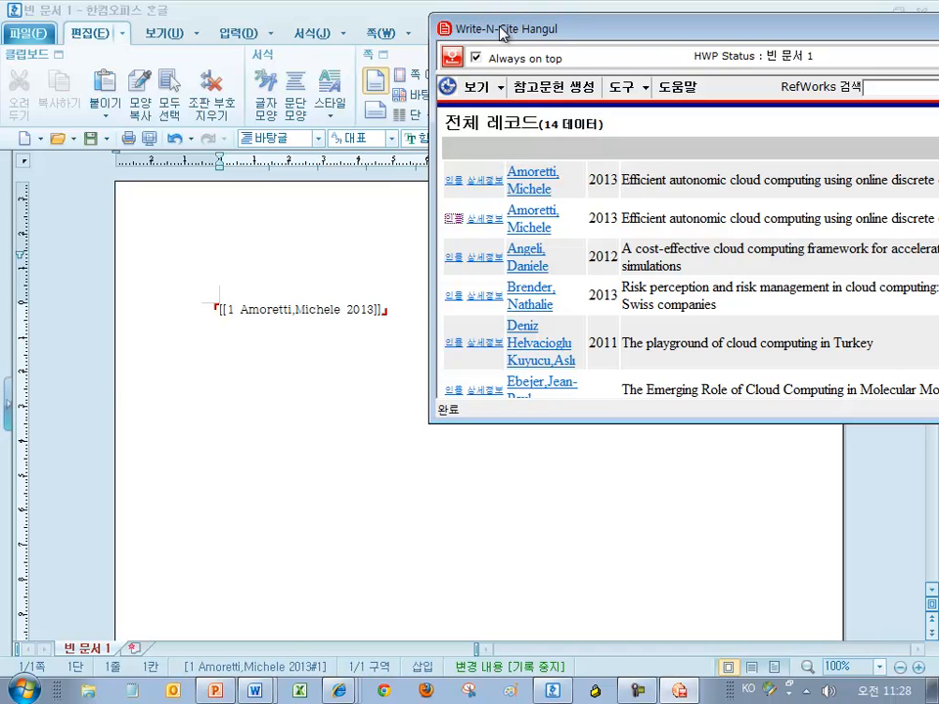
pyautogui.moveTo(501, 27); pyautogui.dragTo(552, 21)
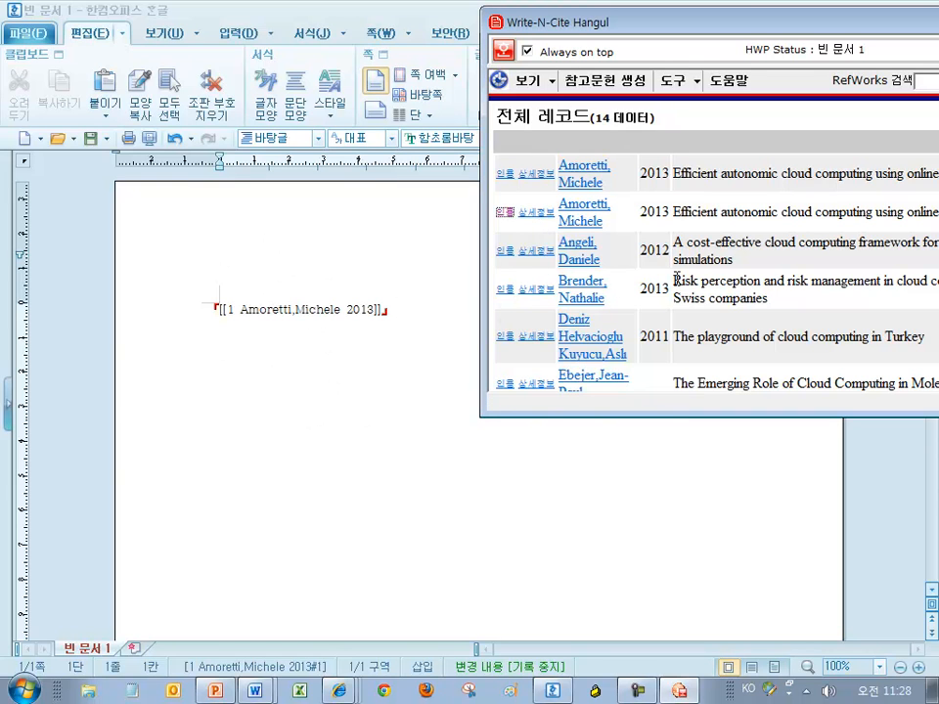
pyautogui.click(503, 252)
pyautogui.moveTo(620, 21); pyautogui.dragTo(358, 15)
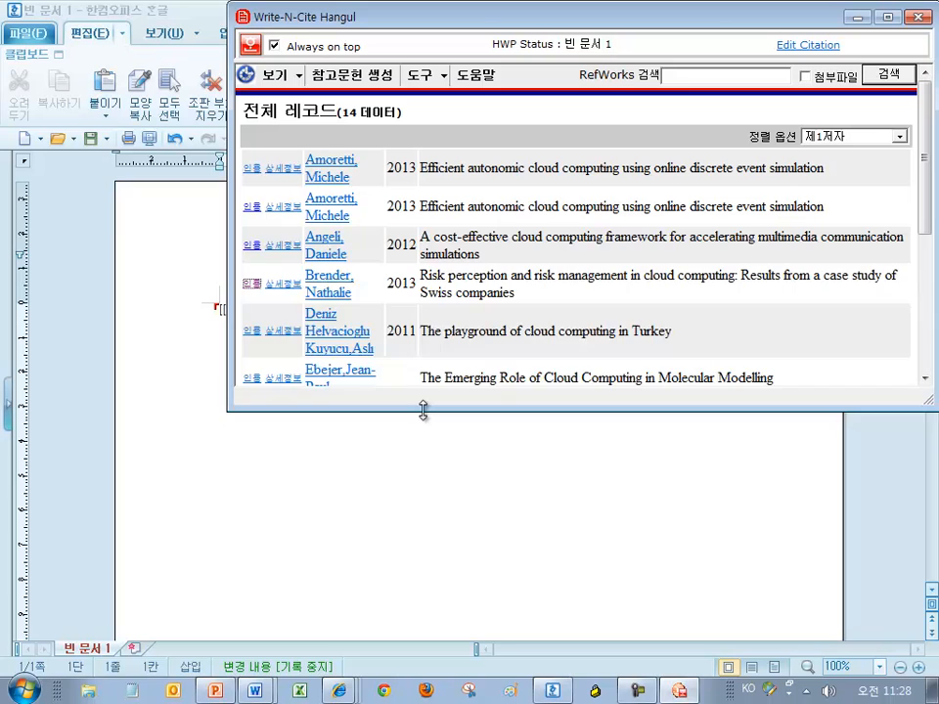
pyautogui.moveTo(421, 412); pyautogui.dragTo(453, 259)
pyautogui.click(751, 314)
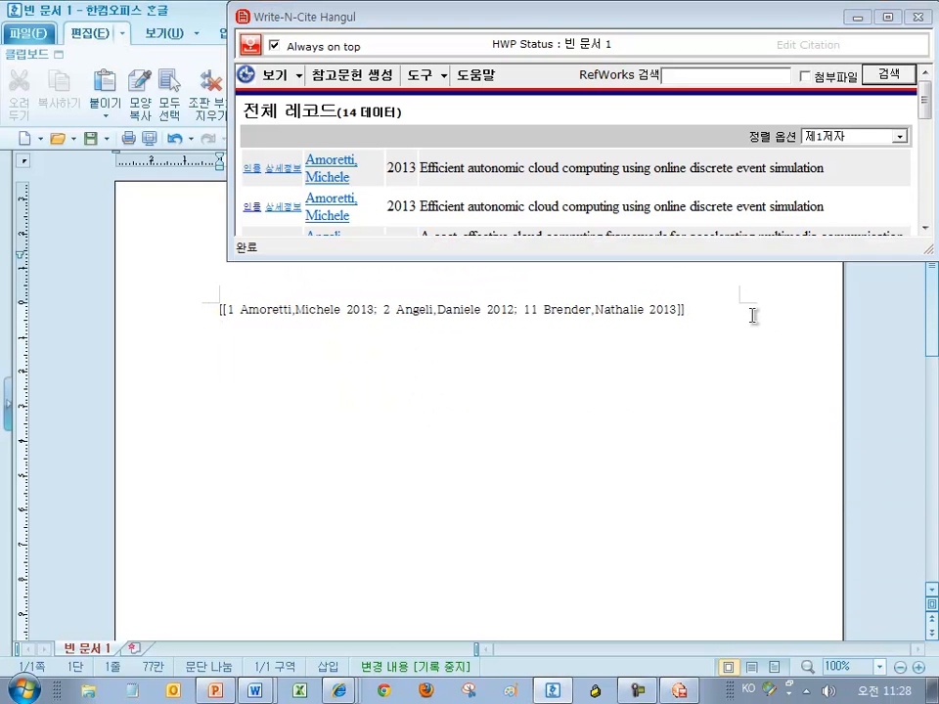
pyautogui.scroll(-5, 410, 176)
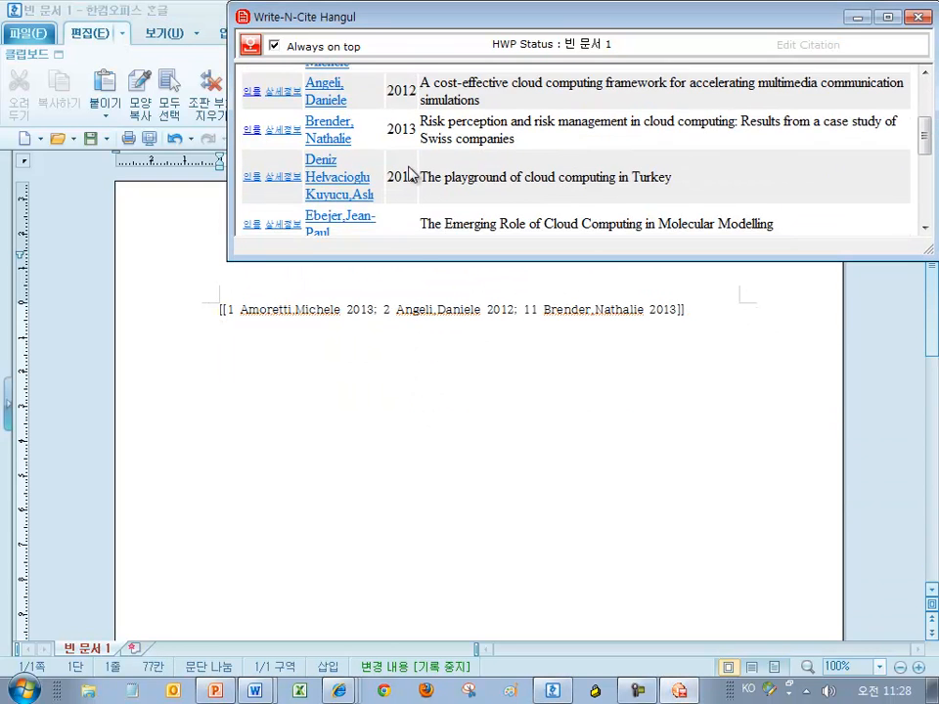
# Start a second citation holding the Ebejer and Khorshed 2012 records
pyautogui.click(253, 173)
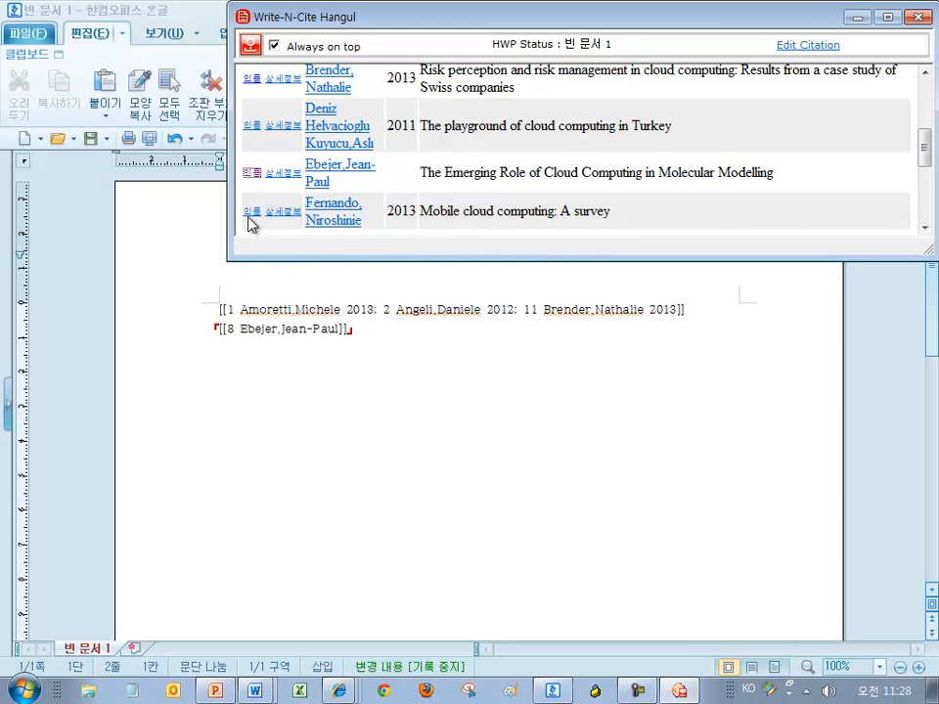
pyautogui.scroll(-1, 259, 201)
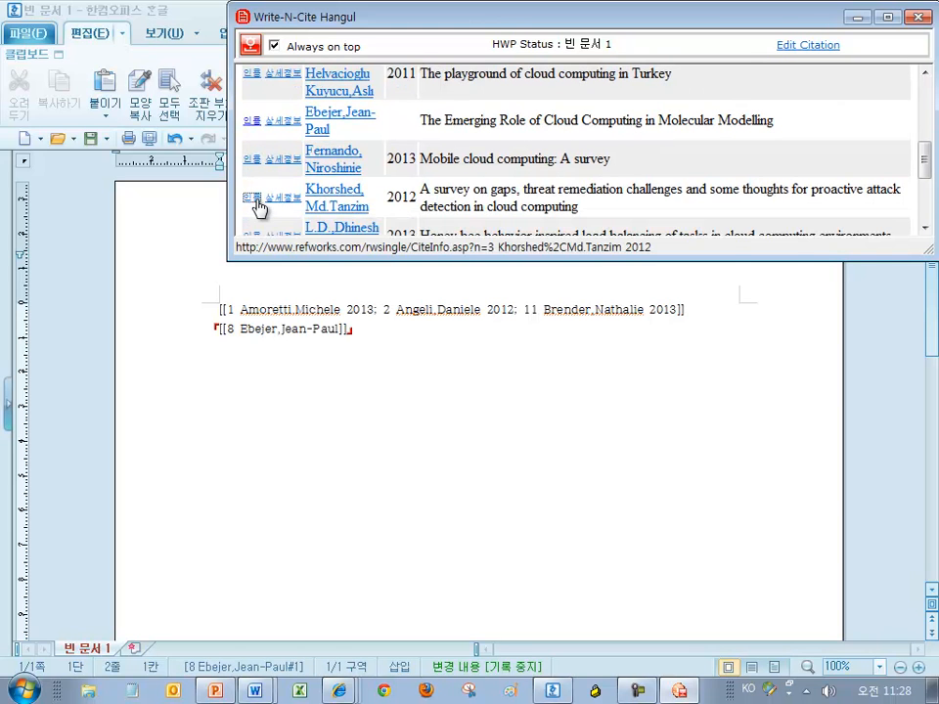
pyautogui.click(253, 197)
pyautogui.click(604, 347)
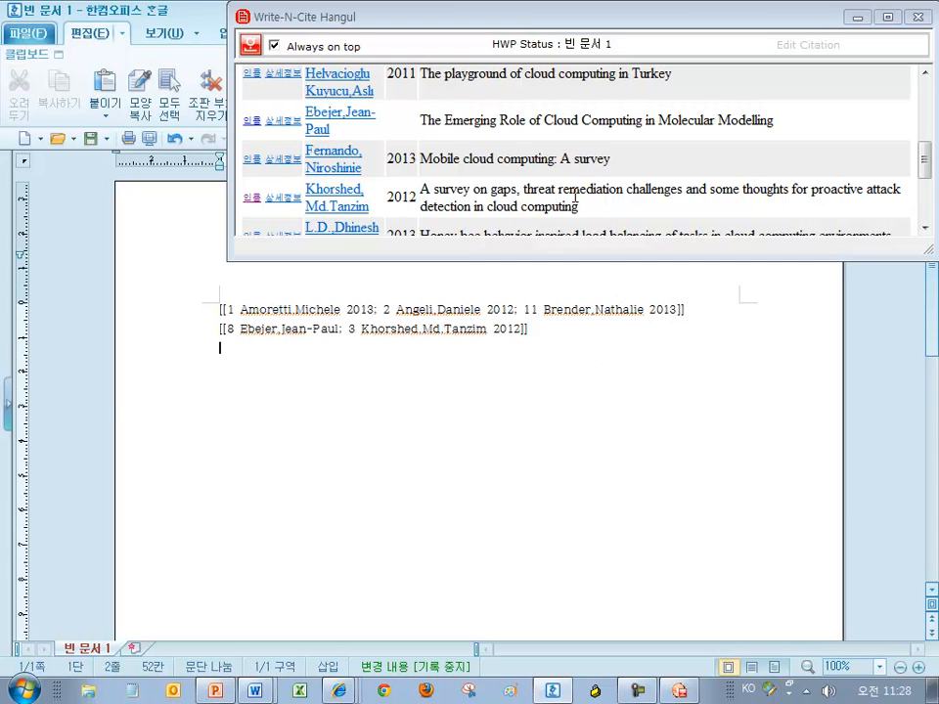
pyautogui.scroll(1, 499, 233)
# Select each citation in turn to review its records in the Write-N-Cite panel
pyautogui.click(425, 315)
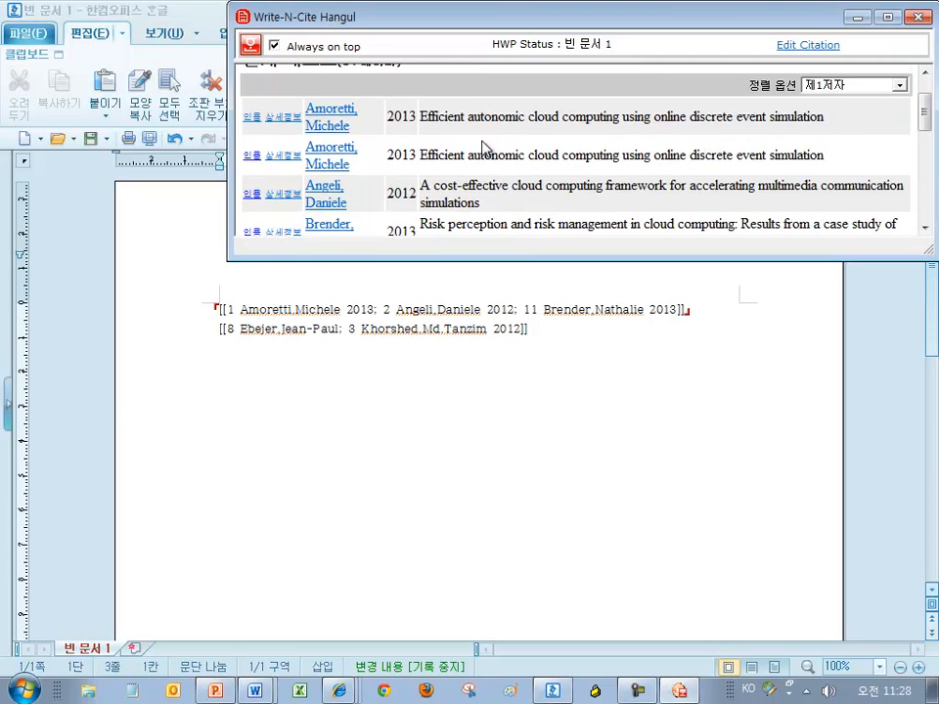
pyautogui.click(422, 74)
pyautogui.moveTo(389, 30); pyautogui.dragTo(259, 29)
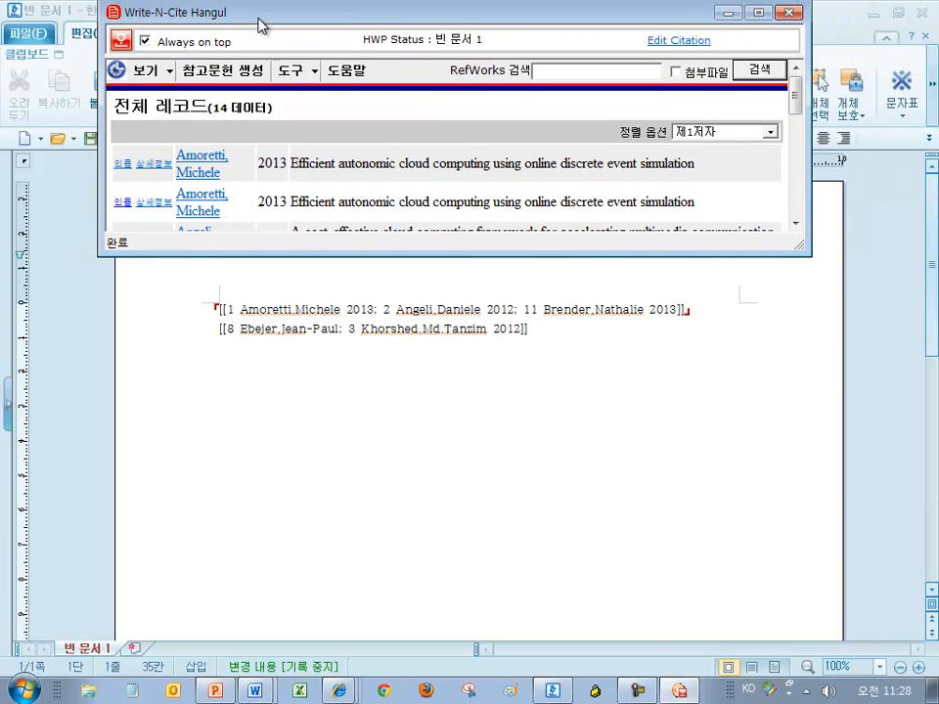
pyautogui.click(541, 348)
pyautogui.scroll(3, 541, 348)
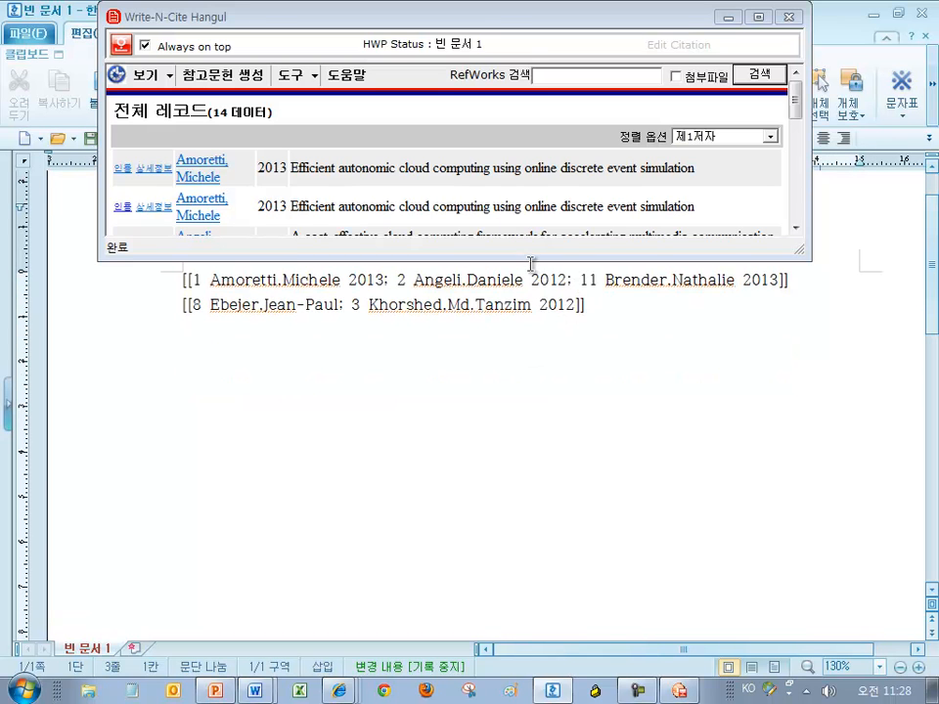
pyautogui.moveTo(531, 257); pyautogui.dragTo(544, 206)
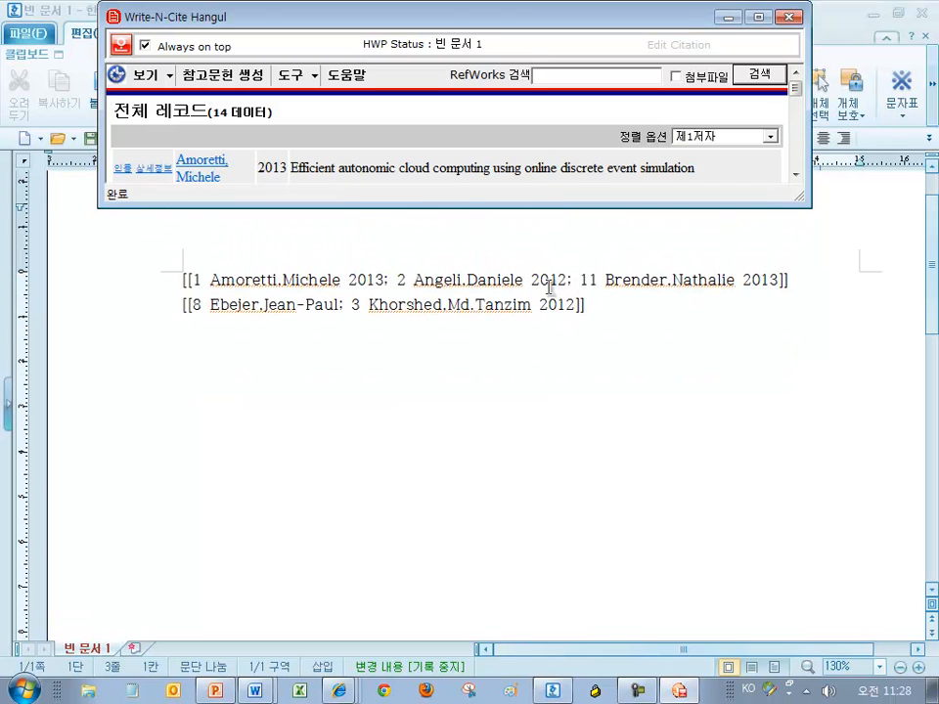
pyautogui.click(513, 304)
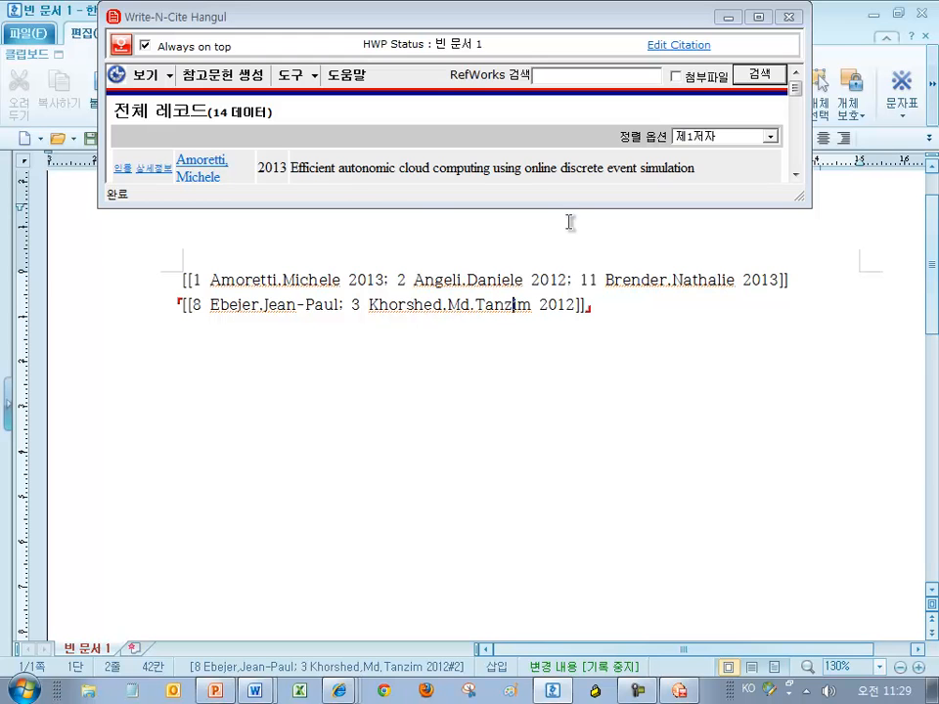
pyautogui.moveTo(549, 205); pyautogui.dragTo(538, 252)
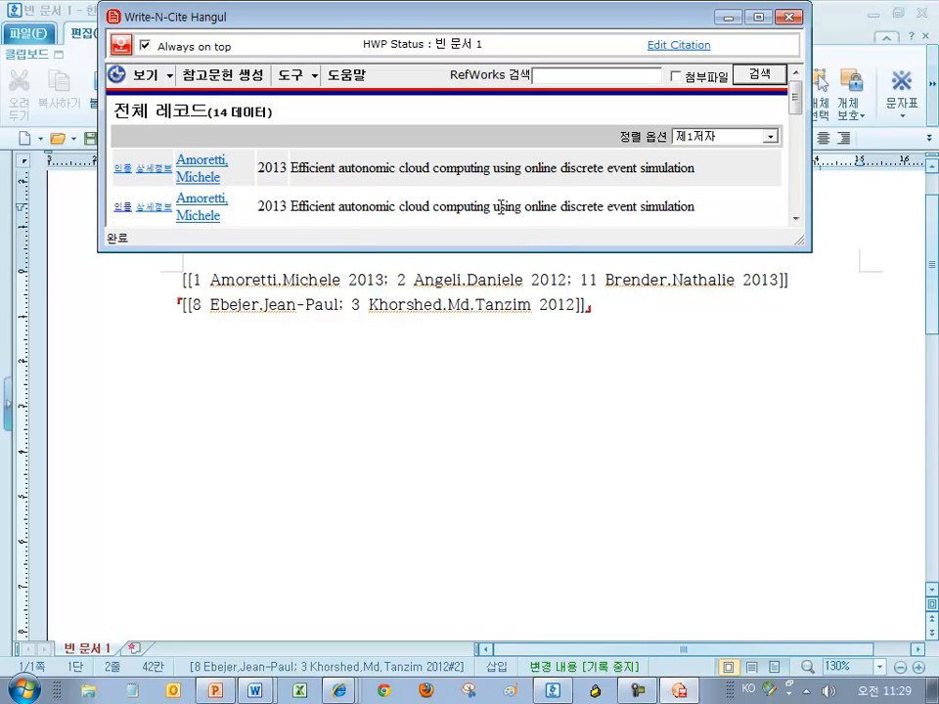
pyautogui.moveTo(252, 18)
pyautogui.mouseDown()
pyautogui.moveTo(256, 44)
pyautogui.moveTo(250, 25)
pyautogui.mouseUp()
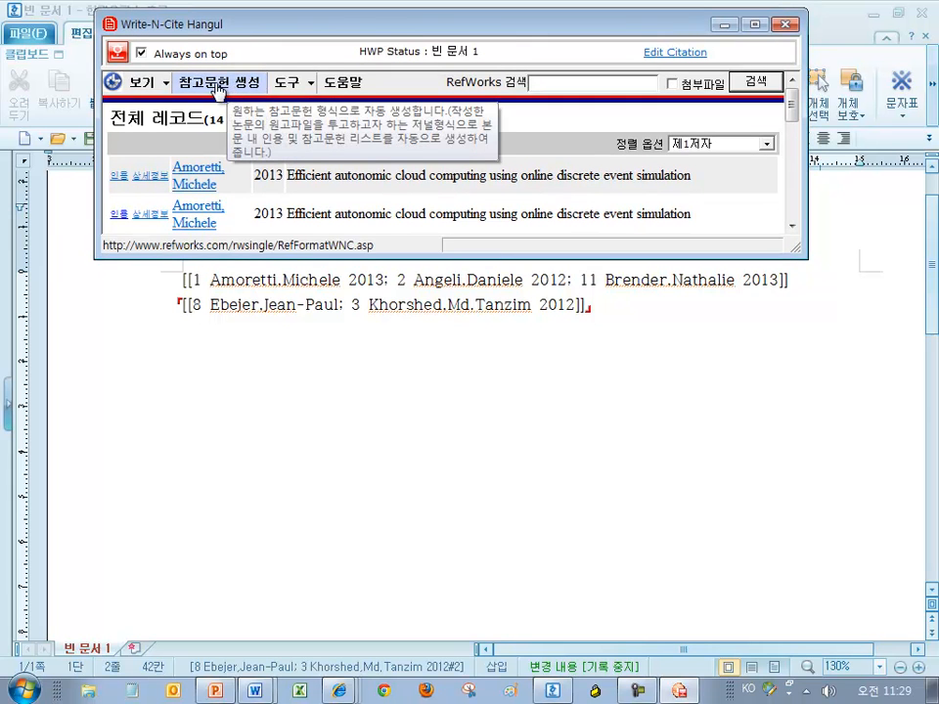
# Generate citations and a bibliography in Chicago 16th Edition (Author-Date System) style
pyautogui.click(217, 86)
pyautogui.click(676, 174)
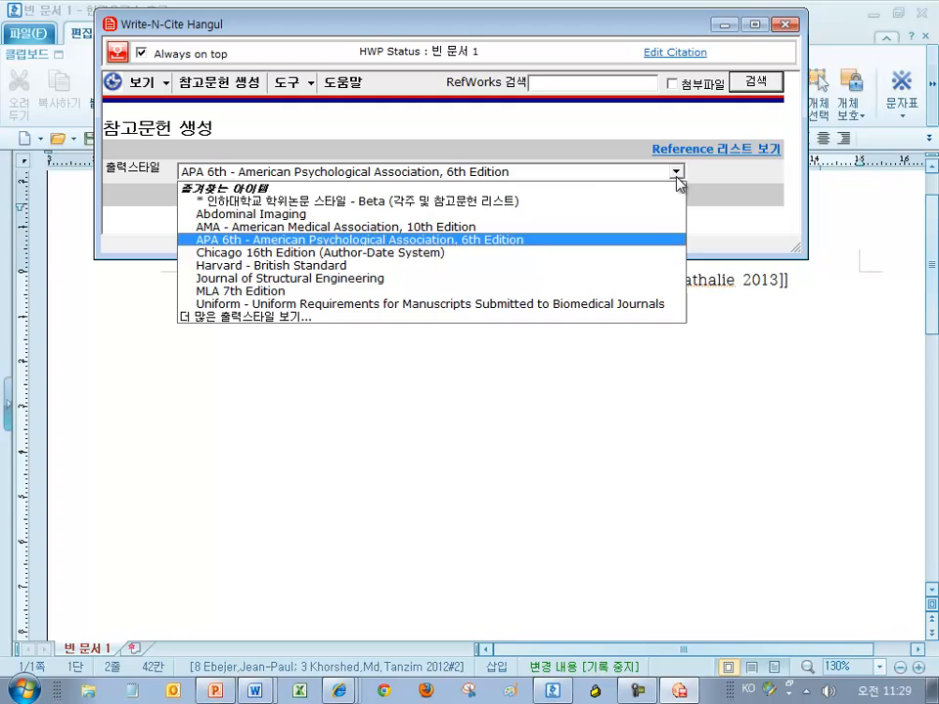
pyautogui.click(428, 254)
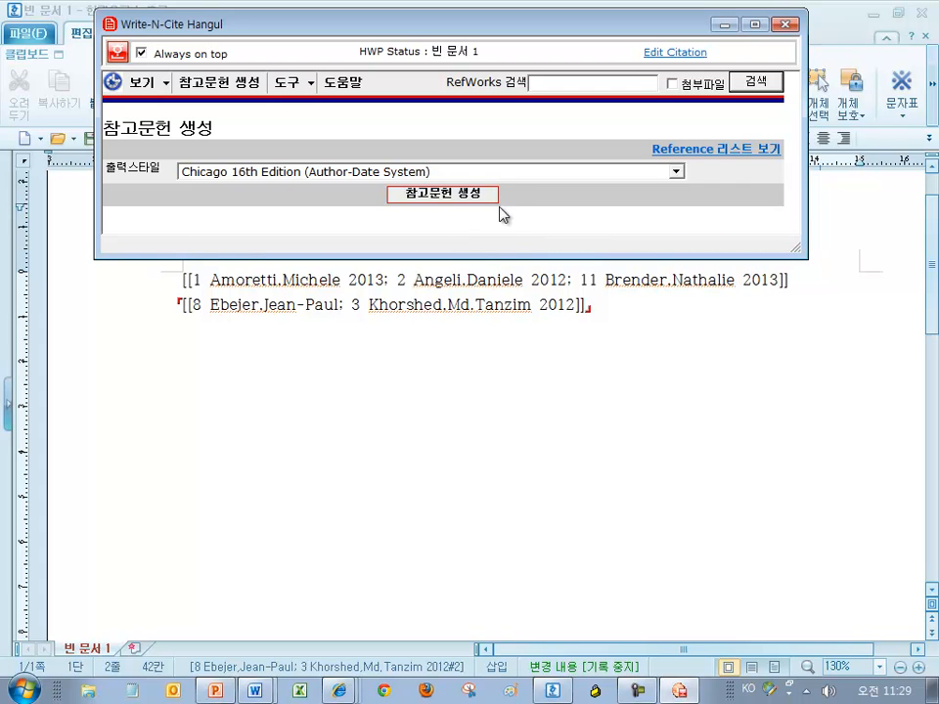
pyautogui.click(464, 195)
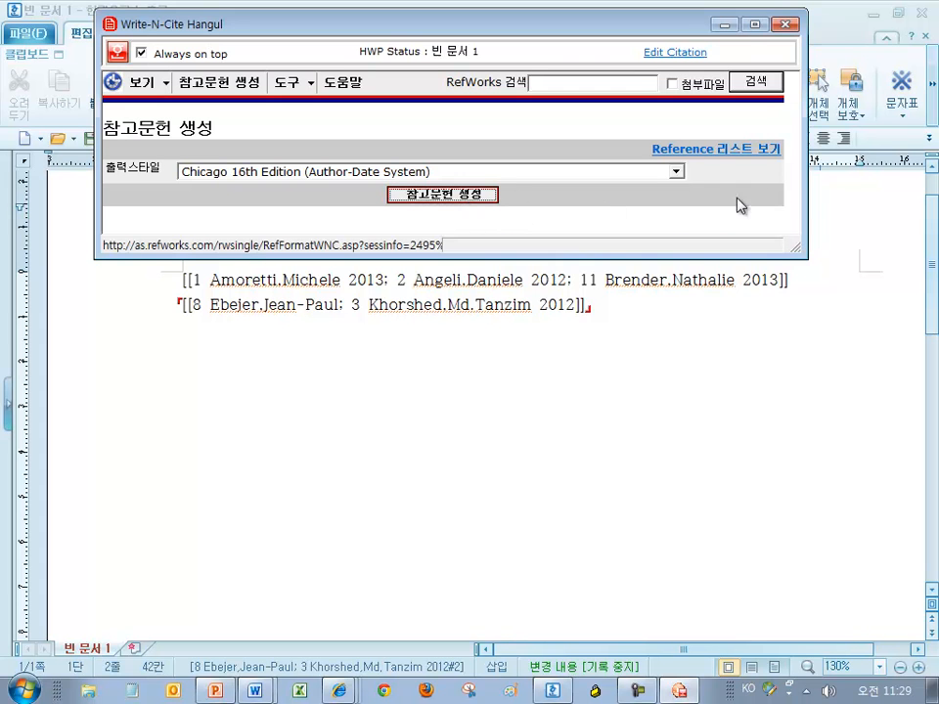
pyautogui.click(724, 30)
# Check the formatted first citation and the Bibliography entries in the document
pyautogui.click(688, 277)
pyautogui.scroll(-3, 690, 274)
pyautogui.scroll(3, 593, 277)
pyautogui.click(581, 413)
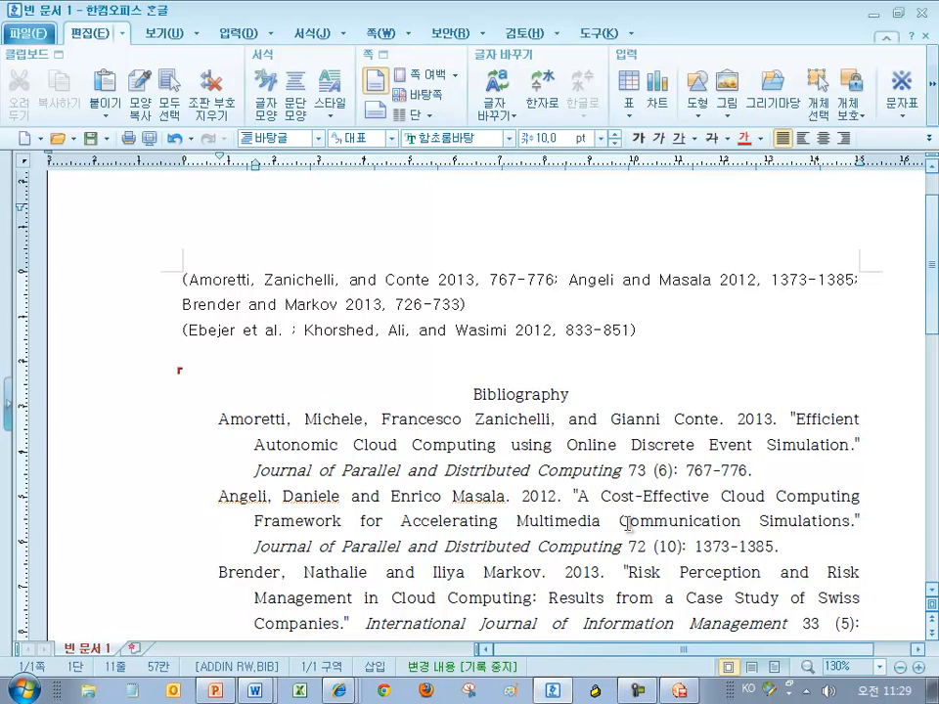
pyautogui.scroll(2, 628, 525)
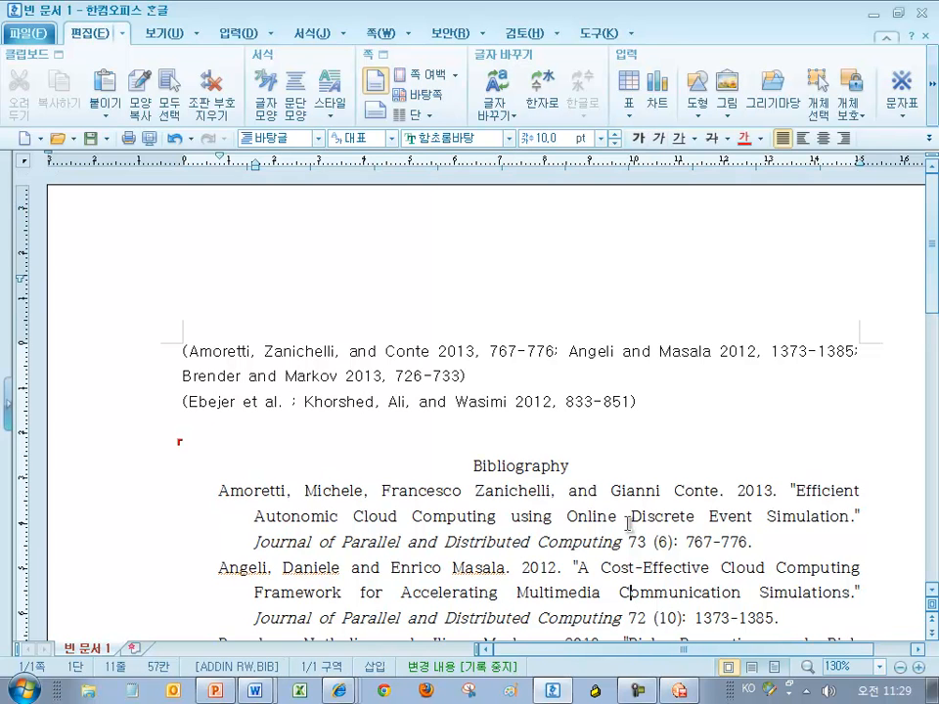
pyautogui.click(257, 694)
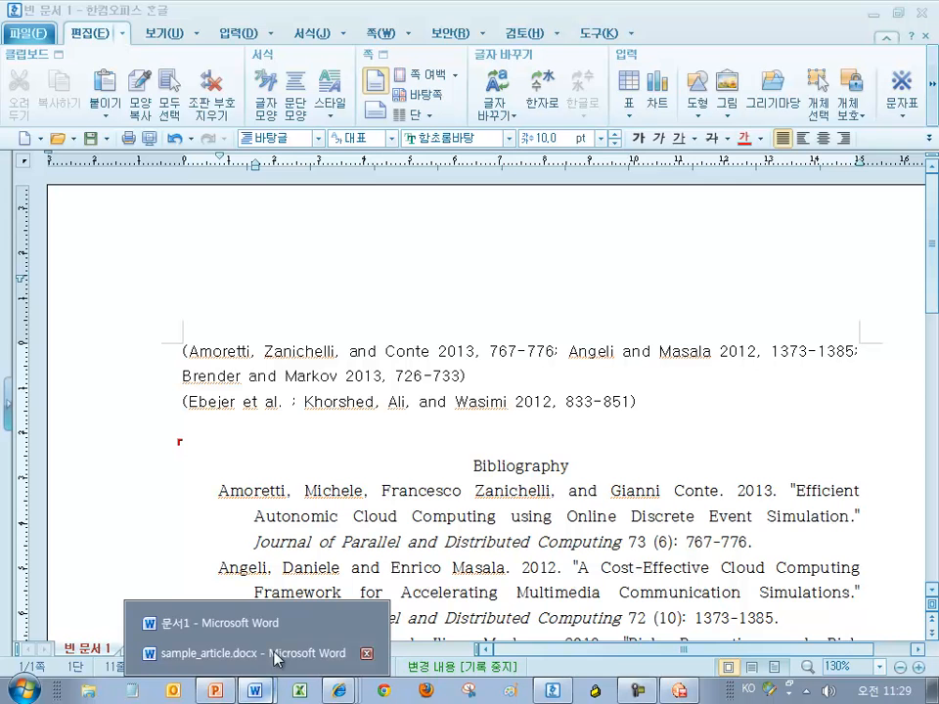
# Review the References list in sample_article.docx, then return to the Hangul document
pyautogui.click(201, 654)
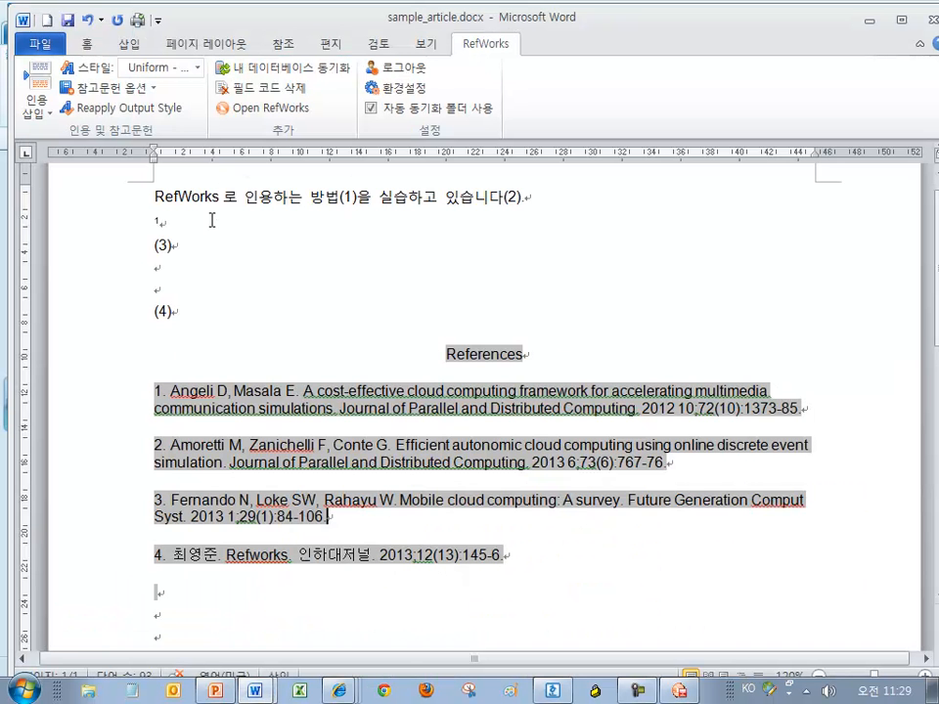
pyautogui.click(211, 238)
pyautogui.scroll(2, 210, 206)
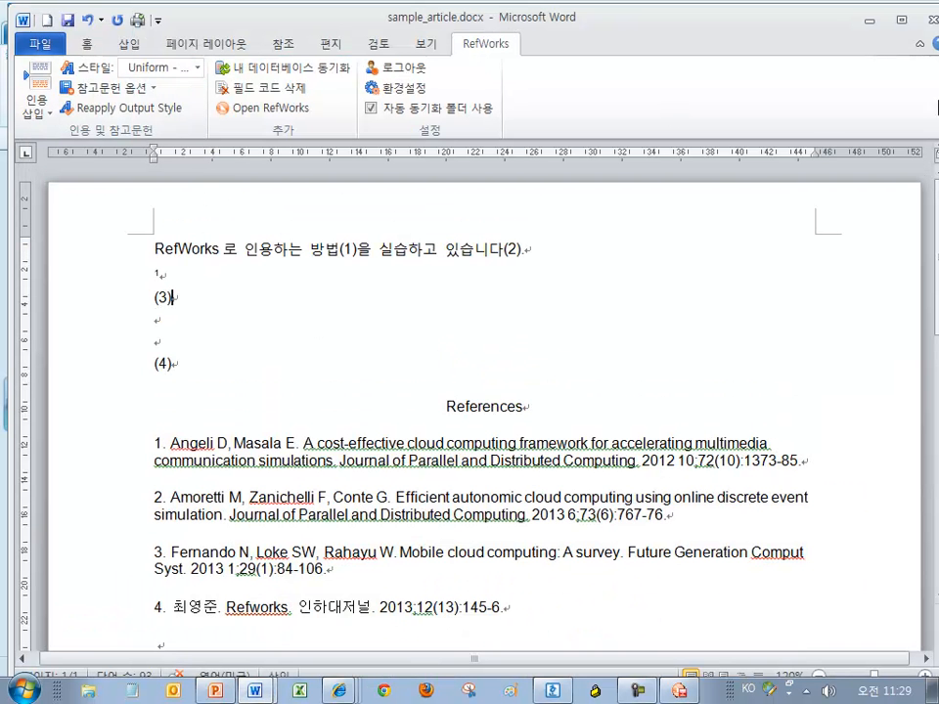
pyautogui.click(871, 28)
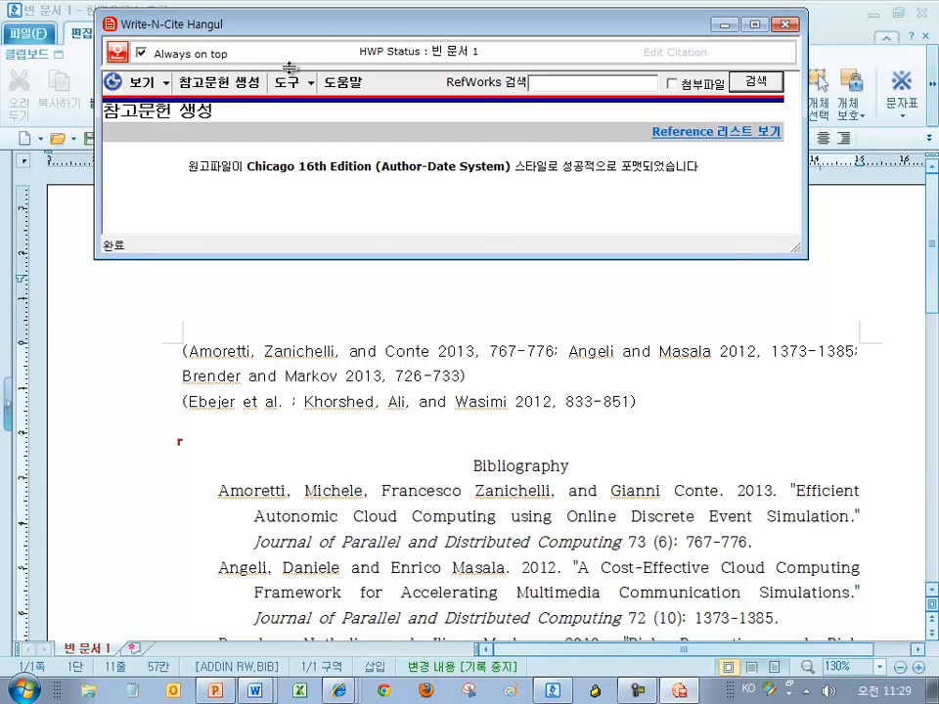
# Regenerate the citations and bibliography in Uniform Requirements (biomedical) style
pyautogui.click(221, 84)
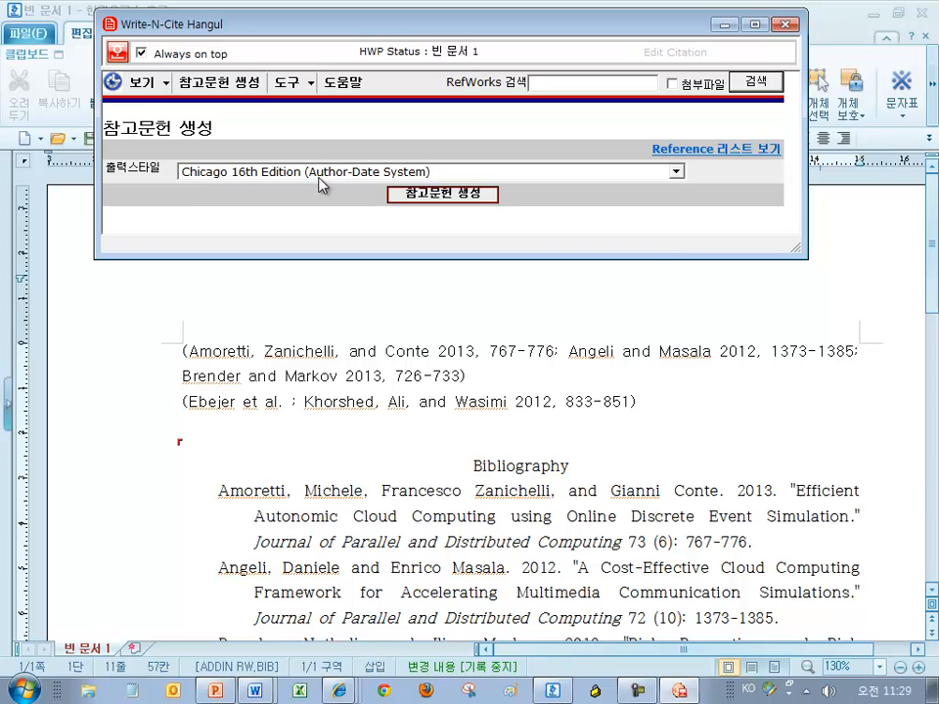
pyautogui.click(319, 172)
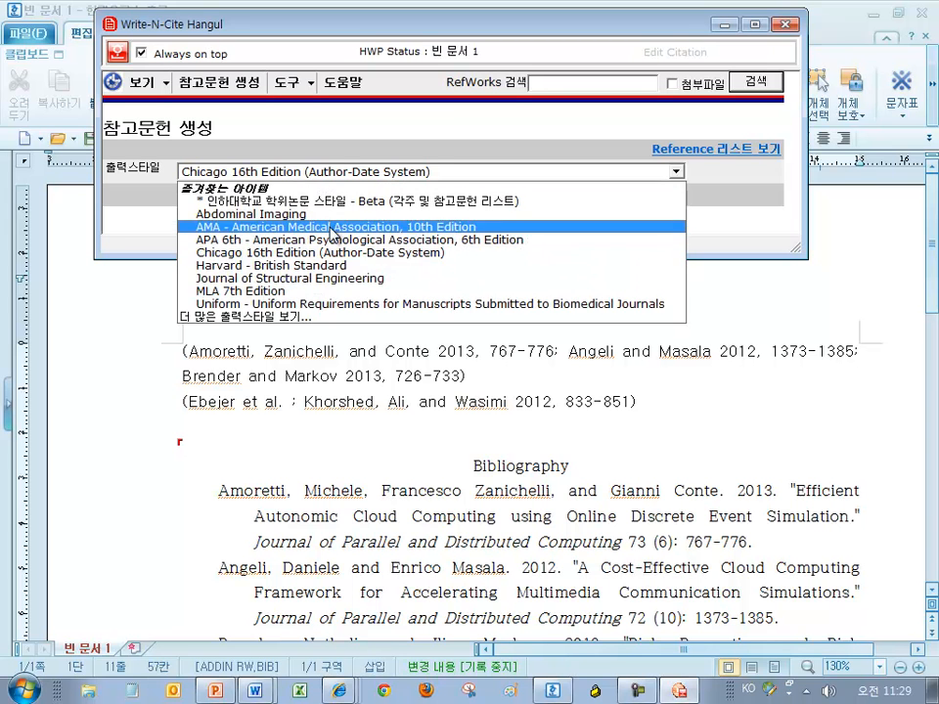
pyautogui.click(331, 304)
pyautogui.click(478, 191)
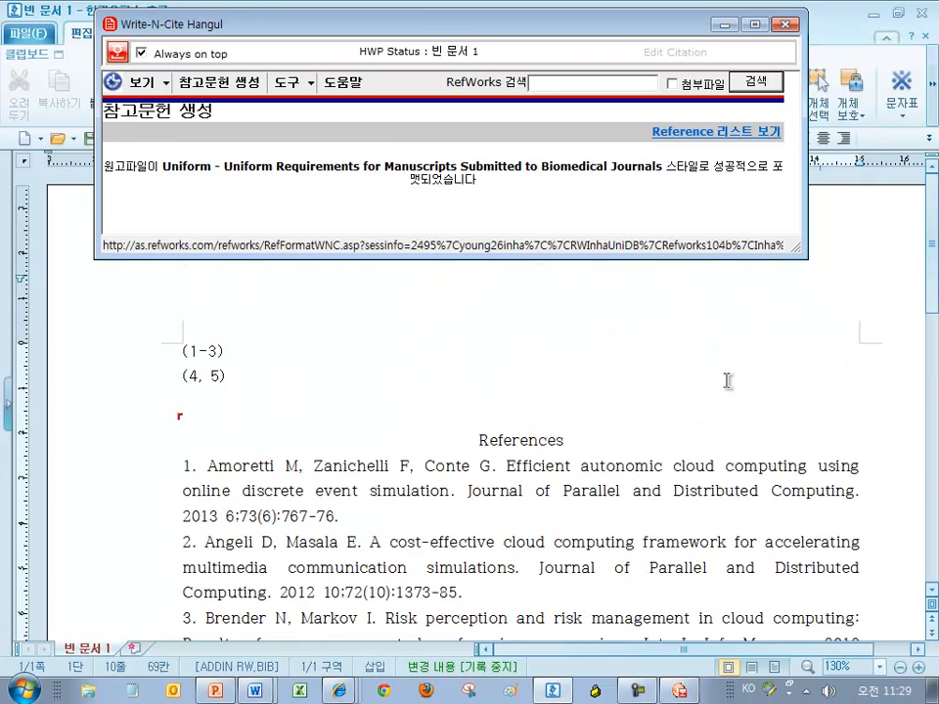
# Insert a blank line between the (4, 5) citation and References, and minimize Write-N-Cite
pyautogui.press('Return')
pyautogui.press('Return')
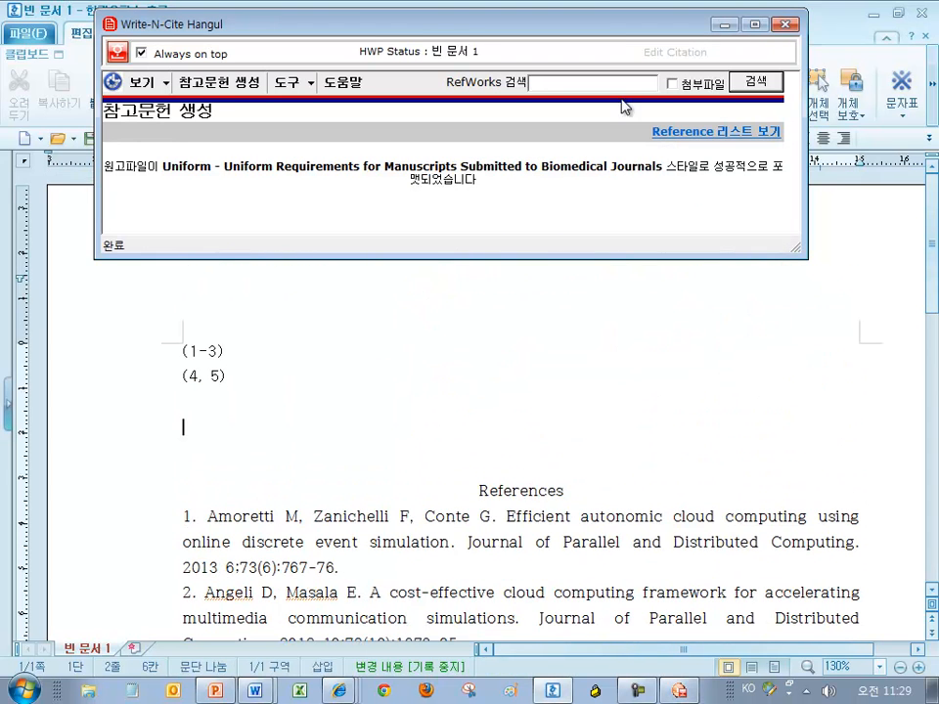
pyautogui.click(724, 27)
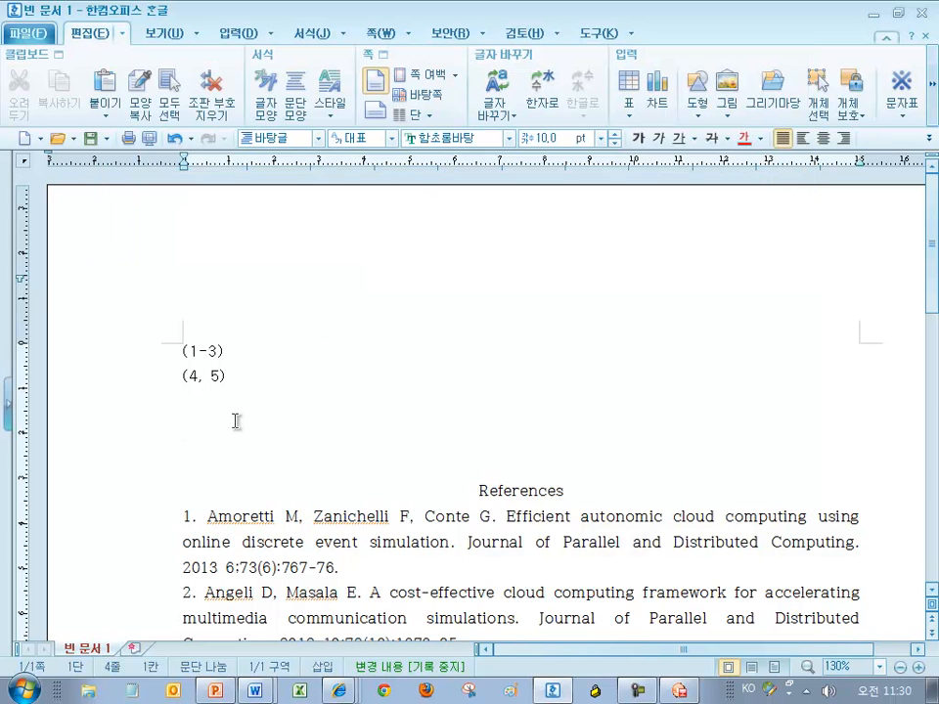
pyautogui.moveTo(255, 691)
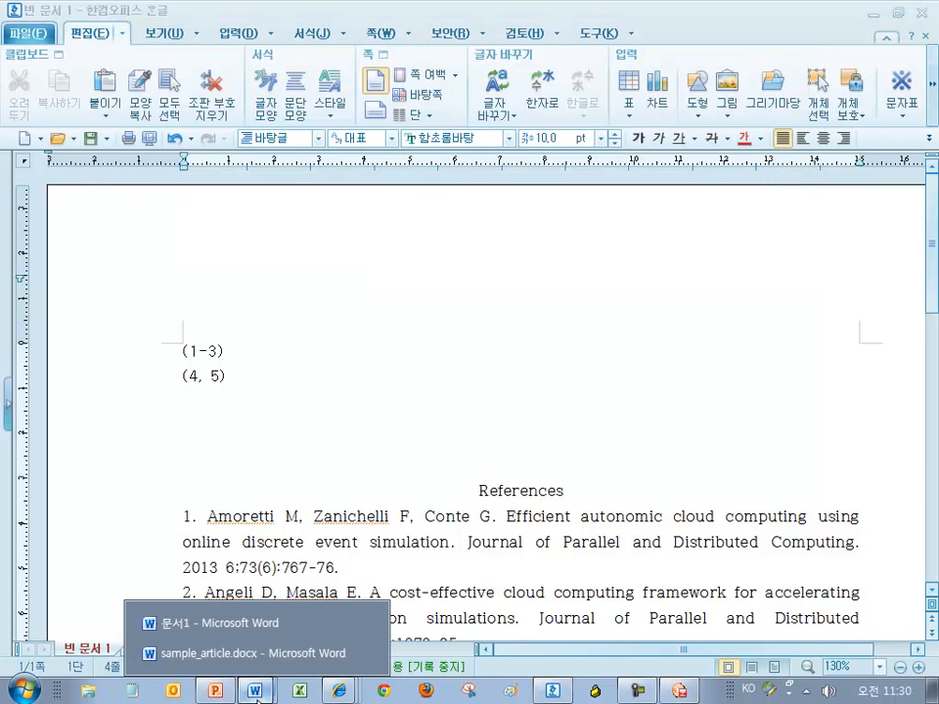
pyautogui.click(237, 654)
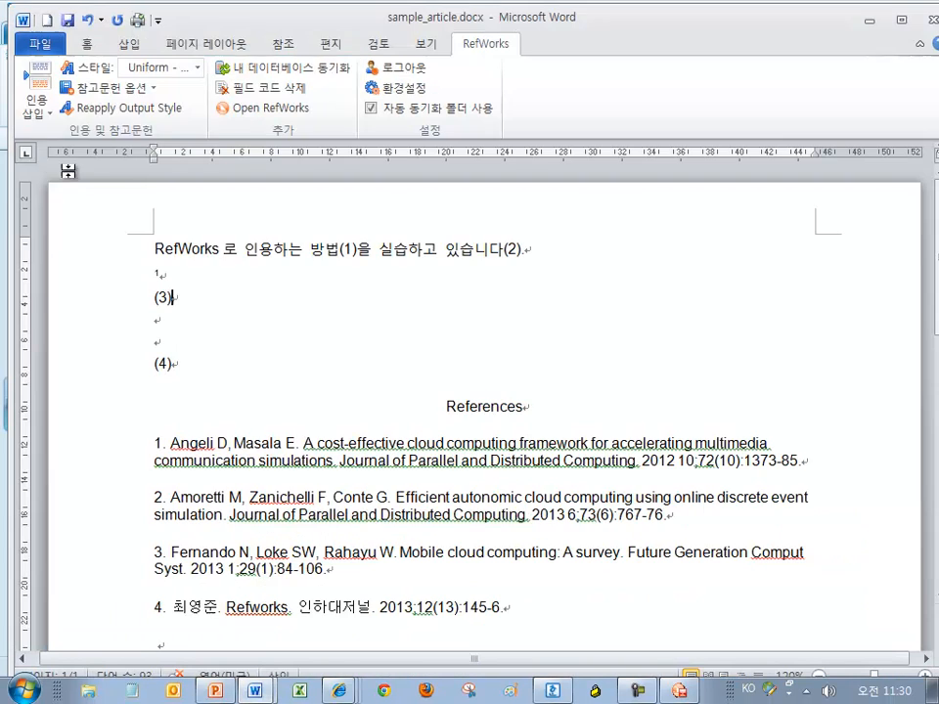
pyautogui.click(34, 93)
pyautogui.click(77, 241)
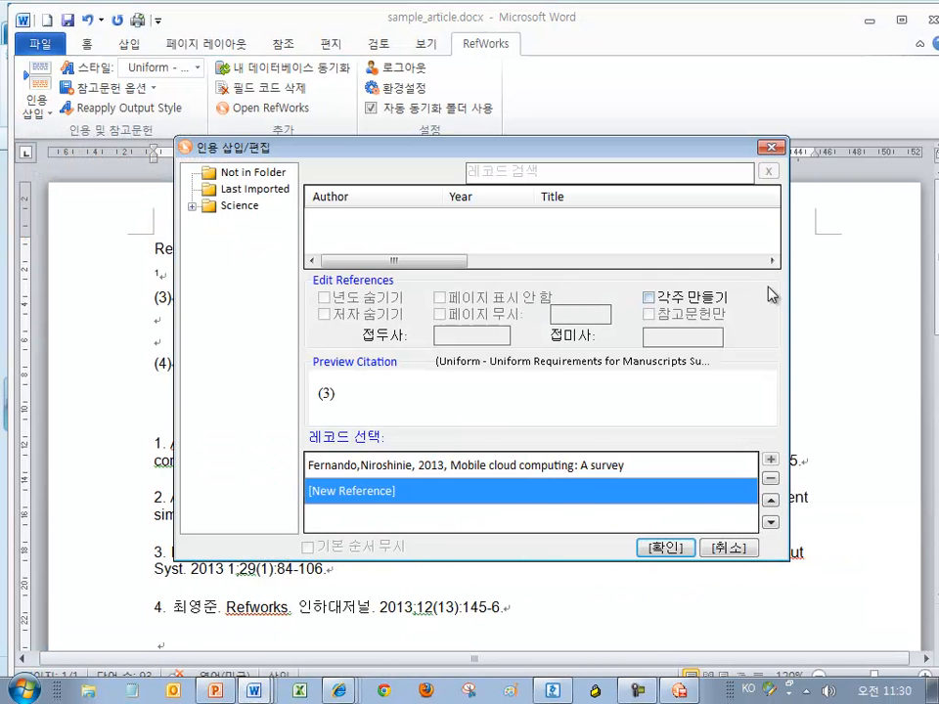
pyautogui.click(729, 549)
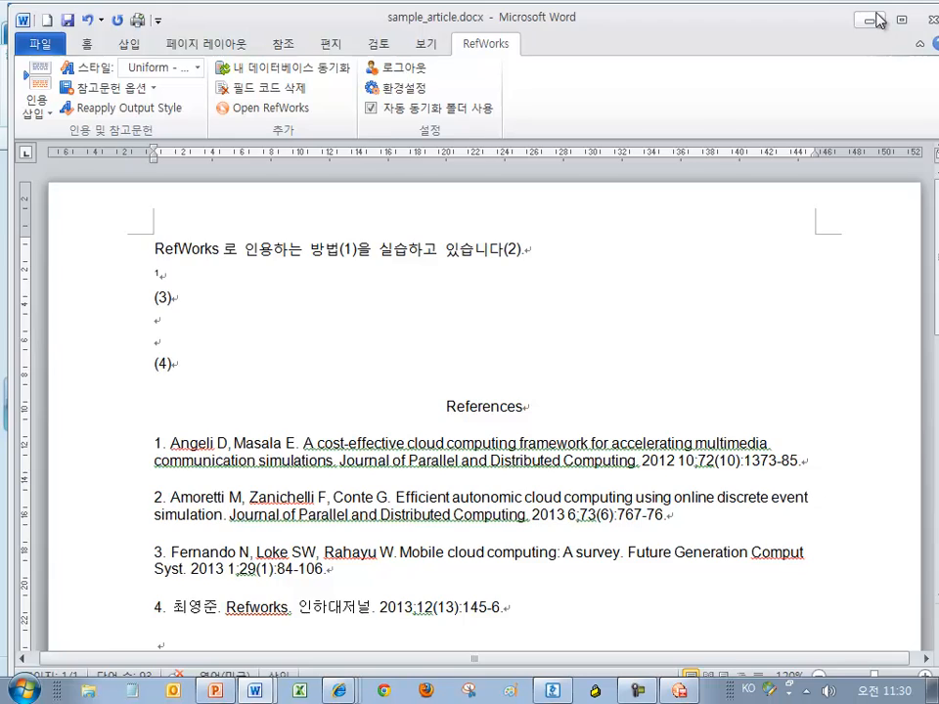
pyautogui.hotkey('alt', 'Tab')
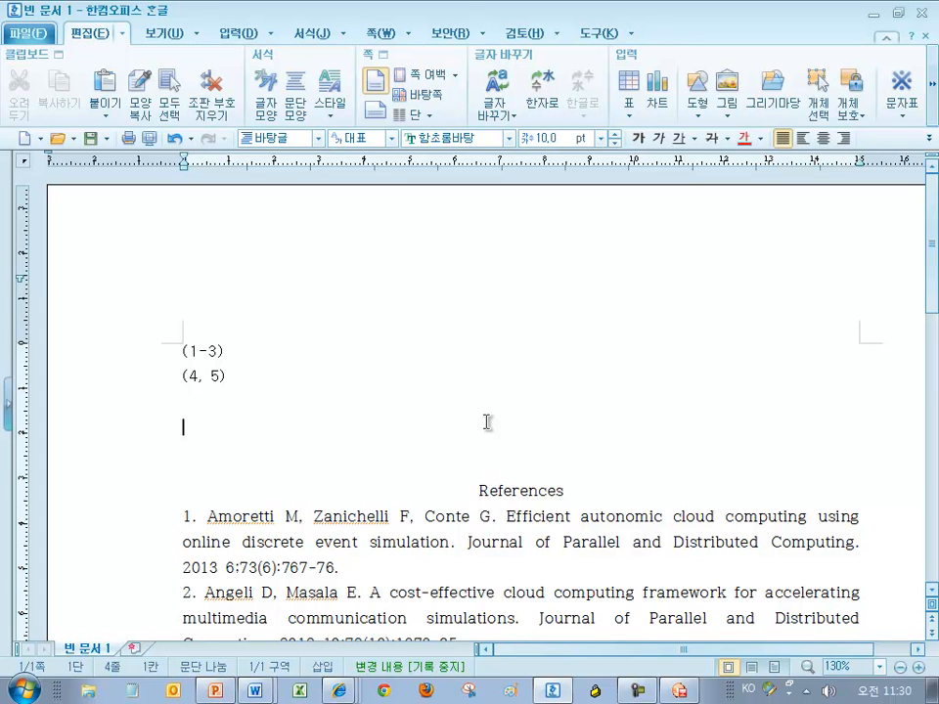
# Insert footnote 1 into the Hangul document
pyautogui.click(238, 35)
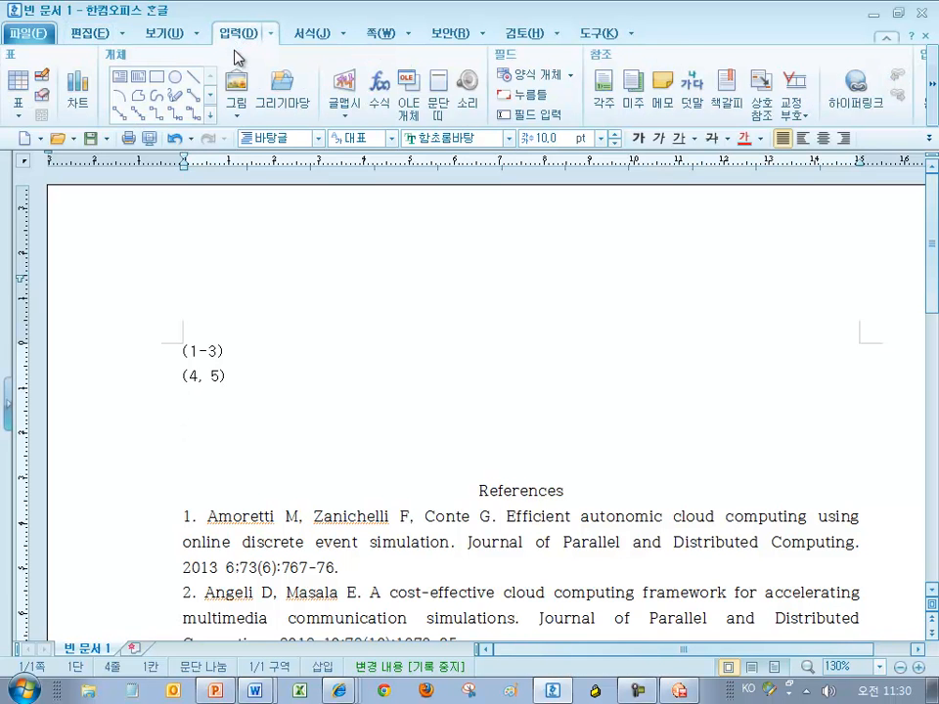
pyautogui.click(604, 109)
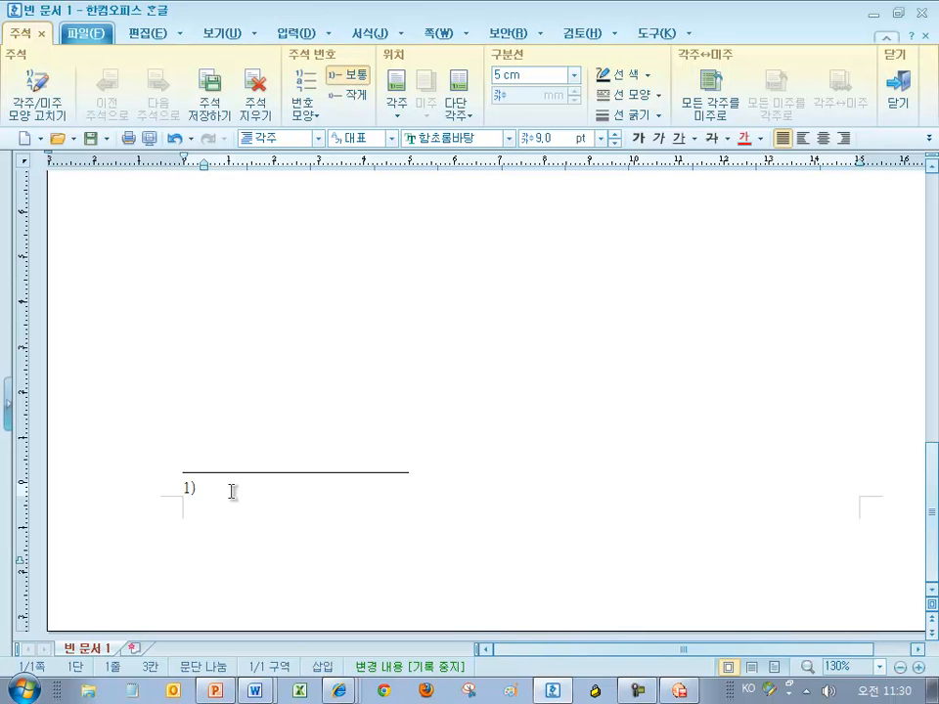
pyautogui.click(682, 692)
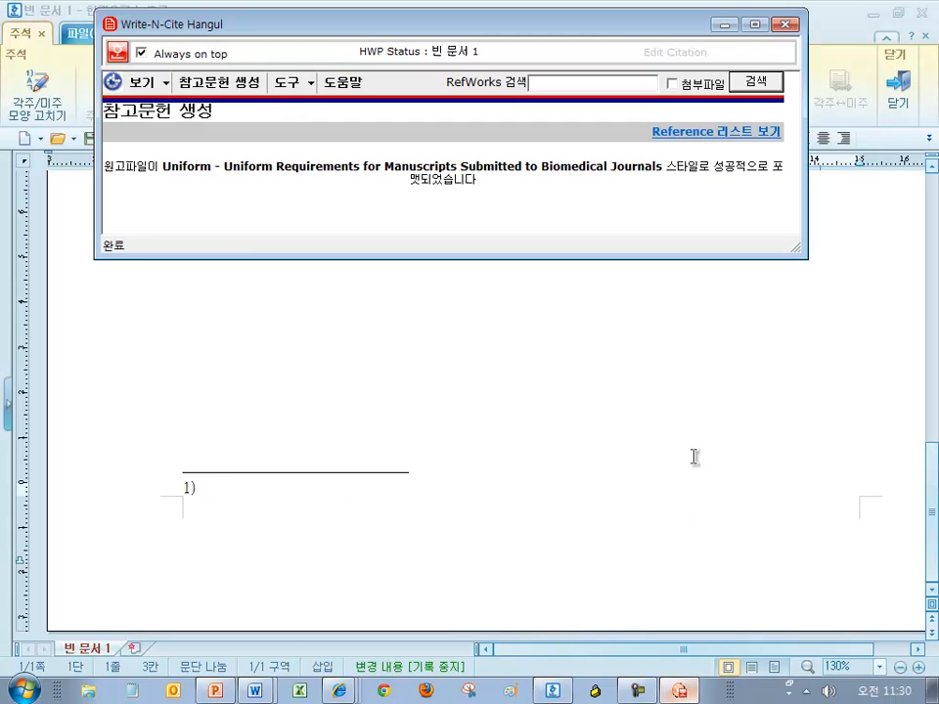
# Cite the Brender 2013 and Ebejer references inside the footnote
pyautogui.click(743, 130)
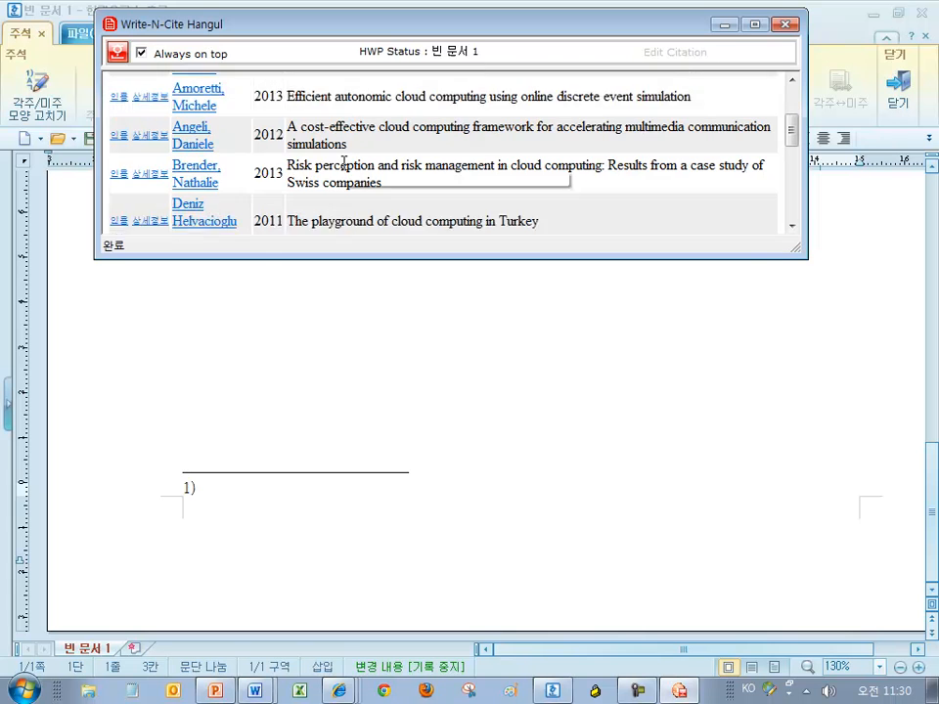
pyautogui.scroll(-1, 122, 176)
pyautogui.click(119, 149)
pyautogui.scroll(-1, 120, 186)
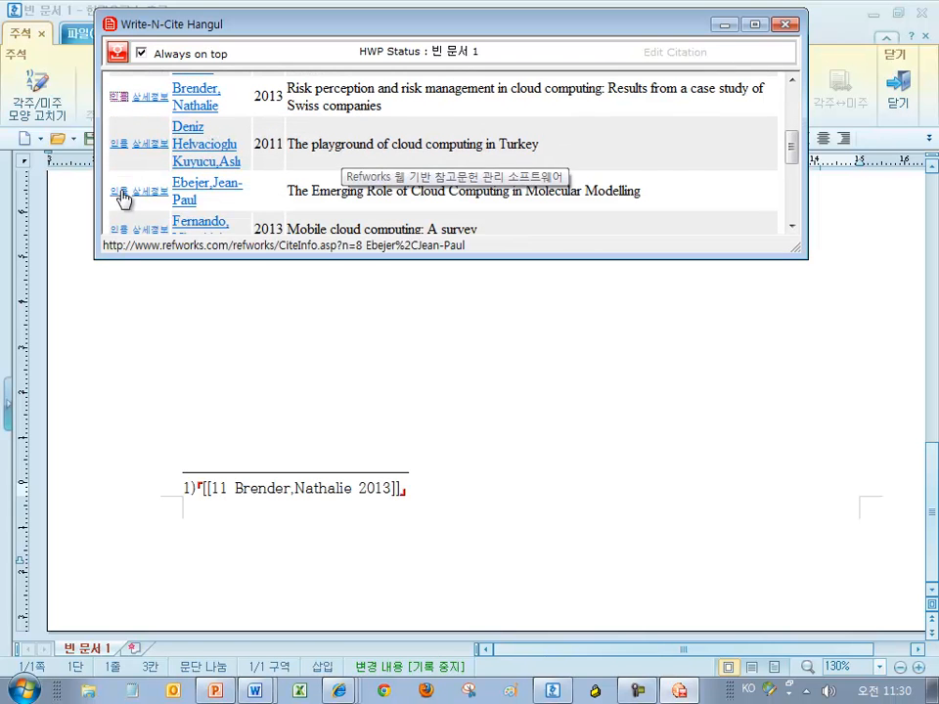
pyautogui.click(119, 195)
pyautogui.moveTo(544, 488); pyautogui.dragTo(211, 481)
pyautogui.scroll(1, 381, 202)
pyautogui.scroll(3, 382, 202)
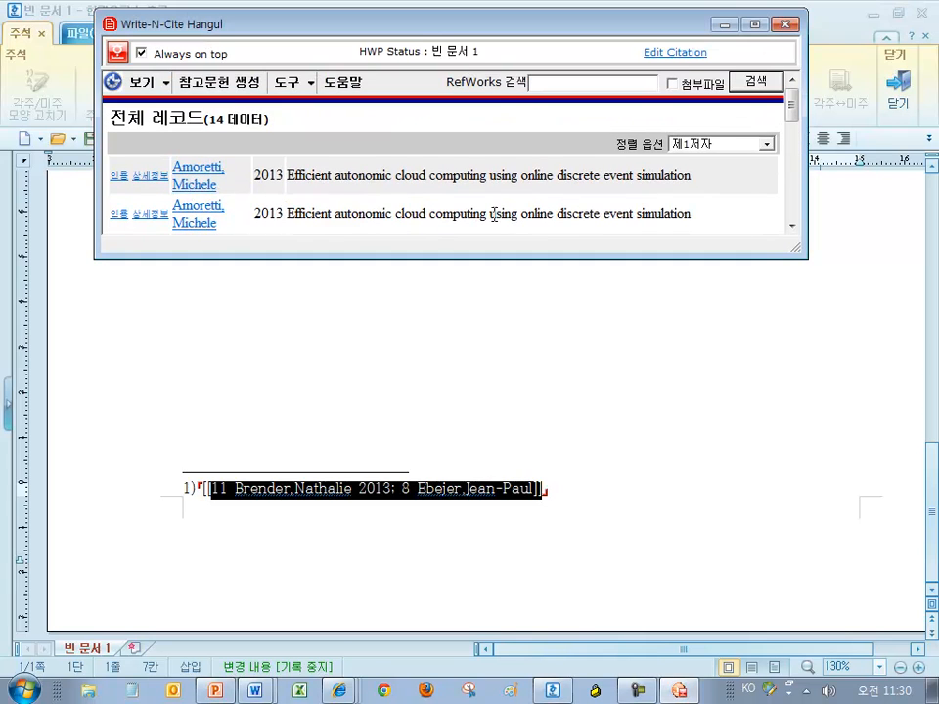
pyautogui.click(231, 83)
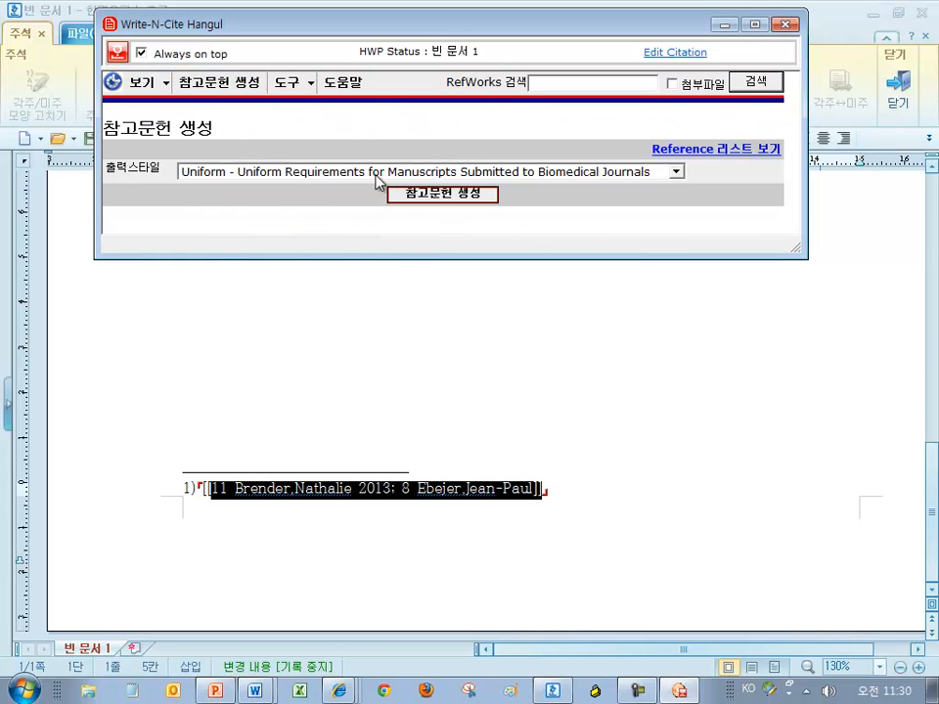
# Format the footnote citation in MLA 7th Edition style
pyautogui.click(270, 176)
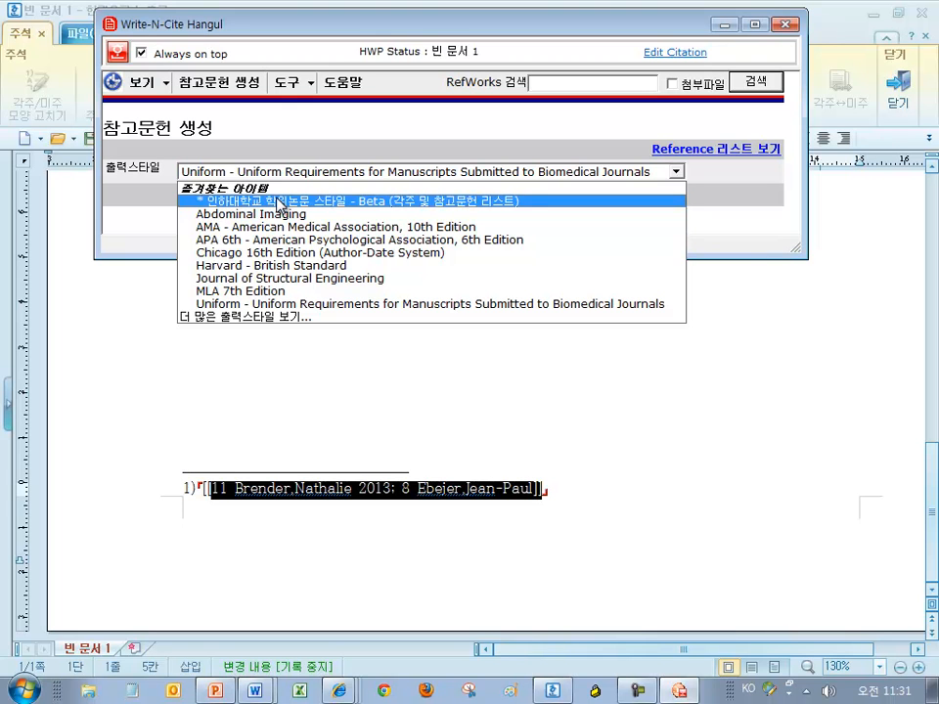
pyautogui.click(225, 291)
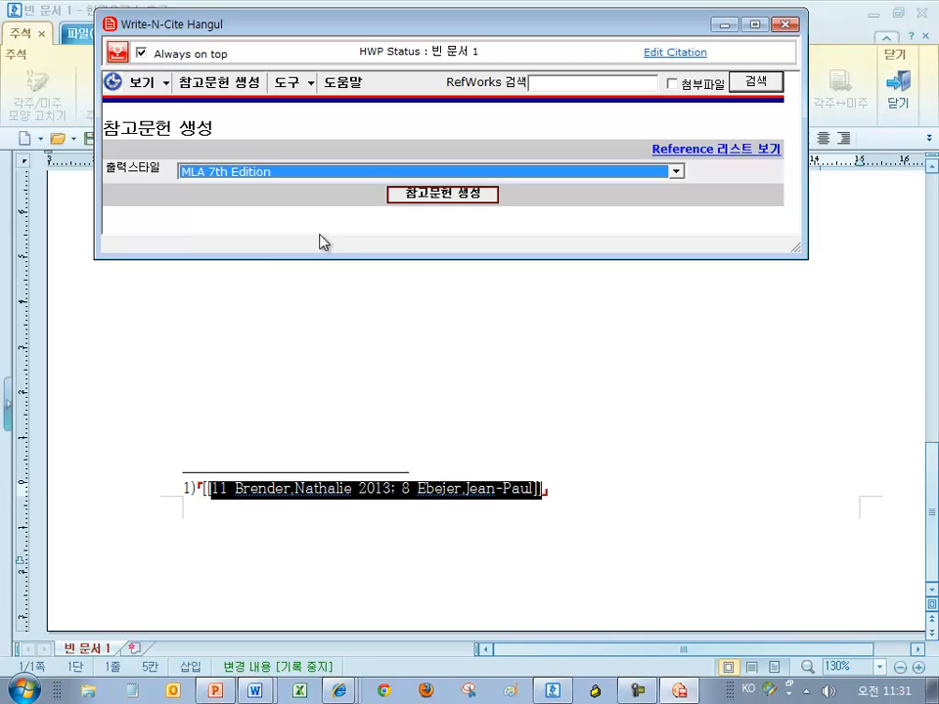
pyautogui.click(454, 201)
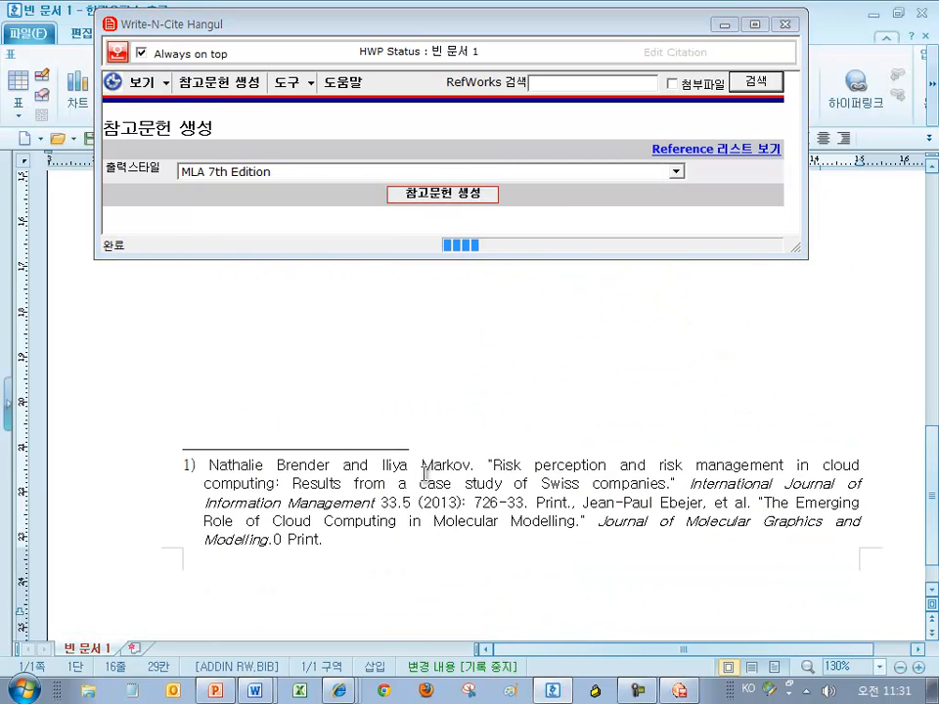
# Delete stray characters before the author's name in the footnote, then minimize both windows
pyautogui.click(370, 568)
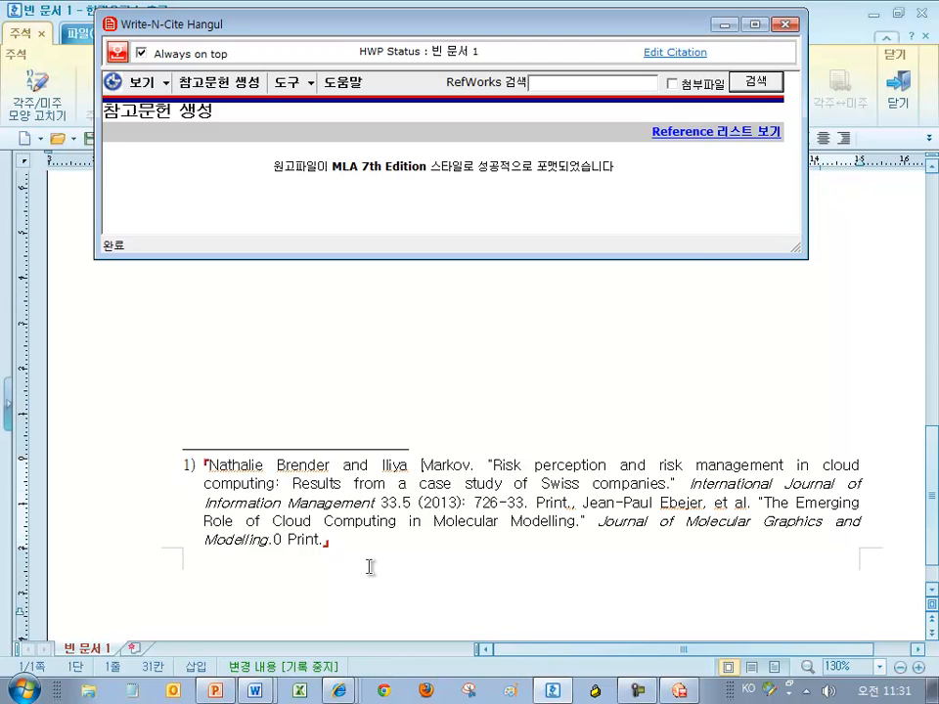
pyautogui.click(206, 464)
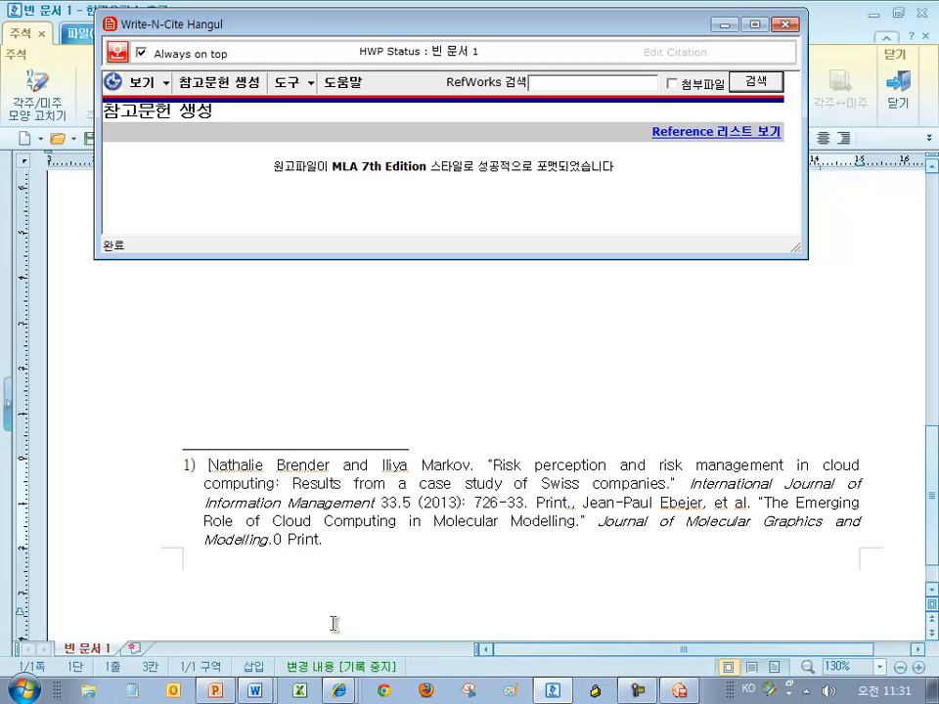
pyautogui.write('로ㅓㅇ롱렇ㄹㅇ홍놓ㄹㄴㅇ')
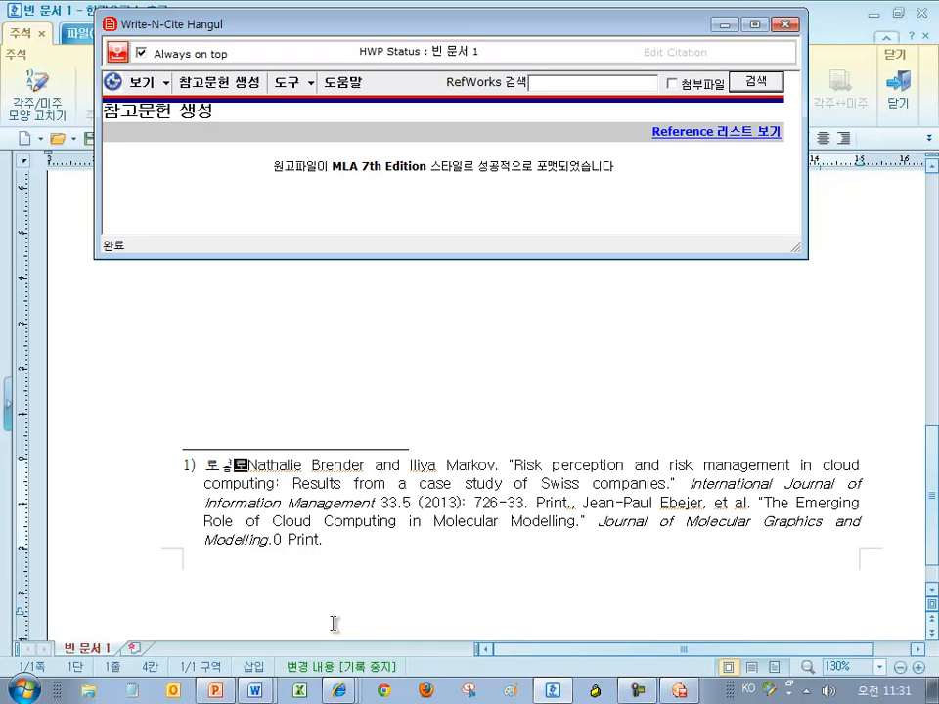
pyautogui.write('ㄹㅎㅇㄴㅎㄹㅇㄴㄹㅎㅇㄴㅎㄹㅇㄴㅎㄹㄴㅎㅌ')
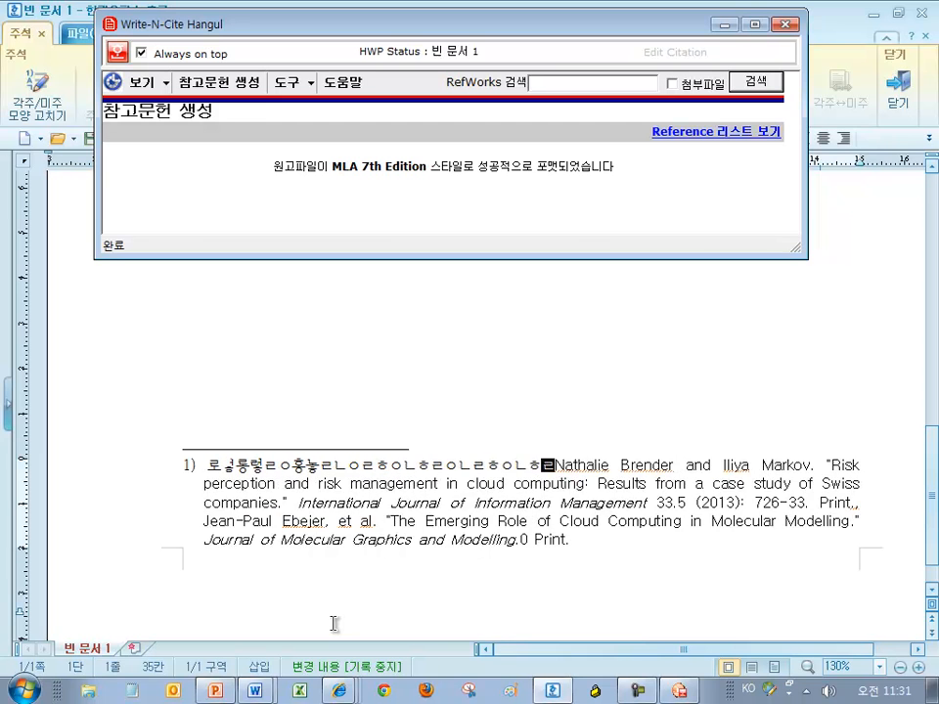
pyautogui.press('BackSpace')
pyautogui.press('BackSpace')
pyautogui.press('BackSpace')
pyautogui.press('BackSpace')
pyautogui.press('BackSpace')
pyautogui.press('BackSpace')
pyautogui.press('BackSpace')
pyautogui.press('BackSpace')
pyautogui.press('BackSpace')
pyautogui.press('BackSpace')
pyautogui.press('BackSpace')
pyautogui.press('BackSpace')
pyautogui.press('BackSpace')
pyautogui.press('BackSpace')
pyautogui.press('BackSpace')
pyautogui.press('BackSpace')
pyautogui.press('BackSpace')
pyautogui.press('BackSpace')
pyautogui.press('BackSpace')
pyautogui.press('BackSpace')
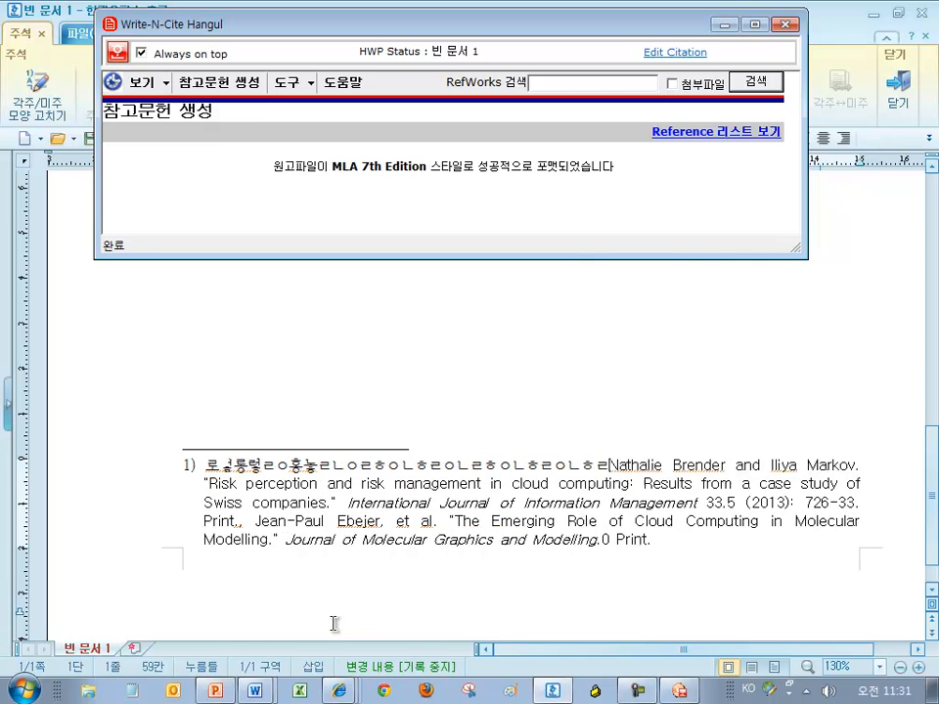
pyautogui.press('BackSpace')
pyautogui.press('BackSpace')
pyautogui.press('BackSpace')
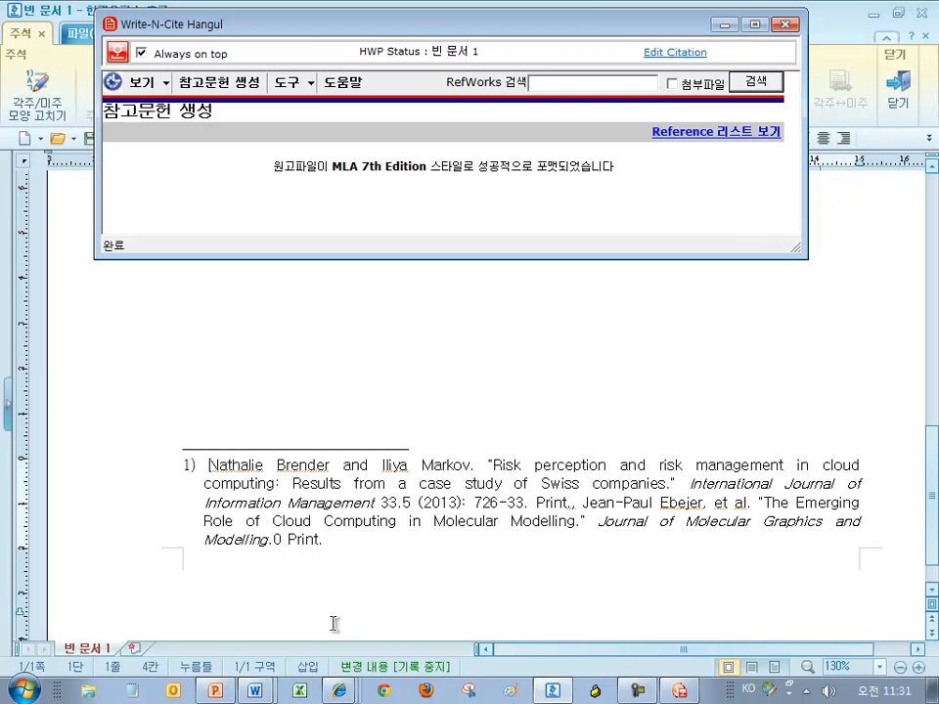
pyautogui.click(724, 23)
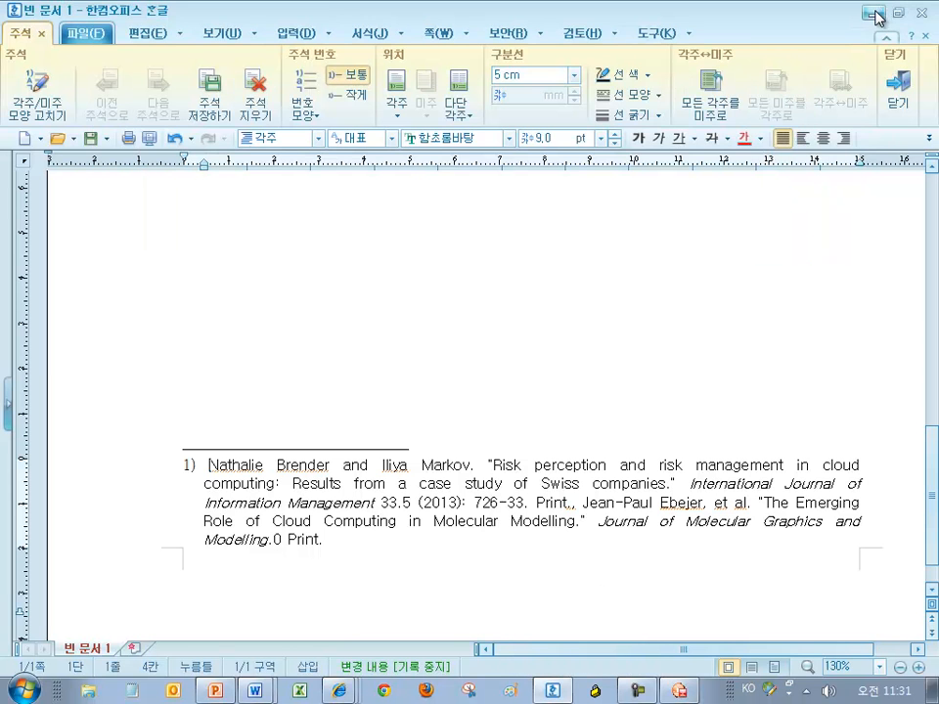
pyautogui.click(876, 15)
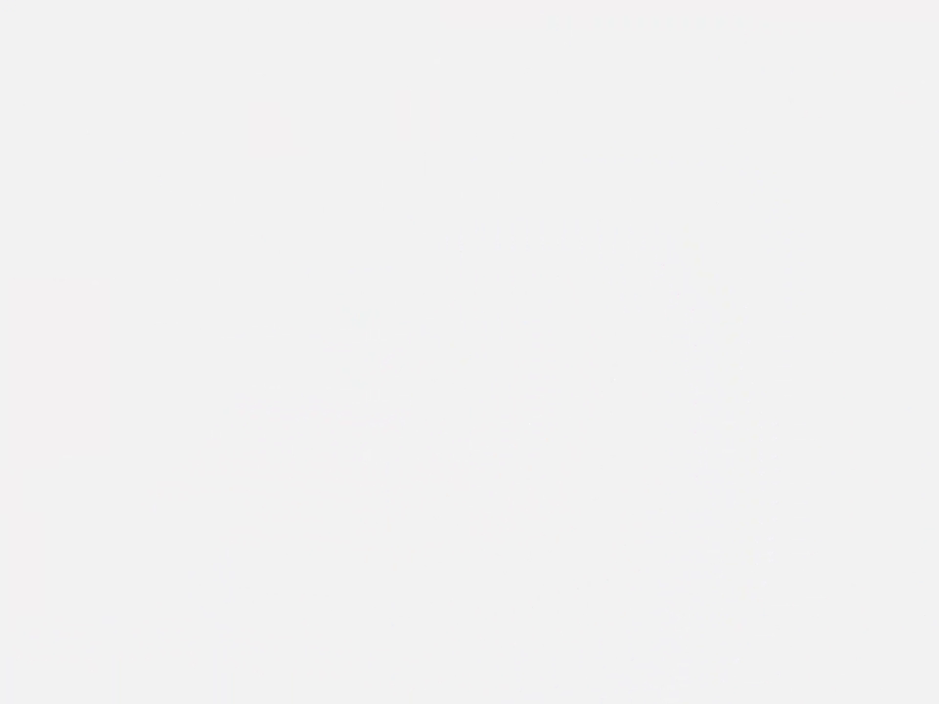